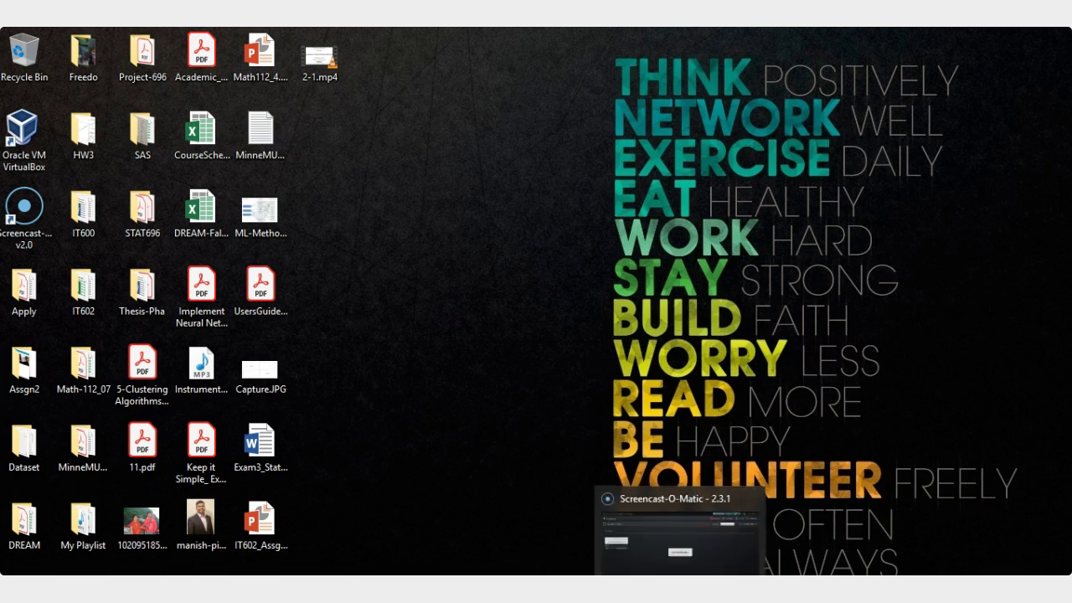
Step: Open the workbook Global Superstore Orders 2016.xlsx from the getting_started_data_sets folder and show its Orders sheet
{"action": "left_click", "coordinate": [759, 536]}
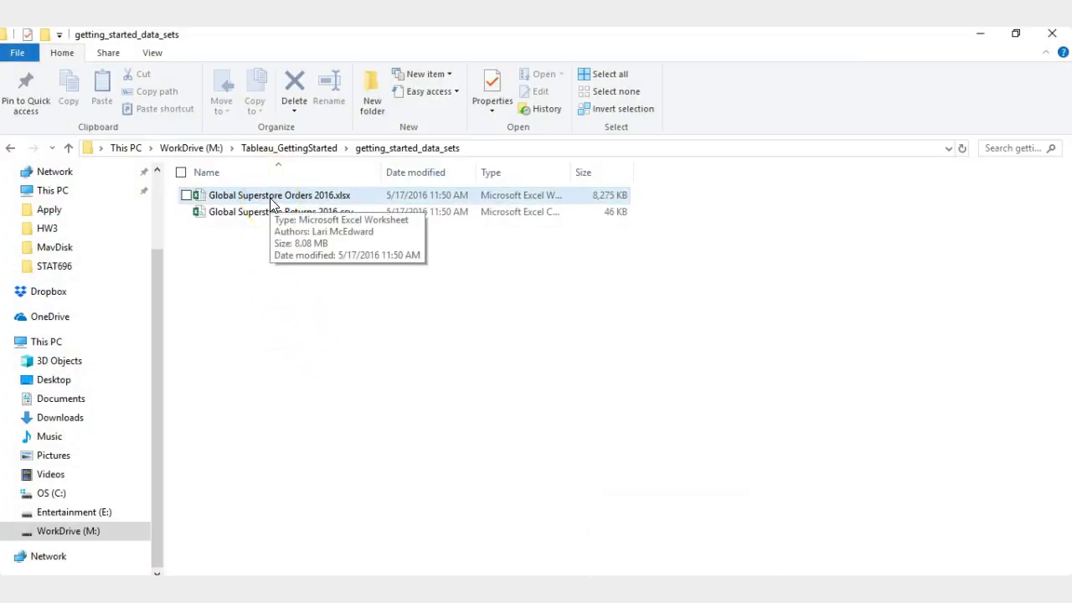
{"action": "left_click", "coordinate": [243, 200]}
{"action": "double_click", "coordinate": [241, 195]}
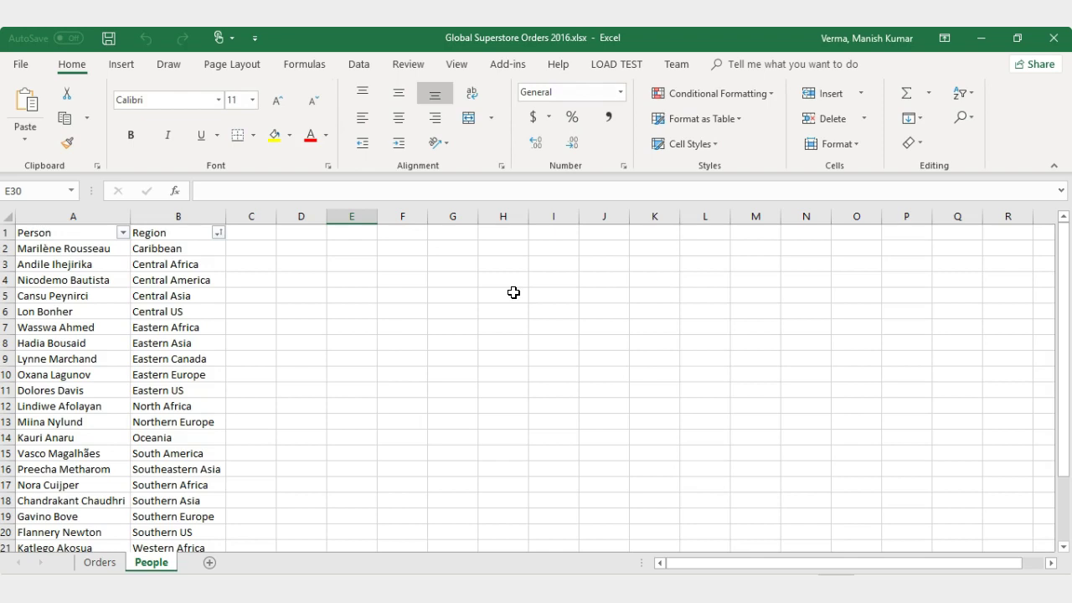
{"action": "left_click", "coordinate": [100, 563]}
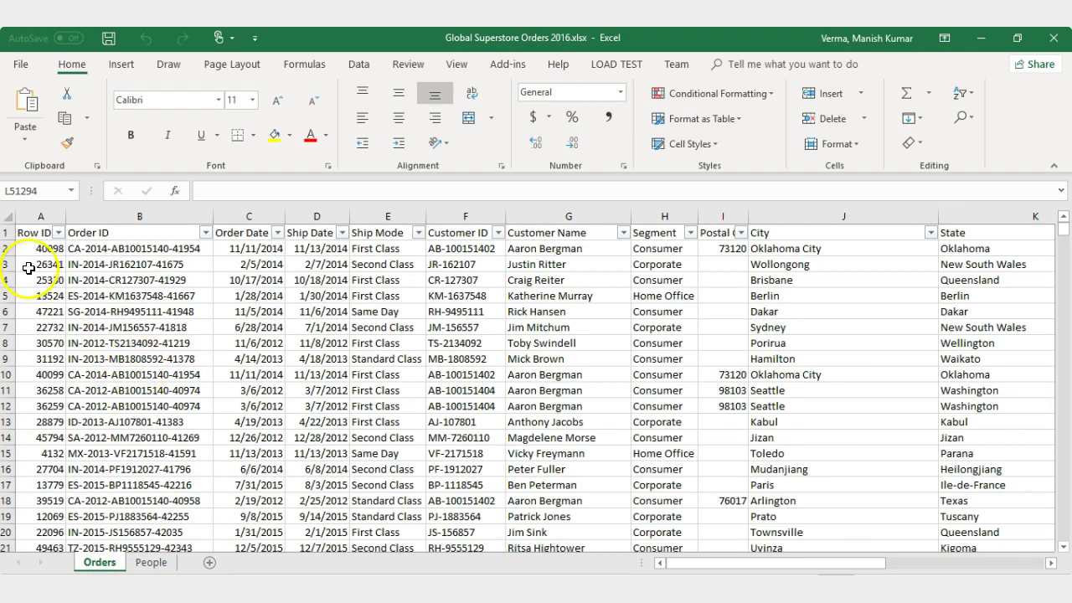
Step: Create a PivotTable on a new worksheet from the Orders data range $A$1:$X$51291
{"action": "left_click", "coordinate": [46, 248]}
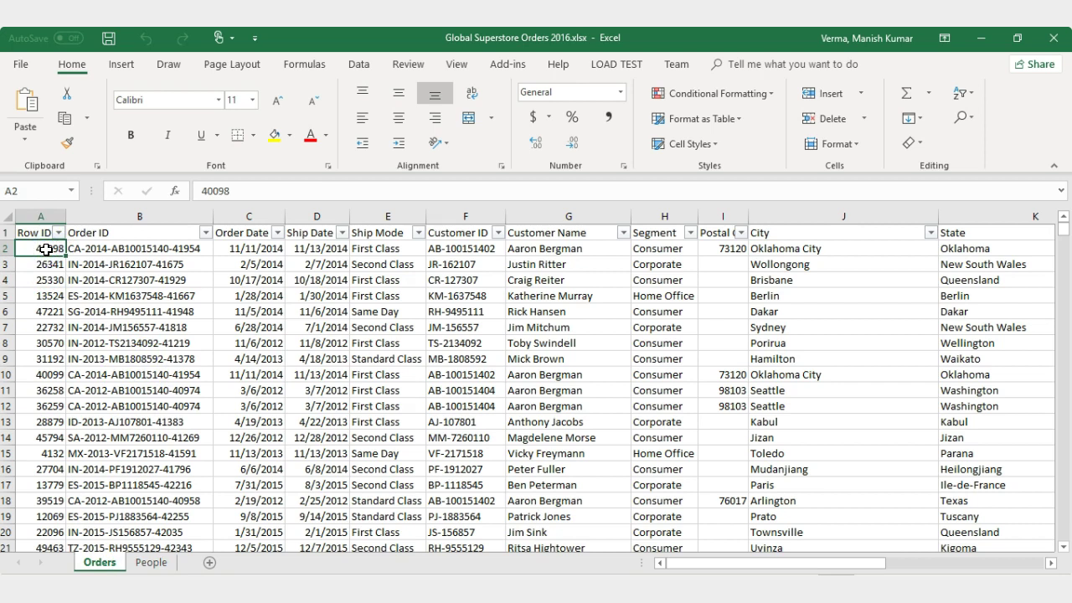
{"action": "left_click", "coordinate": [117, 67]}
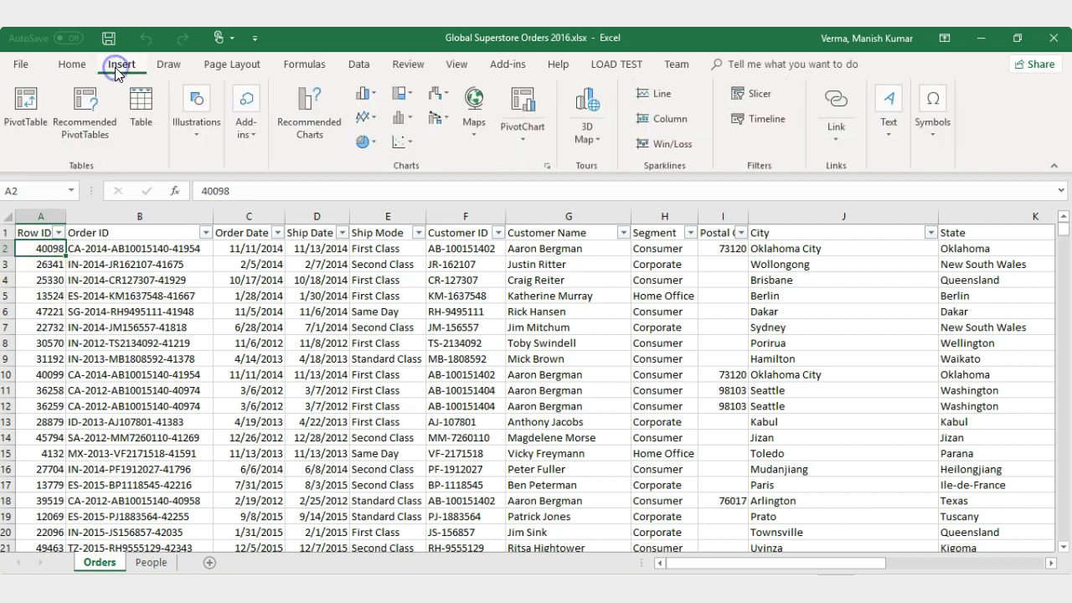
{"action": "left_click", "coordinate": [25, 113]}
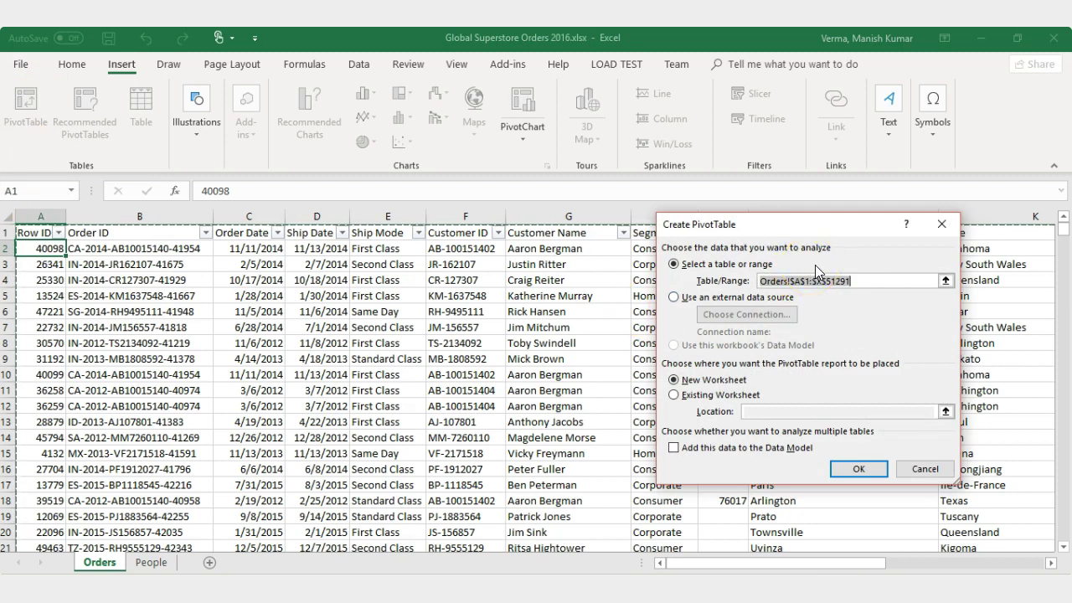
{"action": "left_click", "coordinate": [765, 282]}
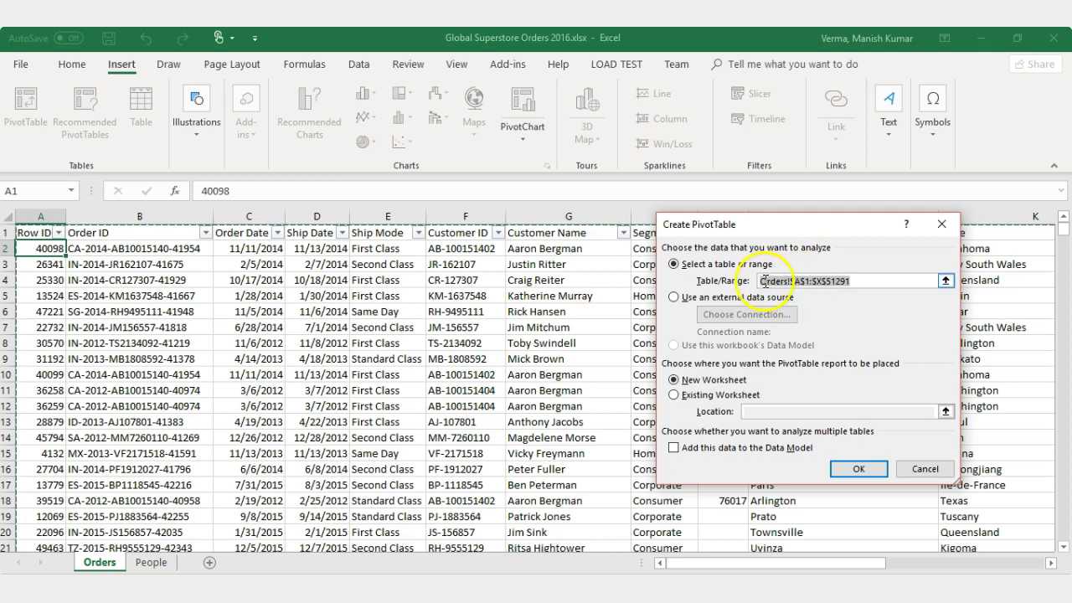
{"action": "left_click", "coordinate": [808, 282]}
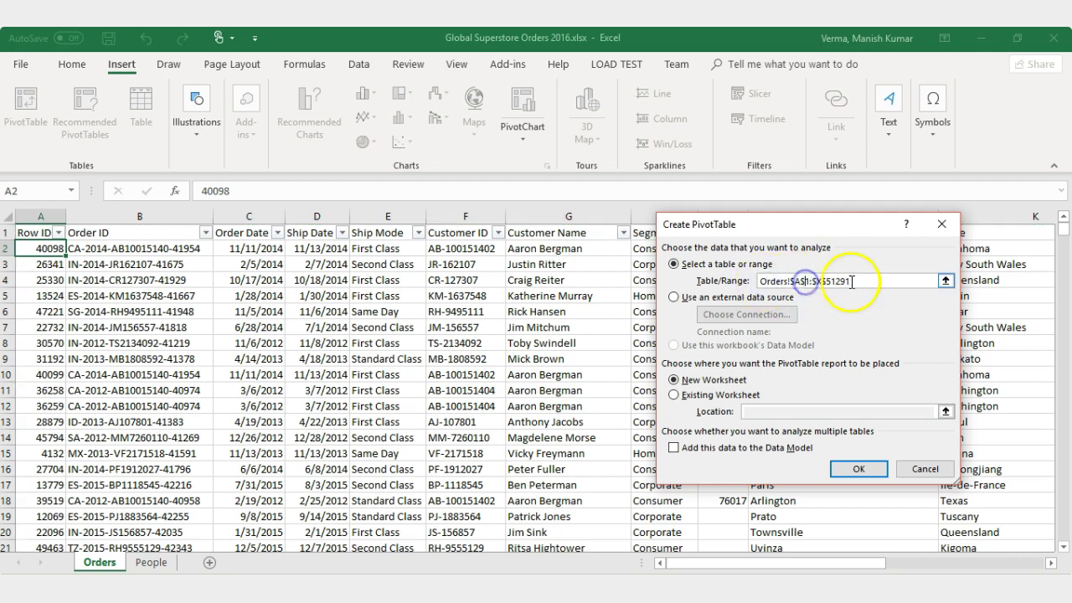
{"action": "left_click", "coordinate": [861, 282]}
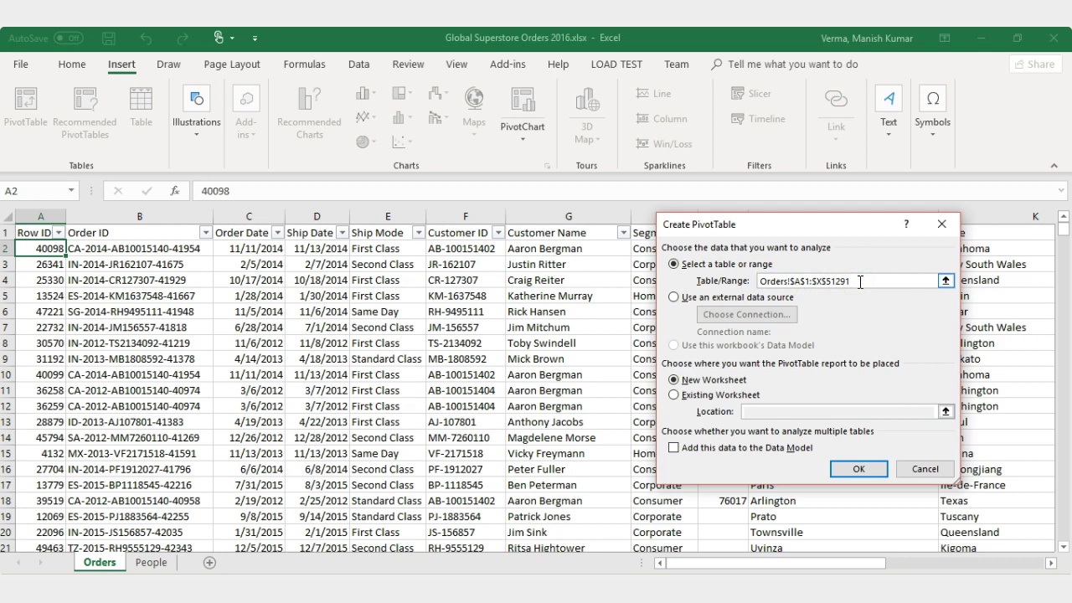
{"action": "left_click", "coordinate": [860, 469]}
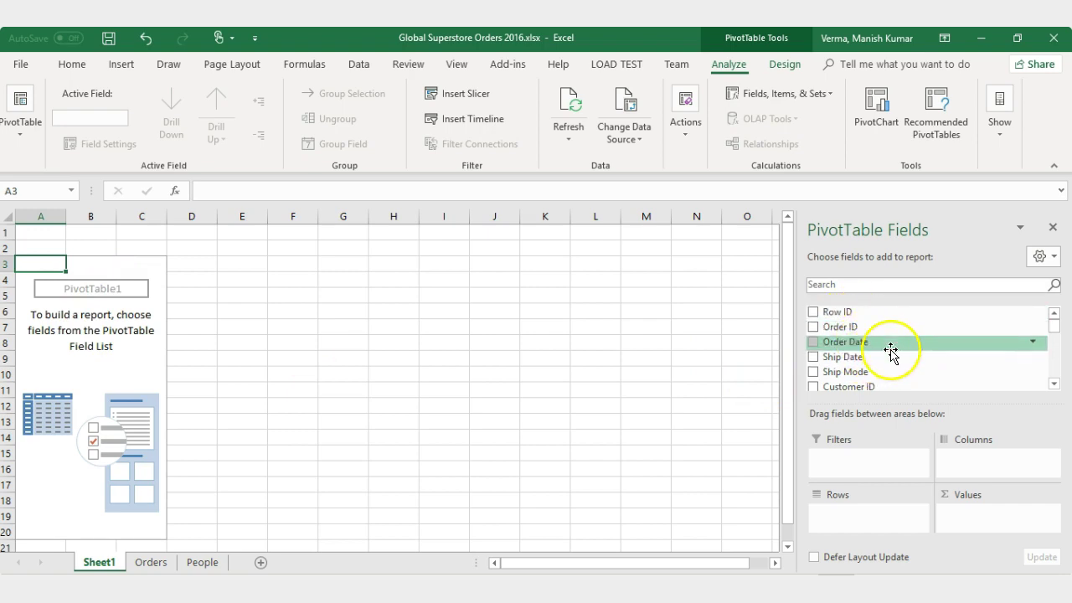
Step: Look through all the fields available for the PivotTable
{"action": "scroll", "coordinate": [891, 354], "scroll_direction": "down", "scroll_amount": 1}
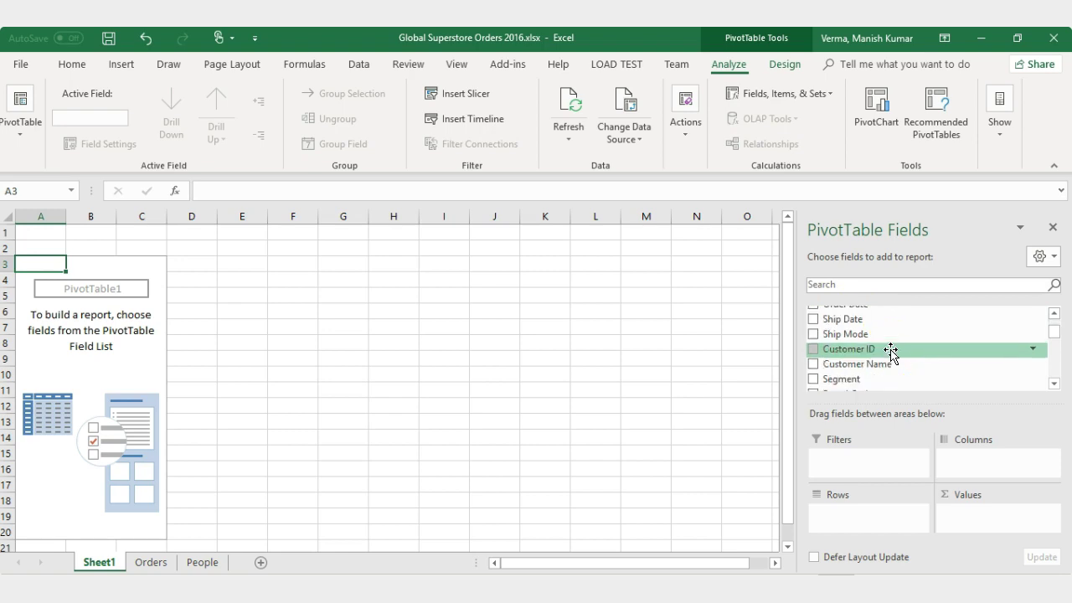
{"action": "scroll", "coordinate": [892, 354], "scroll_direction": "down", "scroll_amount": 1}
{"action": "scroll", "coordinate": [892, 354], "scroll_direction": "down", "scroll_amount": 3}
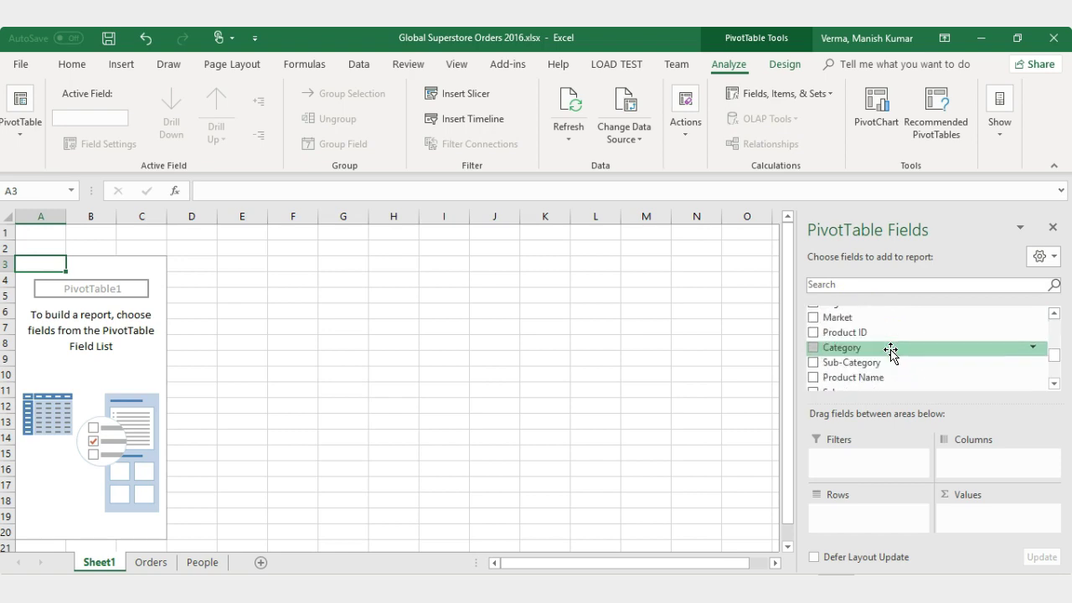
{"action": "scroll", "coordinate": [891, 354], "scroll_direction": "down", "scroll_amount": 1}
{"action": "scroll", "coordinate": [891, 354], "scroll_direction": "down", "scroll_amount": 1}
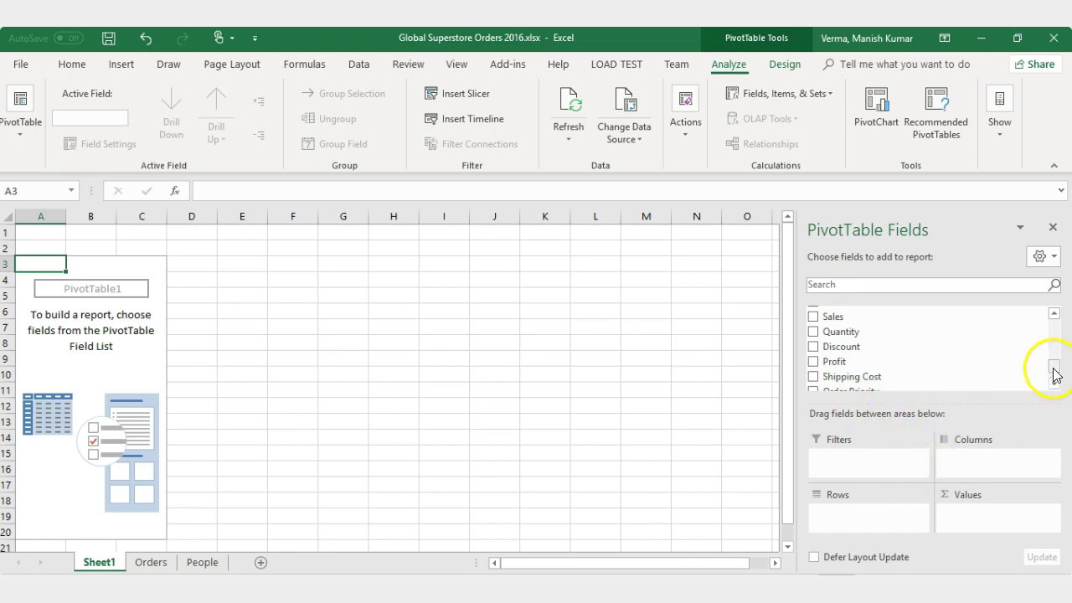
{"action": "left_click_drag", "start_coordinate": [1055, 372], "coordinate": [1055, 362]}
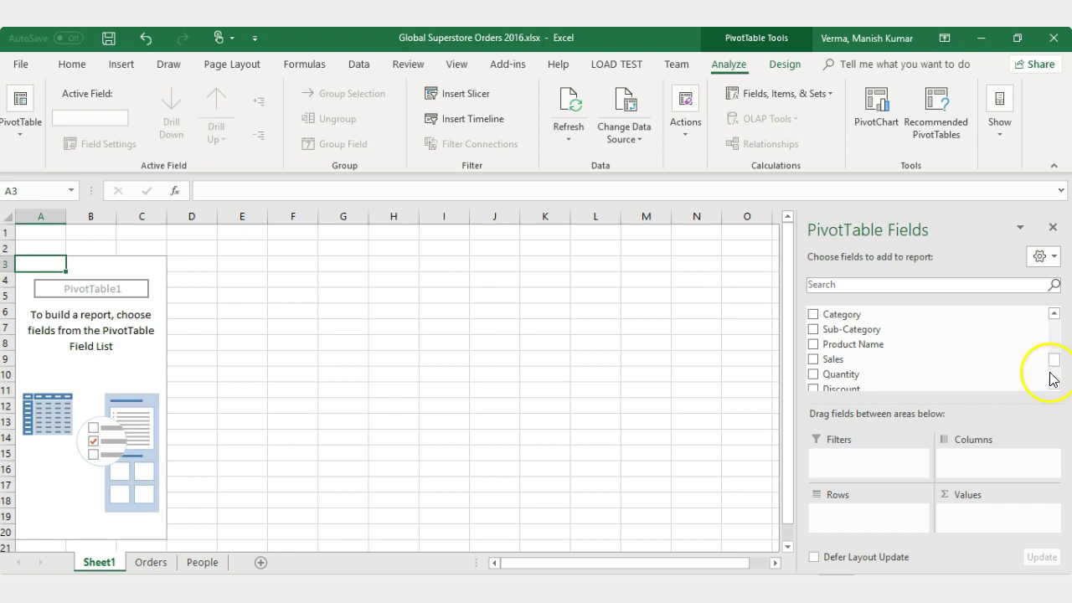
{"action": "left_click_drag", "start_coordinate": [1056, 364], "coordinate": [1054, 328]}
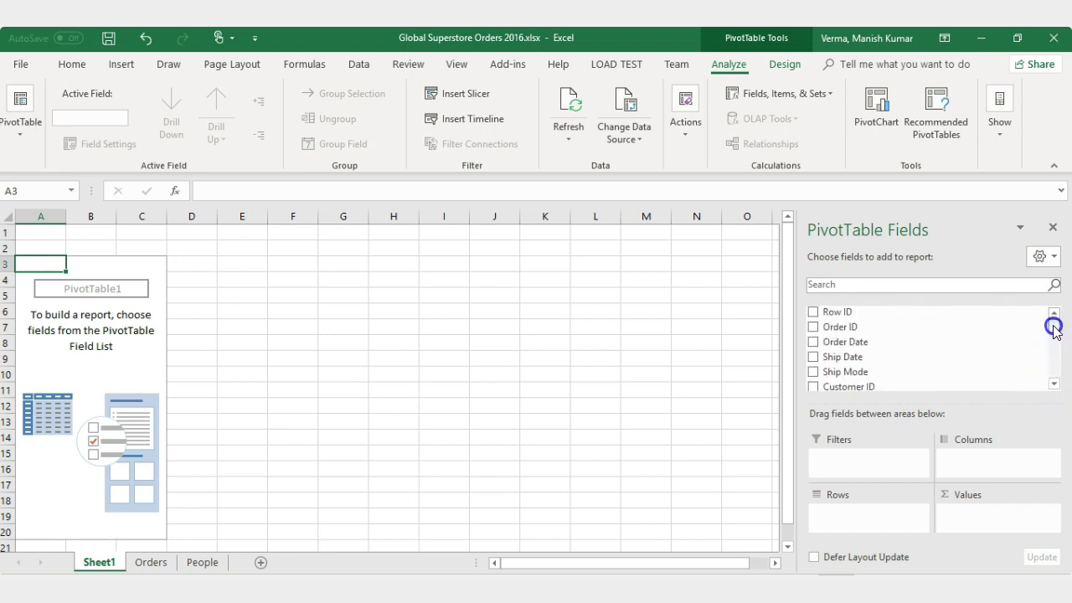
Step: Add the Sales field to the PivotTable's values as a sum
{"action": "left_click", "coordinate": [1055, 384]}
{"action": "left_click", "coordinate": [1055, 383]}
{"action": "left_click", "coordinate": [1054, 384]}
{"action": "left_click", "coordinate": [1055, 384]}
{"action": "left_click", "coordinate": [1055, 384]}
{"action": "left_click", "coordinate": [1055, 383]}
{"action": "left_click", "coordinate": [1055, 383]}
{"action": "left_click", "coordinate": [813, 357]}
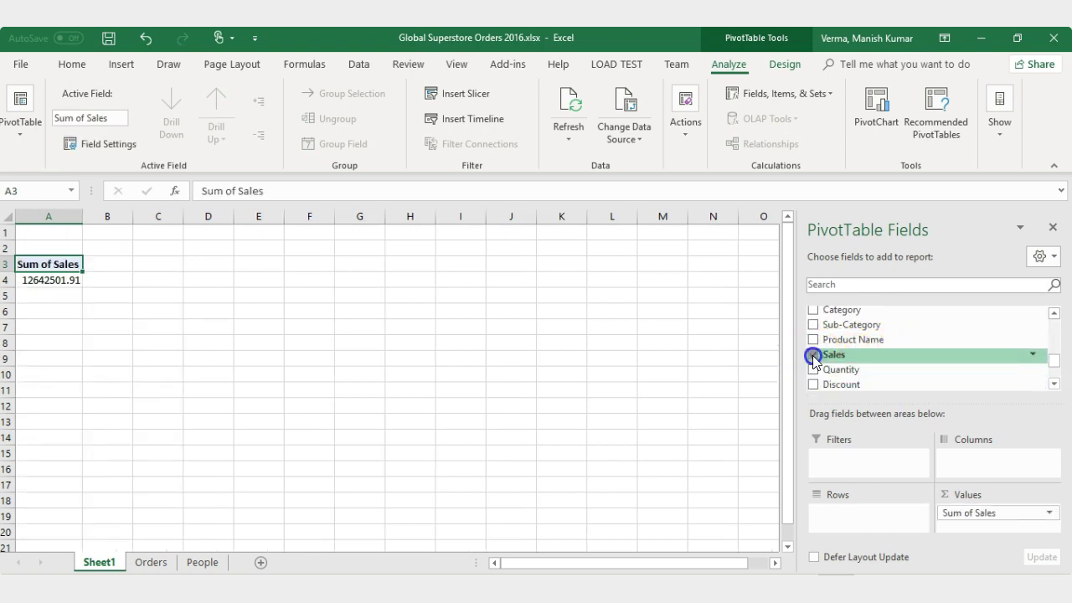
{"action": "left_click", "coordinate": [813, 357]}
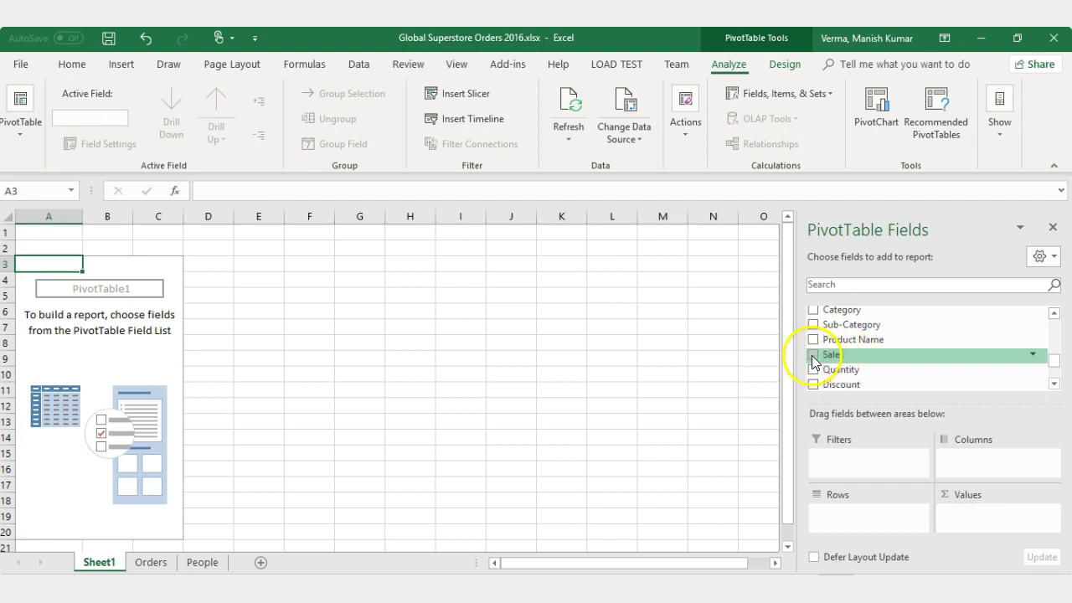
{"action": "left_click", "coordinate": [813, 357]}
{"action": "left_click", "coordinate": [813, 357]}
{"action": "left_click_drag", "start_coordinate": [831, 354], "coordinate": [978, 519]}
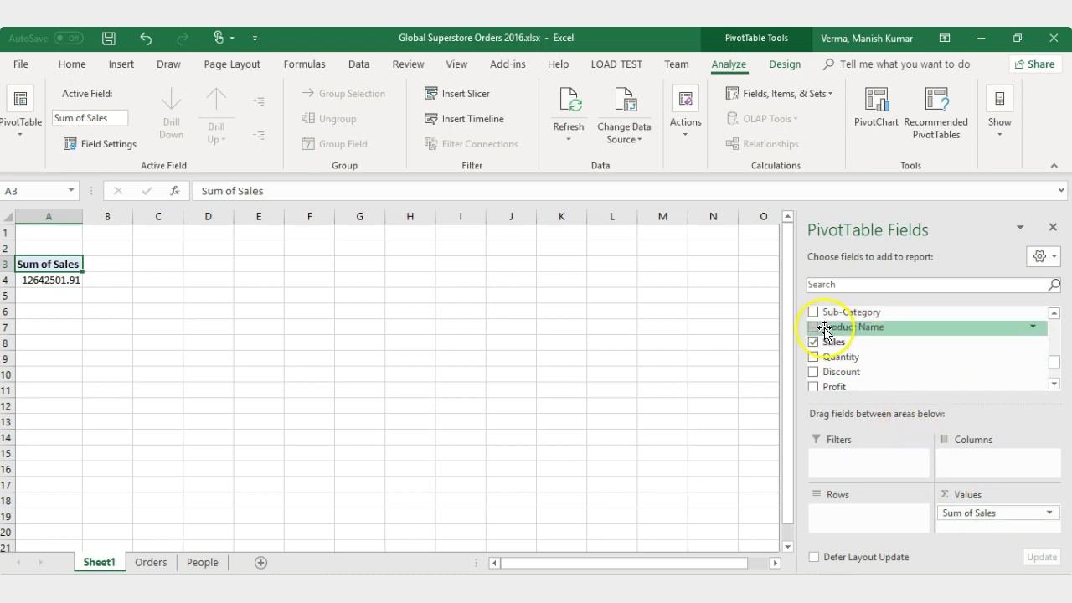
Step: Add the Category field to the PivotTable's rows
{"action": "left_click", "coordinate": [1054, 313]}
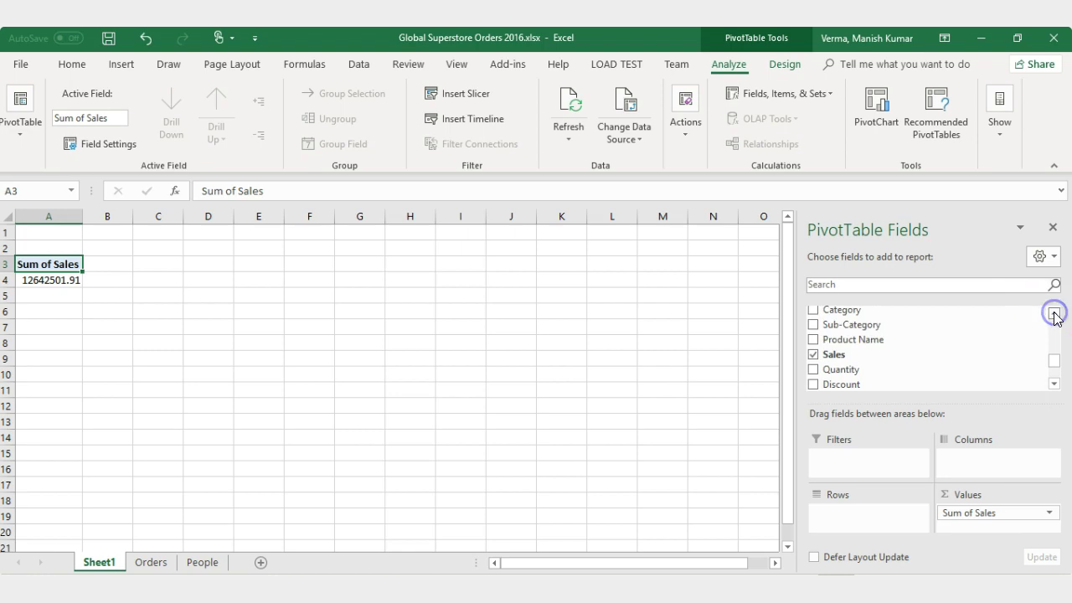
{"action": "left_click_drag", "start_coordinate": [895, 324], "coordinate": [865, 327]}
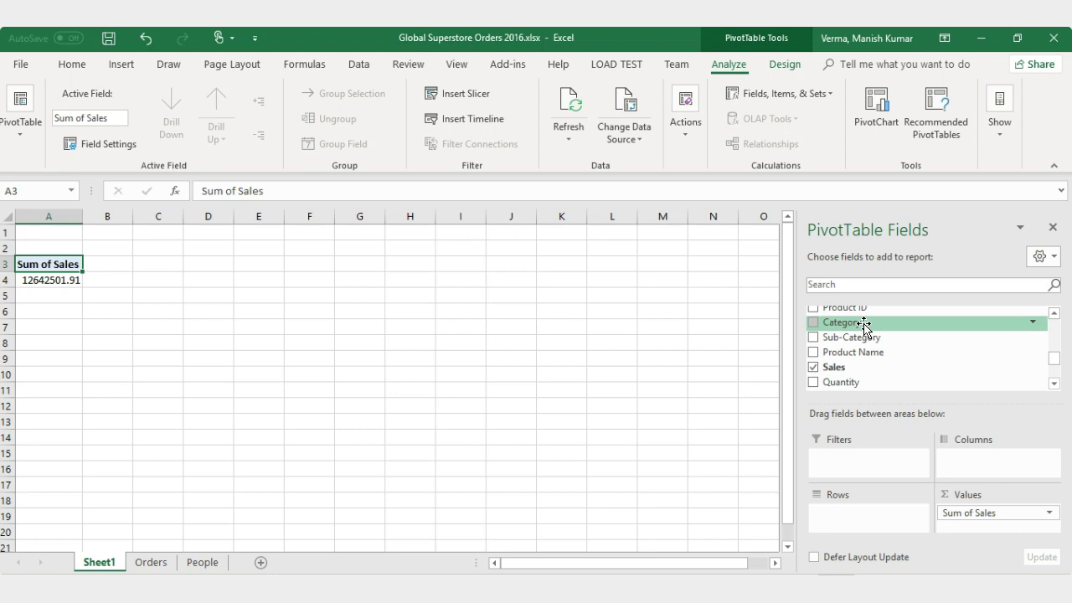
{"action": "left_click_drag", "start_coordinate": [866, 327], "coordinate": [860, 517]}
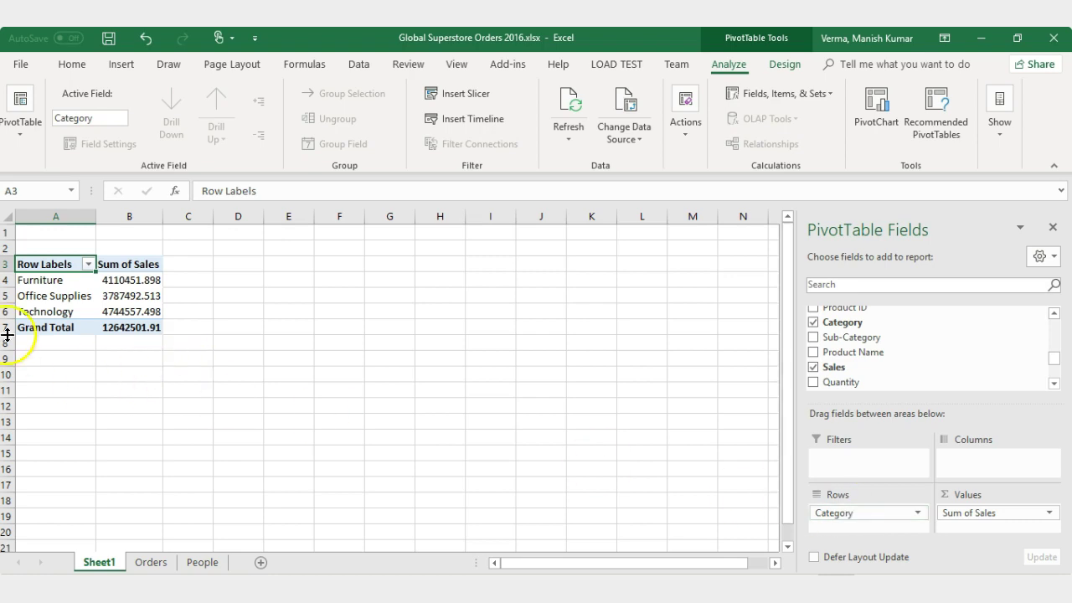
Step: Insert a Clustered Column PivotChart of the sales by category and move it slightly up beside the table
{"action": "left_click", "coordinate": [56, 280]}
{"action": "left_click", "coordinate": [25, 295]}
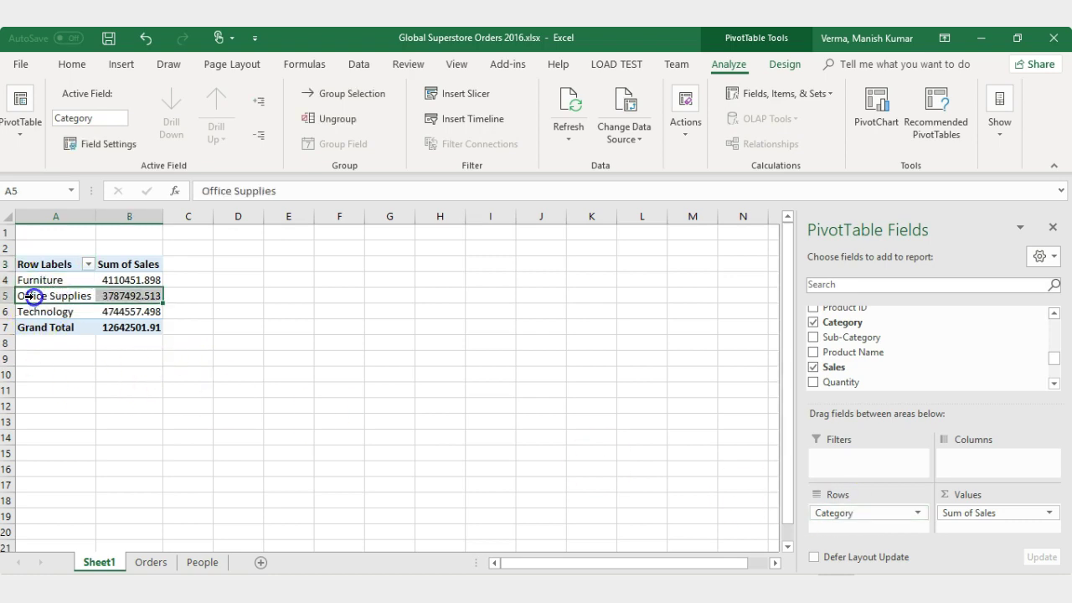
{"action": "left_click", "coordinate": [38, 311]}
{"action": "mouse_move", "coordinate": [122, 280]}
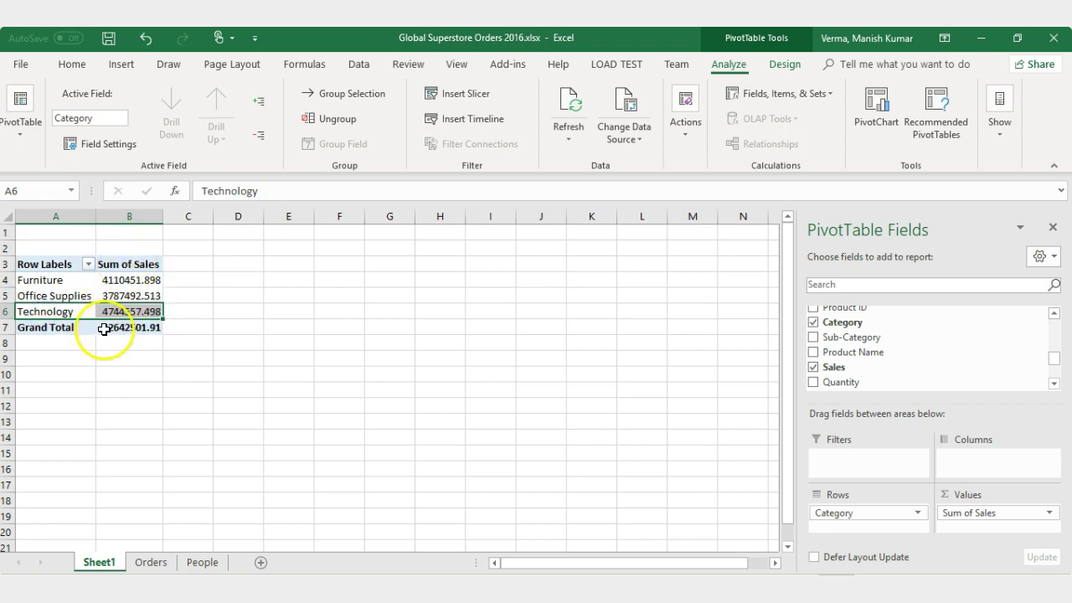
{"action": "left_click", "coordinate": [51, 282]}
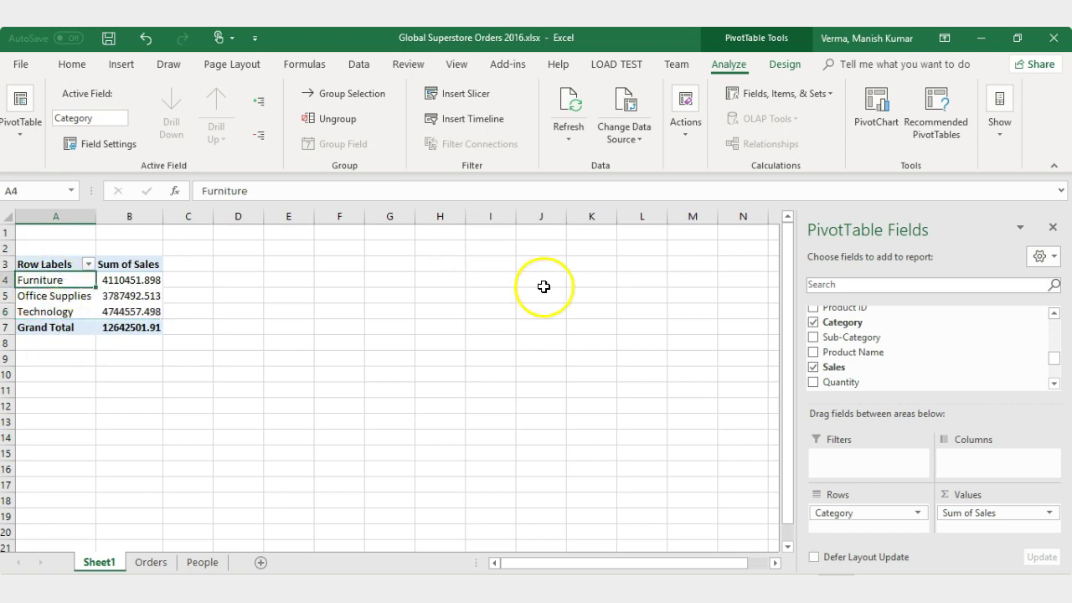
{"action": "left_click", "coordinate": [877, 105]}
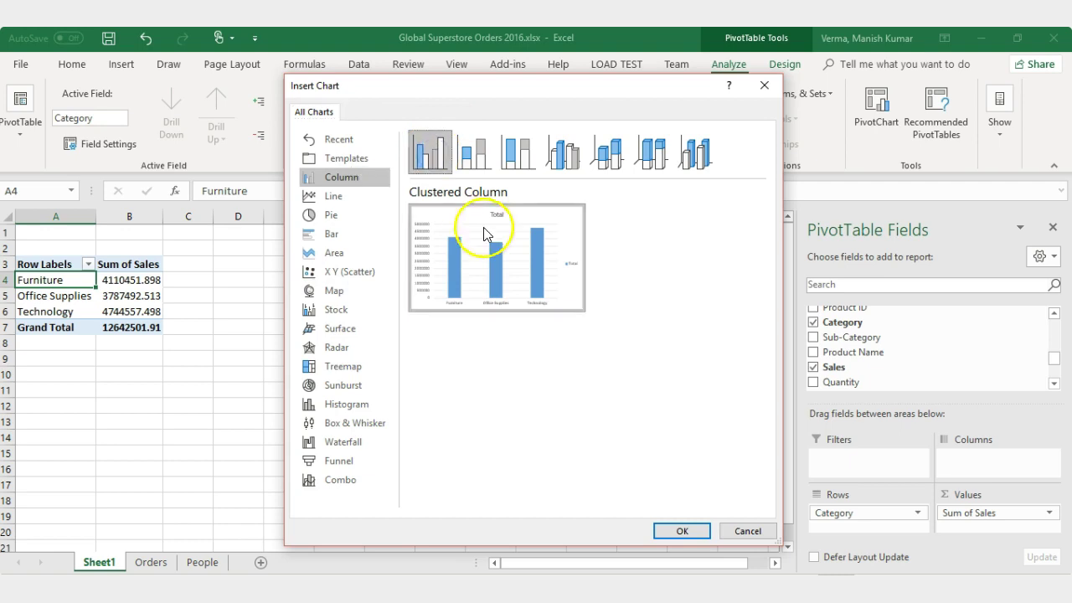
{"action": "mouse_move", "coordinate": [525, 272]}
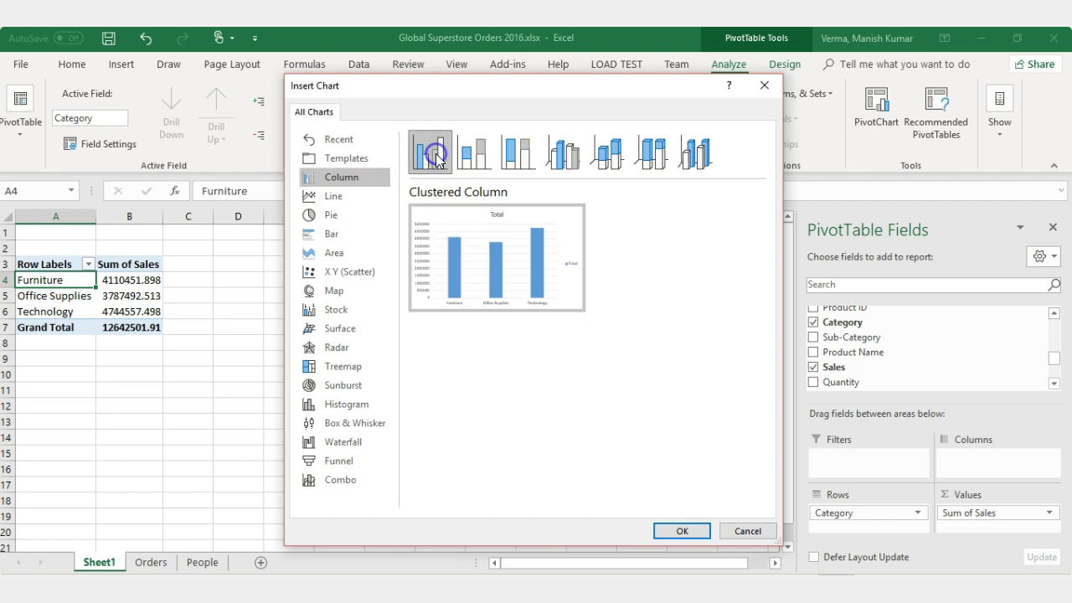
{"action": "left_click", "coordinate": [682, 531]}
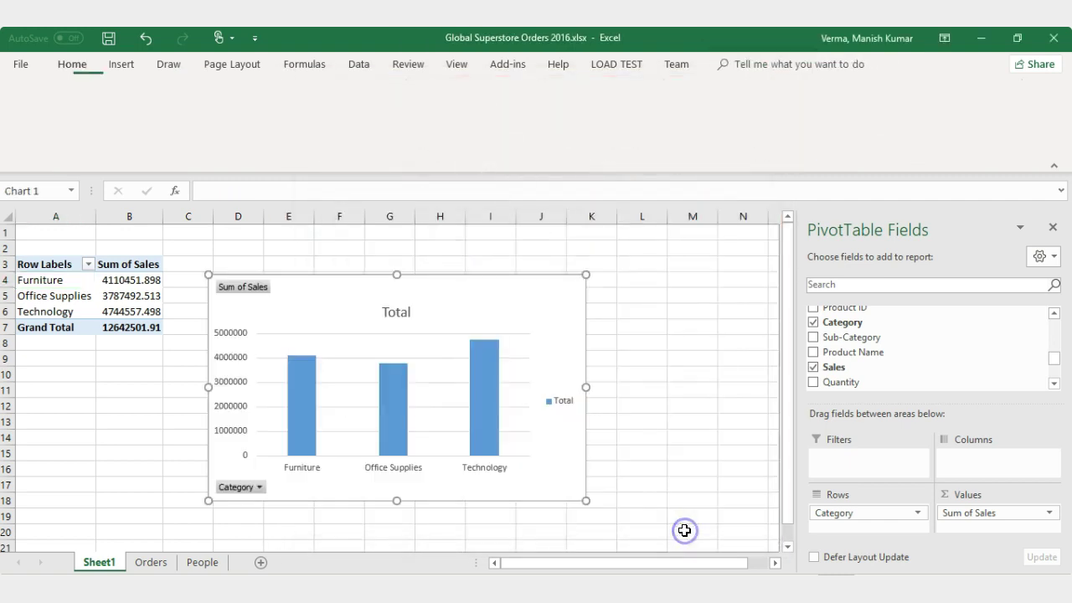
{"action": "mouse_move", "coordinate": [439, 316]}
{"action": "left_mouse_down"}
{"action": "mouse_move", "coordinate": [466, 304]}
{"action": "mouse_move", "coordinate": [448, 279]}
{"action": "left_mouse_up"}
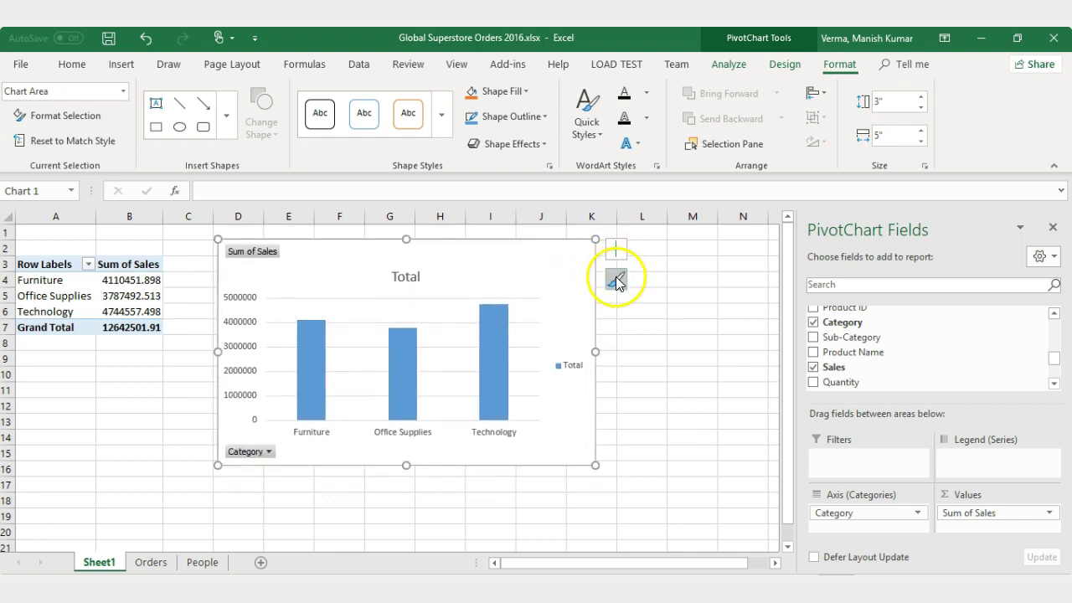
Step: Apply the chart style with a dark grey gradient background and wide blue columns to the PivotChart
{"action": "left_click", "coordinate": [616, 278]}
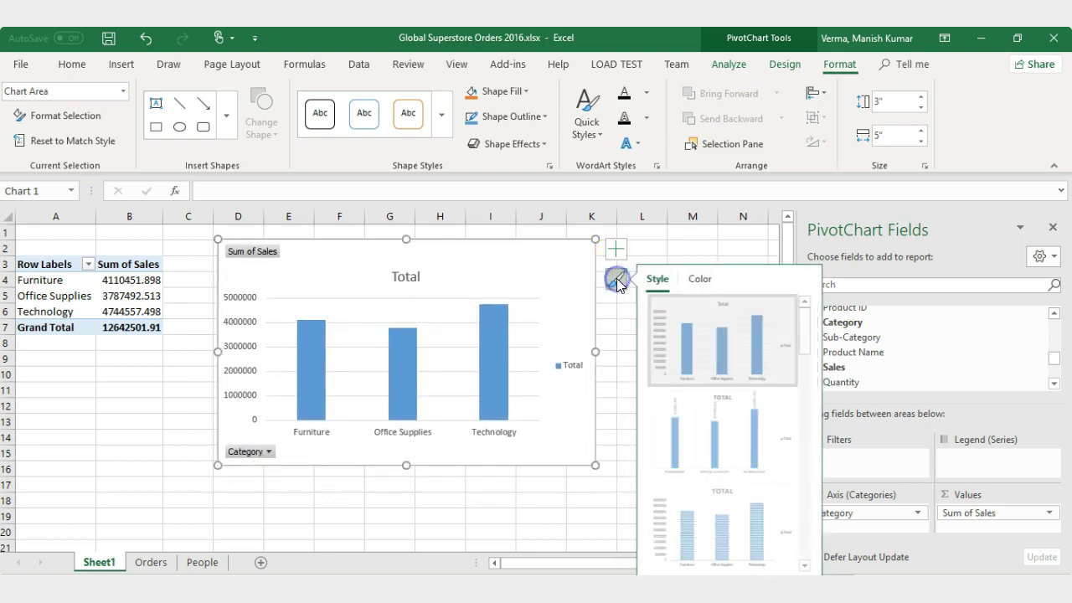
{"action": "scroll", "coordinate": [713, 347], "scroll_direction": "down", "scroll_amount": 2}
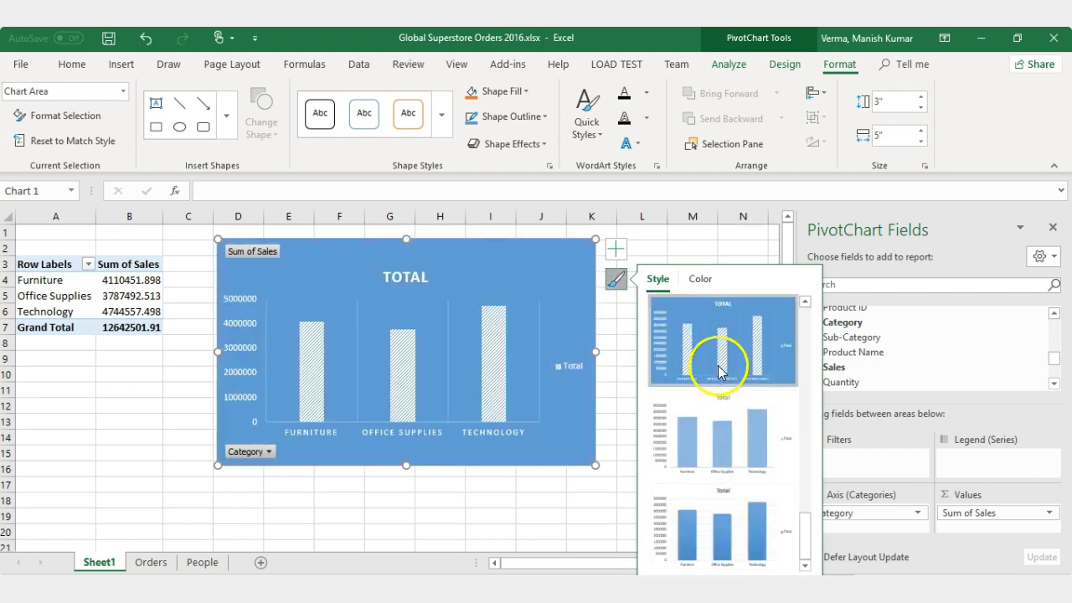
{"action": "scroll", "coordinate": [729, 453], "scroll_direction": "down", "scroll_amount": 2}
{"action": "left_click_drag", "start_coordinate": [807, 531], "coordinate": [809, 488]}
{"action": "left_click_drag", "start_coordinate": [809, 493], "coordinate": [804, 445]}
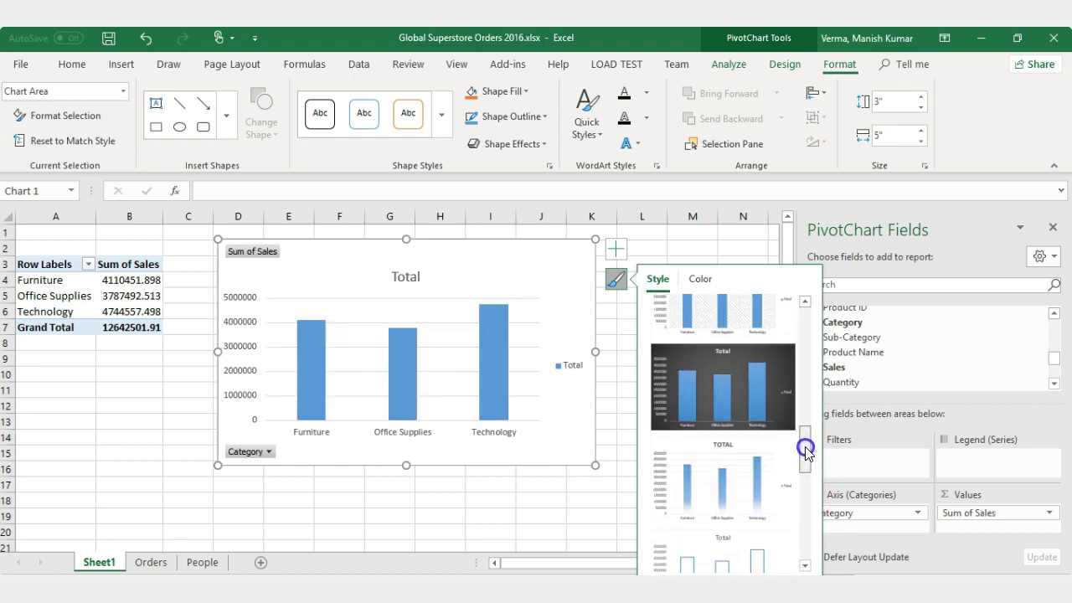
{"action": "left_click", "coordinate": [710, 392]}
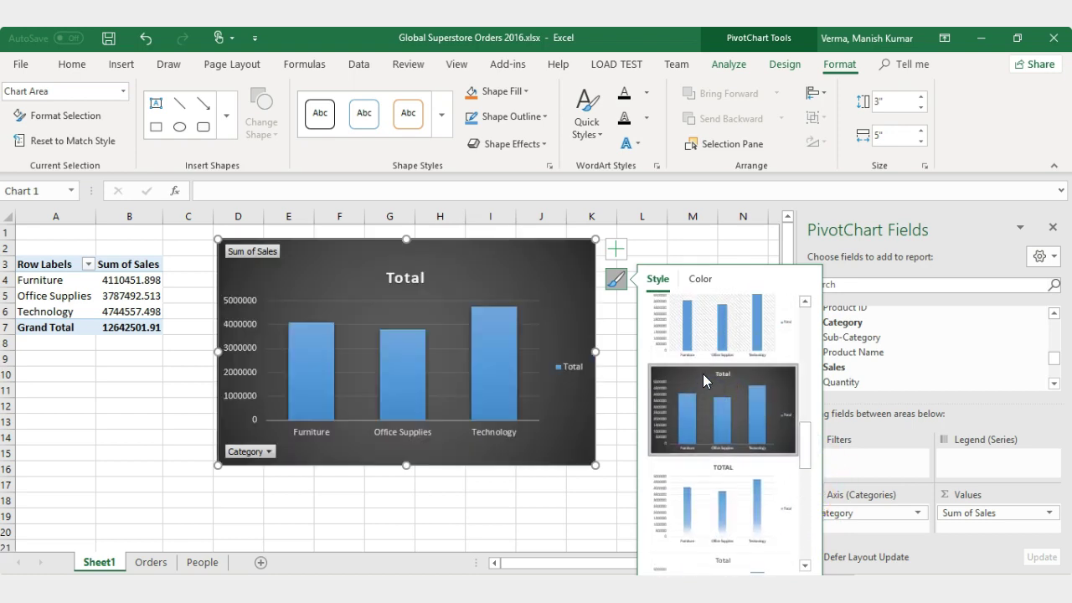
{"action": "left_click", "coordinate": [619, 378]}
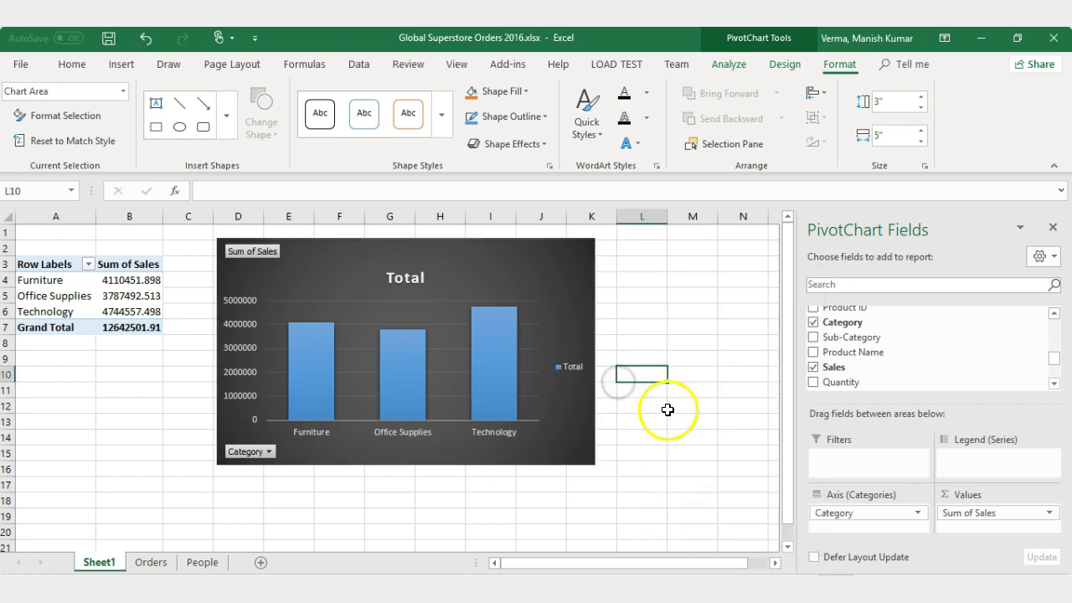
Step: Add axis titles to the PivotChart
{"action": "left_click", "coordinate": [490, 277]}
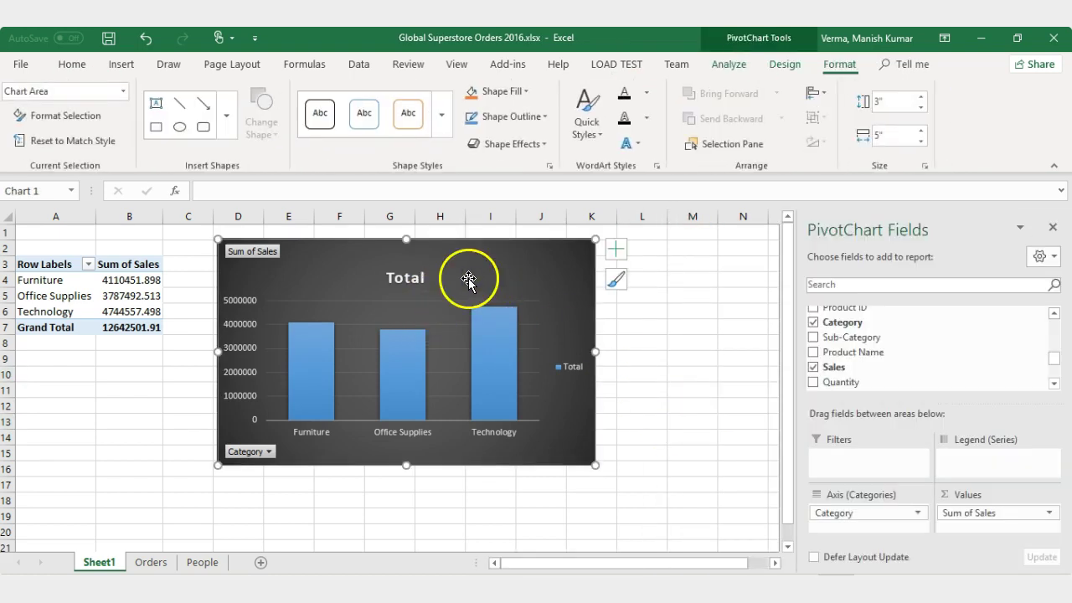
{"action": "left_click", "coordinate": [617, 249]}
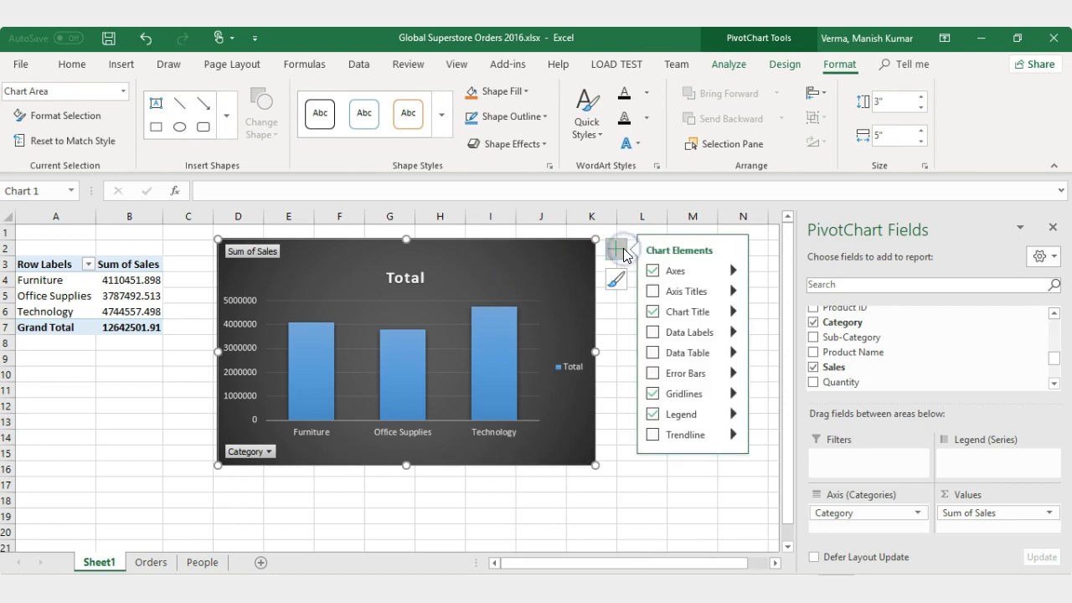
{"action": "left_click", "coordinate": [652, 292]}
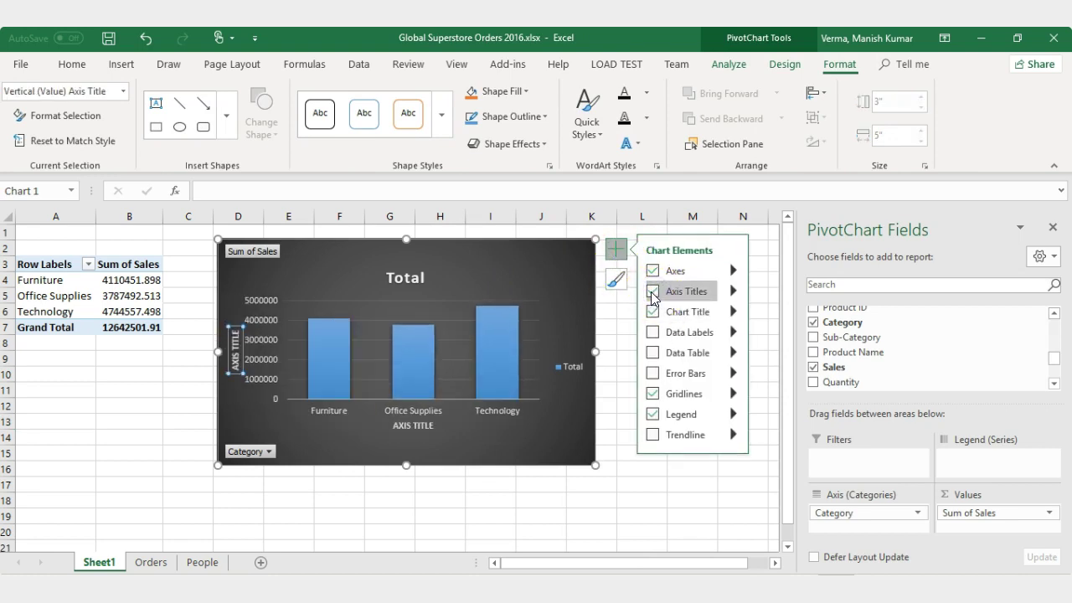
Step: Turn the PivotChart's data labels on and back off, and hide its gridlines
{"action": "left_click", "coordinate": [652, 332]}
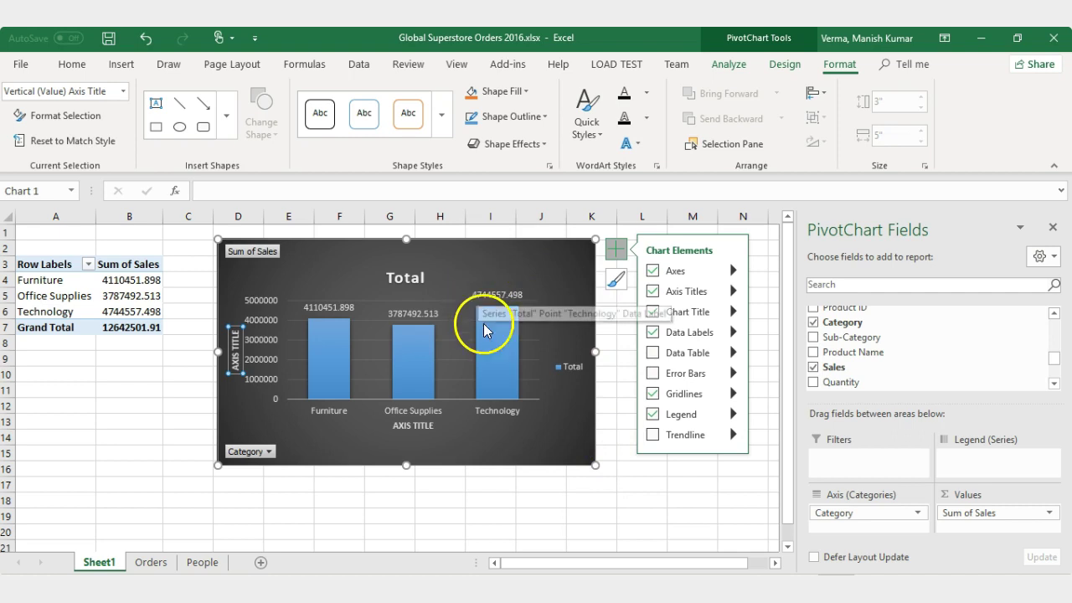
{"action": "left_click", "coordinate": [652, 332]}
{"action": "left_click", "coordinate": [653, 394]}
{"action": "left_click", "coordinate": [653, 394]}
{"action": "left_click", "coordinate": [653, 393]}
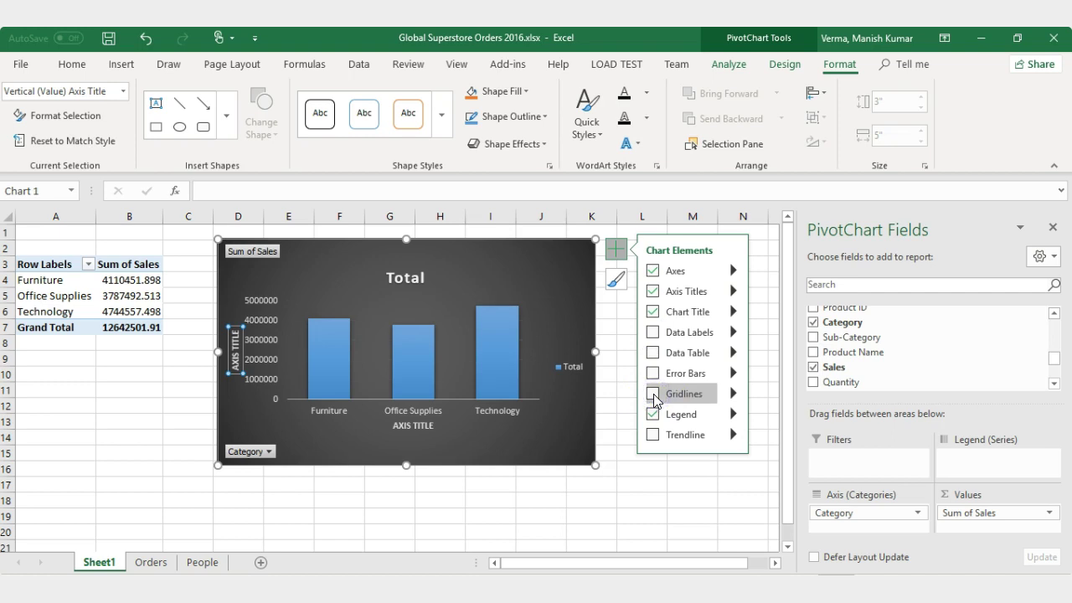
{"action": "left_click", "coordinate": [640, 497]}
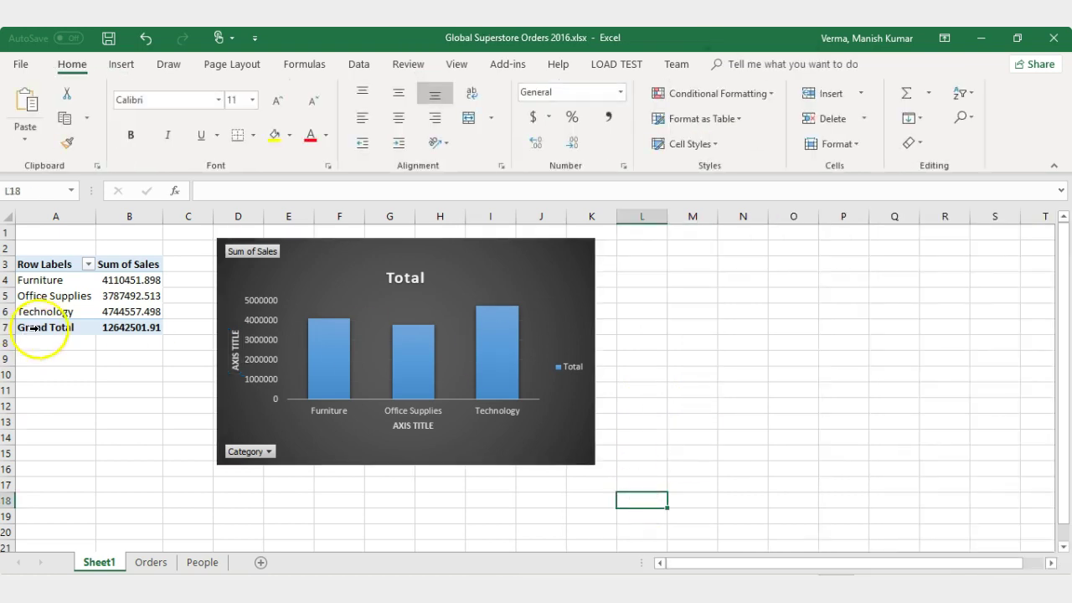
Step: Add the Sub-Category field to the PivotTable's rows beneath Category
{"action": "left_click", "coordinate": [43, 283]}
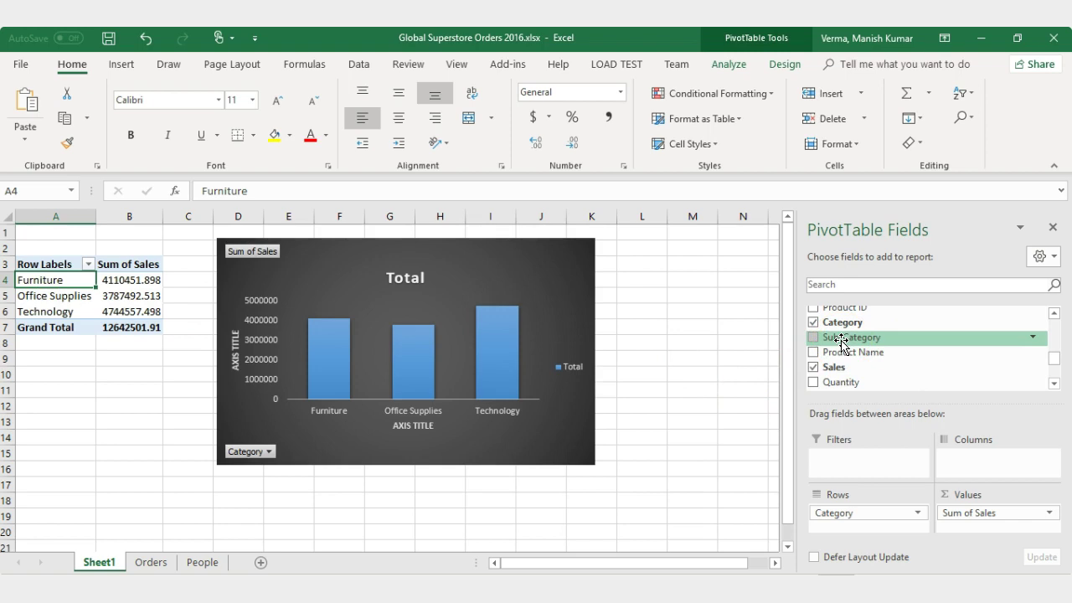
{"action": "left_click_drag", "start_coordinate": [845, 337], "coordinate": [857, 522]}
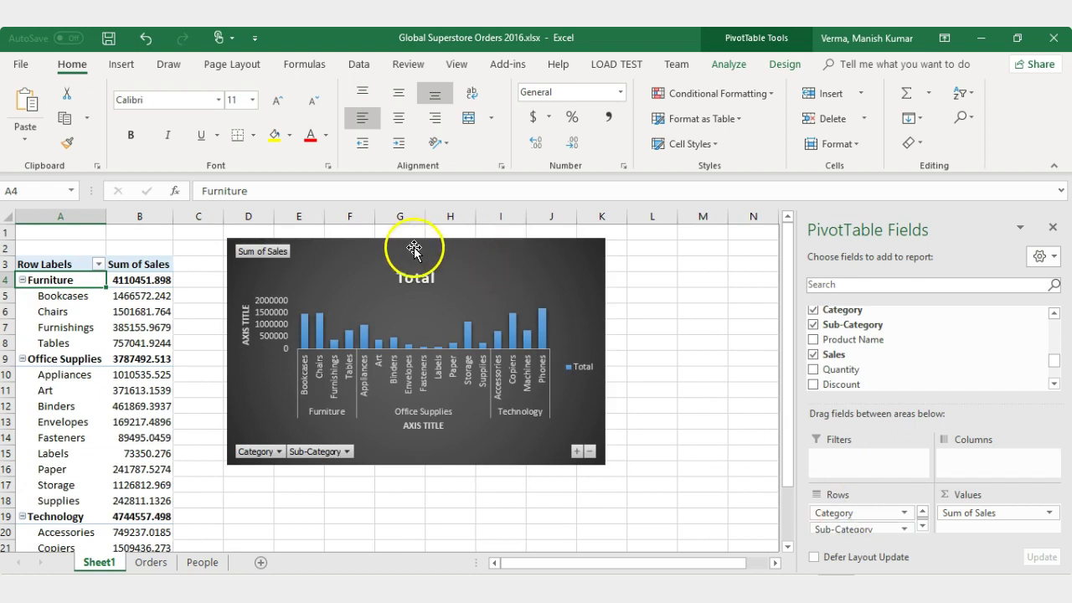
Step: Move the PivotChart slightly away from the PivotTable and enlarge it to make room for the sub-category columns
{"action": "left_click_drag", "start_coordinate": [414, 243], "coordinate": [466, 254]}
{"action": "left_click", "coordinate": [582, 427]}
{"action": "left_click_drag", "start_coordinate": [655, 466], "coordinate": [730, 506]}
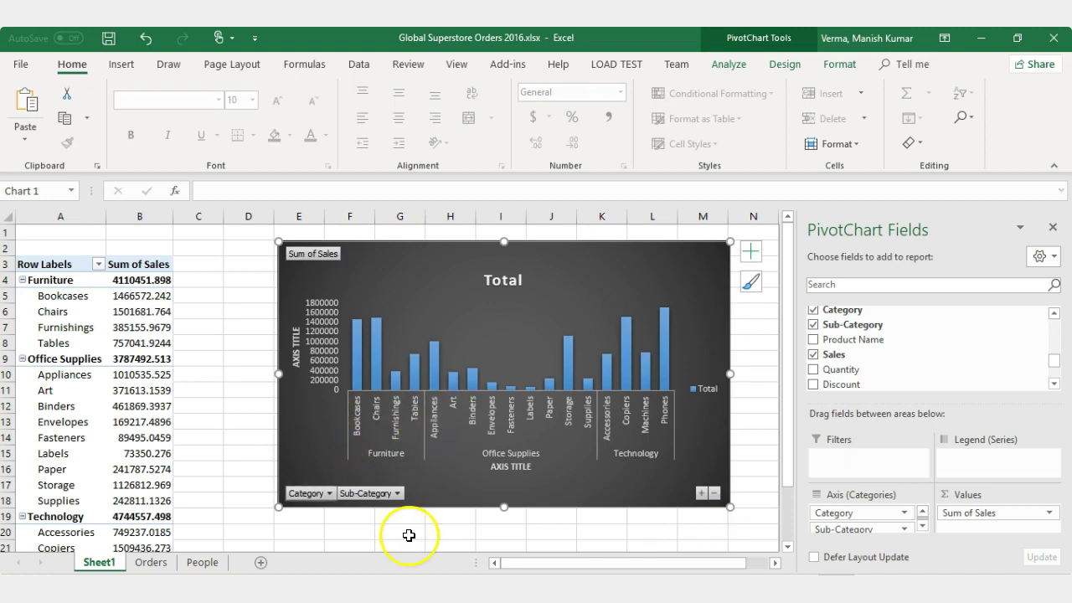
Step: Examine the filter choices offered by the PivotChart's Category and Sub-Category fields, keeping every item included
{"action": "left_click", "coordinate": [329, 495]}
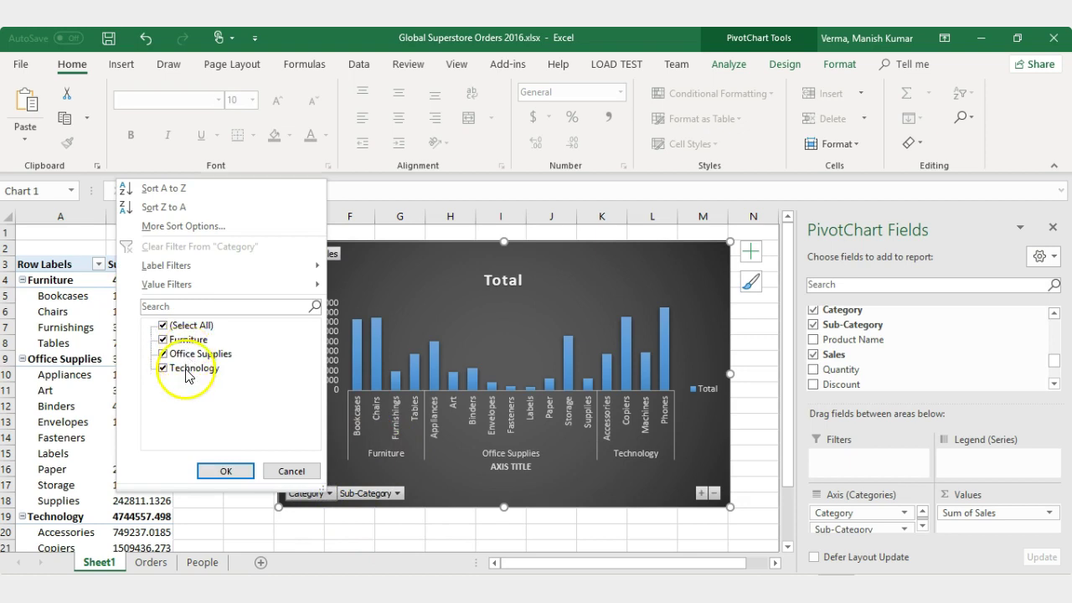
{"action": "left_click", "coordinate": [381, 476]}
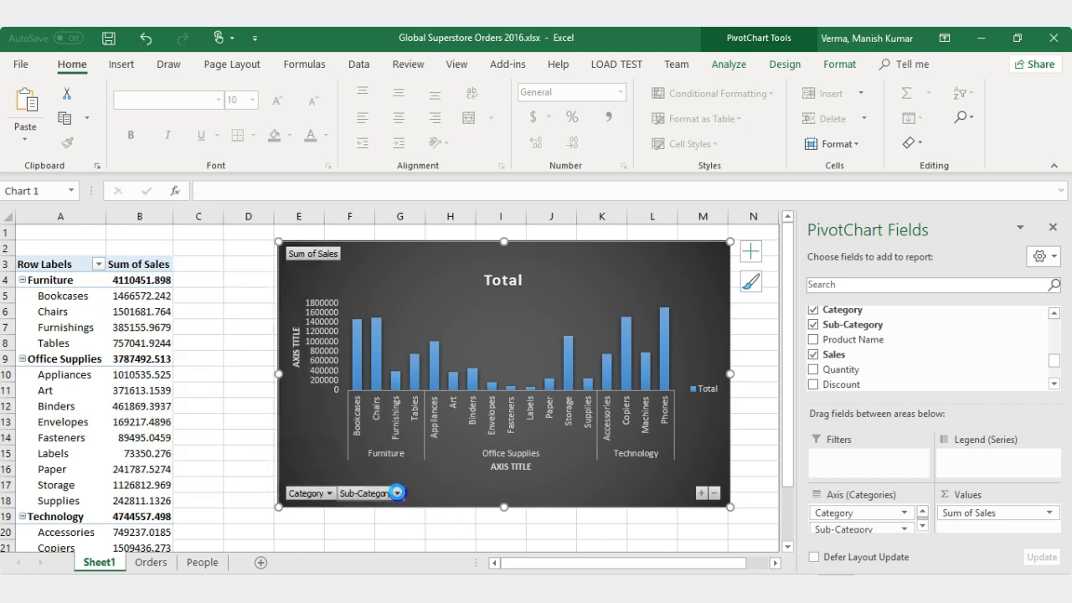
{"action": "left_click", "coordinate": [397, 492]}
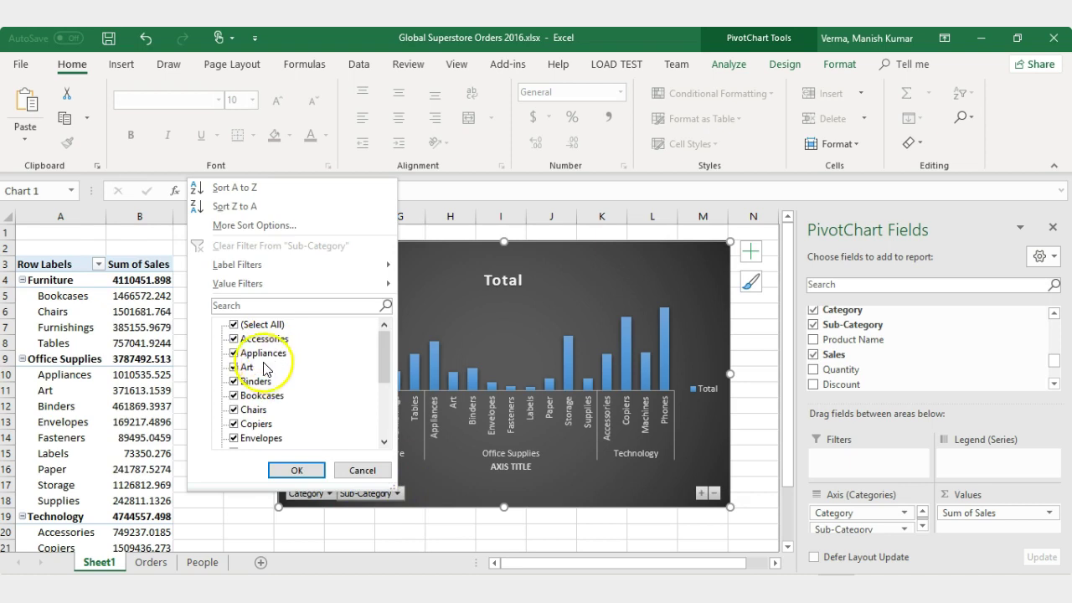
{"action": "scroll", "coordinate": [271, 392], "scroll_direction": "down", "scroll_amount": 1}
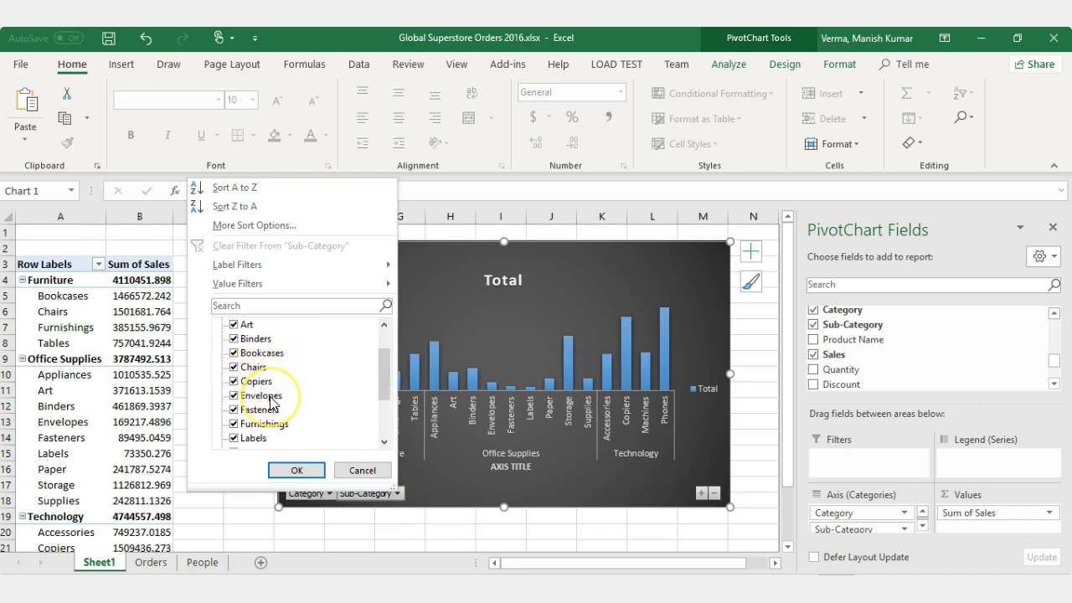
{"action": "scroll", "coordinate": [269, 402], "scroll_direction": "down", "scroll_amount": 2}
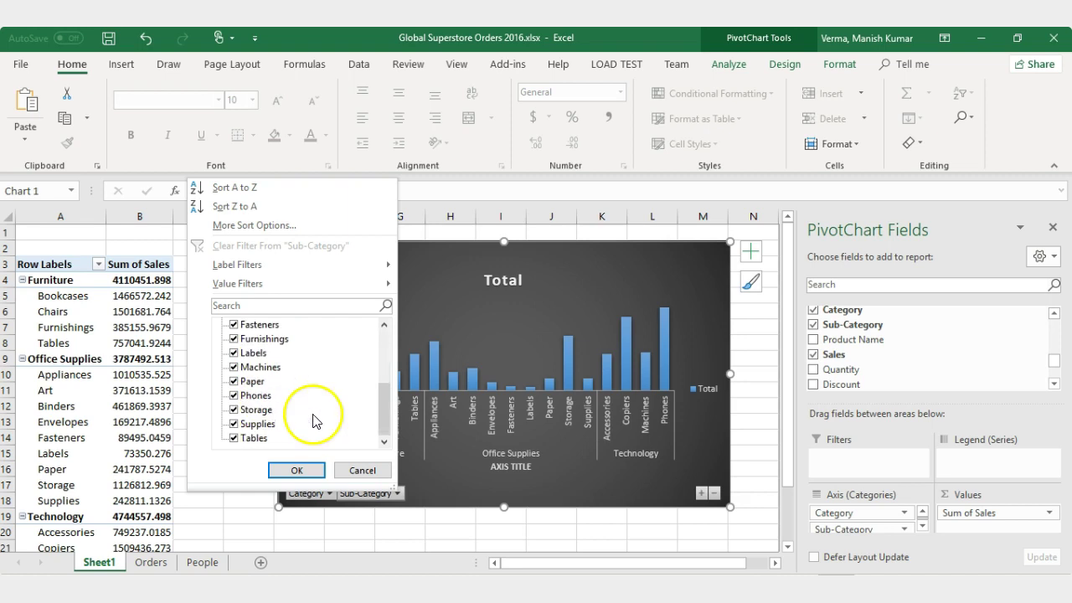
{"action": "left_click", "coordinate": [310, 473]}
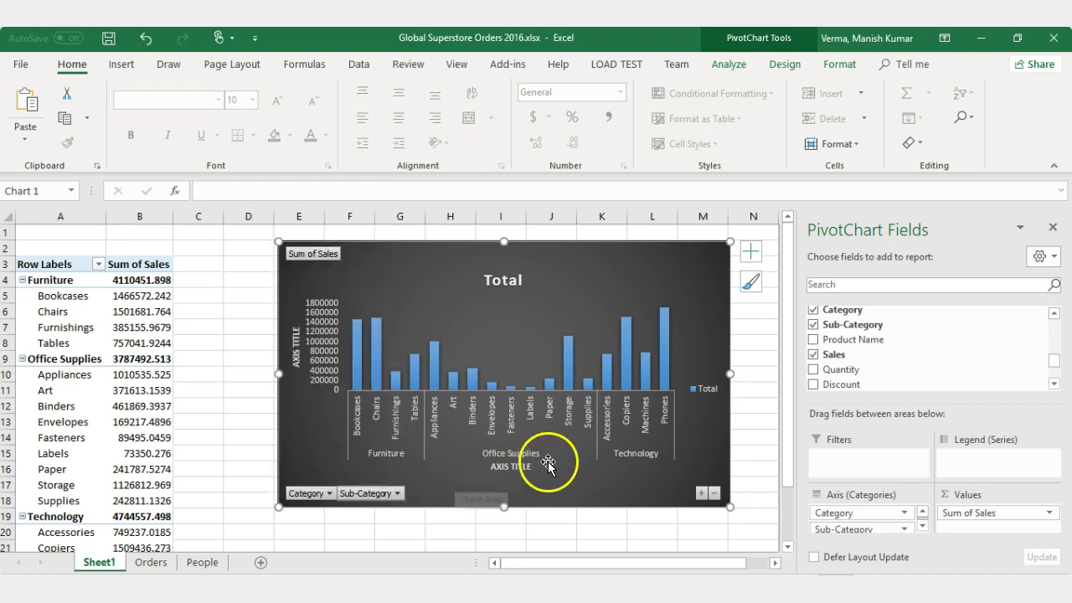
Step: Preview alternative chart styles on the PivotChart without applying one
{"action": "left_click", "coordinate": [750, 282]}
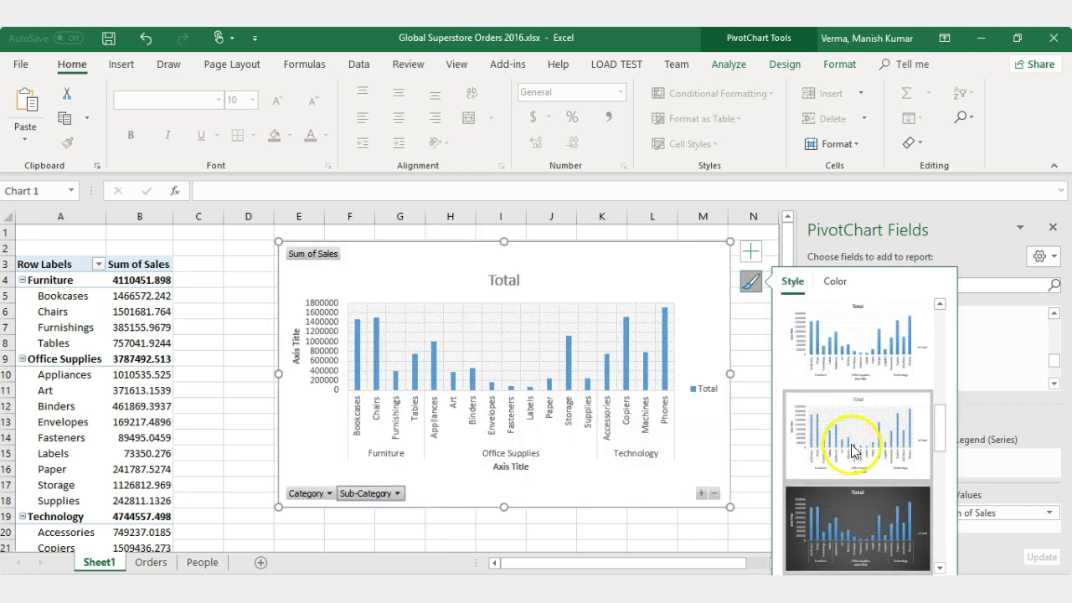
{"action": "scroll", "coordinate": [871, 419], "scroll_direction": "up", "scroll_amount": 3}
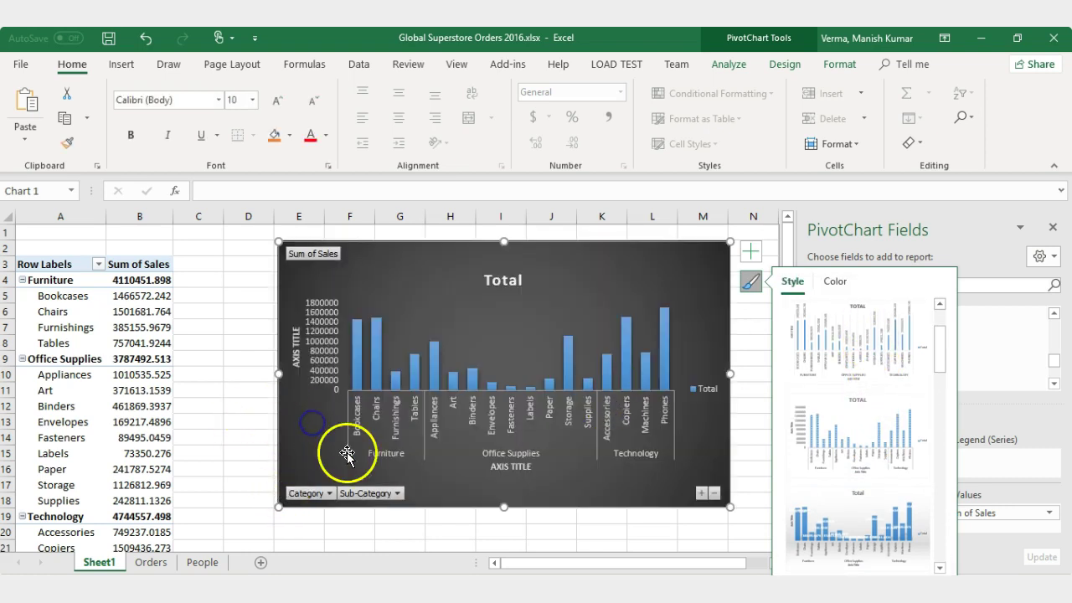
{"action": "left_click", "coordinate": [755, 370]}
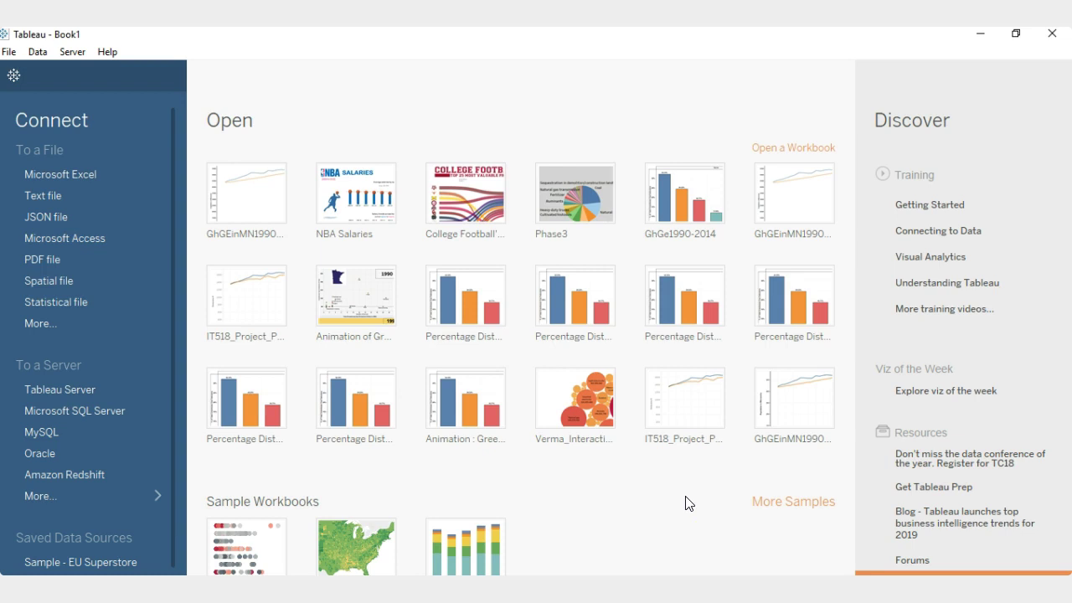
Step: Switch to Tableau and review the file types available for a data connection, checking the picker for other file formats
{"action": "left_click", "coordinate": [675, 499]}
{"action": "left_click", "coordinate": [101, 137]}
{"action": "left_click", "coordinate": [93, 110]}
{"action": "left_click", "coordinate": [28, 141]}
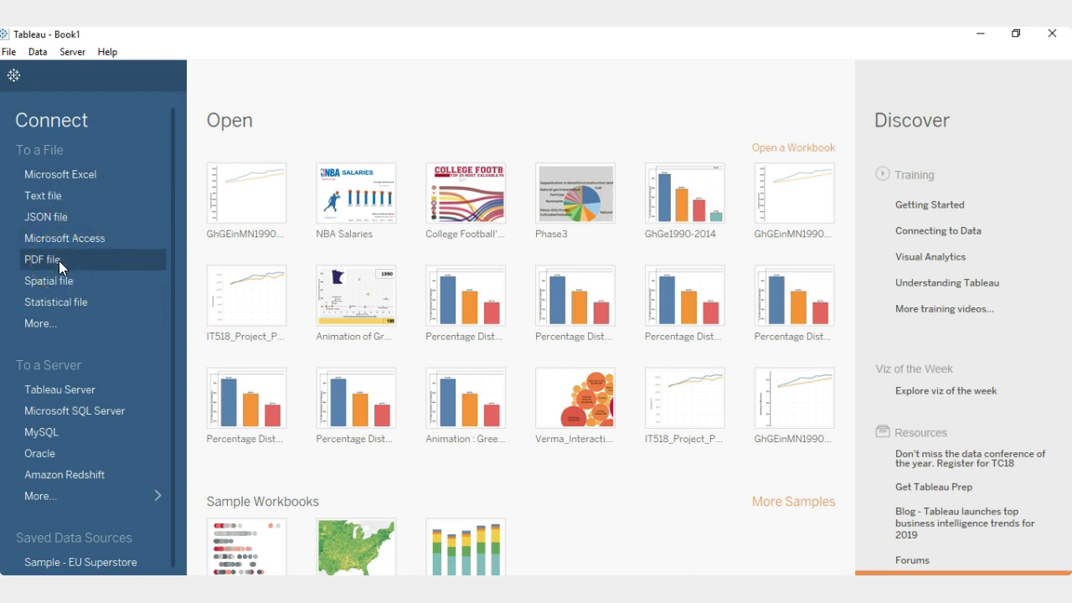
{"action": "left_click", "coordinate": [57, 323]}
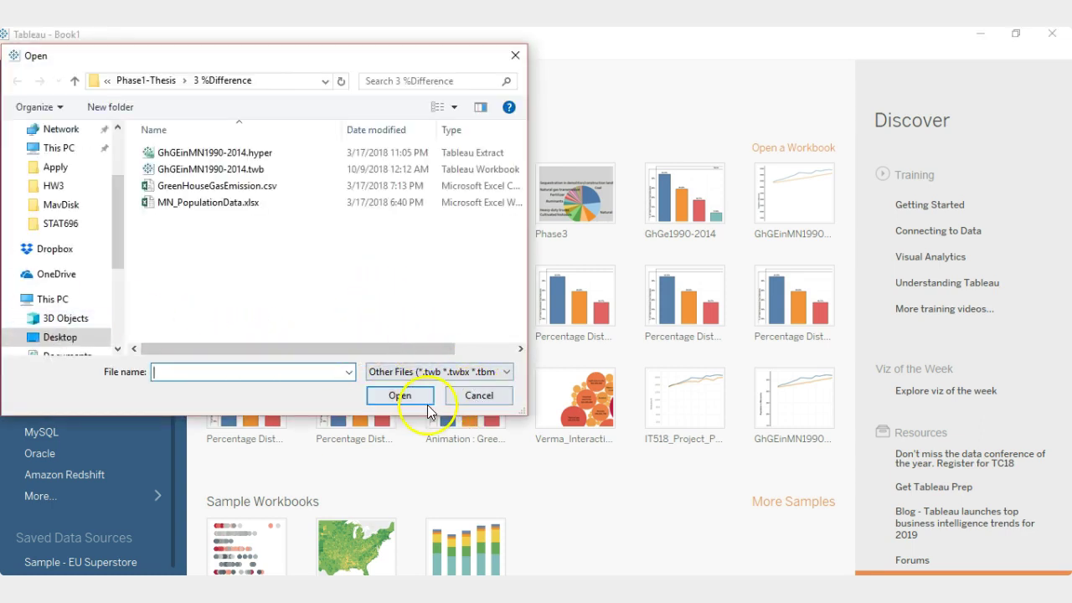
{"action": "left_click", "coordinate": [515, 55]}
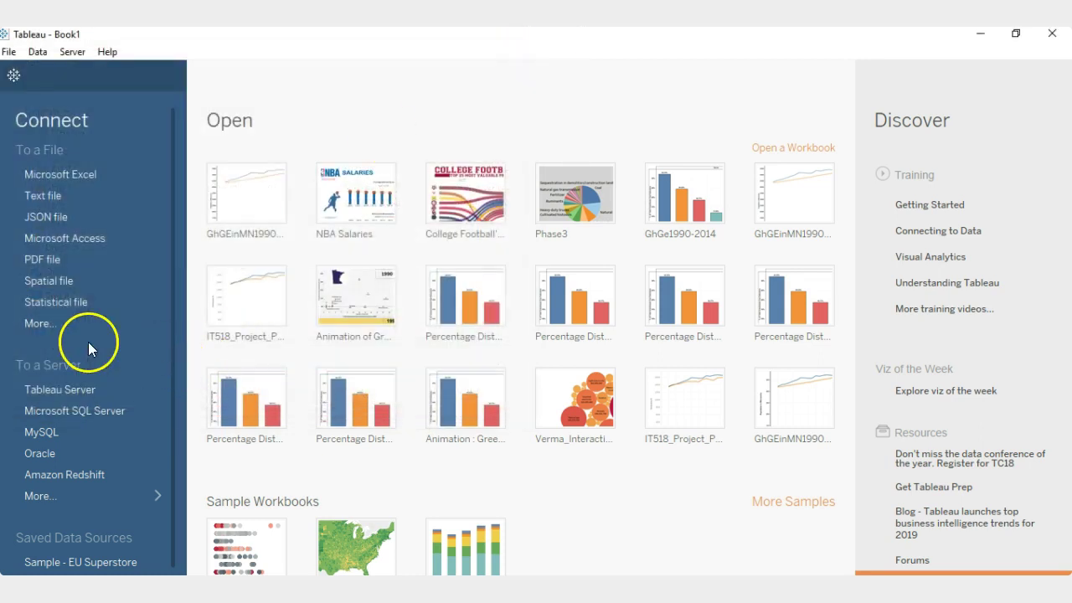
Step: Examine the full list of server and database connectors available for a data connection
{"action": "scroll", "coordinate": [105, 352], "scroll_direction": "down", "scroll_amount": 1}
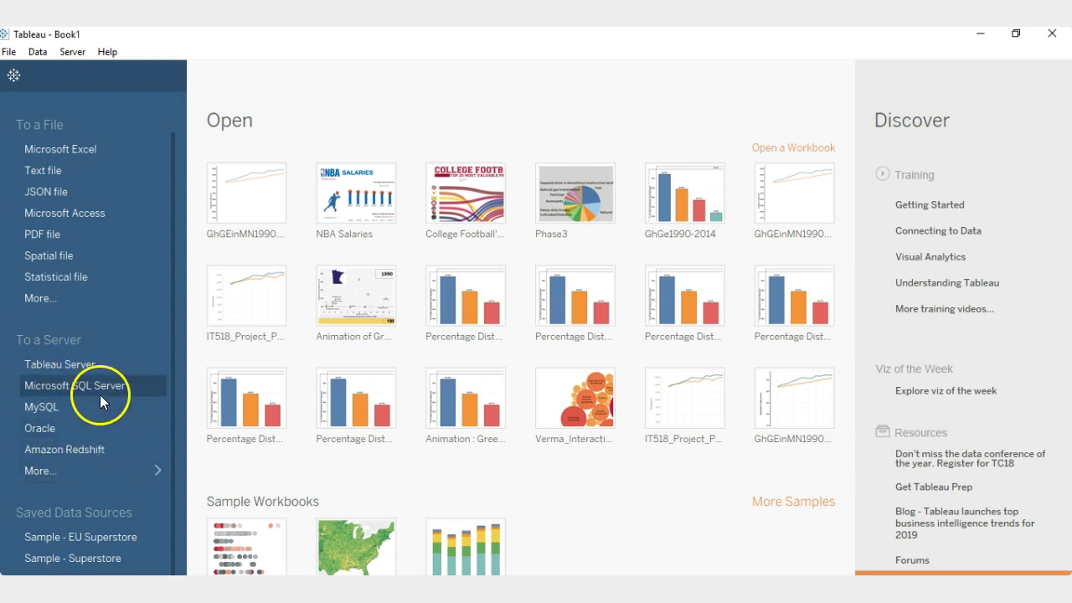
{"action": "left_click", "coordinate": [125, 474]}
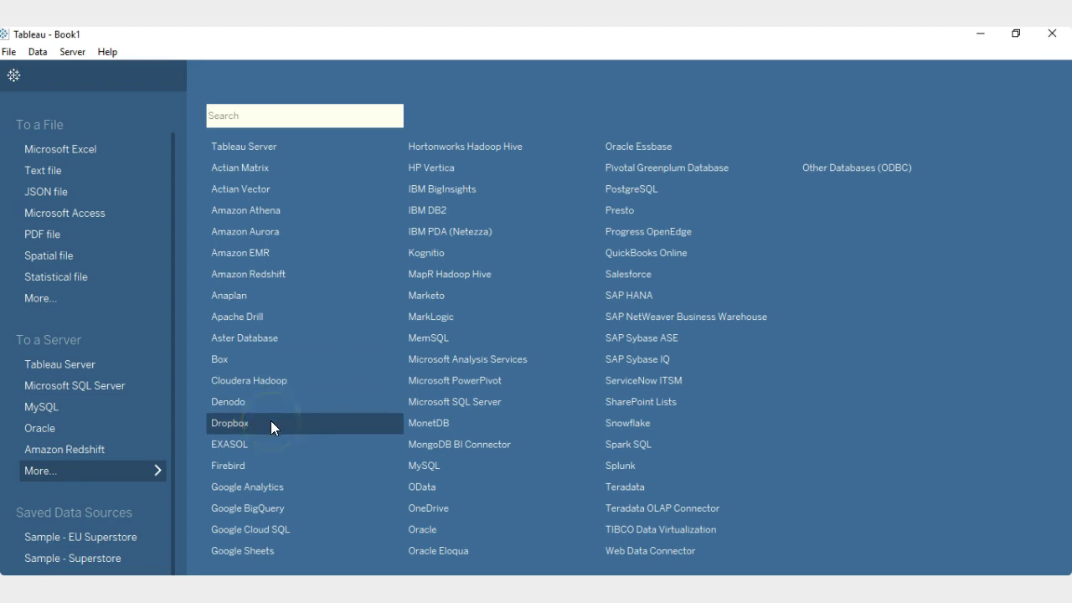
{"action": "left_click", "coordinate": [272, 382]}
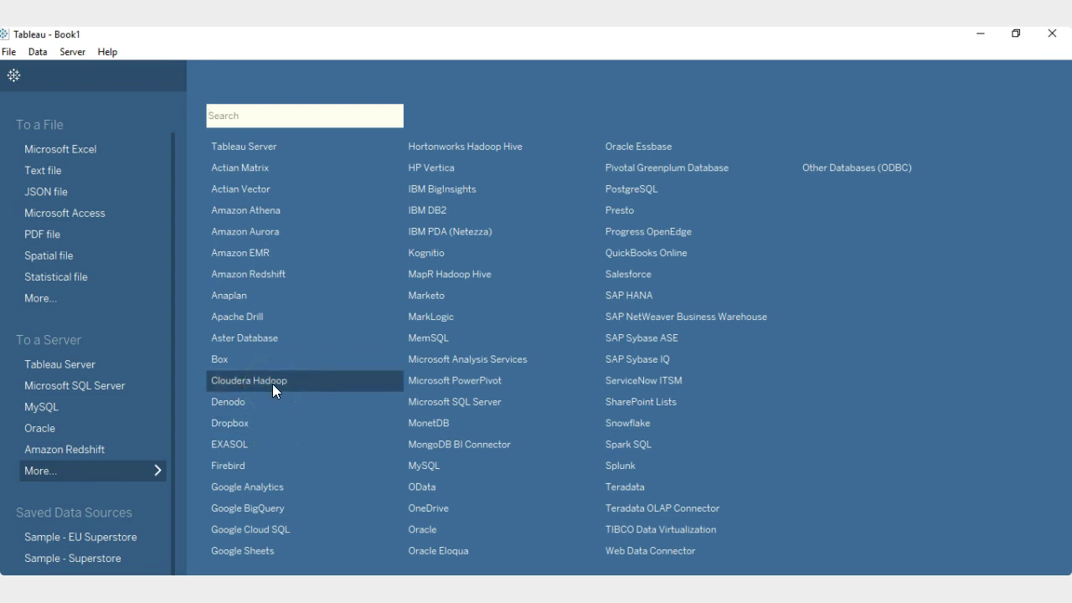
{"action": "left_click", "coordinate": [275, 554]}
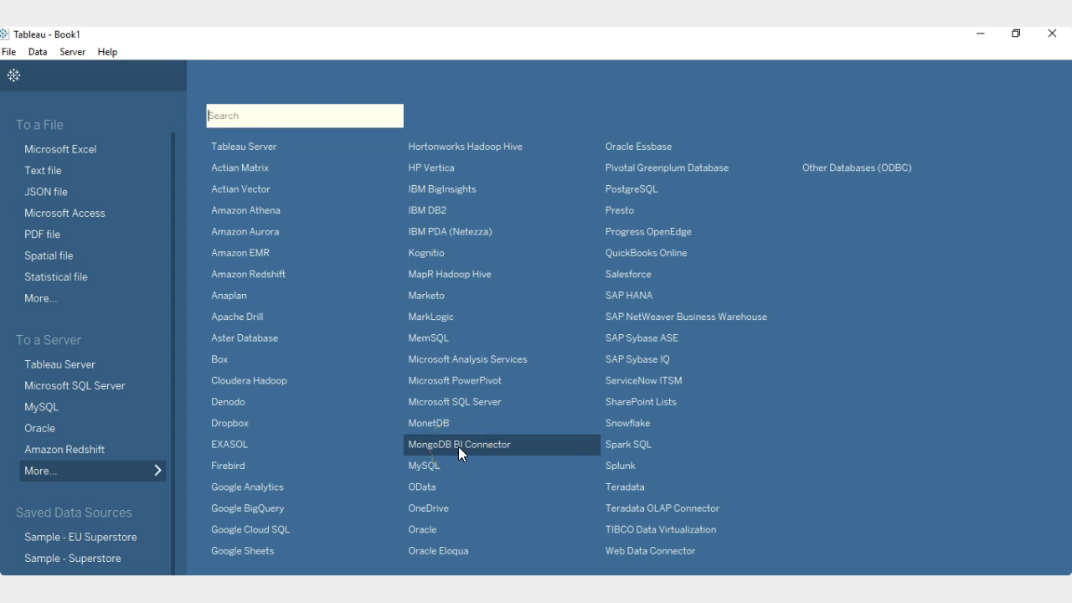
{"action": "left_click", "coordinate": [443, 465]}
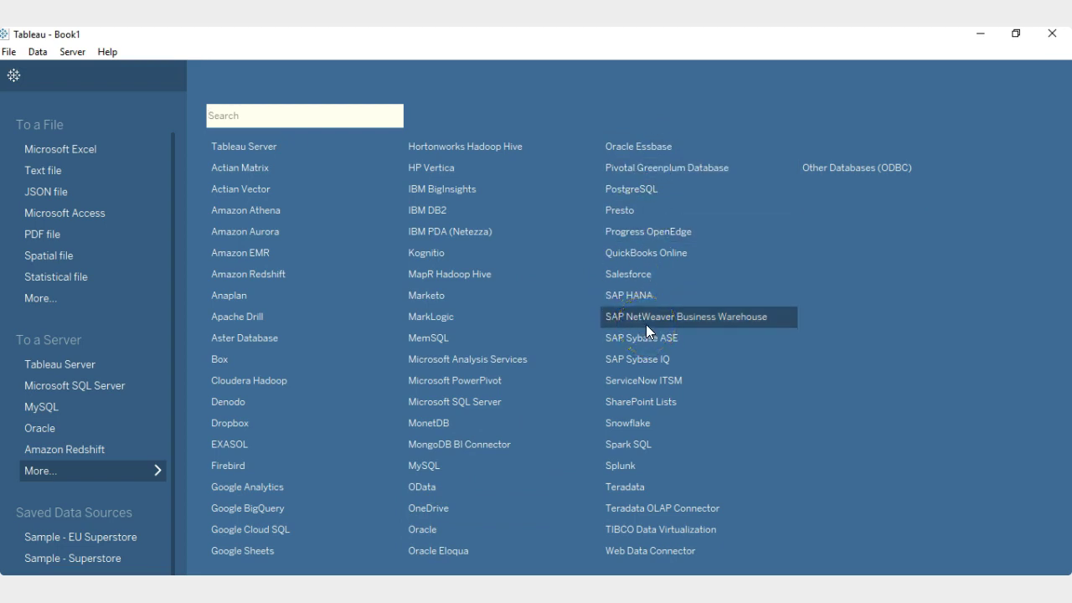
{"action": "left_click", "coordinate": [734, 451]}
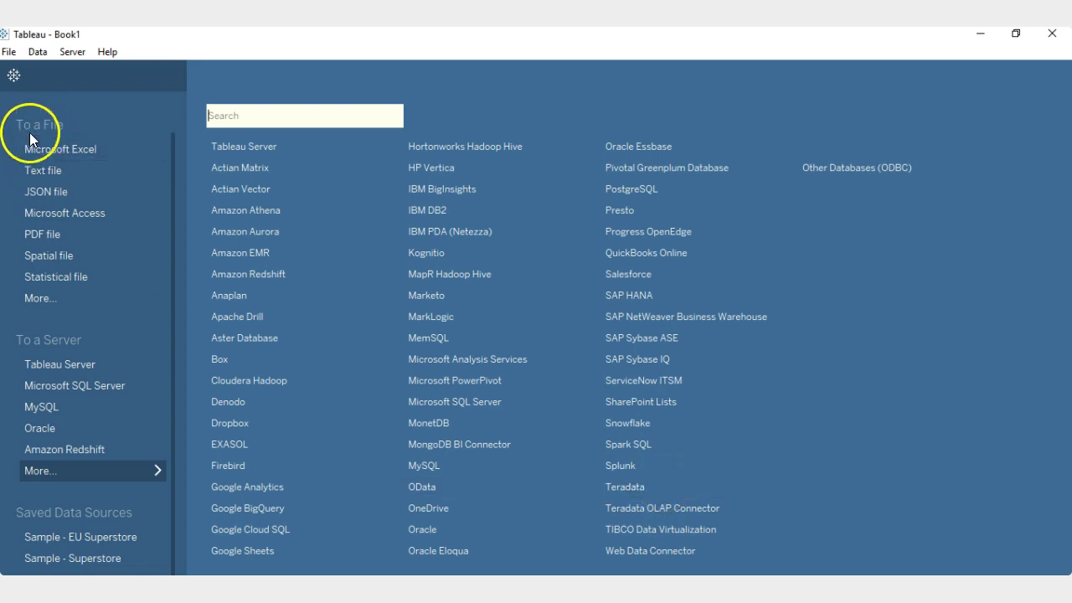
Step: Connect to the Excel workbook Global Superstore Orders 2016.xlsx from the getting_started_data_sets folder
{"action": "left_click", "coordinate": [75, 151]}
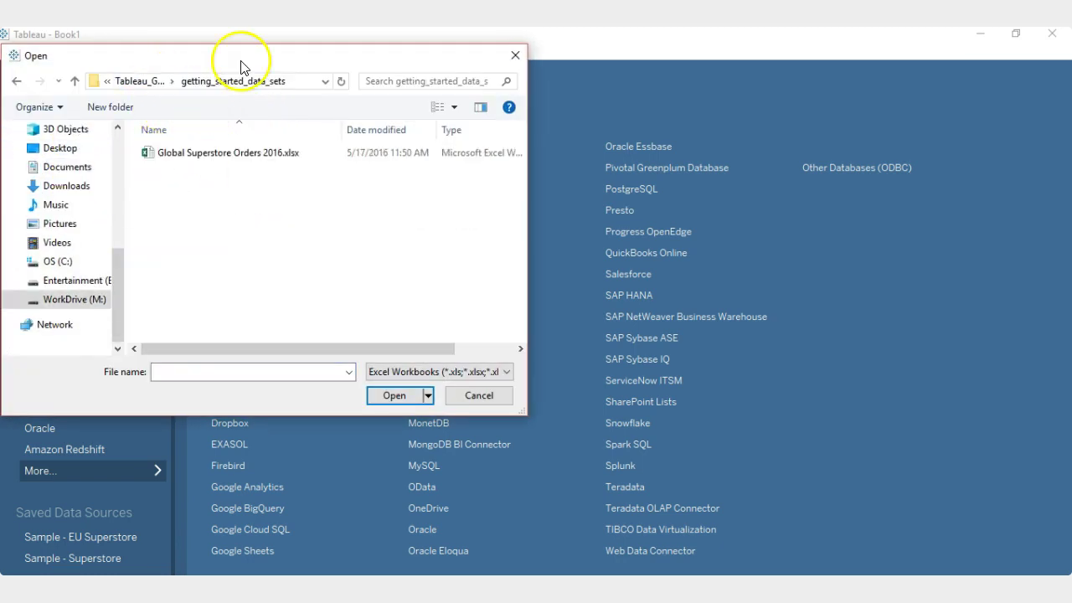
{"action": "left_click_drag", "start_coordinate": [240, 66], "coordinate": [465, 75]}
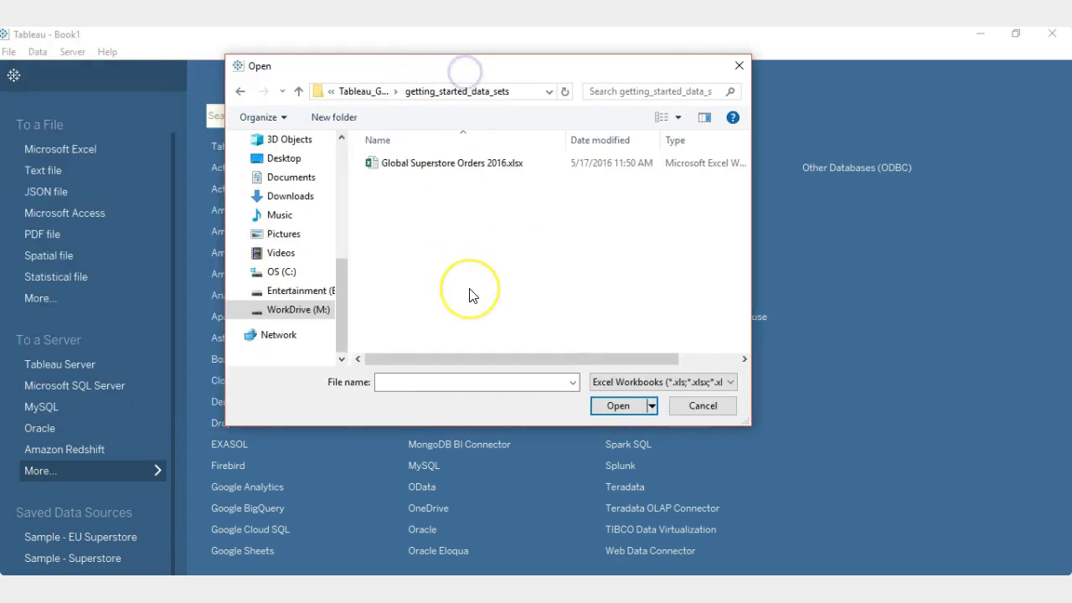
{"action": "left_click", "coordinate": [455, 165]}
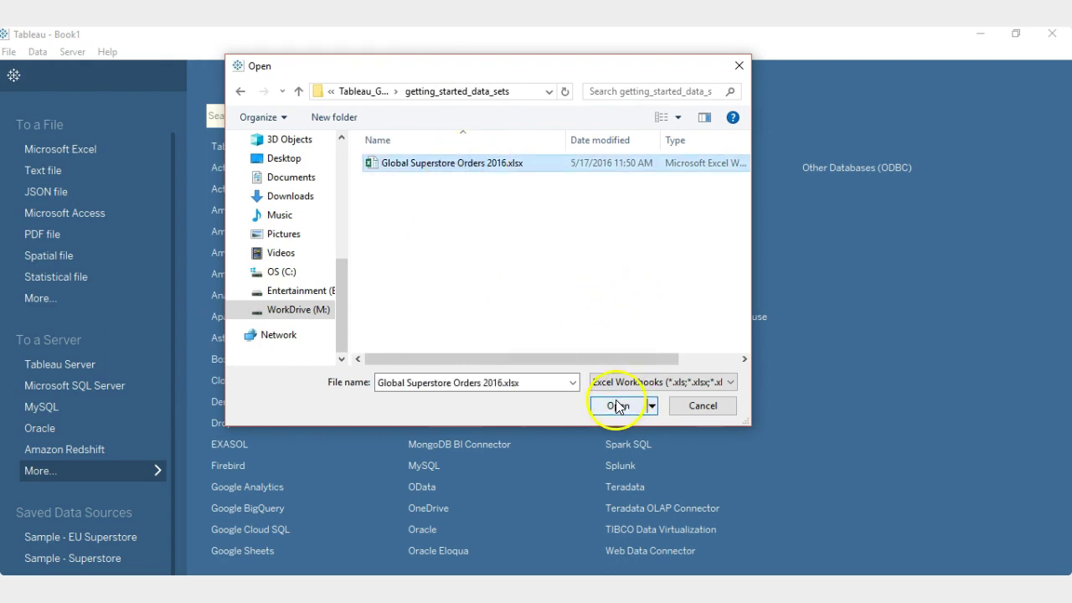
{"action": "left_click", "coordinate": [472, 164]}
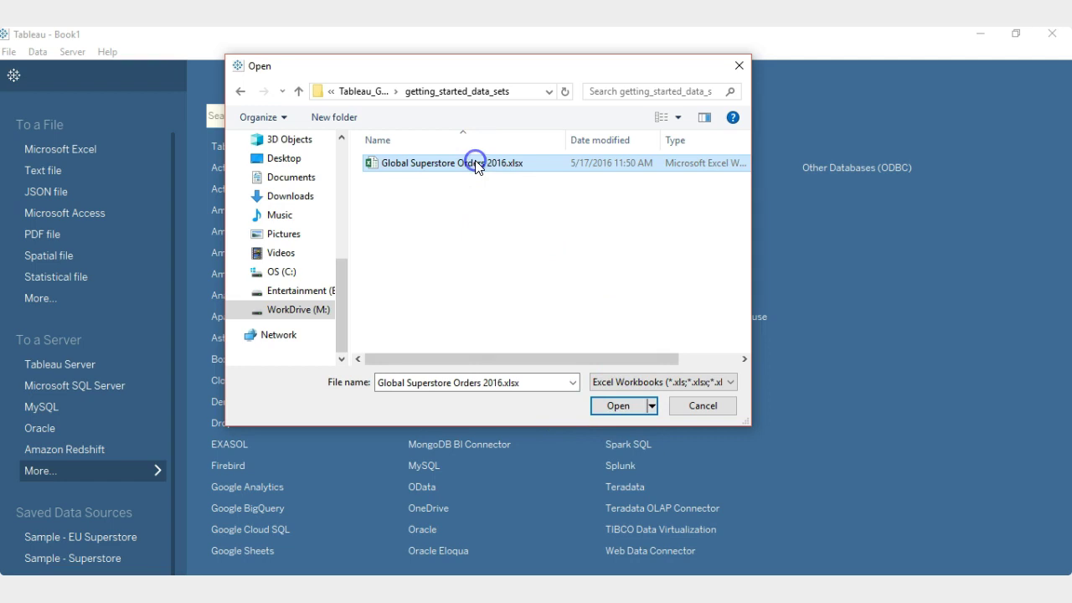
{"action": "left_click", "coordinate": [508, 199]}
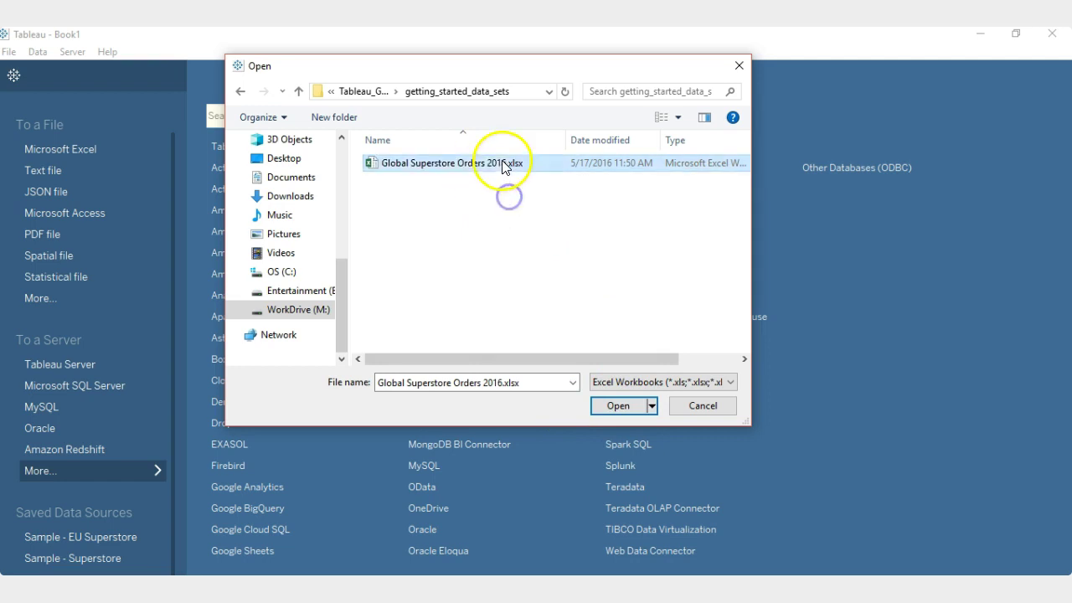
{"action": "left_click", "coordinate": [609, 405]}
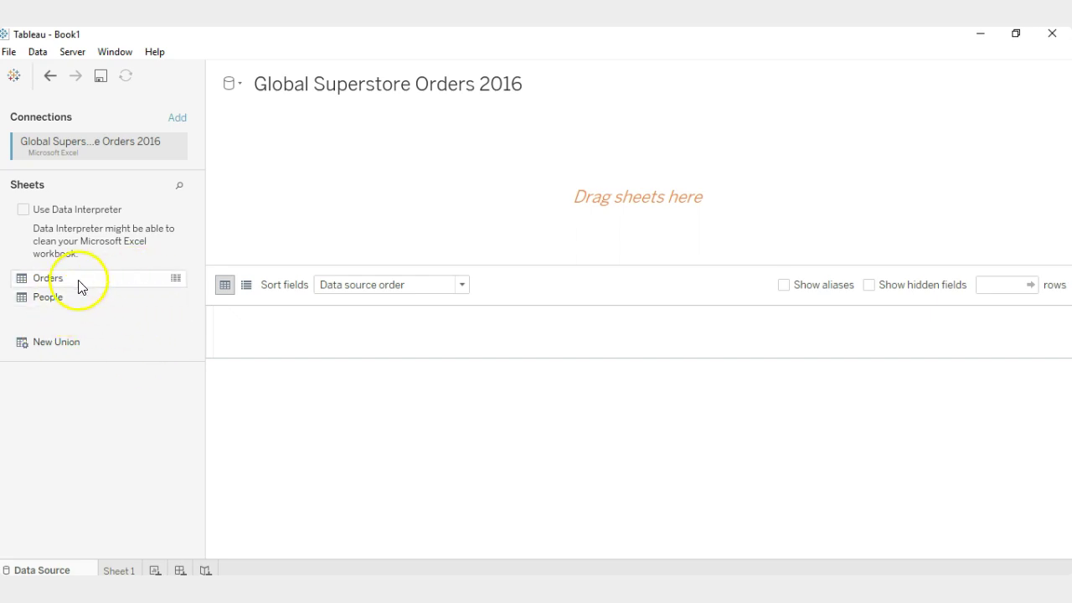
Step: Add the Orders sheet to the data source and look through its preview columns
{"action": "left_click", "coordinate": [42, 279]}
{"action": "left_click_drag", "start_coordinate": [41, 279], "coordinate": [525, 211]}
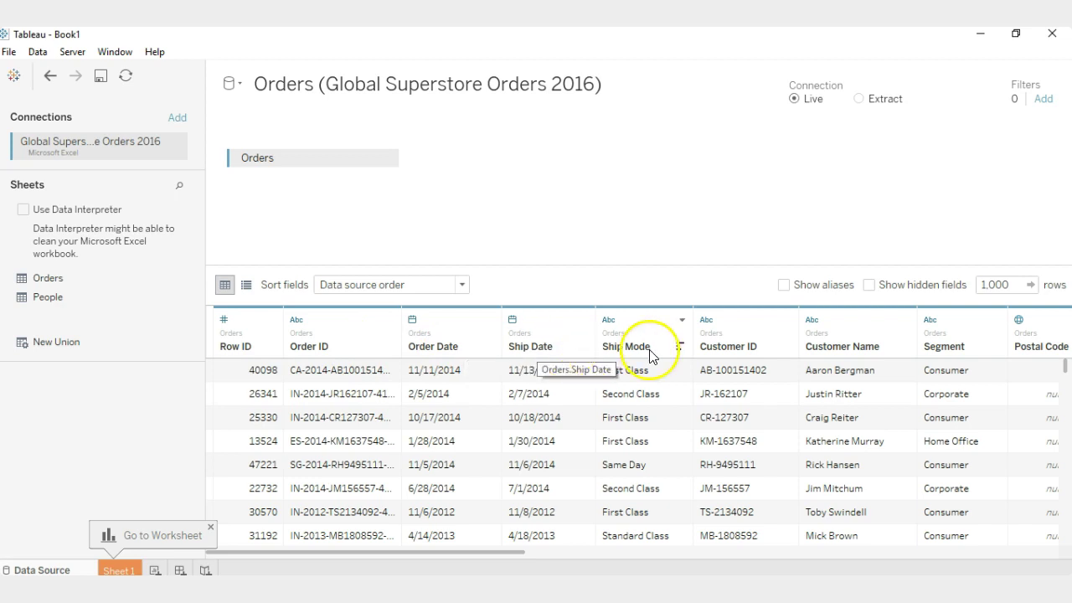
{"action": "left_click_drag", "start_coordinate": [497, 554], "coordinate": [995, 548]}
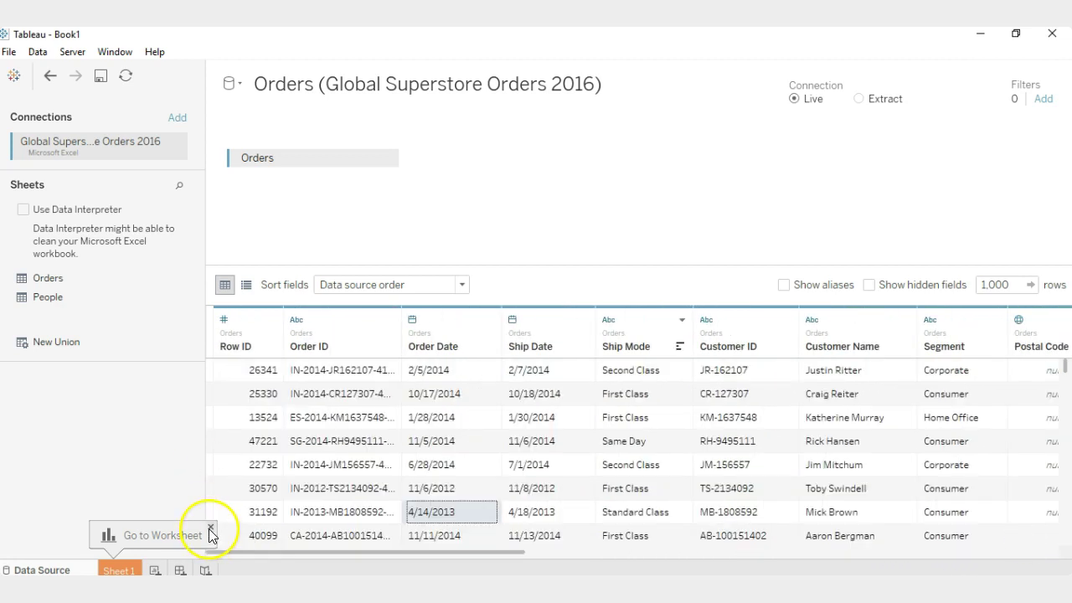
Step: Open Sheet 1, chart Sales in rows by Category in columns, and widen the resulting bars
{"action": "left_click", "coordinate": [210, 529]}
{"action": "left_click", "coordinate": [120, 569]}
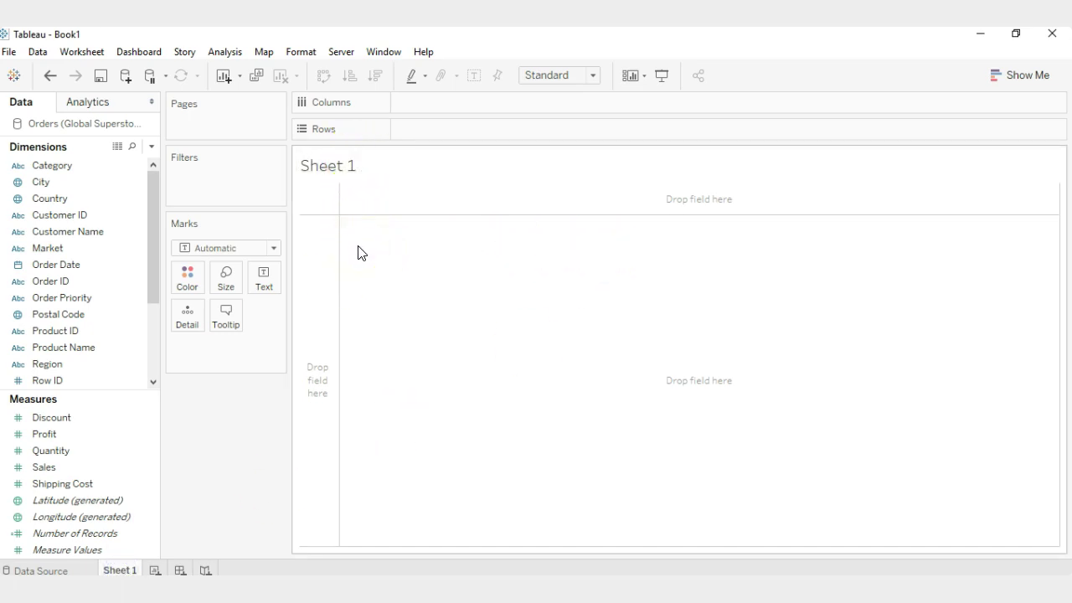
{"action": "left_click_drag", "start_coordinate": [143, 481], "coordinate": [61, 482]}
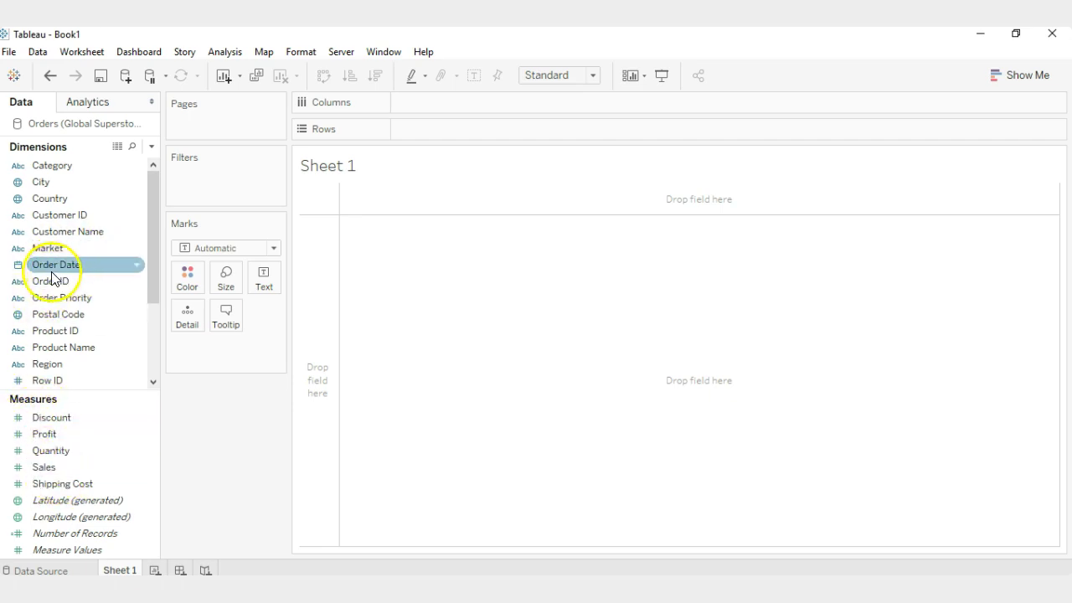
{"action": "left_click", "coordinate": [57, 467]}
{"action": "left_click", "coordinate": [59, 469]}
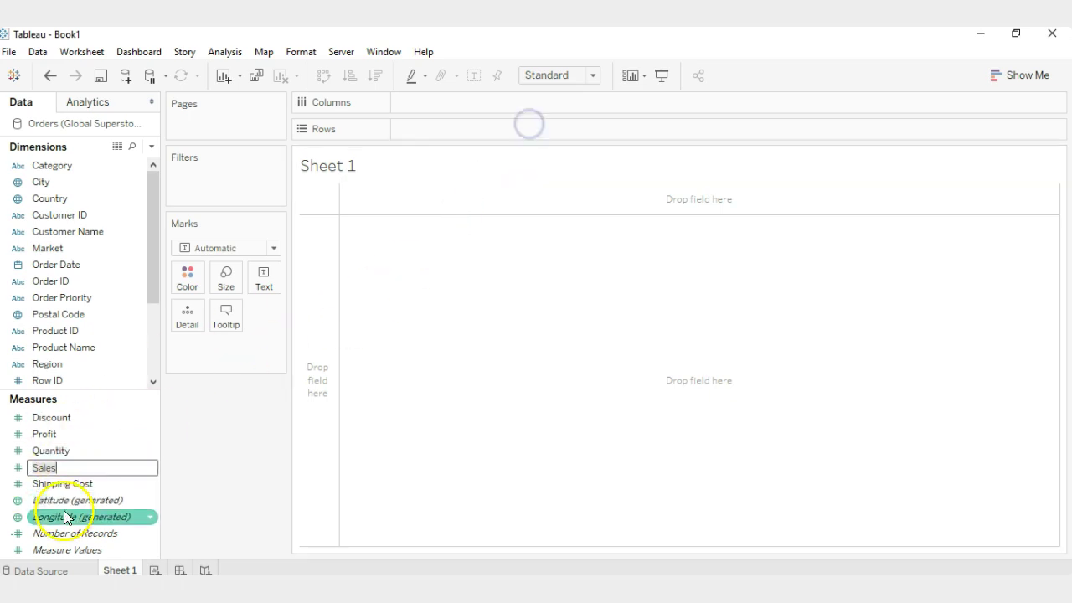
{"action": "key", "text": "Return"}
{"action": "left_click_drag", "start_coordinate": [34, 467], "coordinate": [471, 135]}
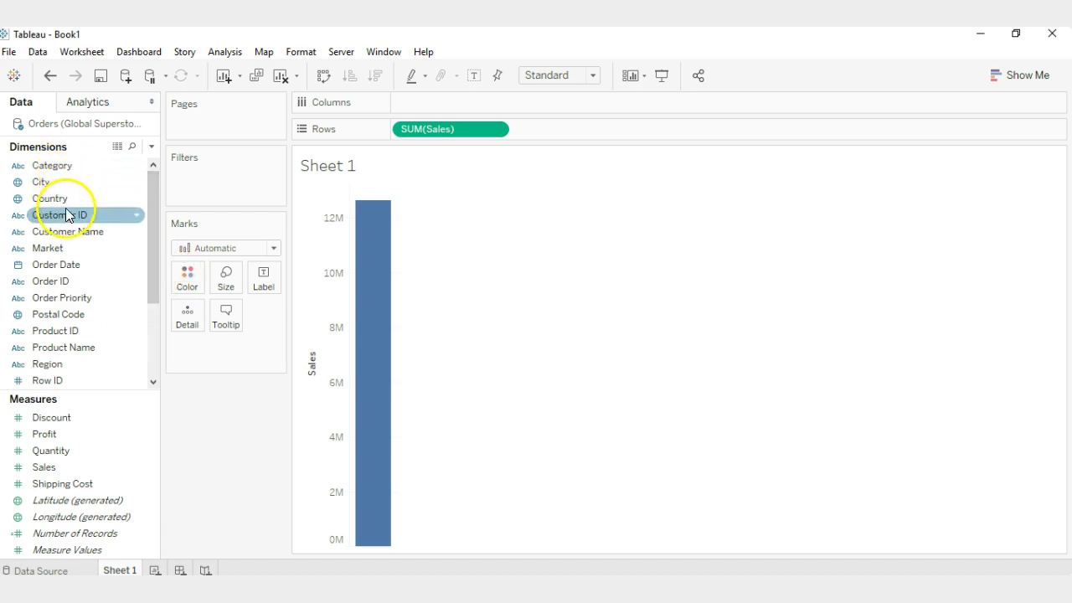
{"action": "left_click_drag", "start_coordinate": [55, 165], "coordinate": [448, 105]}
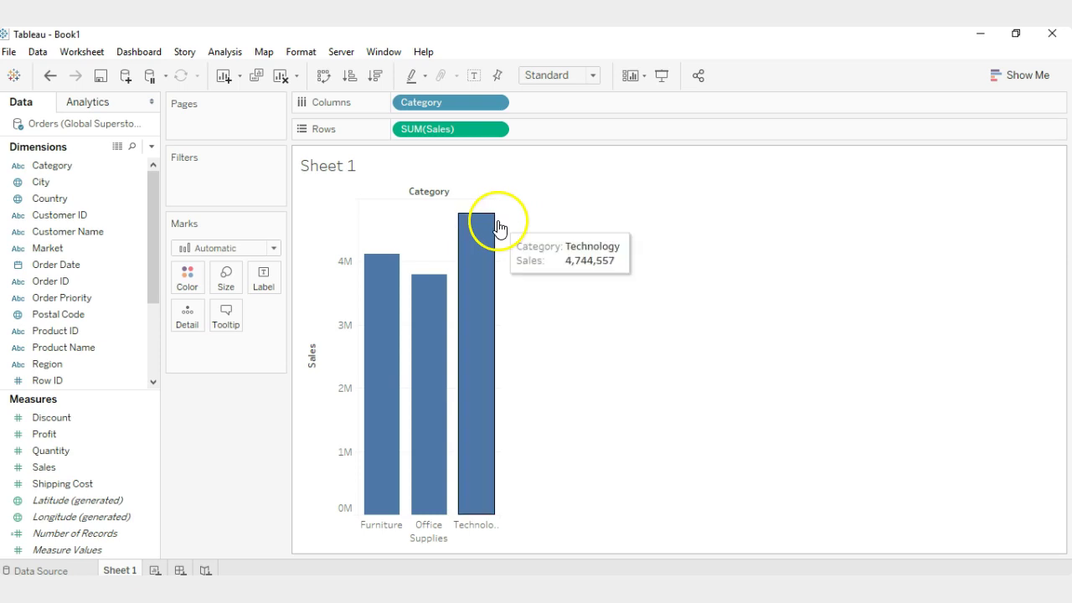
{"action": "left_click_drag", "start_coordinate": [501, 214], "coordinate": [648, 216]}
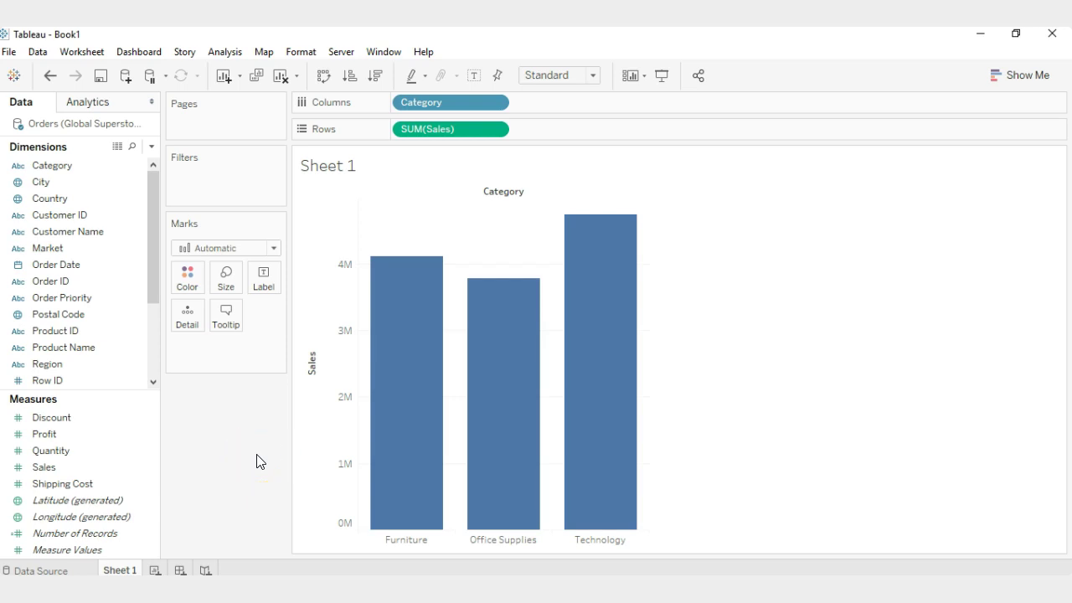
Step: Label the Sheet 1 bars with their Sales values and colour them by Category
{"action": "mouse_move", "coordinate": [411, 268]}
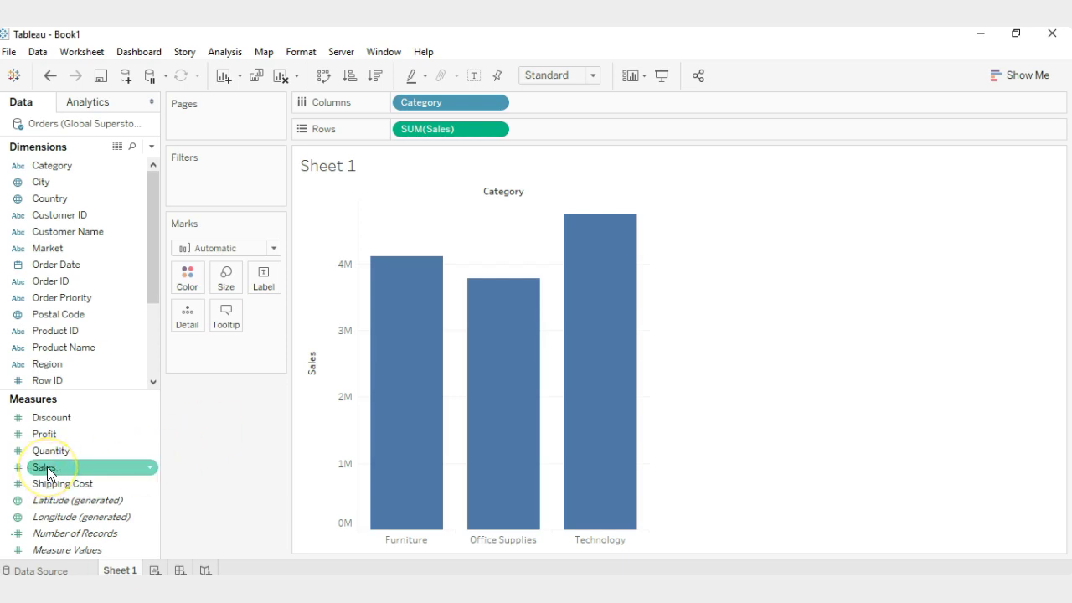
{"action": "left_click_drag", "start_coordinate": [48, 471], "coordinate": [263, 282]}
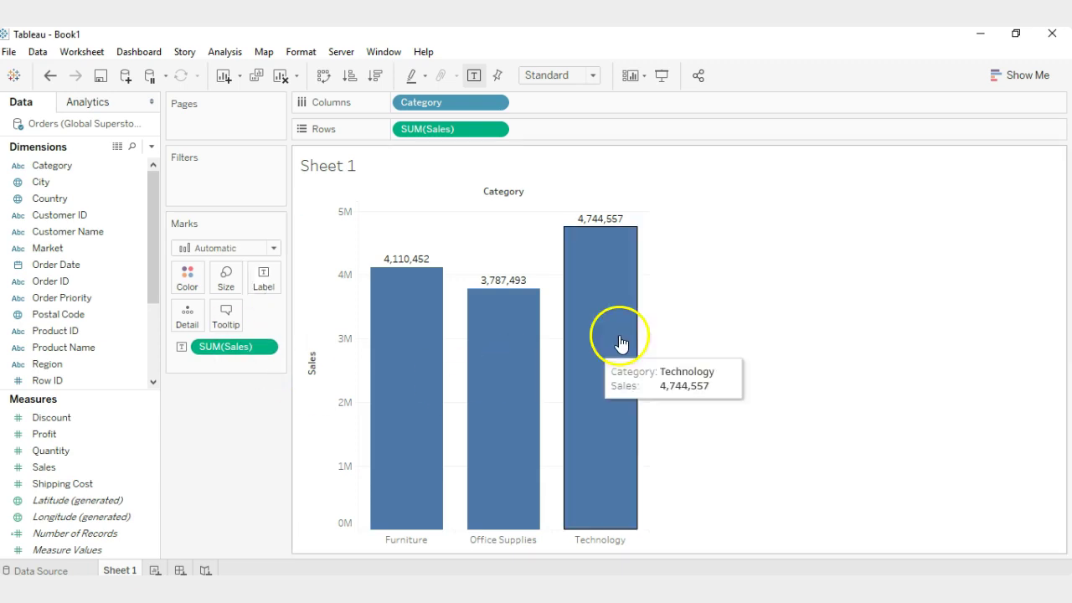
{"action": "mouse_move", "coordinate": [373, 393]}
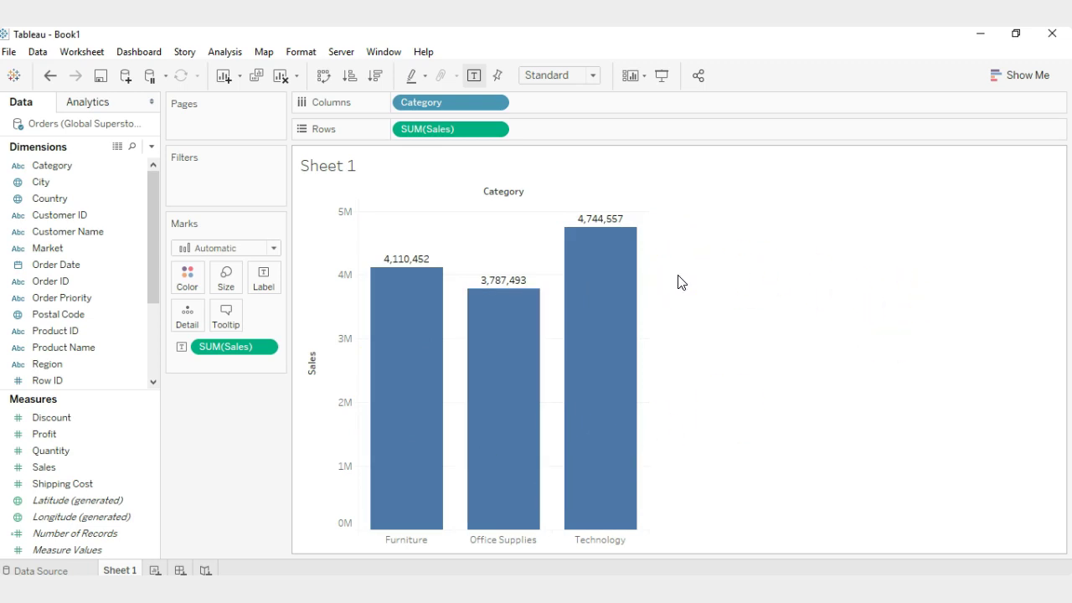
{"action": "left_click", "coordinate": [212, 466]}
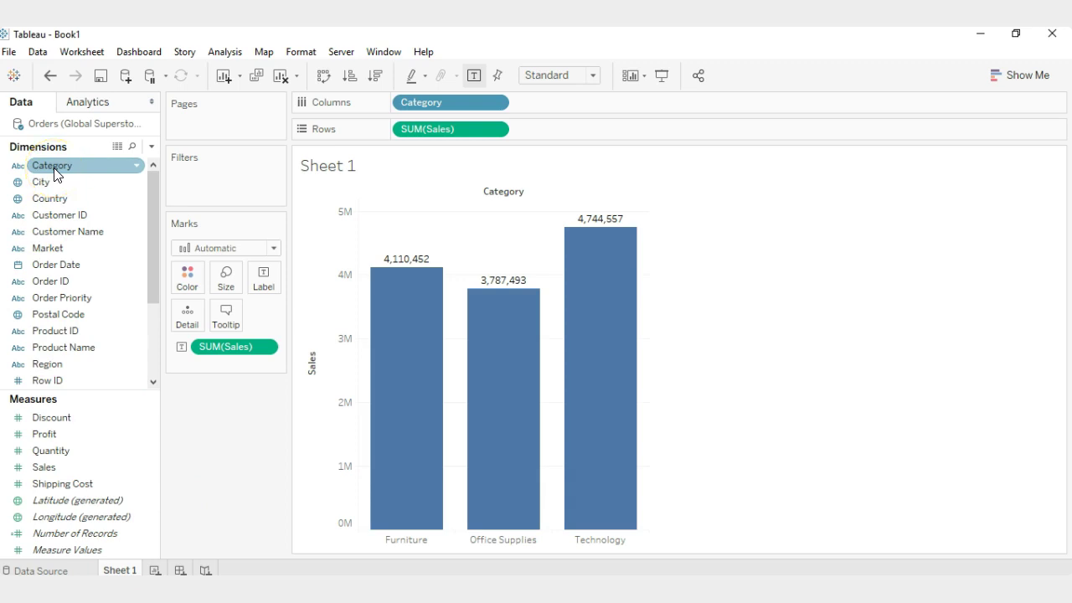
{"action": "left_click_drag", "start_coordinate": [55, 174], "coordinate": [194, 282]}
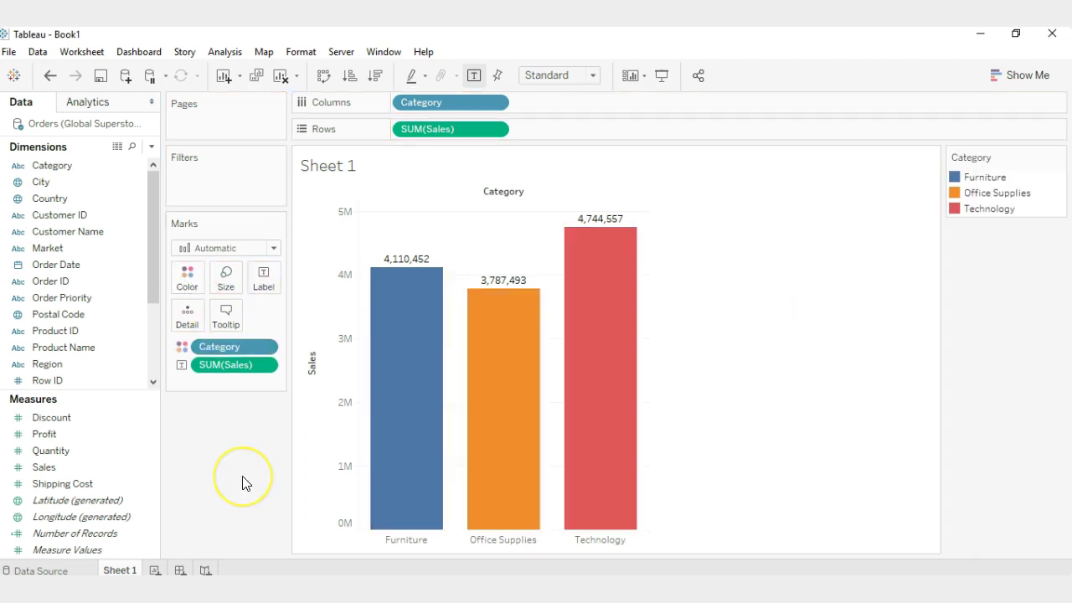
Step: Create a second worksheet and place Sales on its Columns shelf
{"action": "key", "text": "ctrl+m"}
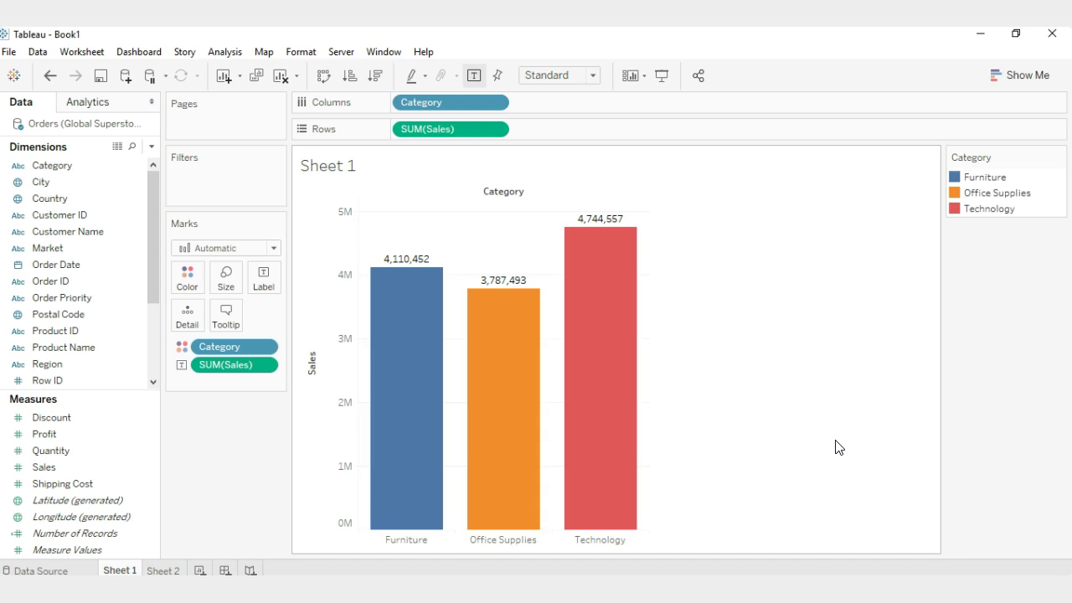
{"action": "left_click", "coordinate": [167, 569]}
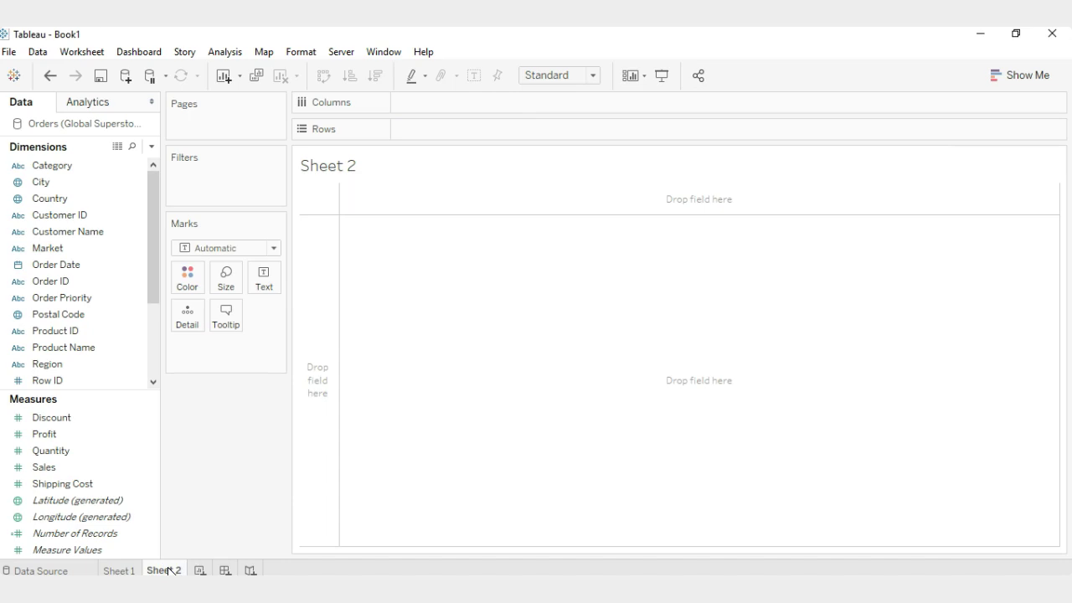
{"action": "left_click", "coordinate": [61, 466]}
{"action": "left_click", "coordinate": [61, 466]}
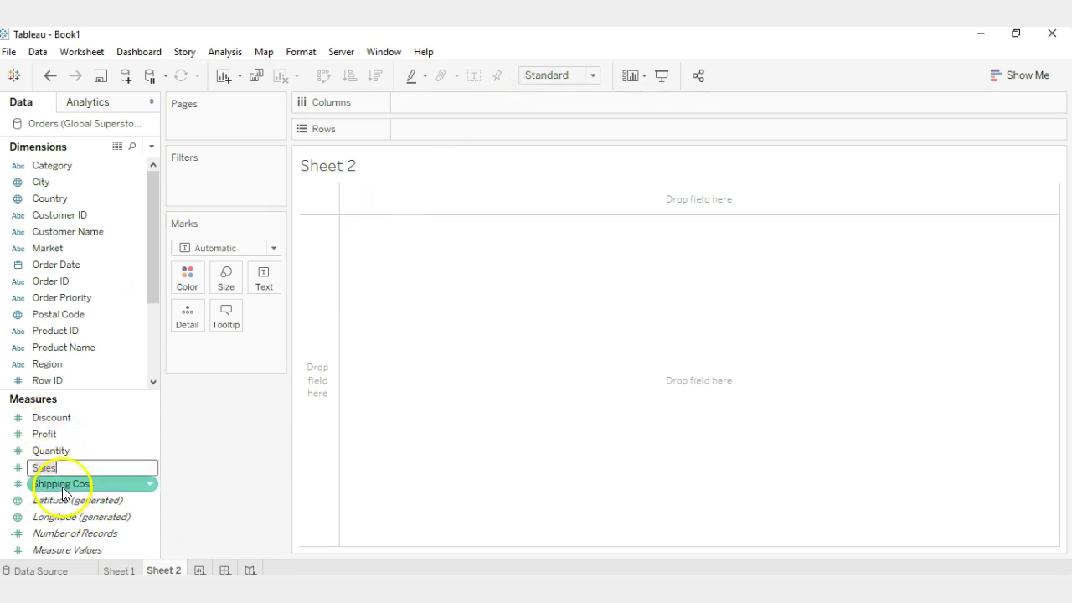
{"action": "left_click", "coordinate": [23, 471]}
{"action": "left_click_drag", "start_coordinate": [22, 472], "coordinate": [448, 104]}
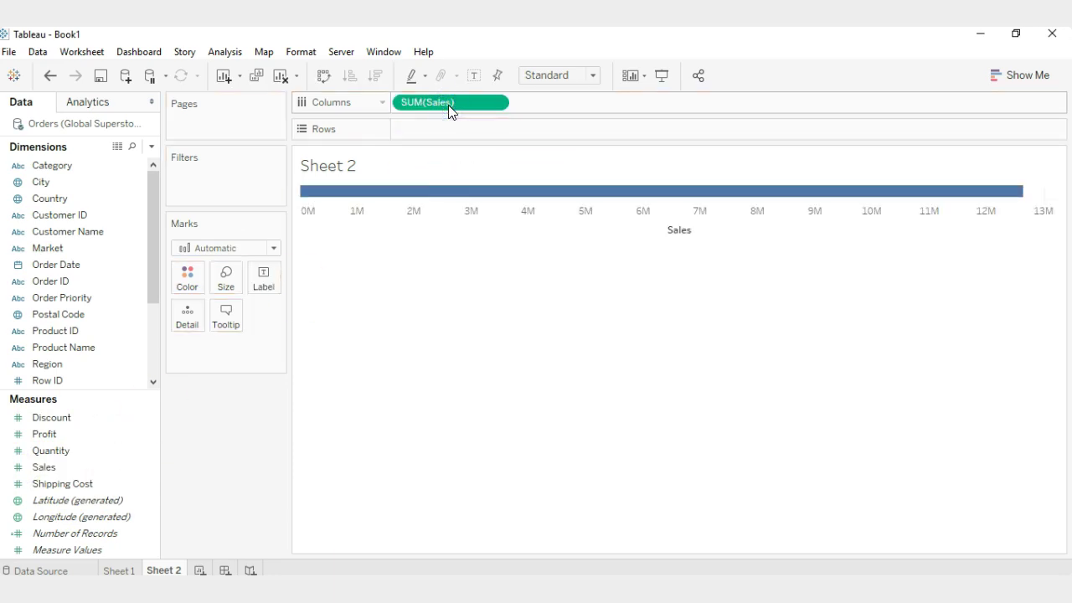
Step: Break the Sales bars on Sheet 2 down by Category and Sub-Category in rows
{"action": "left_click_drag", "start_coordinate": [23, 165], "coordinate": [418, 132]}
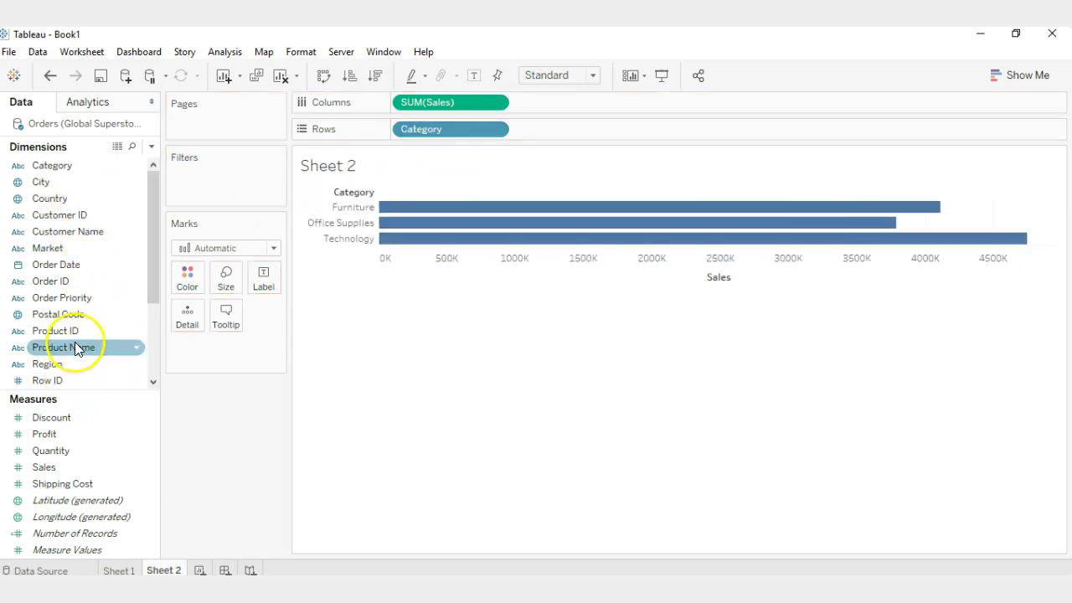
{"action": "scroll", "coordinate": [74, 346], "scroll_direction": "down", "scroll_amount": 2}
{"action": "left_click_drag", "start_coordinate": [75, 364], "coordinate": [575, 127]}
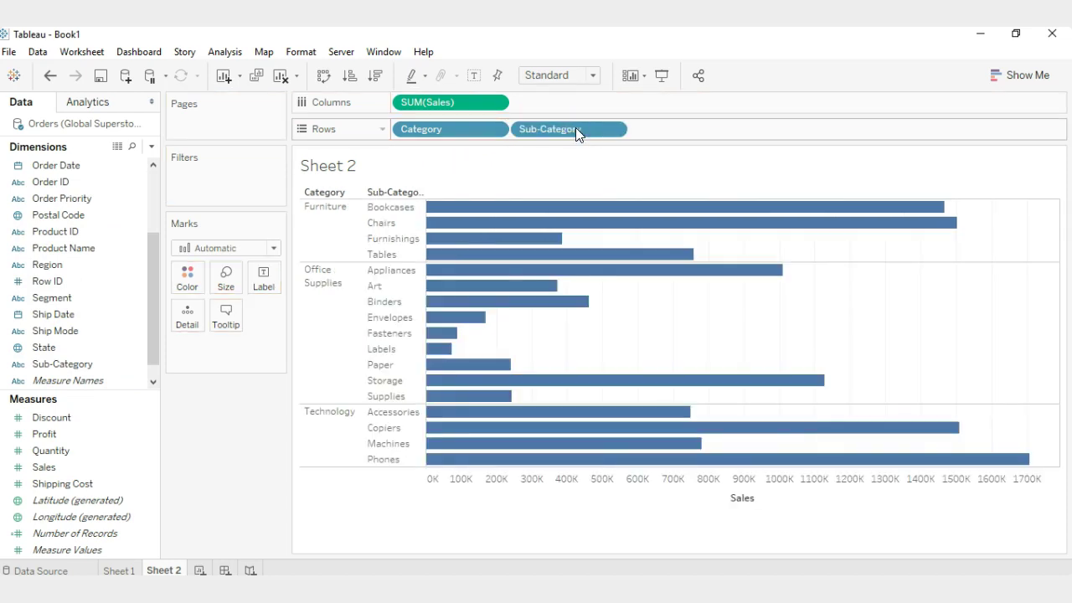
Step: Swap the rows and columns of Sheet 2 so Category and Sub-Category sit on Columns and Sales on Rows
{"action": "left_click", "coordinate": [322, 76]}
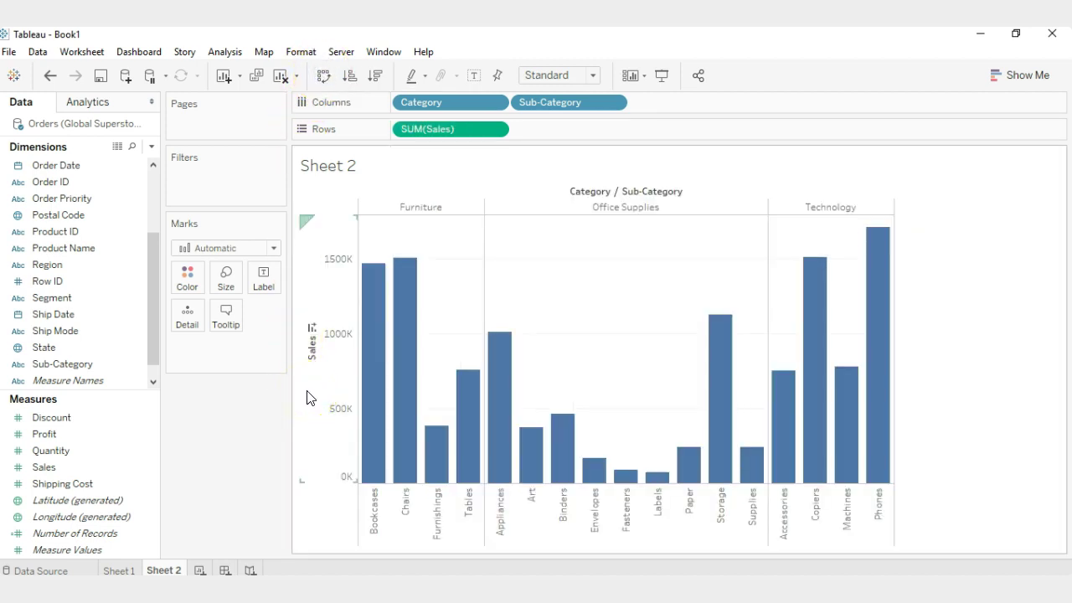
{"action": "key", "text": "ctrl+w"}
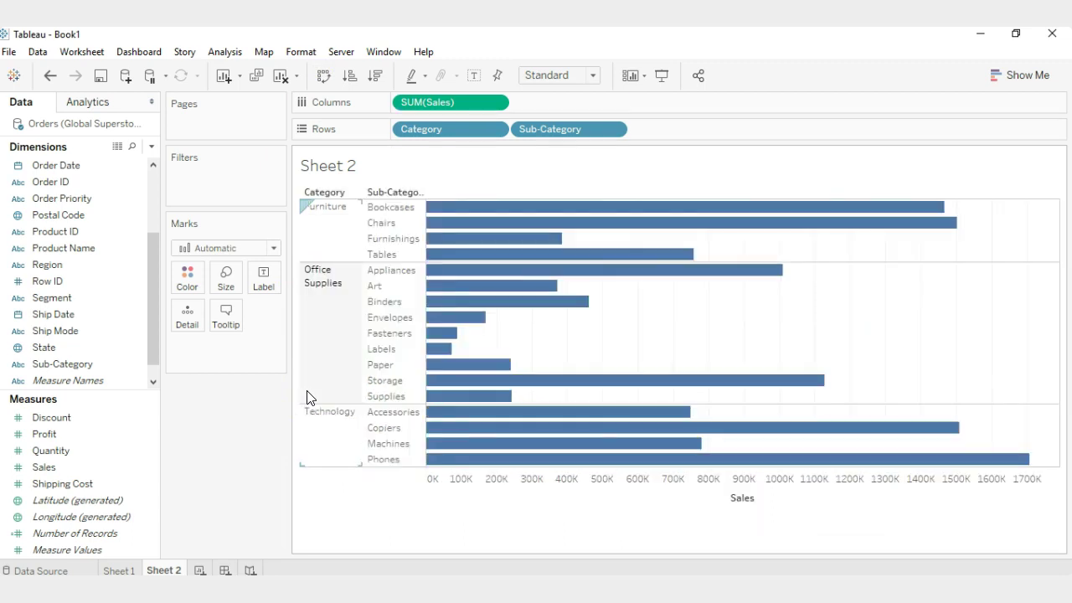
{"action": "key", "text": "ctrl+w"}
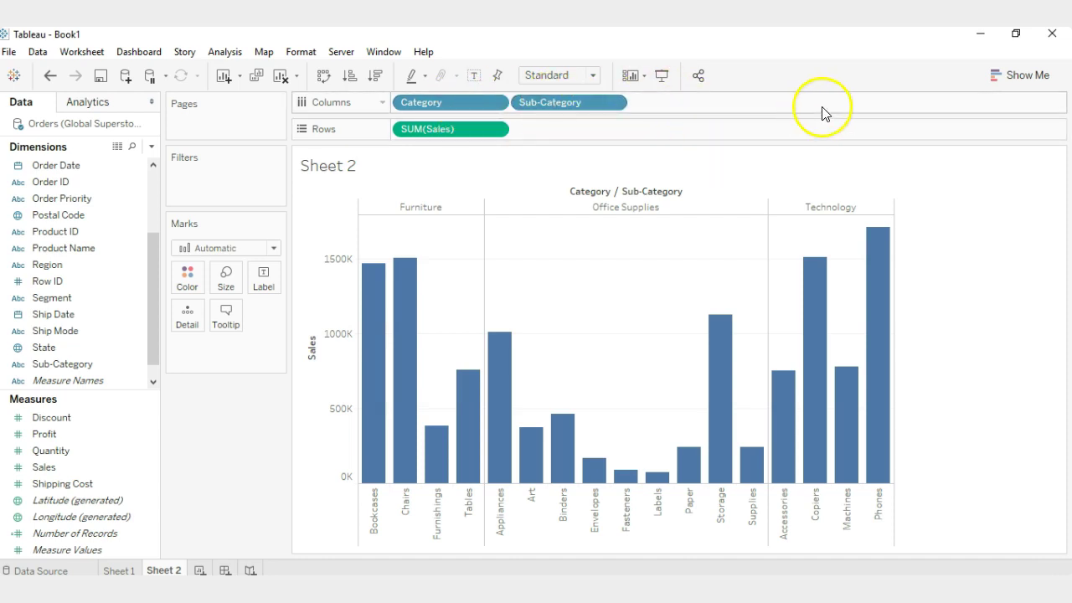
Step: Remove Sub-Category and Category from the Columns shelf of Sheet 2
{"action": "left_click", "coordinate": [614, 102]}
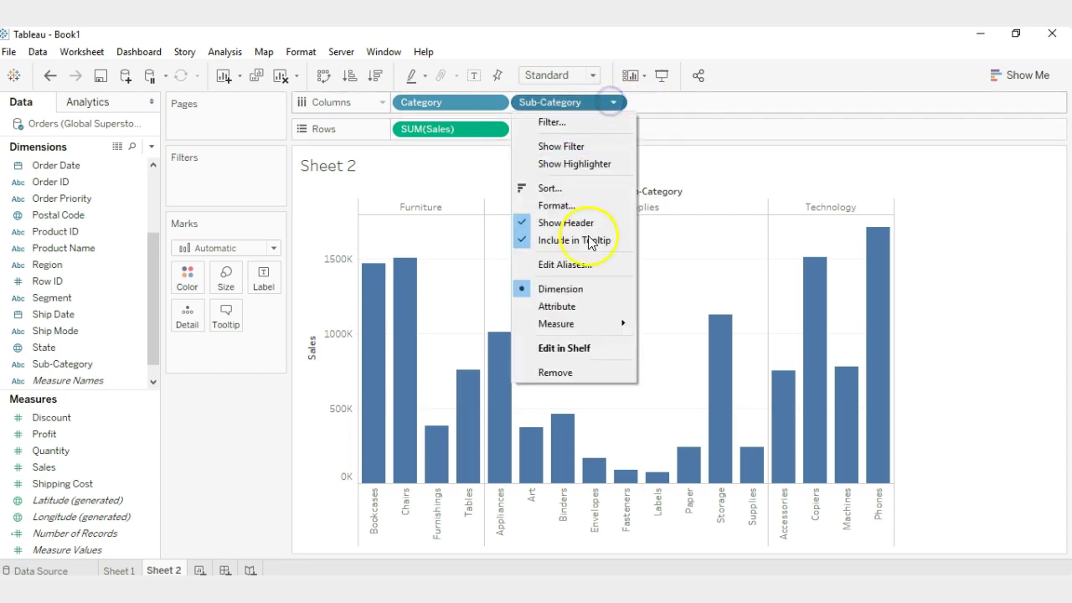
{"action": "left_click", "coordinate": [556, 373]}
{"action": "left_click", "coordinate": [495, 102]}
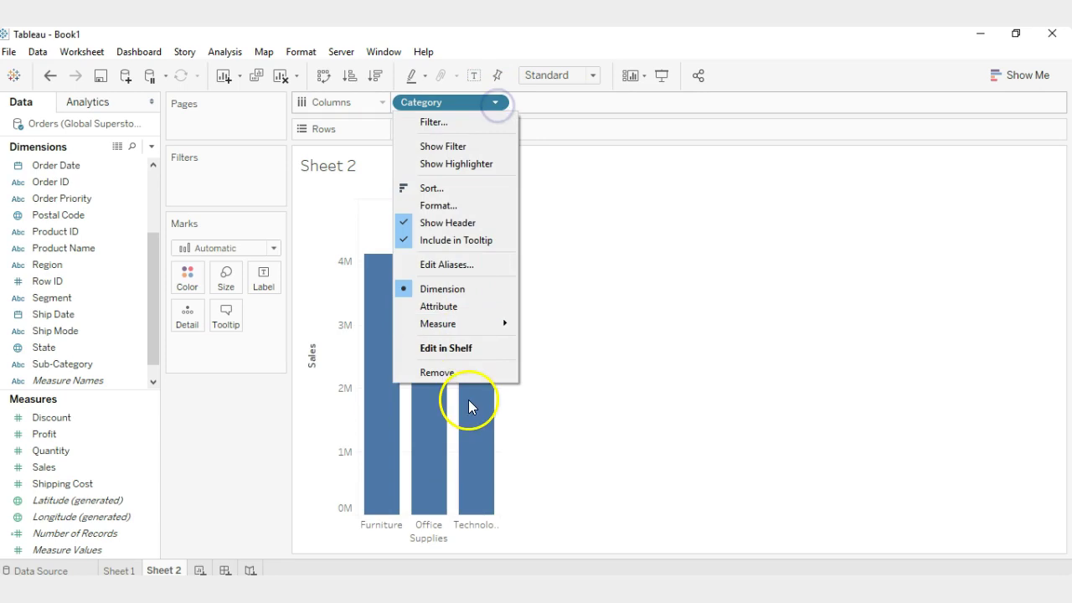
{"action": "left_click", "coordinate": [452, 372]}
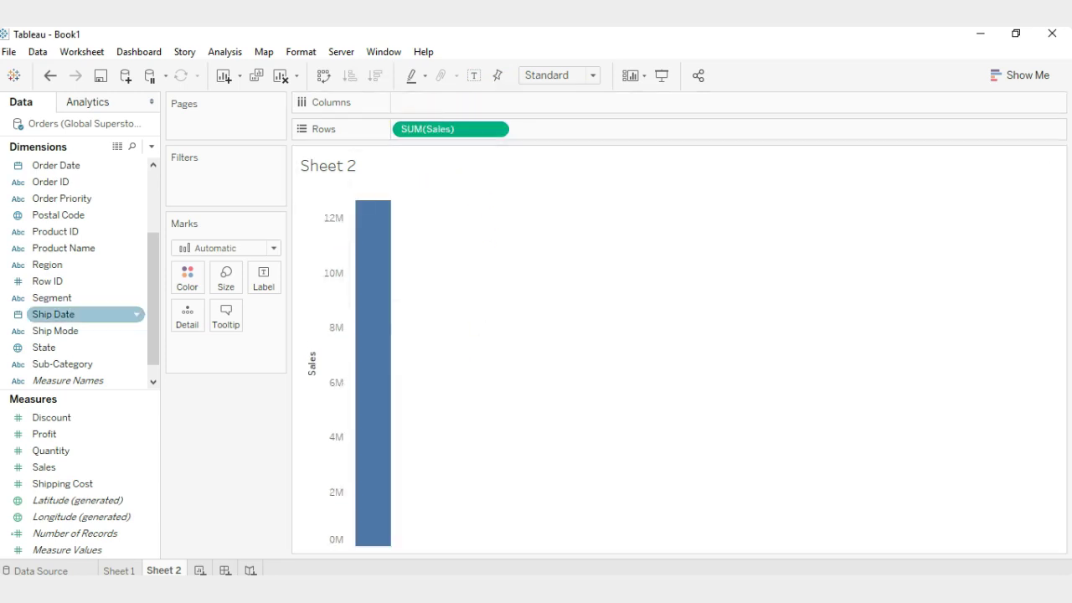
Step: Create a hierarchy of Category and Sub-Category with the name "Category, Sub-Category" and collapse it among the dimensions
{"action": "left_click_drag", "start_coordinate": [150, 248], "coordinate": [126, 310]}
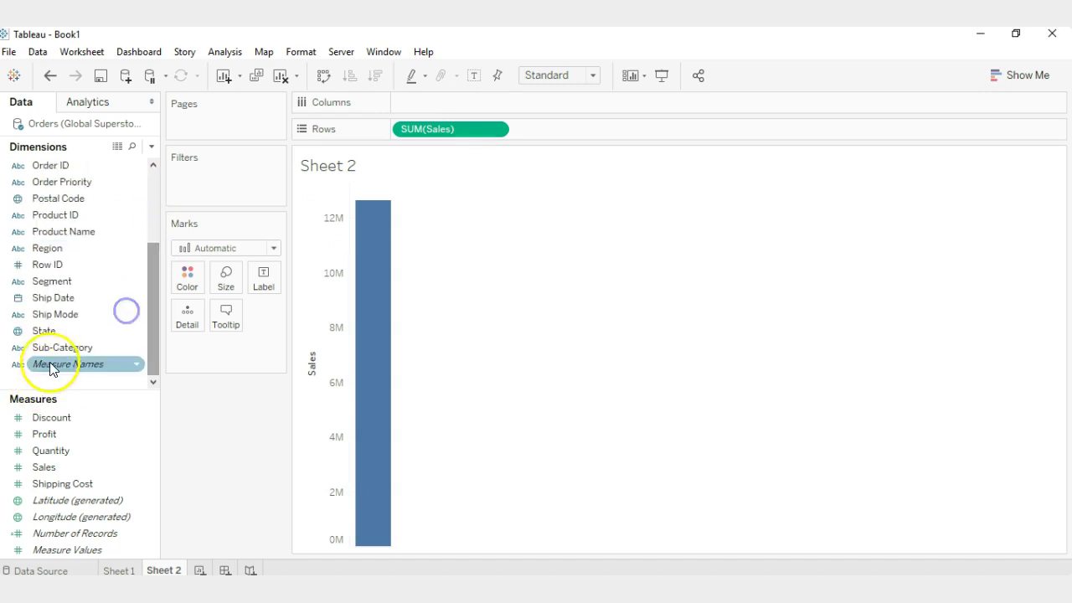
{"action": "left_click_drag", "start_coordinate": [55, 356], "coordinate": [60, 166]}
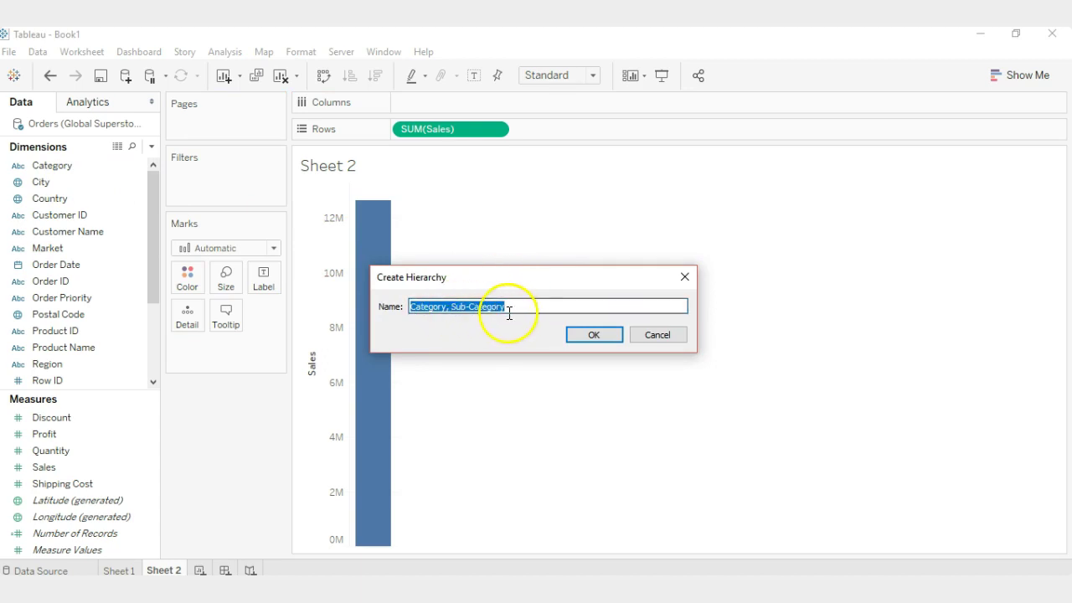
{"action": "left_click", "coordinate": [598, 335]}
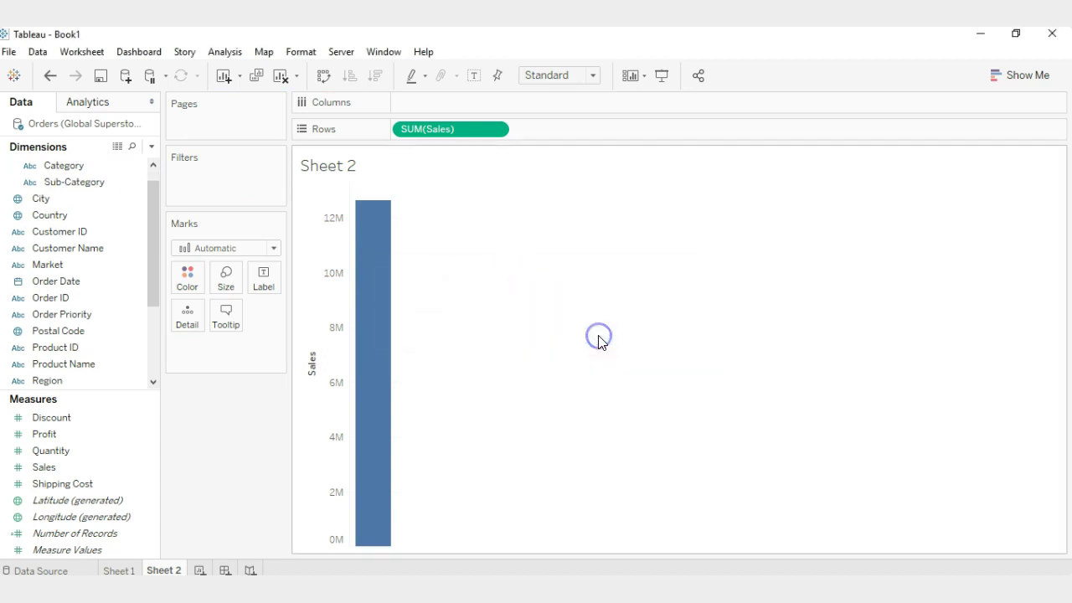
{"action": "left_click", "coordinate": [153, 175]}
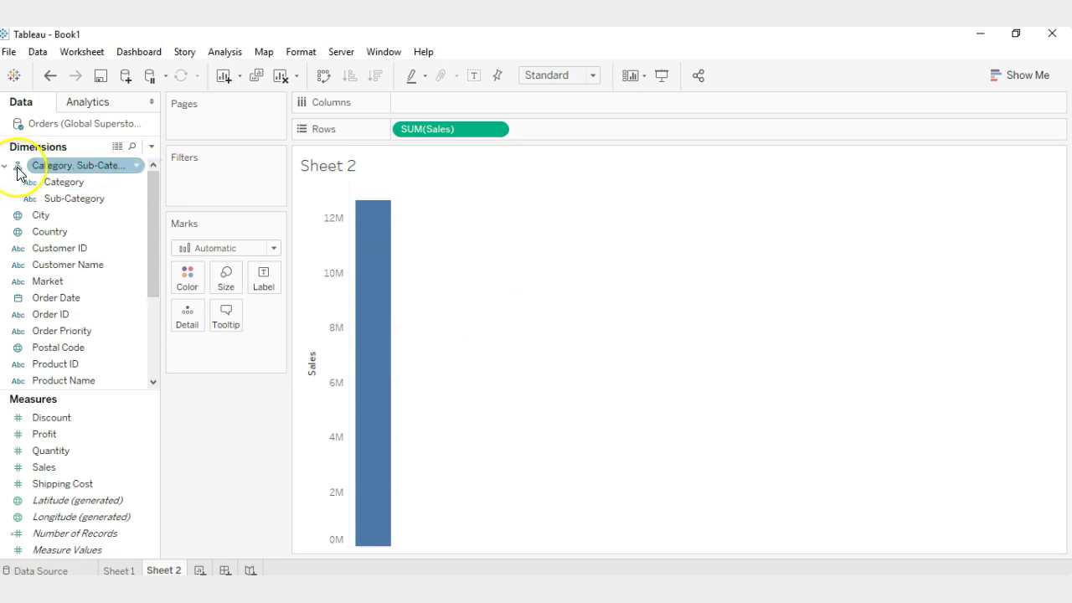
{"action": "left_click_drag", "start_coordinate": [40, 215], "coordinate": [13, 174]}
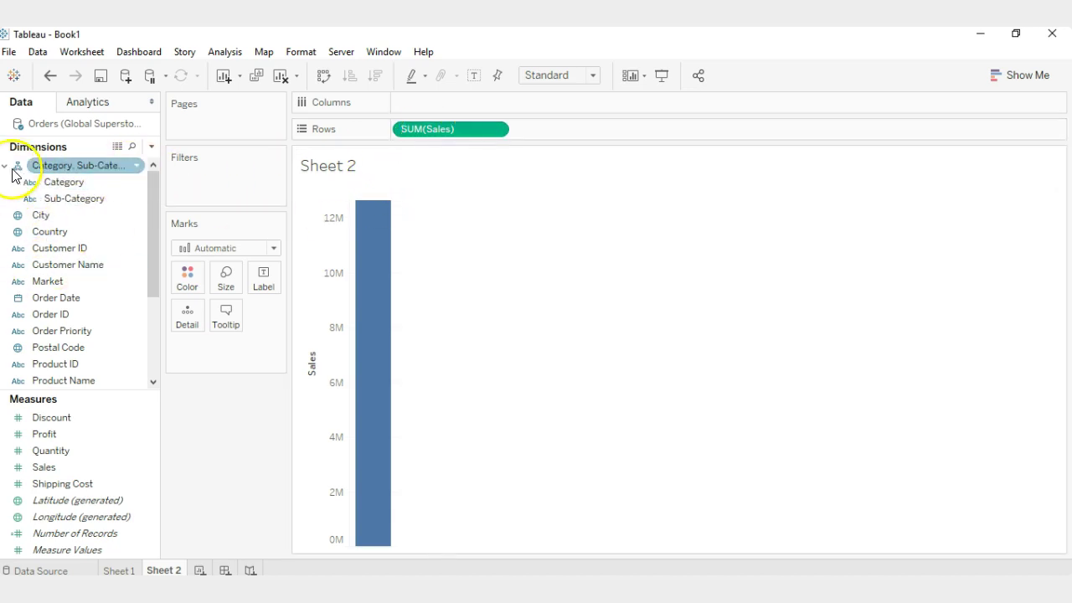
{"action": "left_click", "coordinate": [6, 165]}
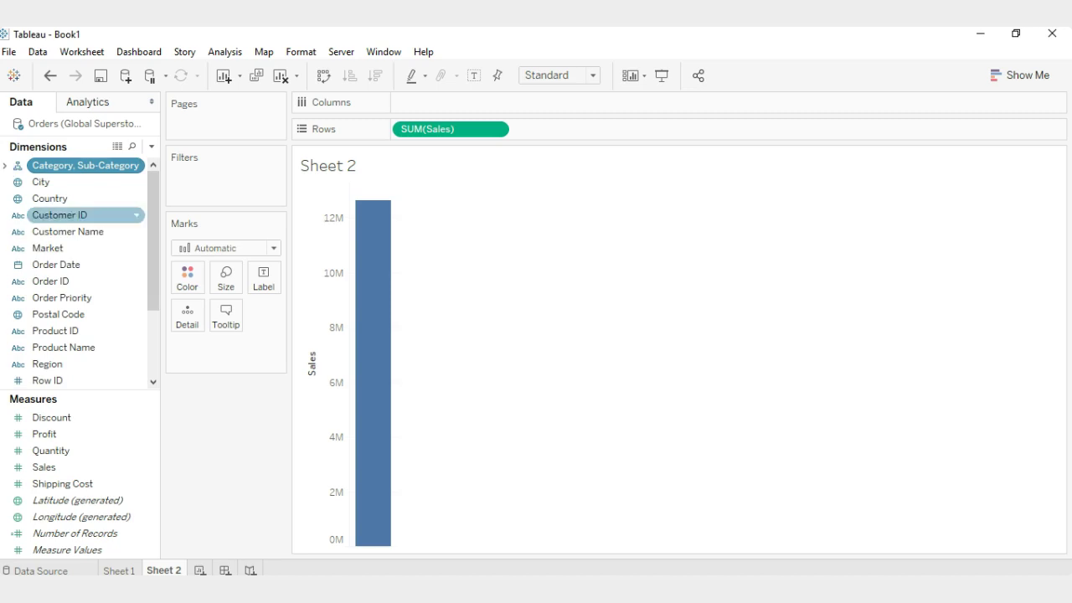
Step: Place the Category, Sub-Category hierarchy on Columns, drill down to Sub-Category and collapse it back to Category
{"action": "left_click_drag", "start_coordinate": [59, 158], "coordinate": [437, 102]}
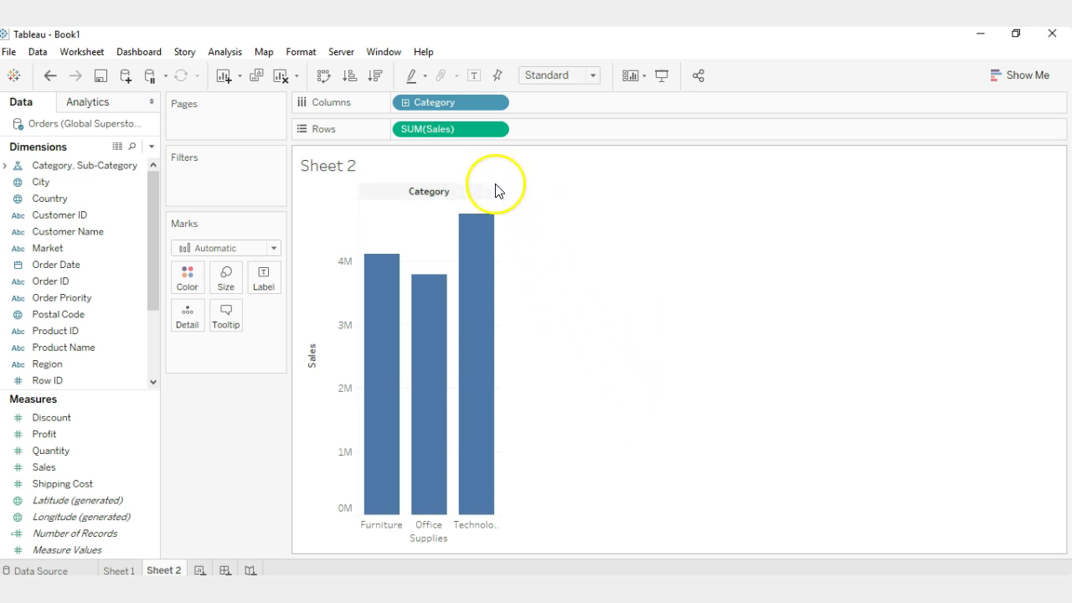
{"action": "mouse_move", "coordinate": [498, 216]}
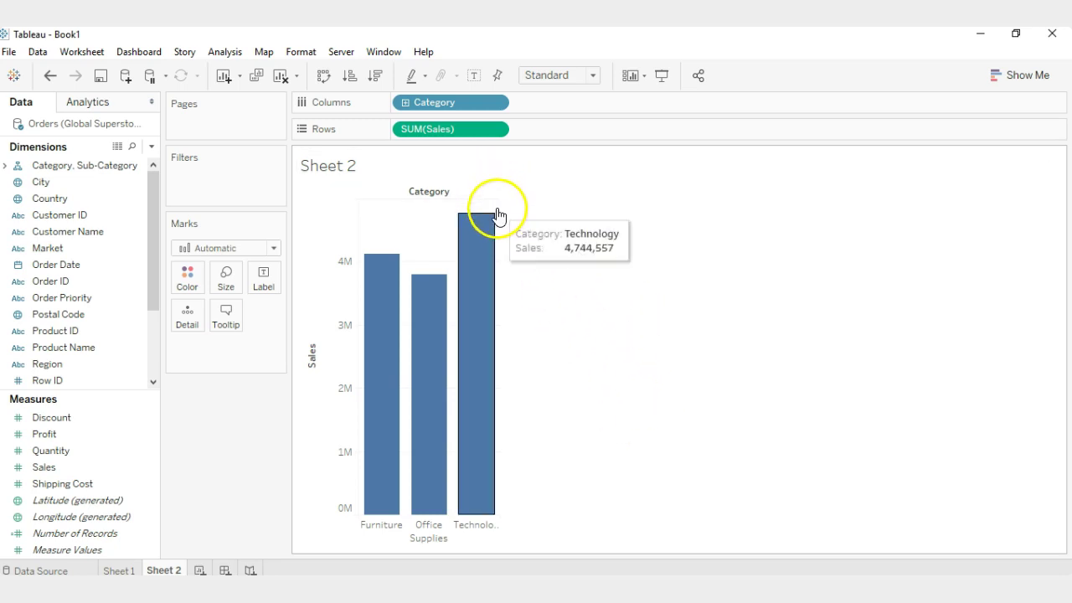
{"action": "mouse_move", "coordinate": [401, 104]}
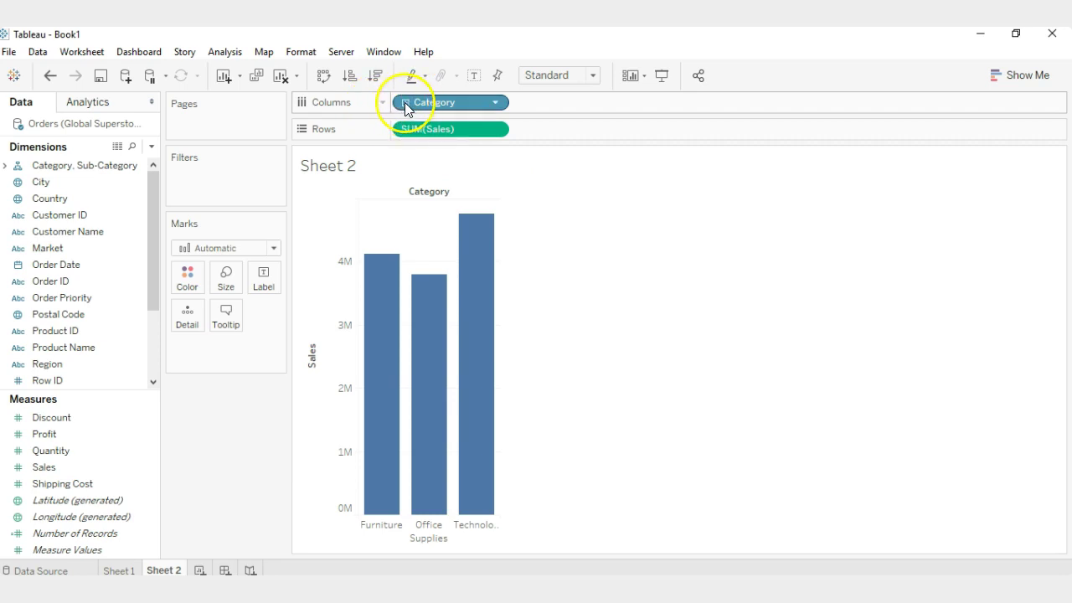
{"action": "left_click", "coordinate": [405, 102]}
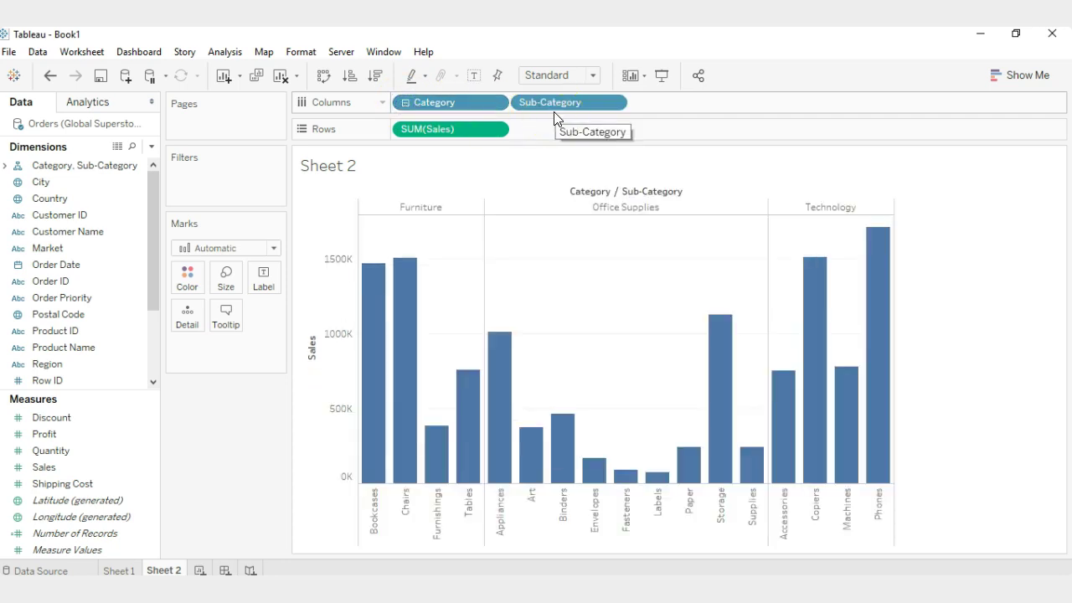
{"action": "left_click", "coordinate": [405, 102]}
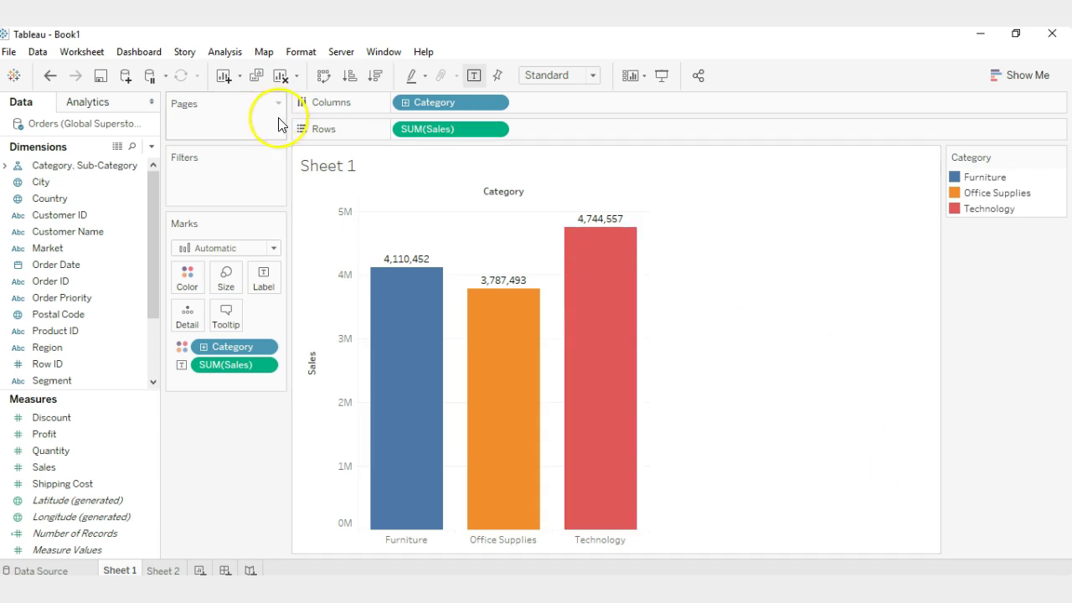
Step: Replace the sheet-name placeholder in Sheet 1's title with the text "SHEET Number 1"
{"action": "double_click", "coordinate": [351, 170]}
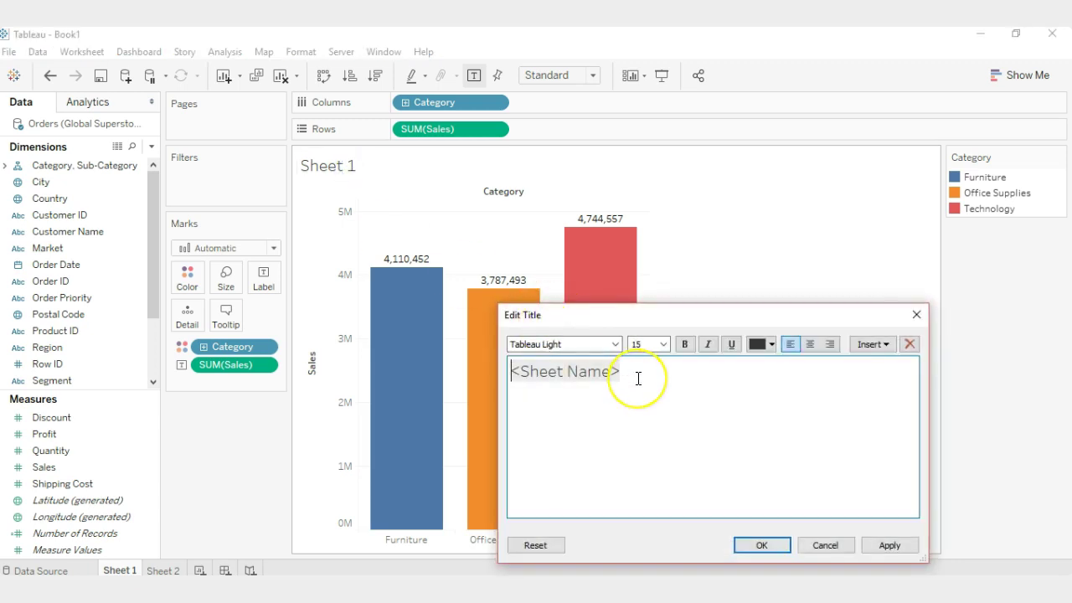
{"action": "left_click_drag", "start_coordinate": [631, 371], "coordinate": [496, 372]}
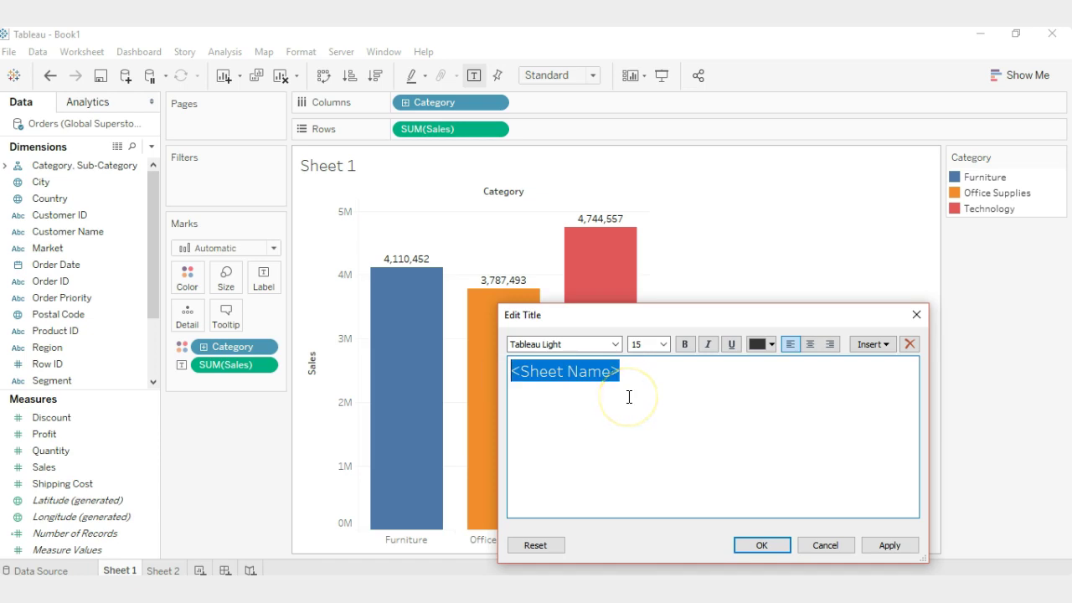
{"action": "type", "text": "SHEET Number 1"}
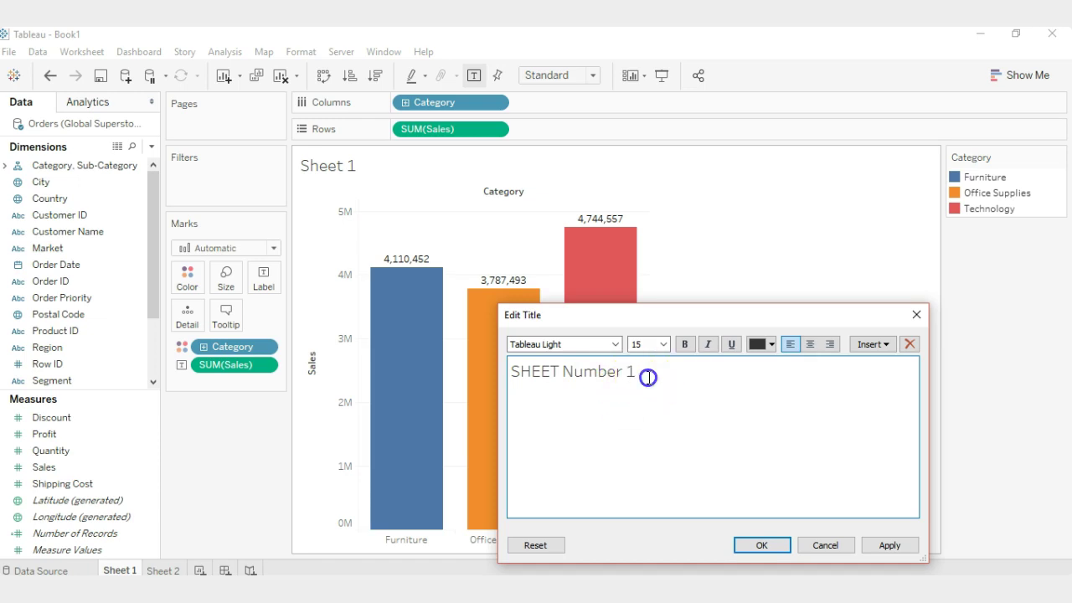
Step: Format the "SHEET Number 1" title text as bold and italic with an orange font colour
{"action": "left_click_drag", "start_coordinate": [642, 371], "coordinate": [494, 372]}
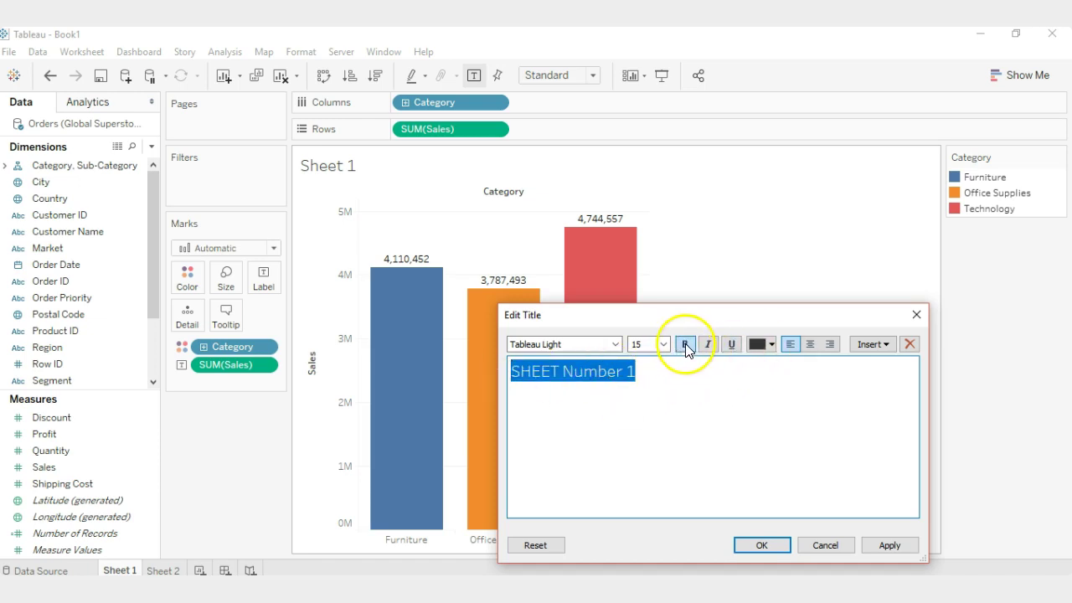
{"action": "left_click", "coordinate": [685, 343]}
{"action": "left_click", "coordinate": [708, 345]}
{"action": "left_click", "coordinate": [769, 344]}
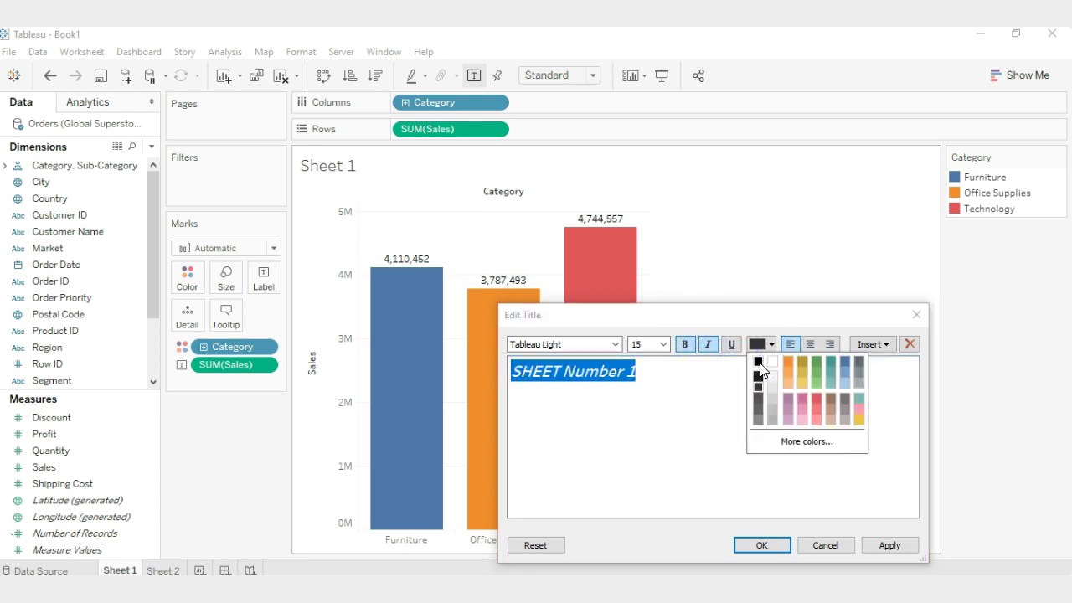
{"action": "left_click", "coordinate": [759, 362]}
{"action": "left_click", "coordinate": [762, 344]}
{"action": "left_click", "coordinate": [789, 367]}
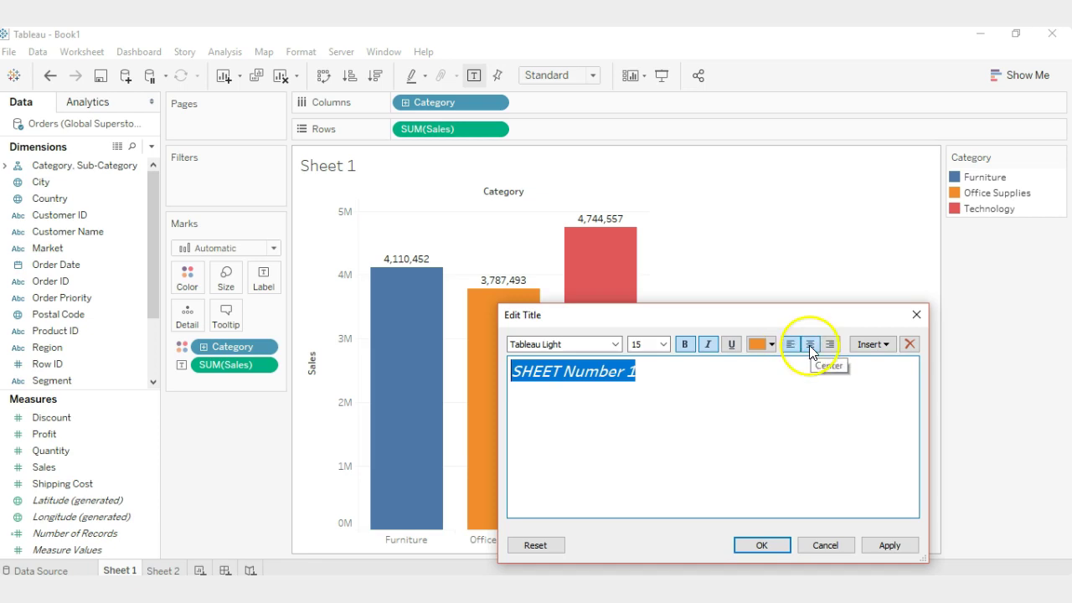
Step: Centre the title text, set its font size to 20 and apply the formatting to the sheet
{"action": "left_click", "coordinate": [809, 345]}
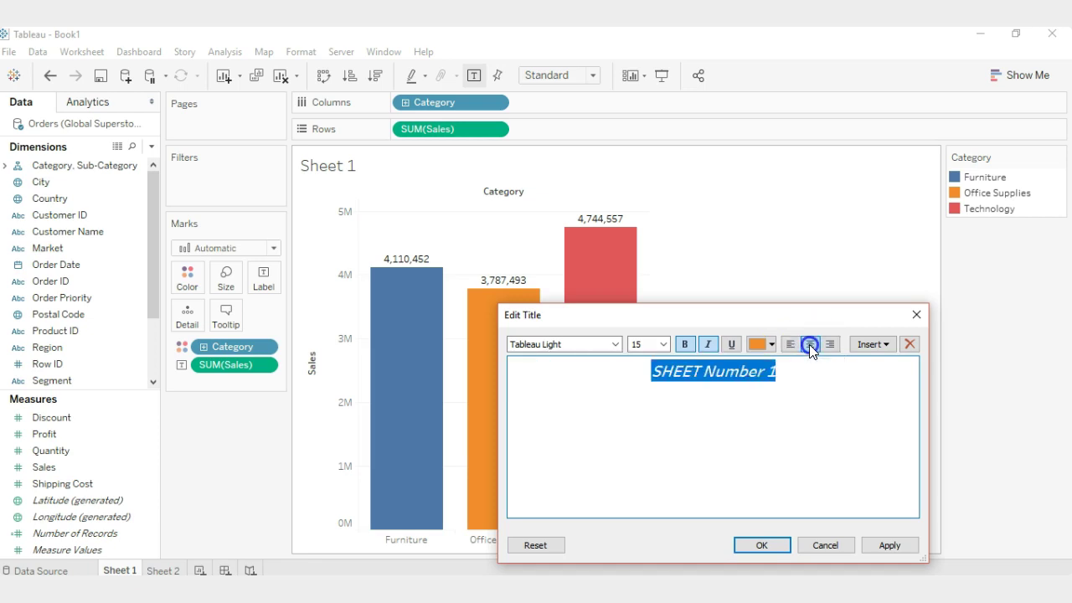
{"action": "left_click", "coordinate": [664, 344]}
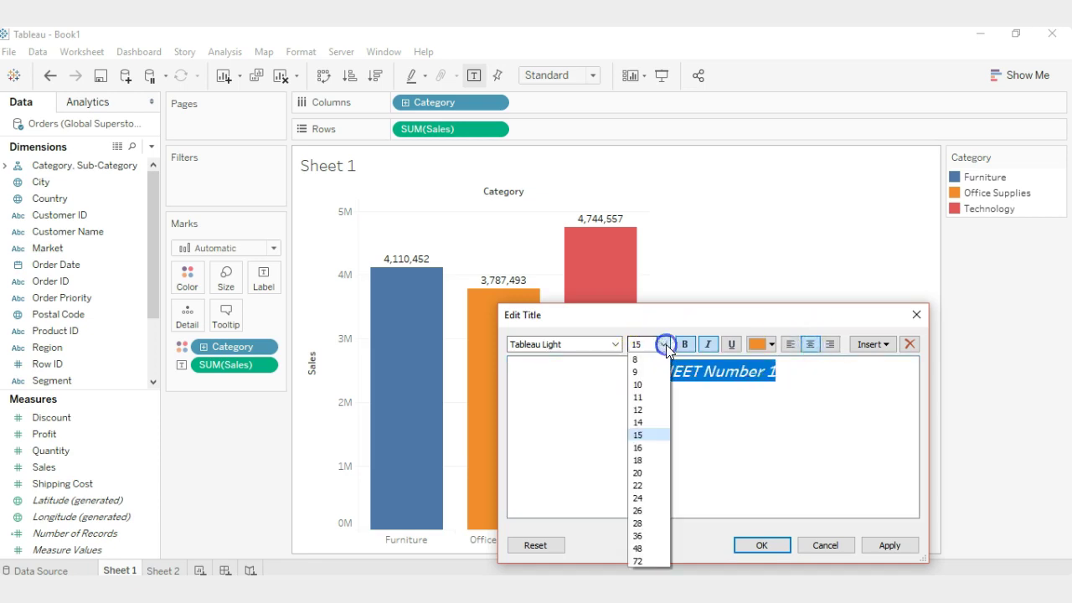
{"action": "left_click", "coordinate": [641, 473]}
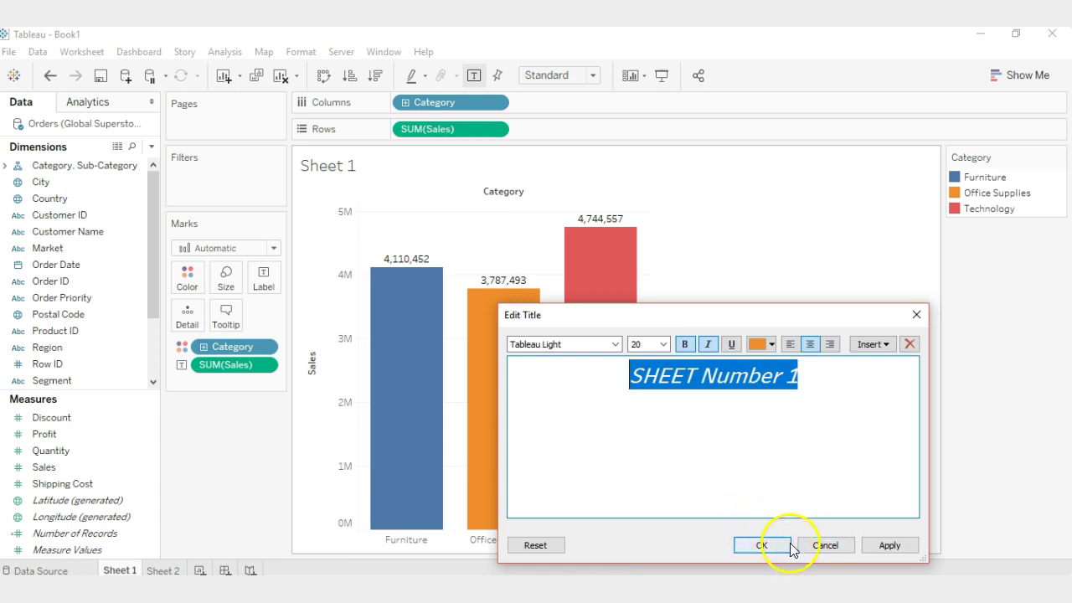
{"action": "left_click", "coordinate": [890, 545]}
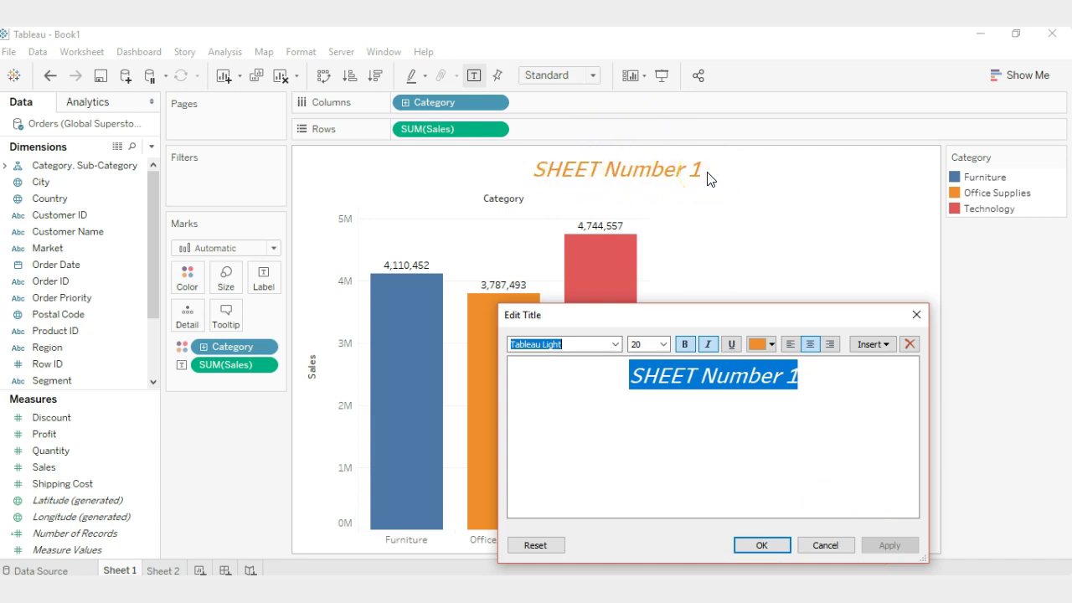
Step: Remove the italic style from the title, apply the change and finish editing the title
{"action": "left_click", "coordinate": [707, 344]}
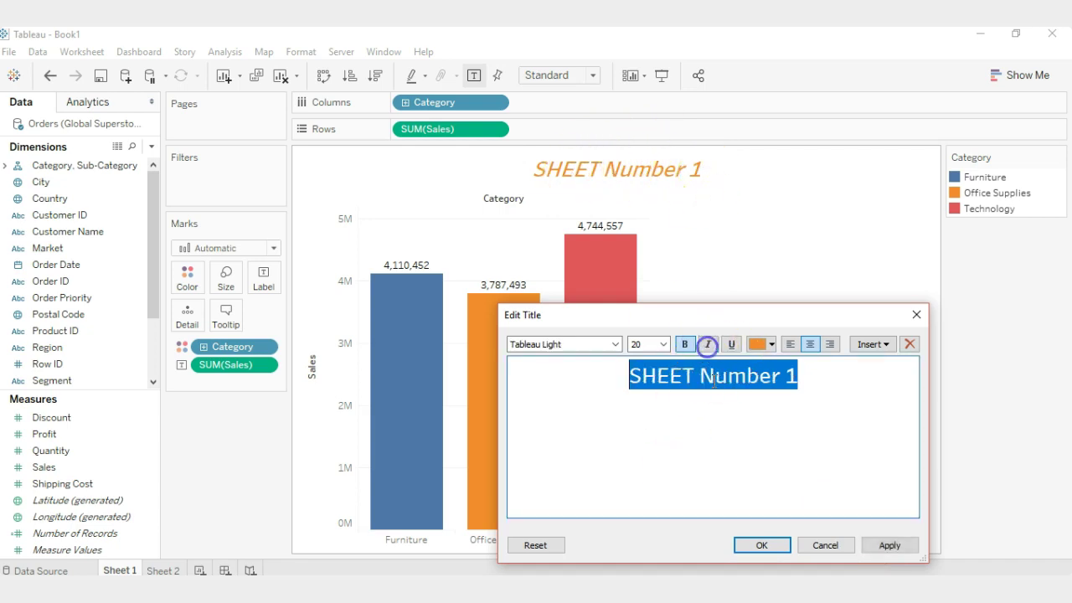
{"action": "left_click", "coordinate": [894, 546]}
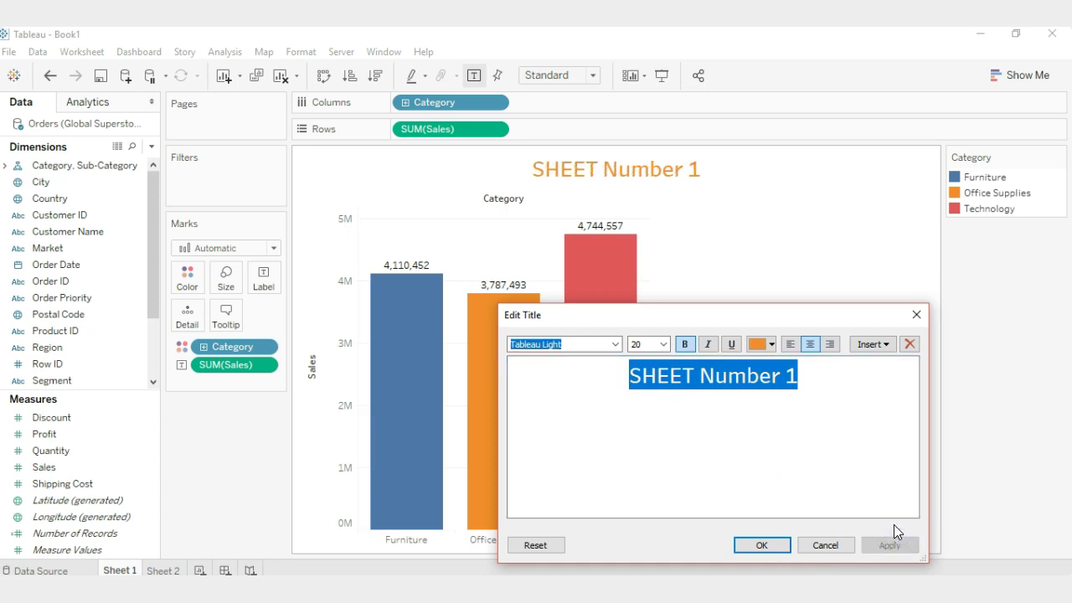
{"action": "left_click", "coordinate": [762, 546]}
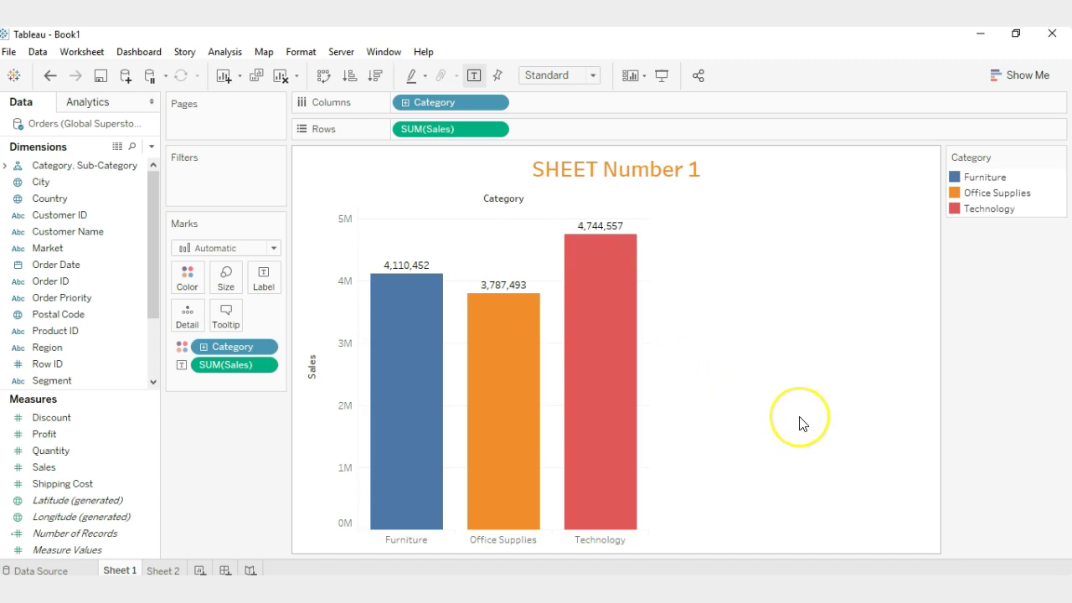
Step: Reopen Sheet 1's title for editing and insert the Sheet Name field on its own line above "SHEET Number 1"
{"action": "left_click", "coordinate": [695, 172]}
{"action": "double_click", "coordinate": [670, 172]}
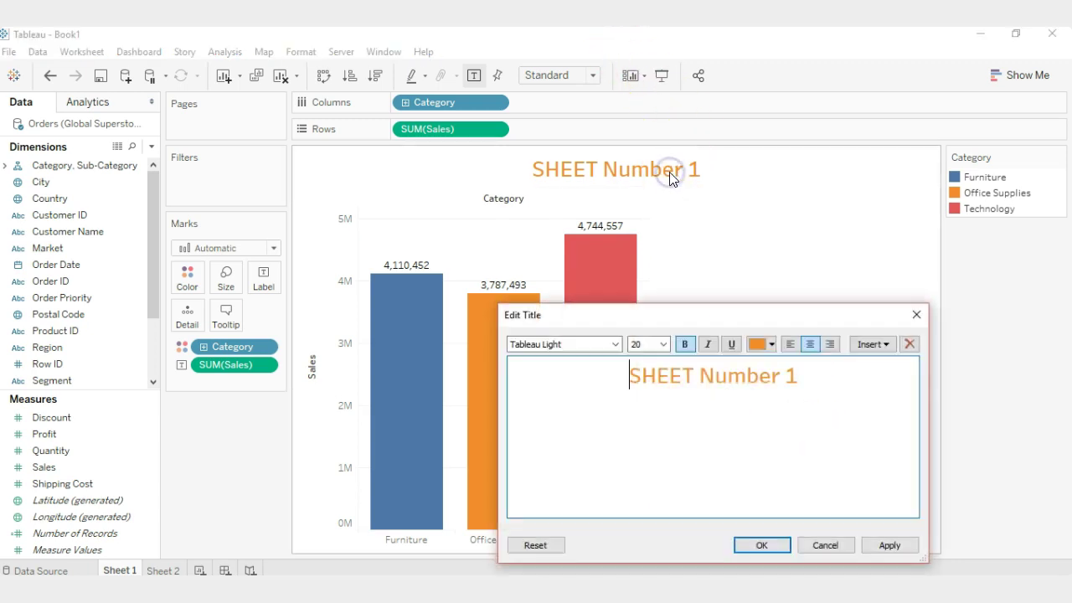
{"action": "left_click_drag", "start_coordinate": [761, 321], "coordinate": [713, 268]}
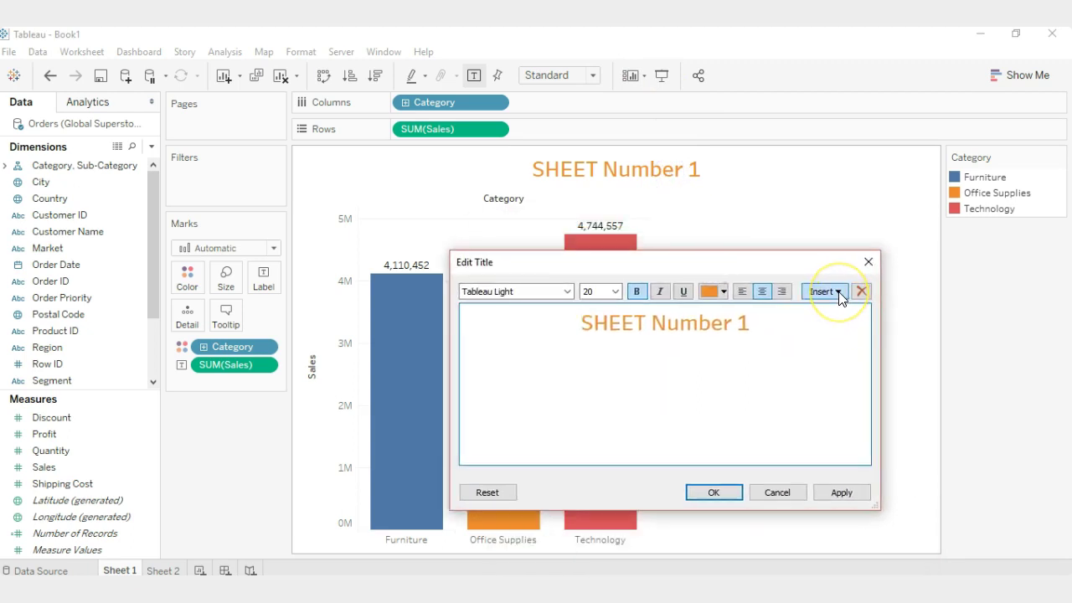
{"action": "left_click", "coordinate": [837, 292]}
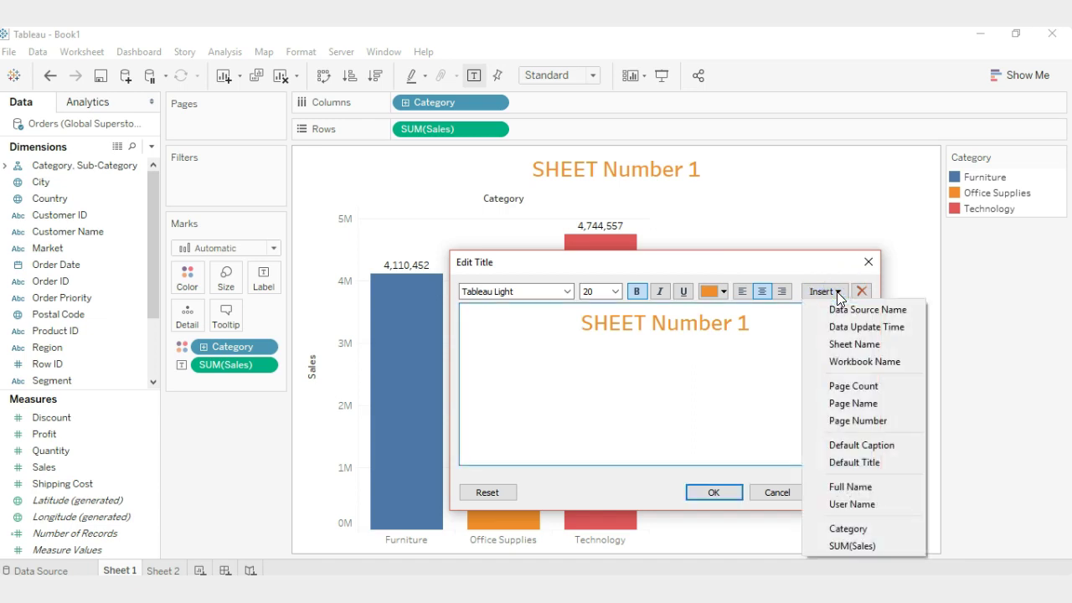
{"action": "left_click", "coordinate": [867, 351]}
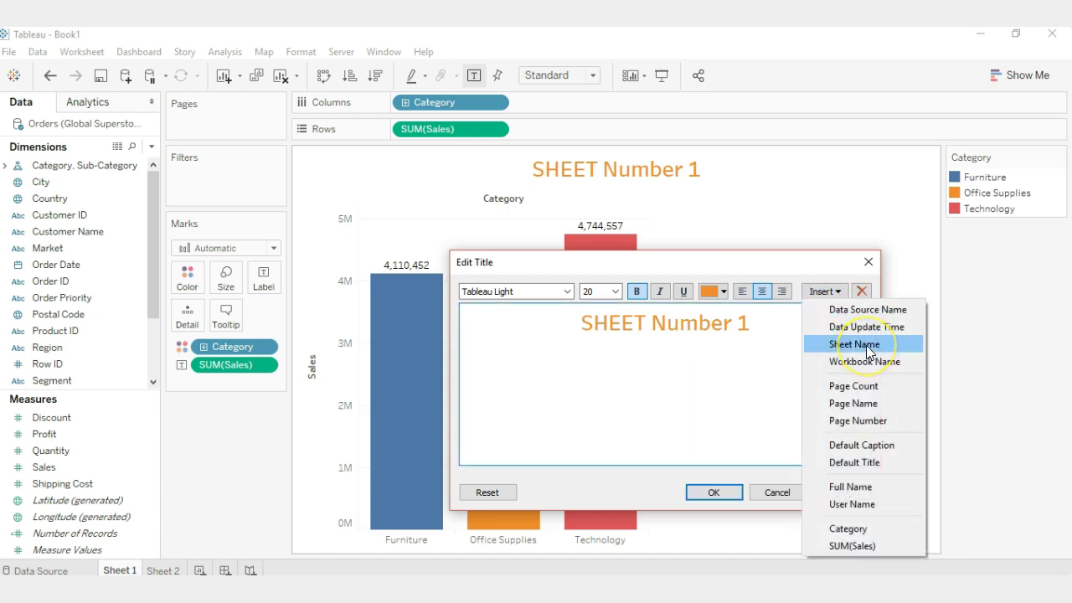
{"action": "left_click", "coordinate": [868, 344]}
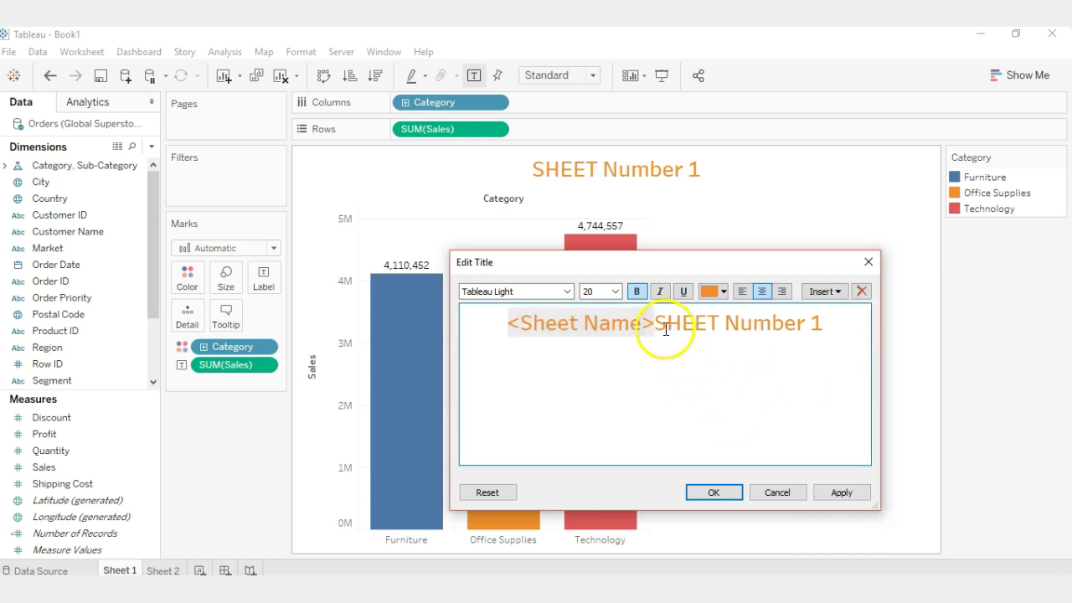
{"action": "key", "text": "Return"}
Step: Add the Data Source Name and Data Update Time fields on separate lines below "SHEET Number 1" and apply the title
{"action": "left_click", "coordinate": [752, 353]}
{"action": "key", "text": "Return"}
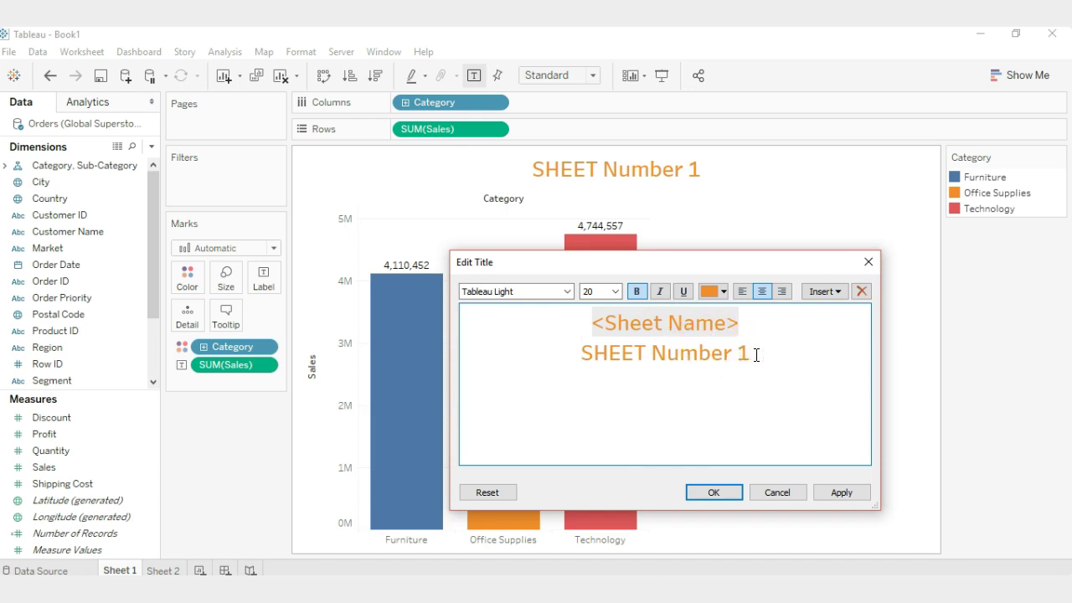
{"action": "left_click", "coordinate": [825, 291]}
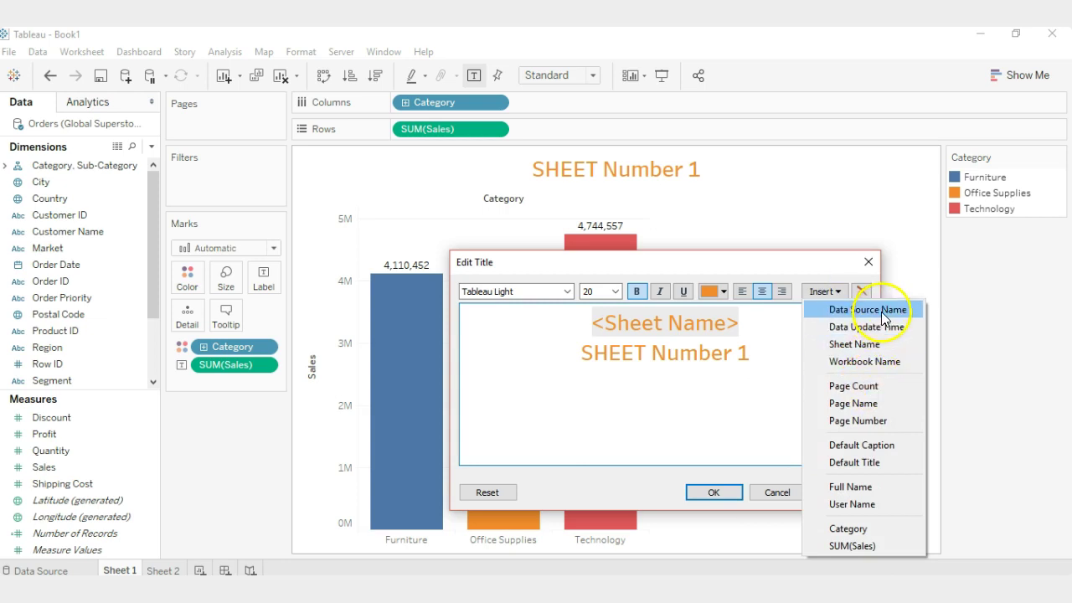
{"action": "left_click", "coordinate": [879, 312]}
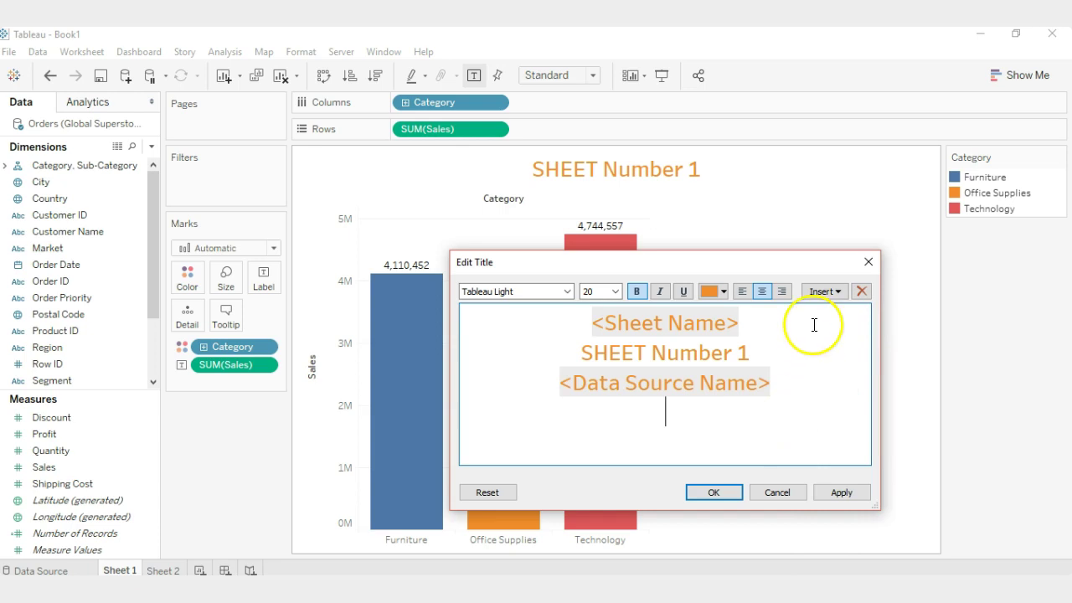
{"action": "left_click", "coordinate": [838, 290]}
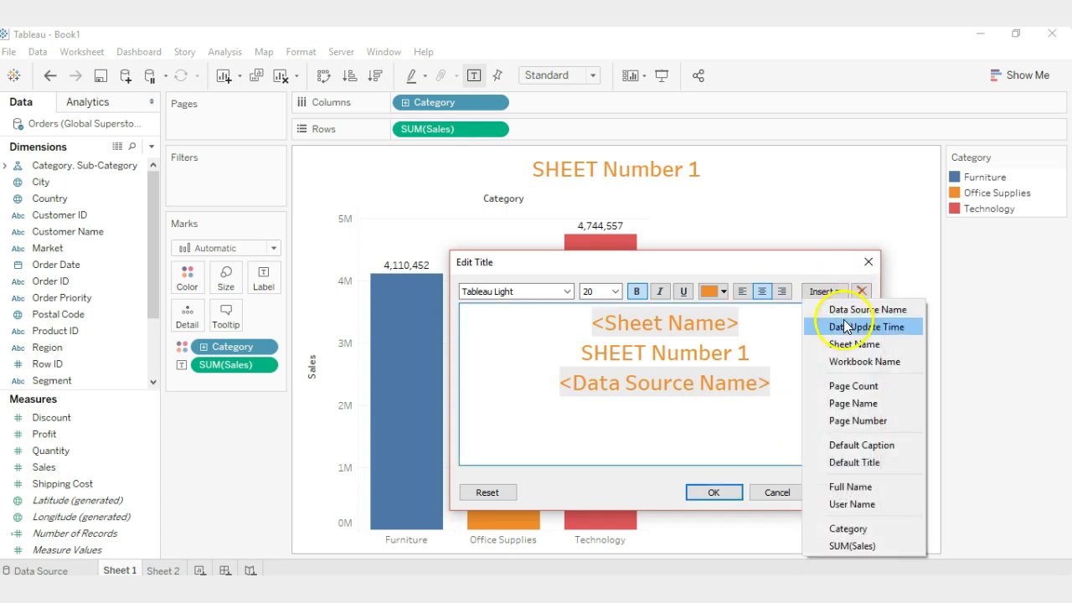
{"action": "left_click", "coordinate": [837, 327]}
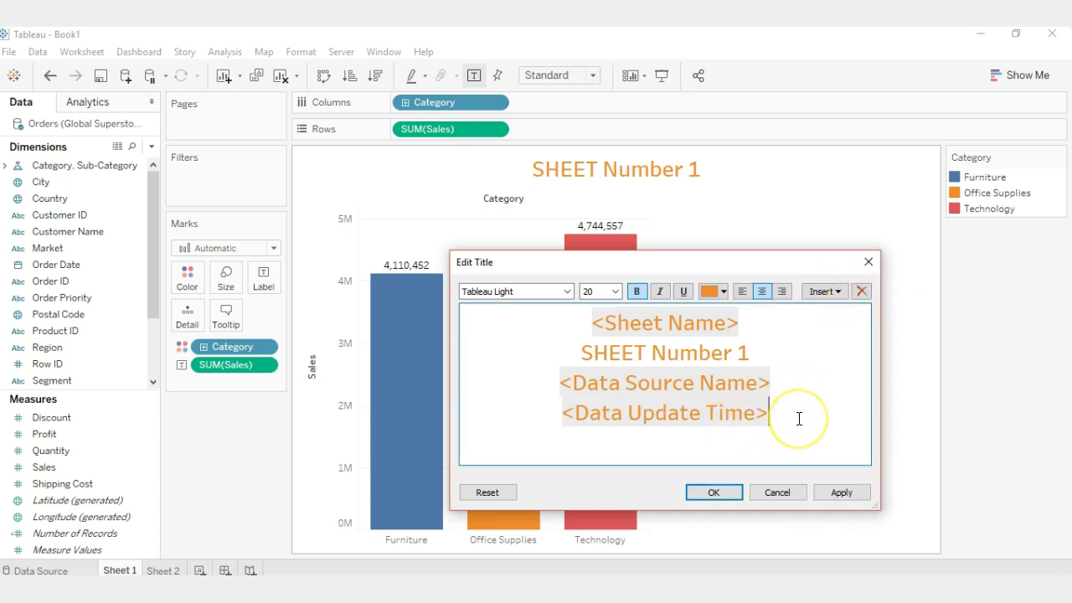
{"action": "left_click", "coordinate": [841, 492]}
{"action": "left_click", "coordinate": [714, 494]}
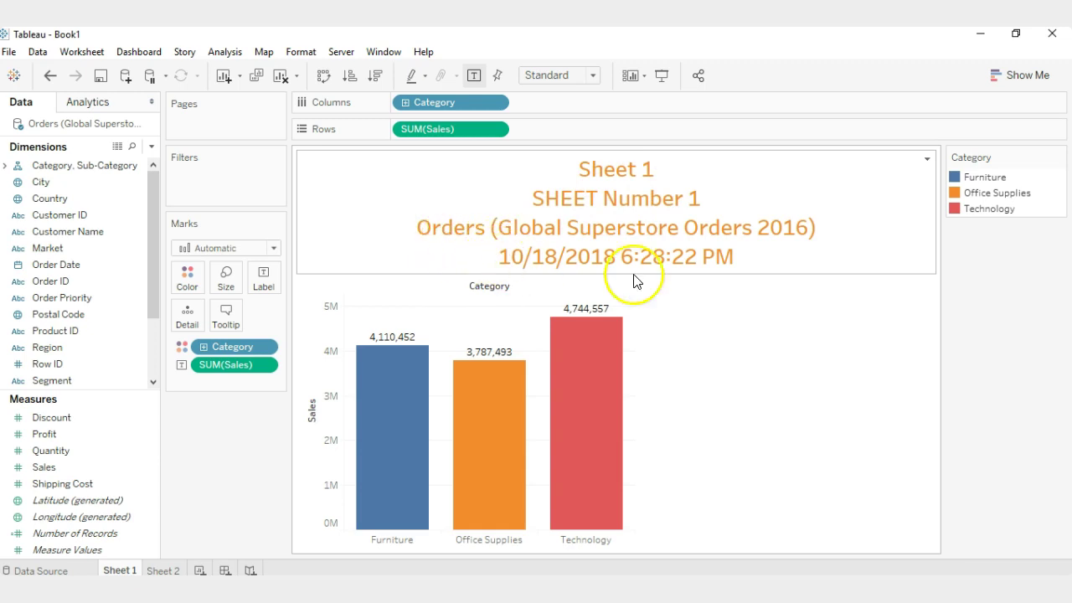
{"action": "left_click", "coordinate": [551, 260]}
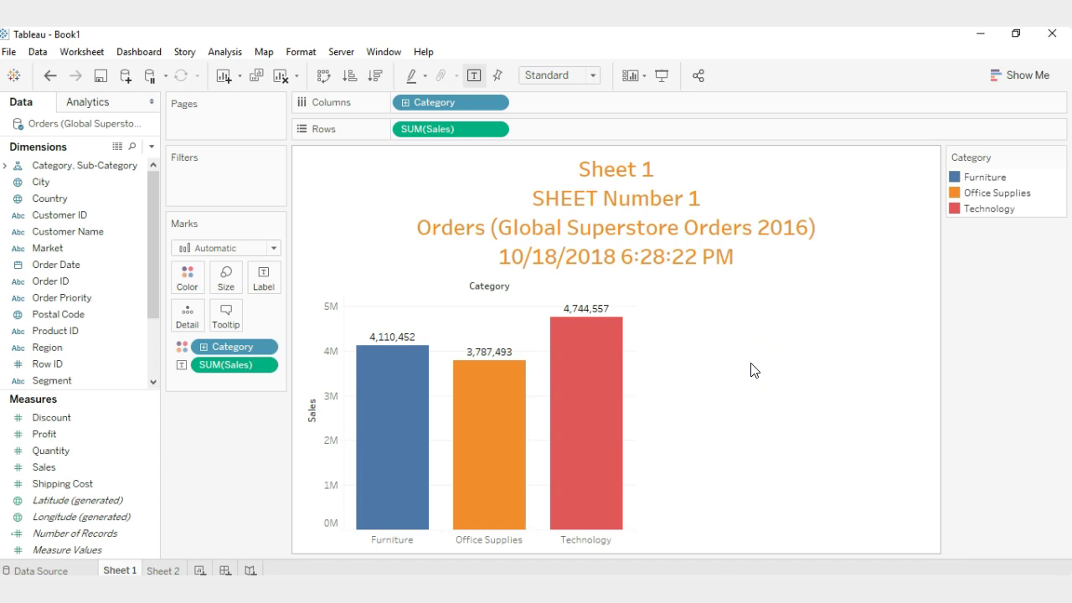
Step: Export the Sheet 1 worksheet as a JPEG image with title, view, caption and color legend, saved as Sheet 1.jpg on the Desktop
{"action": "left_click", "coordinate": [81, 53]}
{"action": "left_click", "coordinate": [115, 111]}
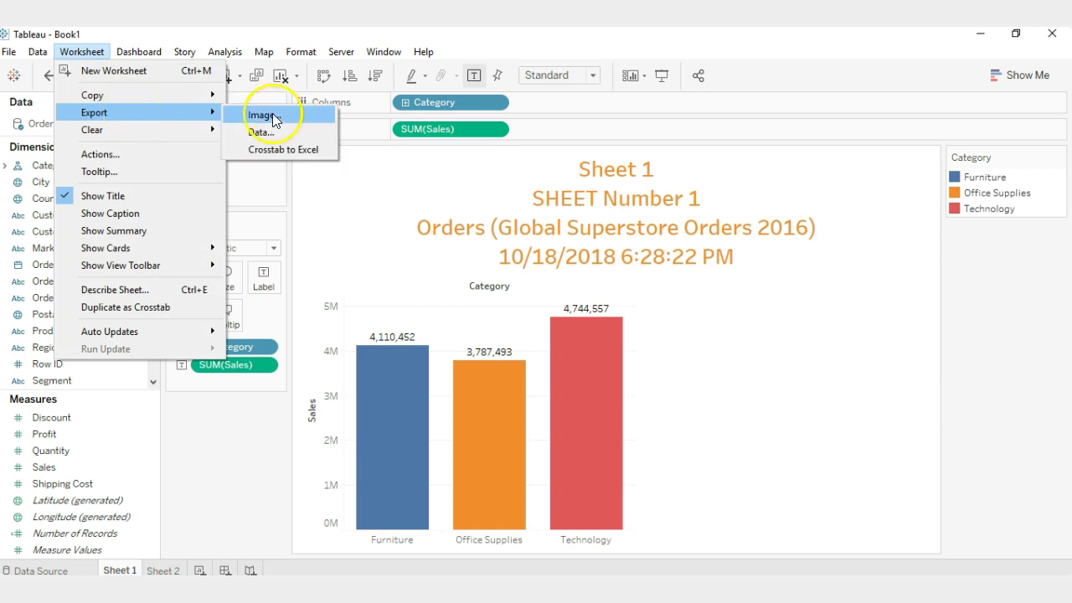
{"action": "left_click", "coordinate": [284, 149]}
{"action": "left_click", "coordinate": [275, 114]}
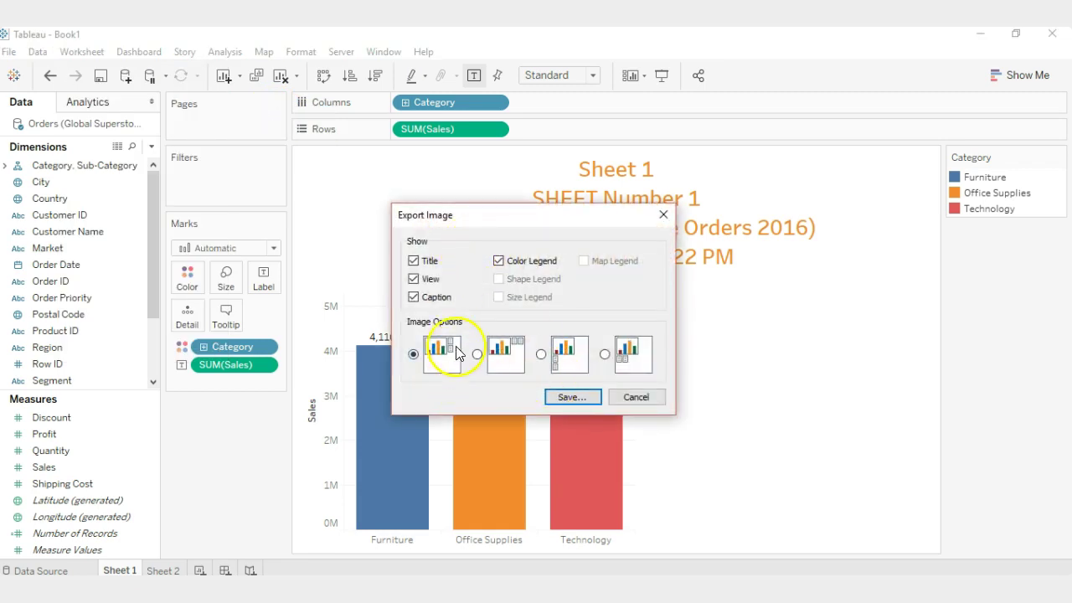
{"action": "left_click", "coordinate": [572, 397]}
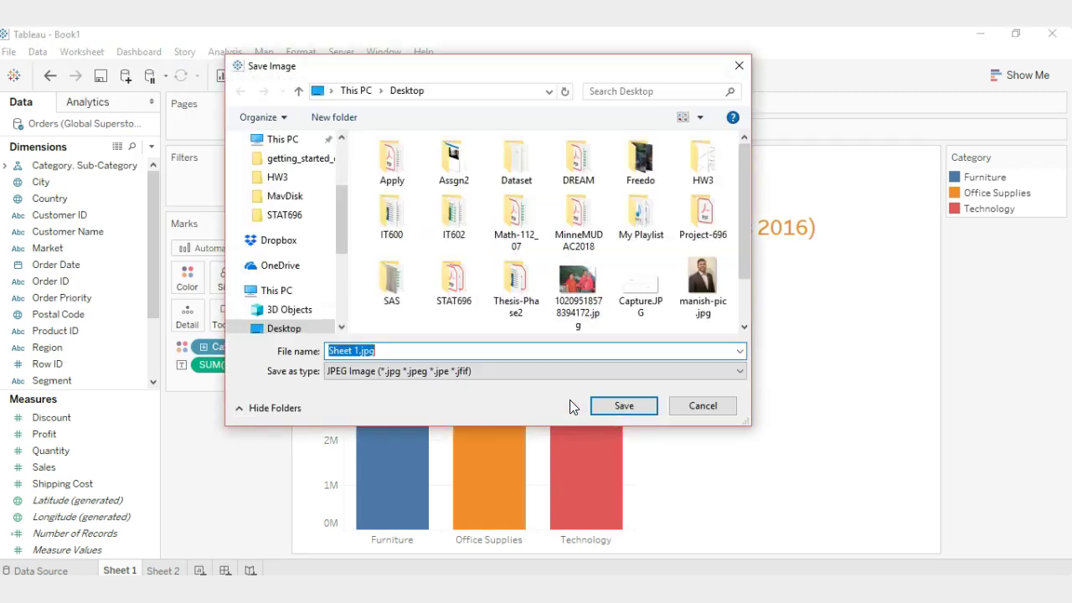
{"action": "left_click", "coordinate": [624, 406]}
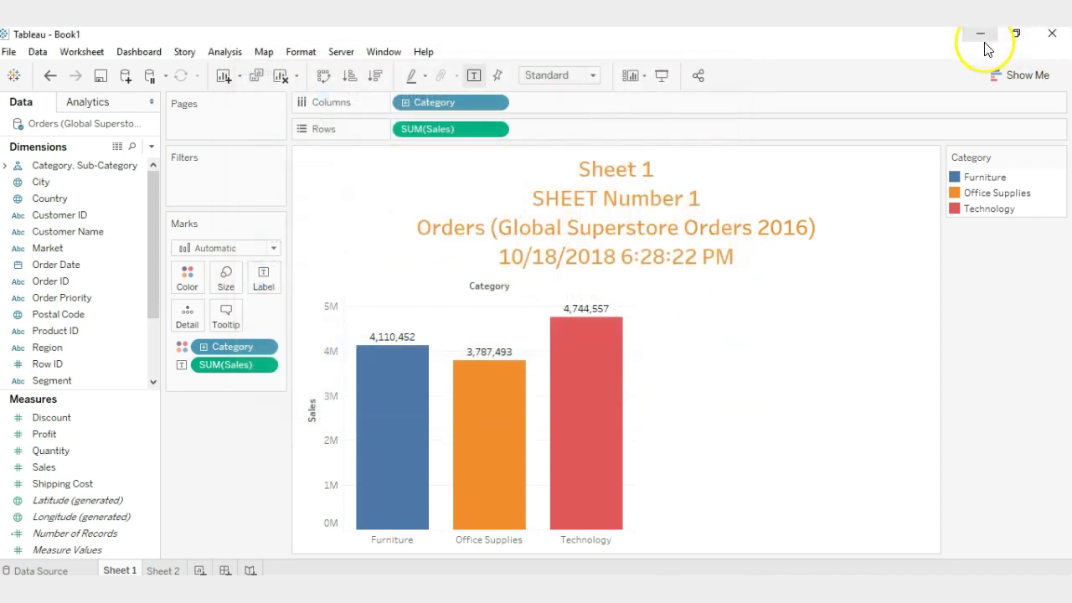
Step: Open the exported Sheet 1.jpg from the desktop to check the chart image, and close it again
{"action": "key", "text": "super+d"}
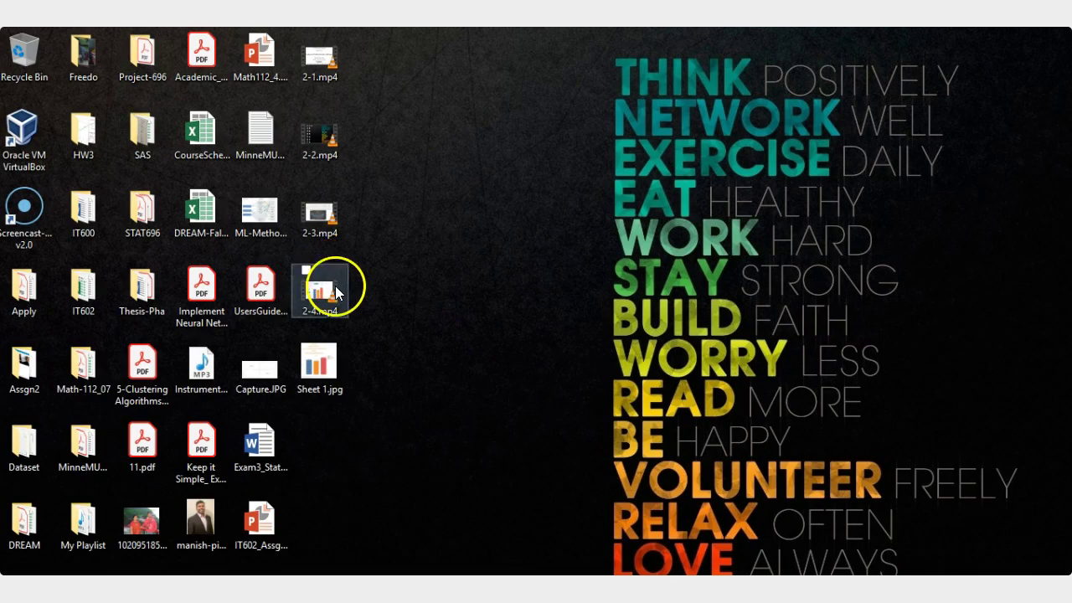
{"action": "double_click", "coordinate": [319, 361]}
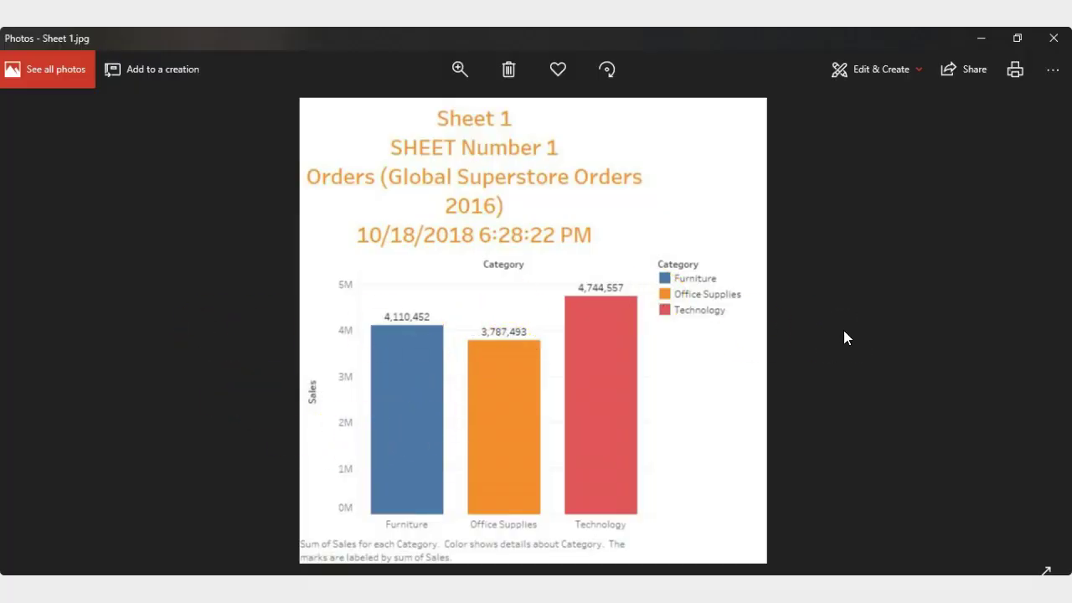
{"action": "left_click", "coordinate": [1053, 38]}
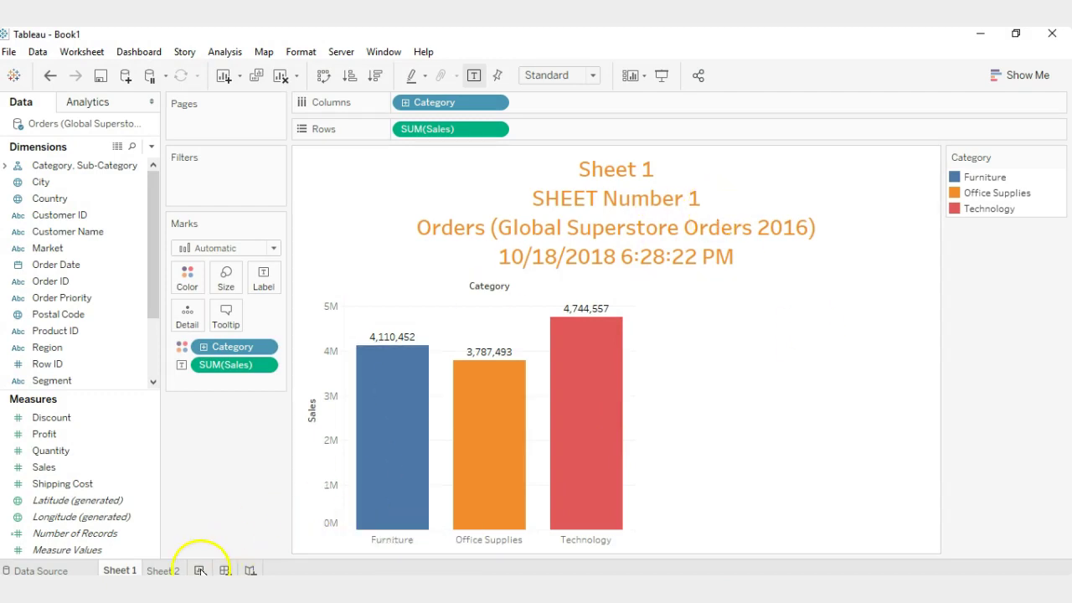
Step: Switch to Sheet 2 and build a scatter plot with Profit as columns and Sales as rows
{"action": "left_click", "coordinate": [175, 568]}
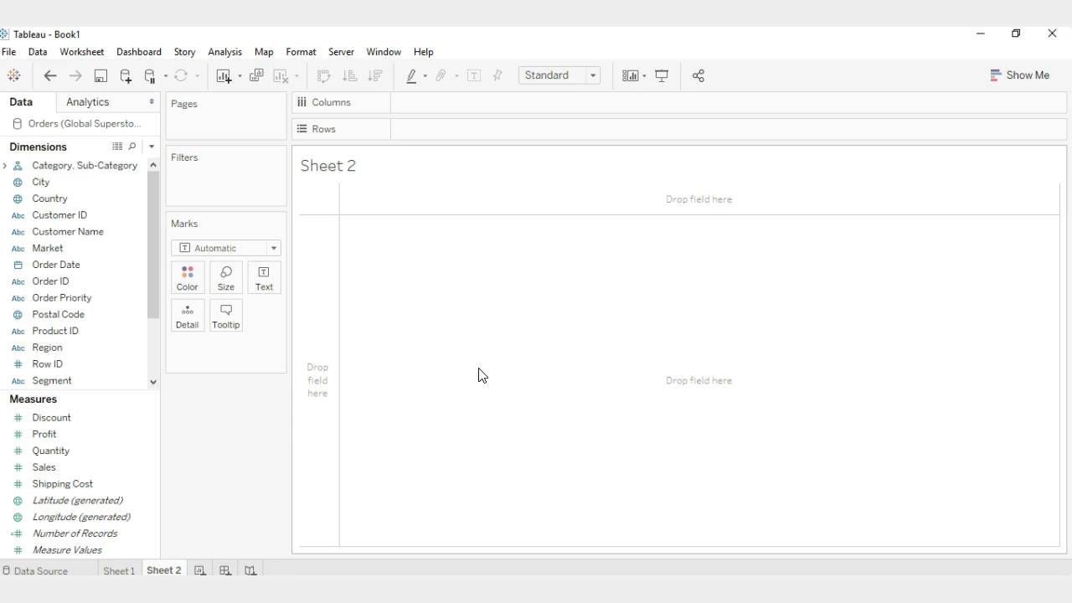
{"action": "left_click", "coordinate": [44, 437]}
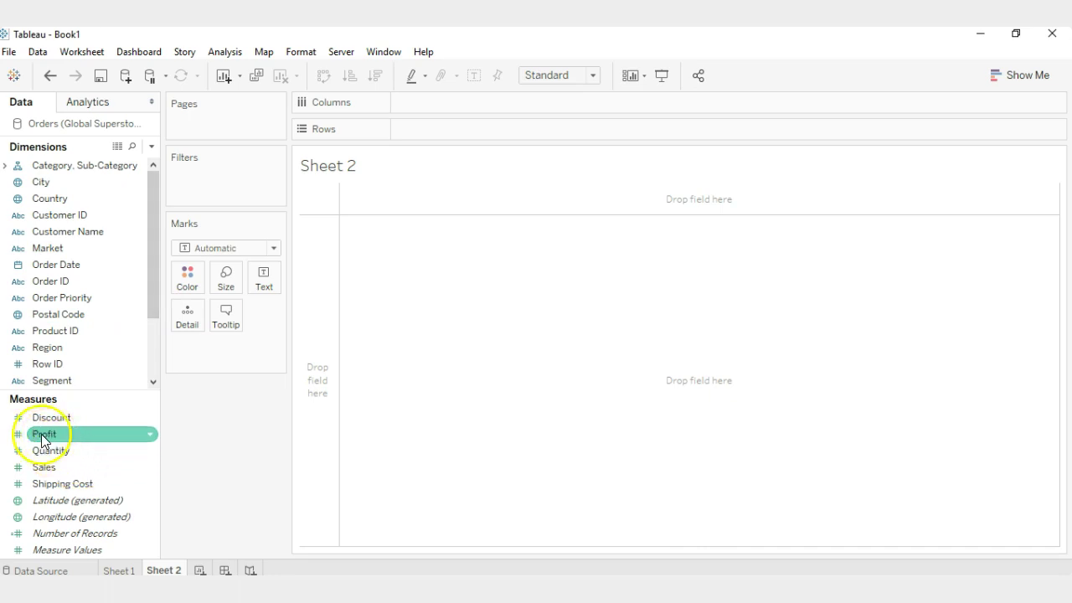
{"action": "left_click", "coordinate": [47, 434]}
{"action": "left_click", "coordinate": [115, 467]}
{"action": "left_click", "coordinate": [39, 437]}
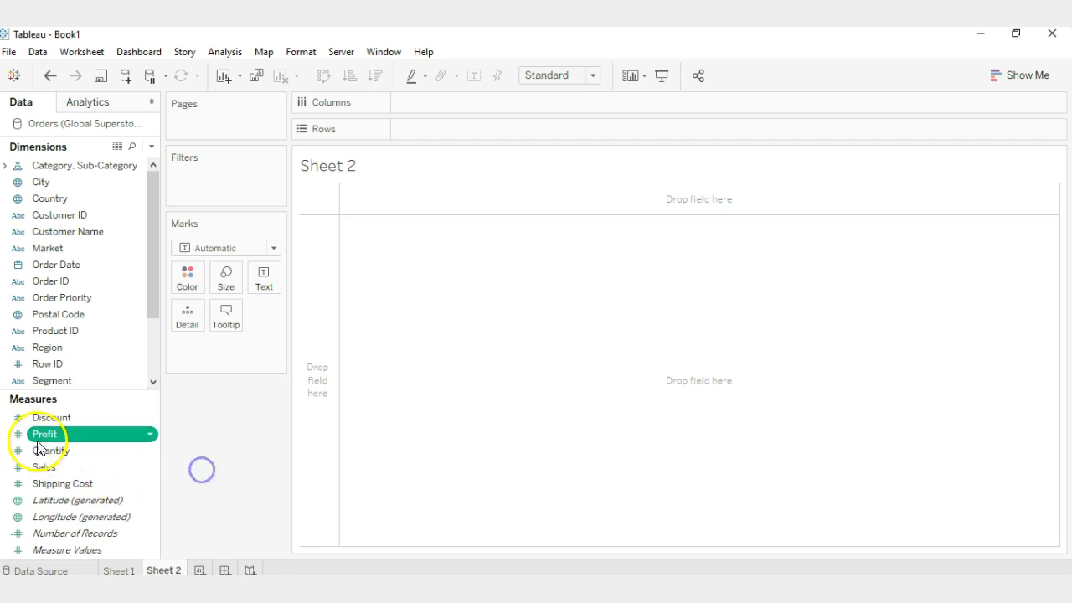
{"action": "left_click", "coordinate": [40, 437]}
{"action": "mouse_move", "coordinate": [40, 437]}
{"action": "left_mouse_down"}
{"action": "mouse_move", "coordinate": [262, 264]}
{"action": "mouse_move", "coordinate": [412, 105]}
{"action": "left_mouse_up"}
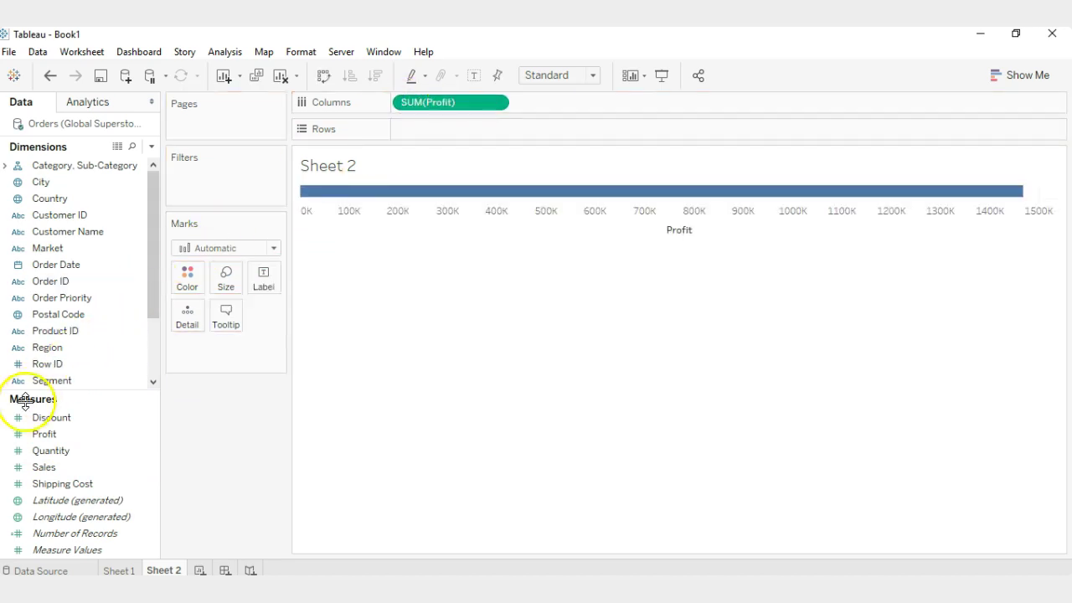
{"action": "left_click_drag", "start_coordinate": [51, 468], "coordinate": [461, 133]}
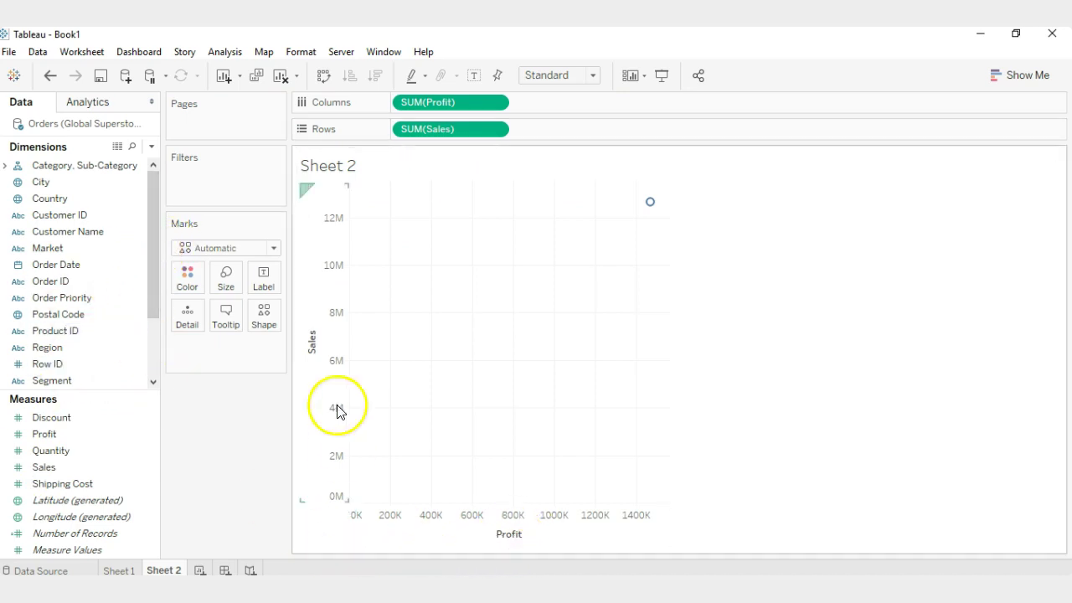
{"action": "mouse_move", "coordinate": [651, 210]}
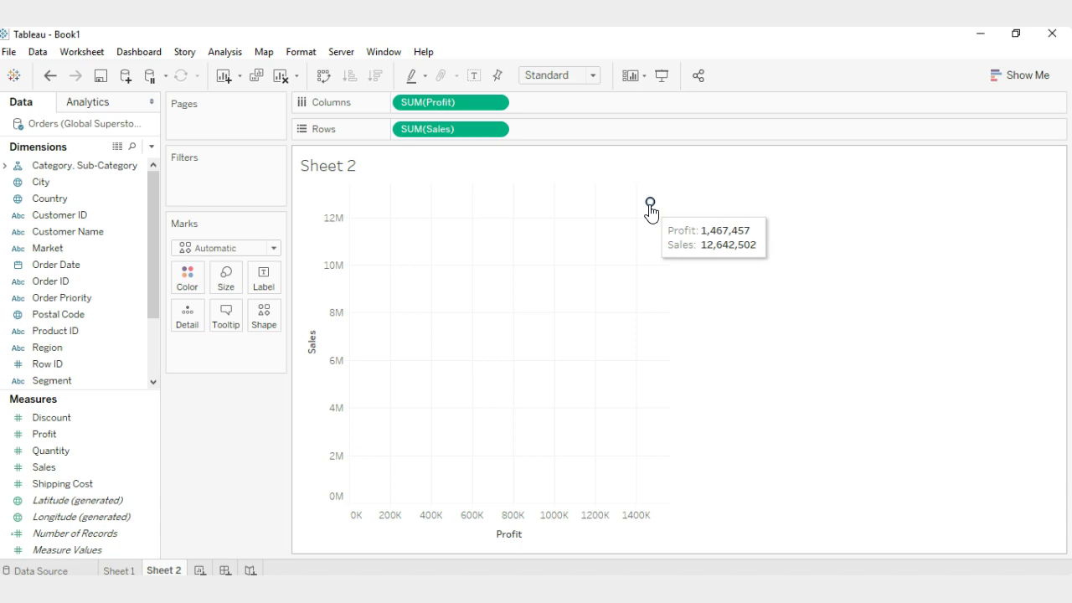
Step: Color the scatter plot marks on Sheet 2 by the Ship Mode dimension
{"action": "left_click_drag", "start_coordinate": [157, 258], "coordinate": [152, 328]}
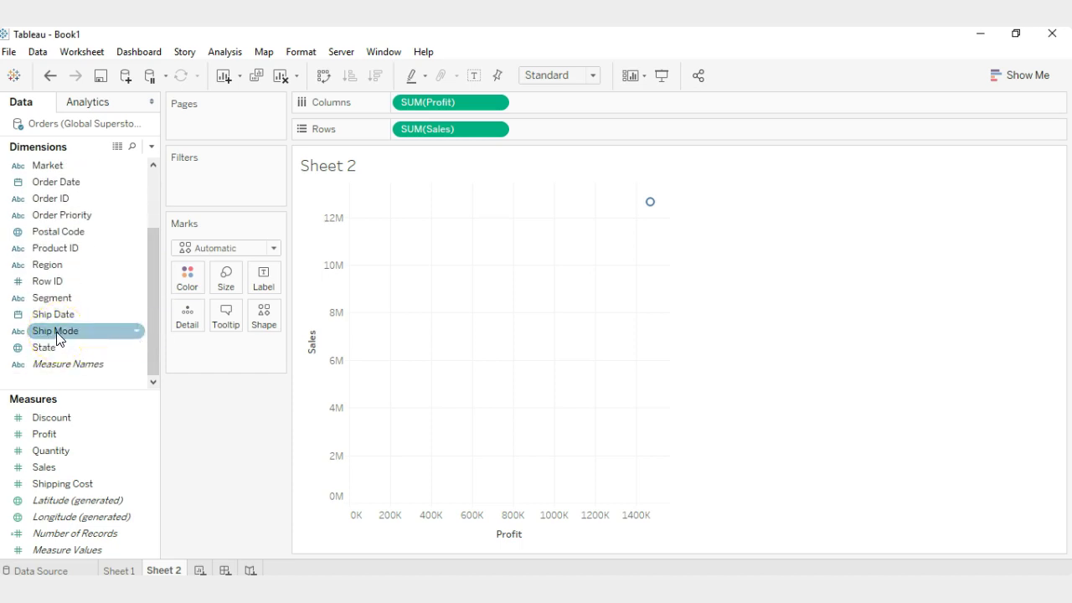
{"action": "left_click_drag", "start_coordinate": [57, 335], "coordinate": [193, 284]}
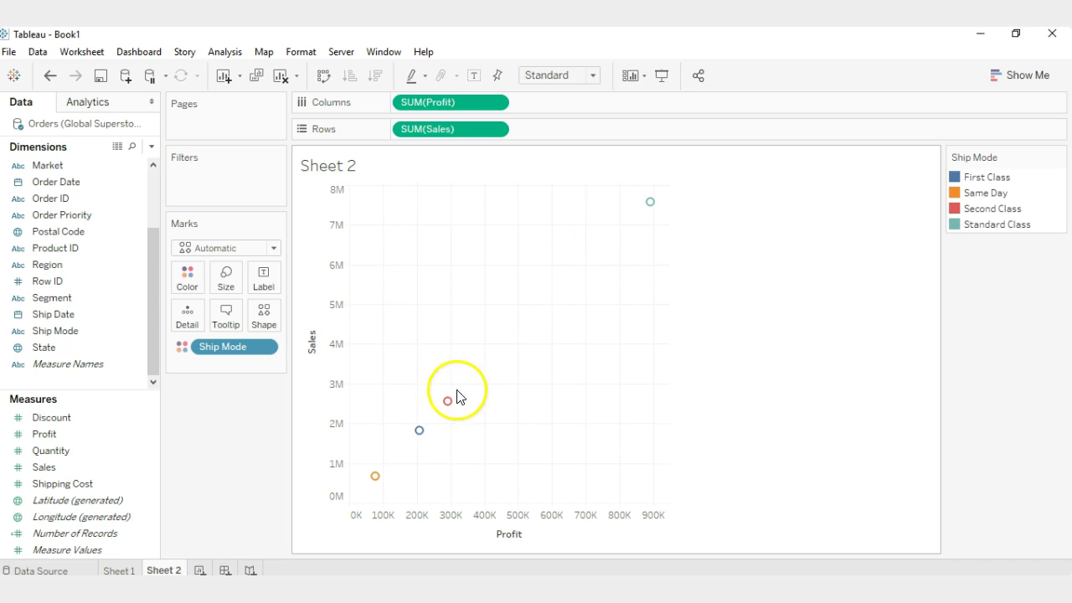
{"action": "mouse_move", "coordinate": [448, 409]}
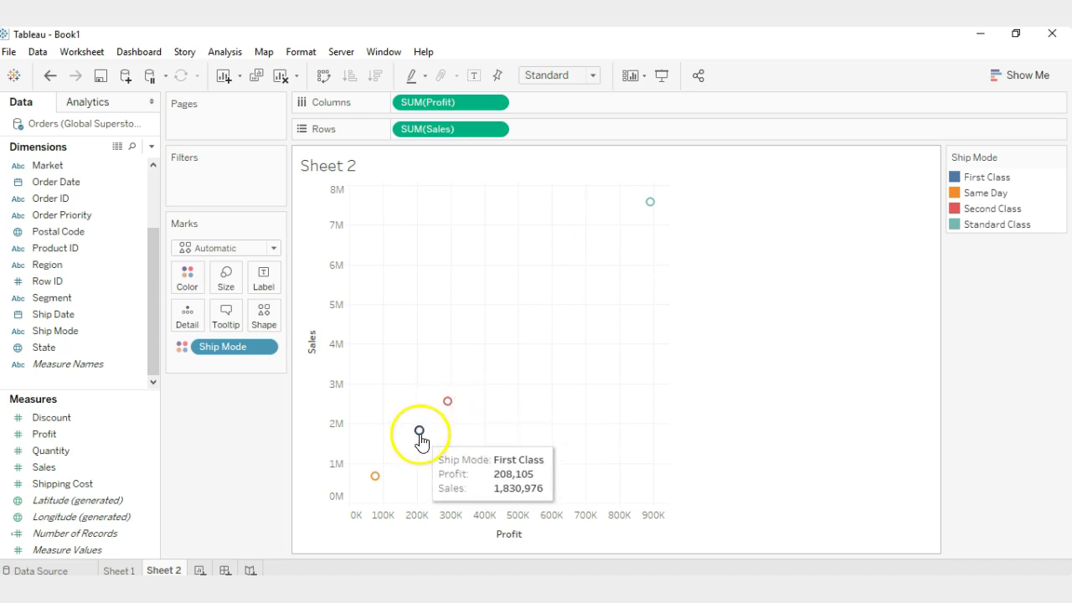
{"action": "mouse_move", "coordinate": [377, 484]}
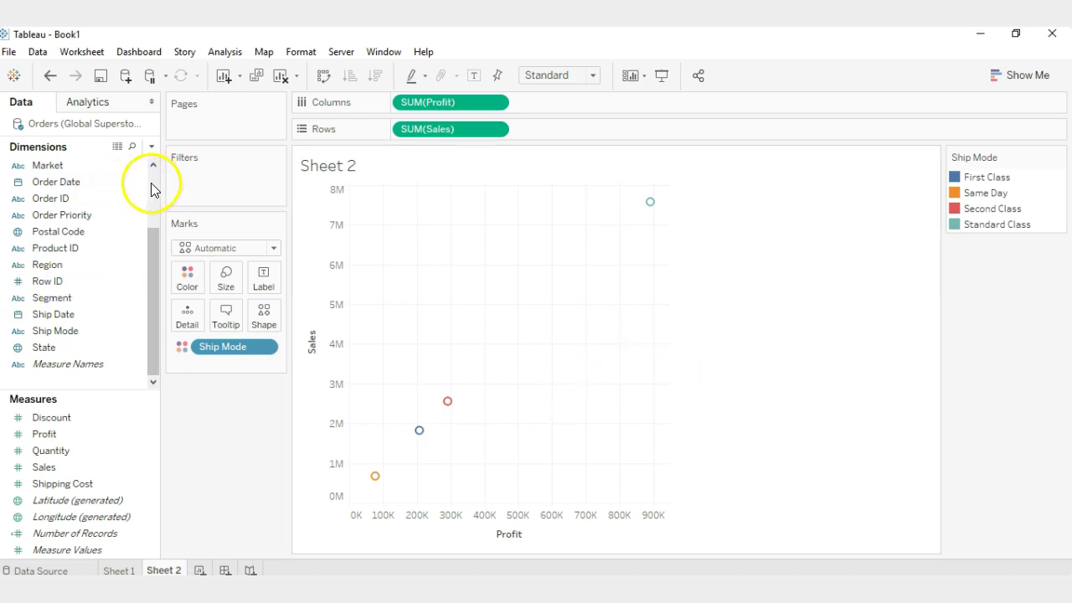
Step: Remove the Category, Sub-Category hierarchy from the dimensions, keeping Category under its own name
{"action": "scroll", "coordinate": [151, 184], "scroll_direction": "up", "scroll_amount": 2}
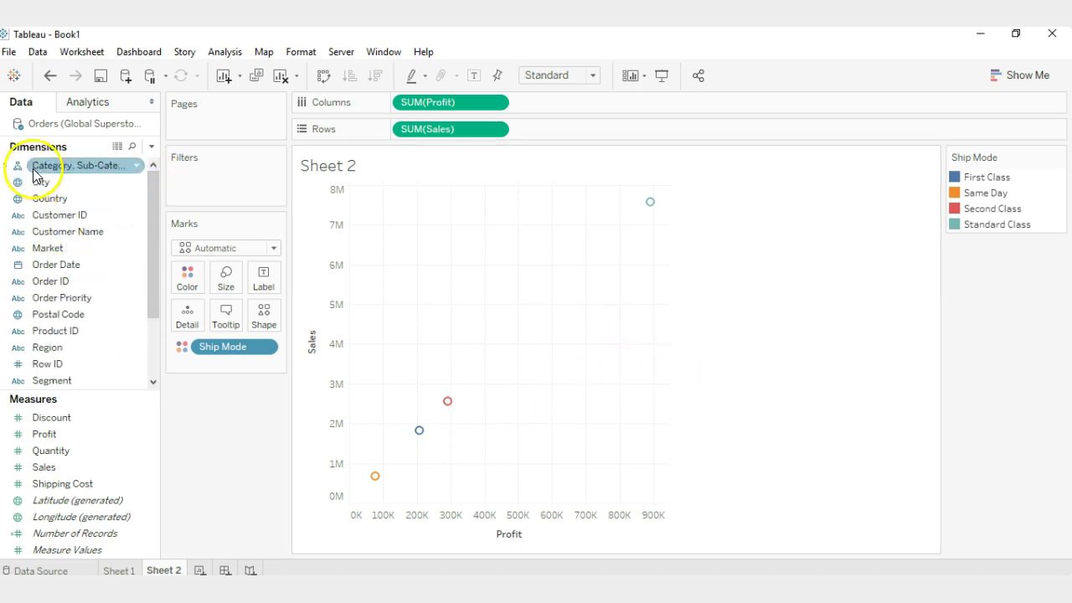
{"action": "right_click", "coordinate": [81, 167]}
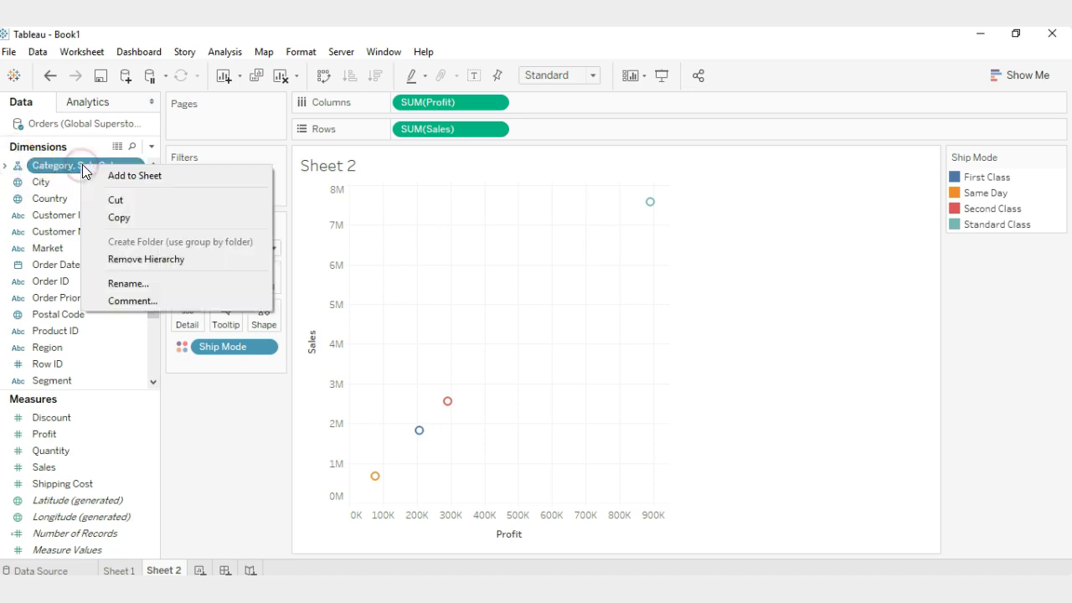
{"action": "left_click", "coordinate": [148, 259]}
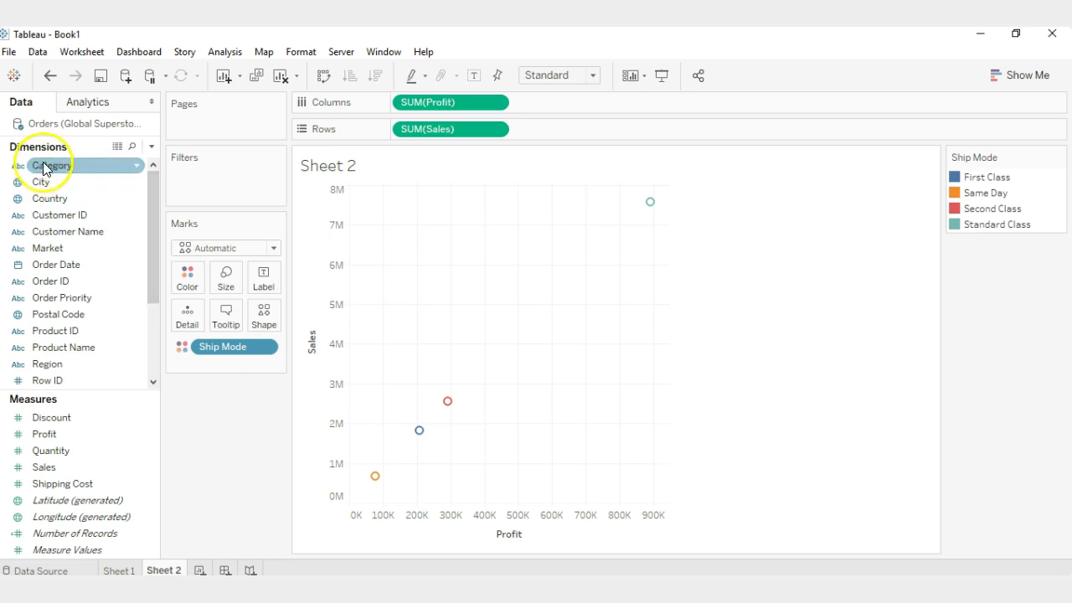
{"action": "left_click", "coordinate": [48, 170]}
{"action": "left_click", "coordinate": [48, 168]}
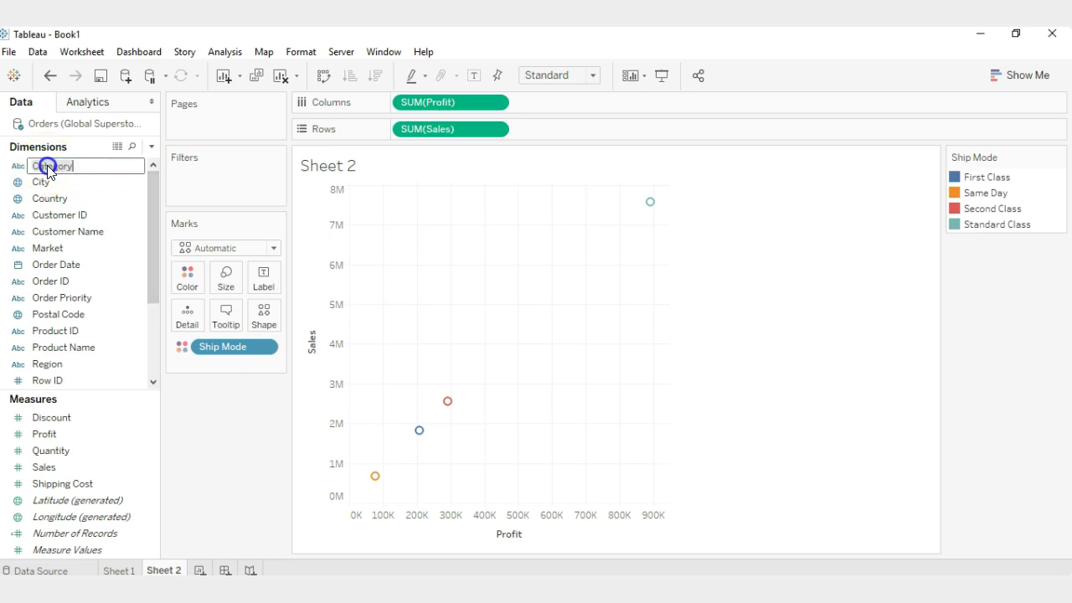
{"action": "left_click", "coordinate": [196, 296]}
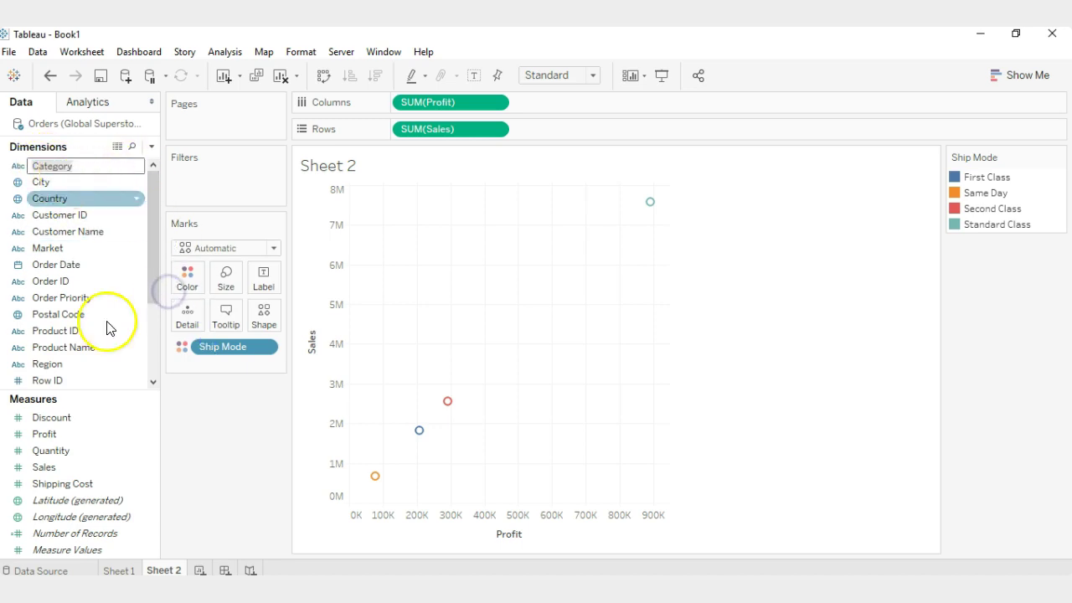
Step: Size the scatter plot marks on Sheet 2 by the Category dimension
{"action": "left_click_drag", "start_coordinate": [52, 165], "coordinate": [223, 282]}
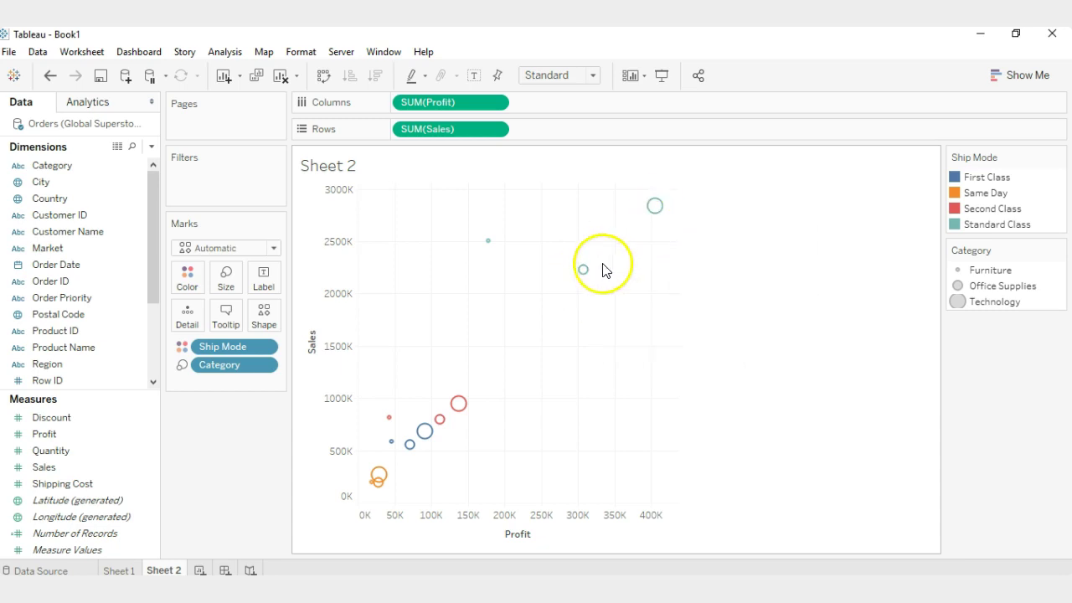
{"action": "mouse_move", "coordinate": [588, 275]}
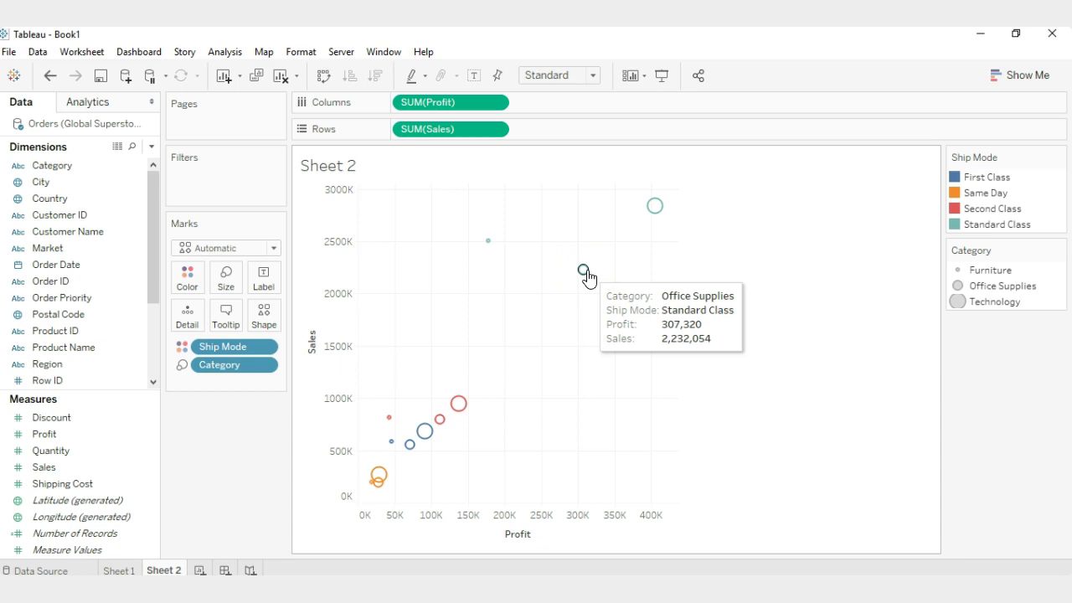
{"action": "left_click", "coordinate": [656, 209]}
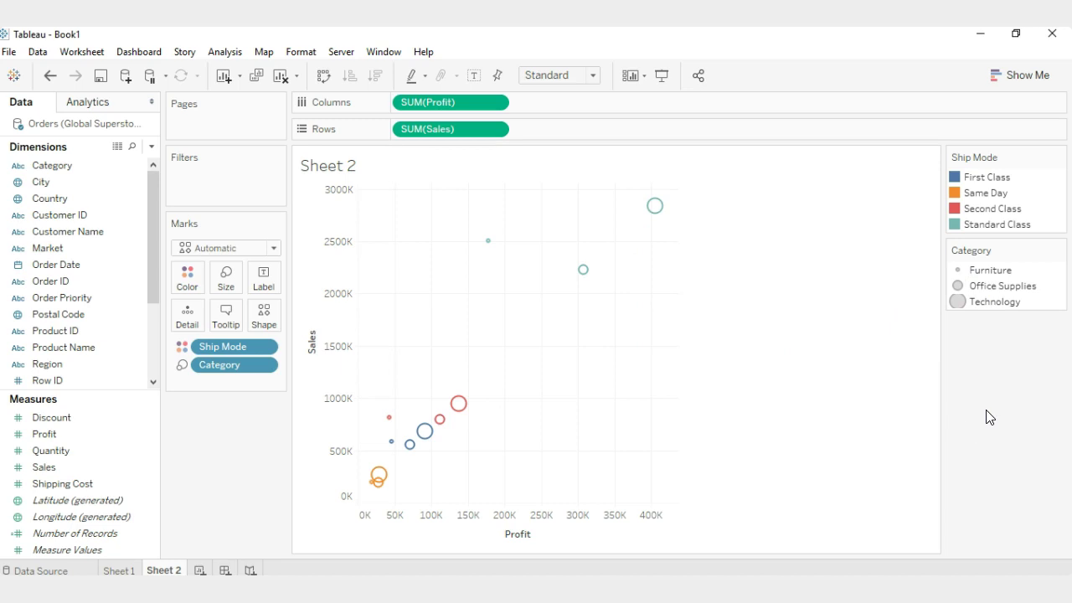
Step: Create a new worksheet and plot the Country dimension on it as a world map
{"action": "left_click", "coordinate": [200, 570]}
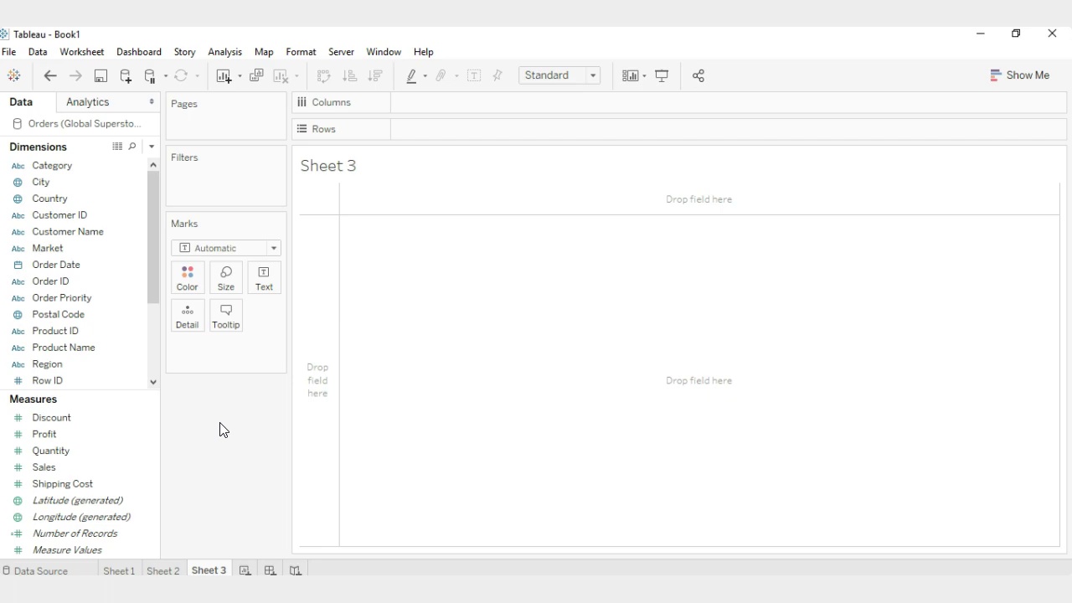
{"action": "left_click", "coordinate": [44, 201]}
{"action": "left_click", "coordinate": [48, 199]}
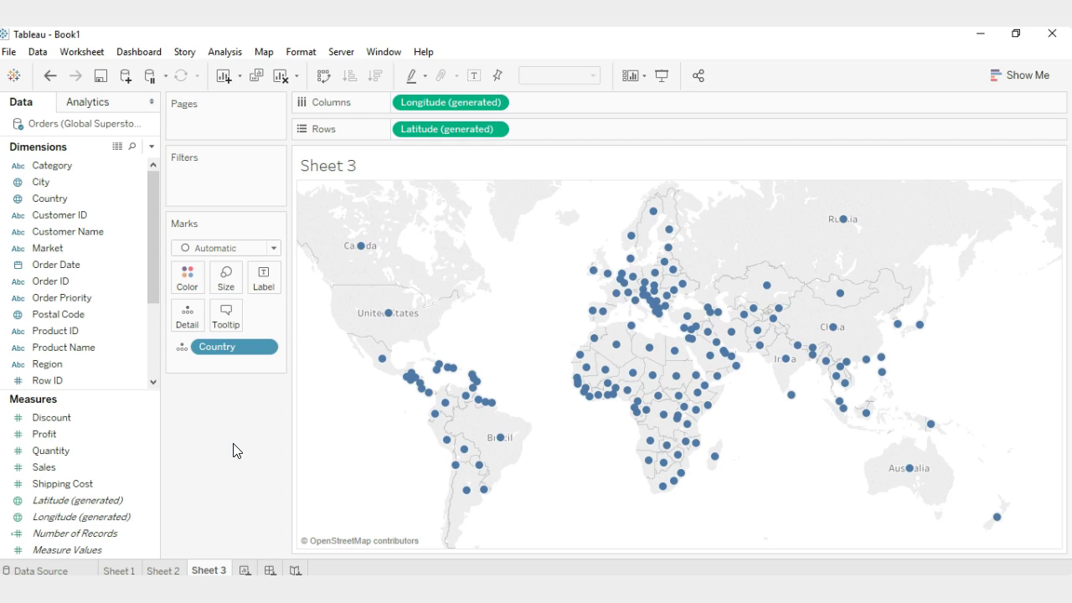
Step: Color the countries on the Sheet 3 map by the Profit measure
{"action": "left_click", "coordinate": [247, 445]}
{"action": "left_click", "coordinate": [46, 451]}
{"action": "left_click", "coordinate": [46, 467]}
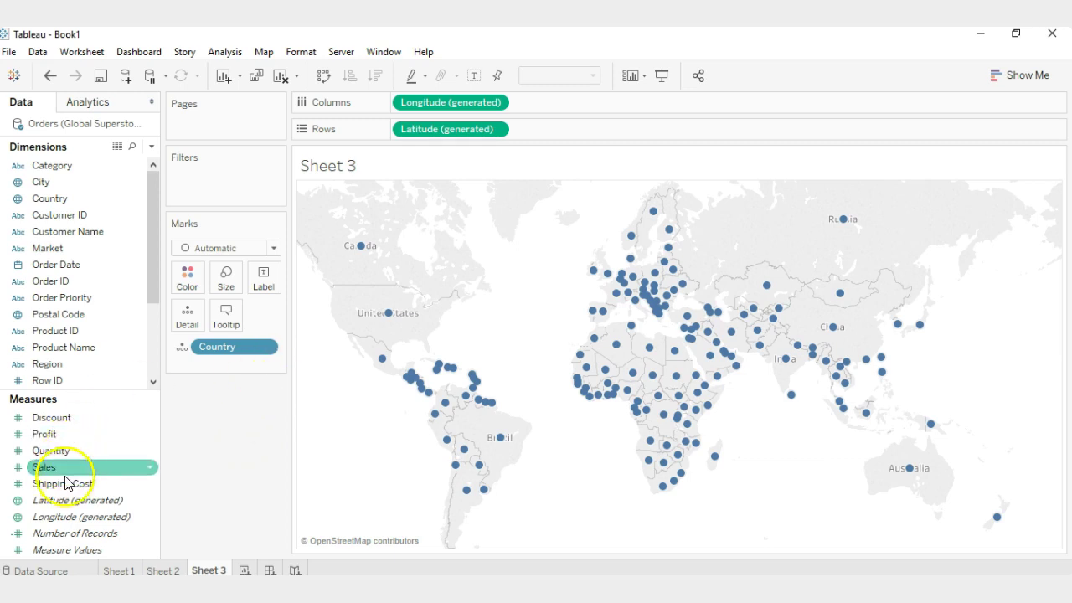
{"action": "left_click", "coordinate": [46, 434]}
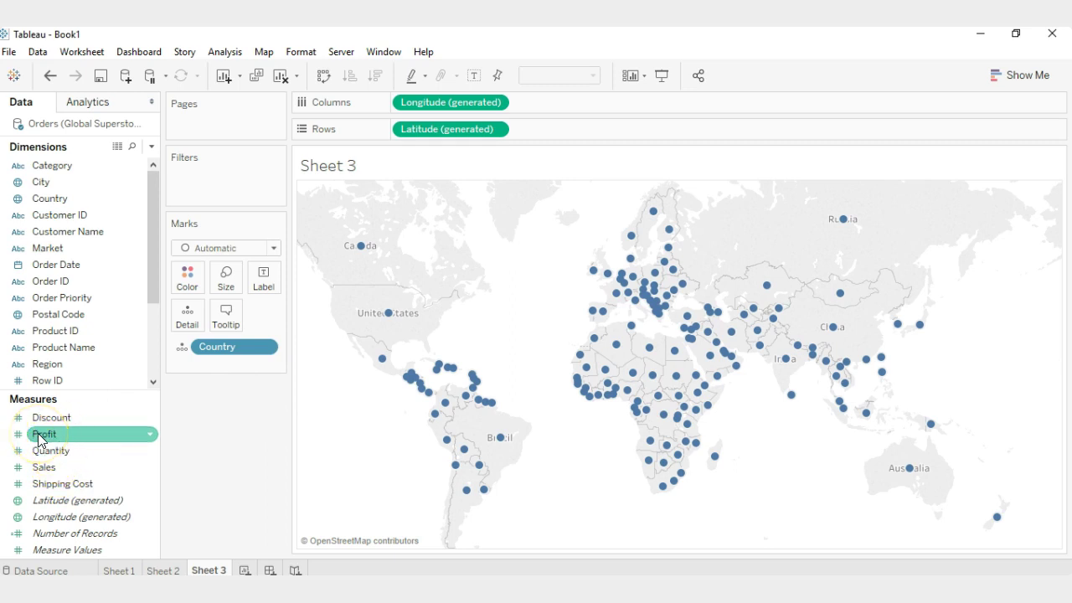
{"action": "left_click_drag", "start_coordinate": [39, 440], "coordinate": [188, 285]}
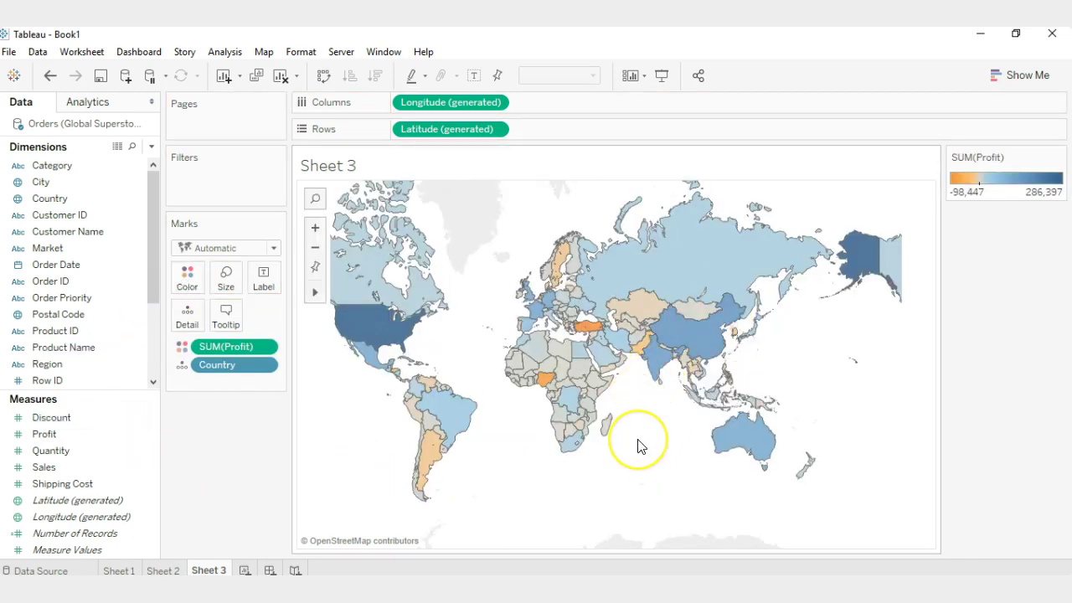
Step: Set the color palette of the map's Profit legend to Green-Gold
{"action": "left_click", "coordinate": [1059, 160]}
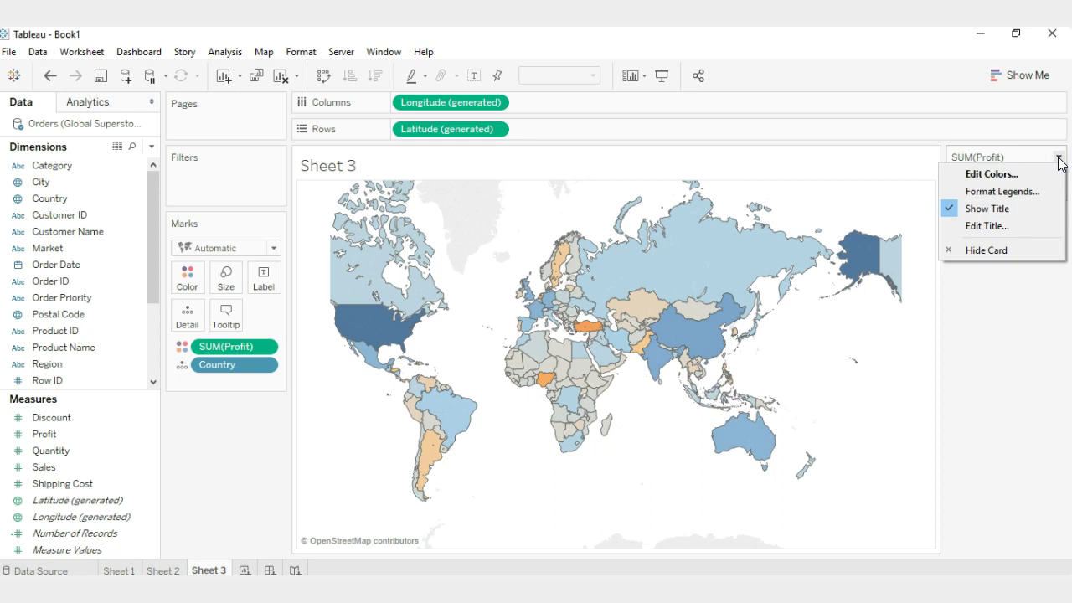
{"action": "left_click", "coordinate": [1008, 175]}
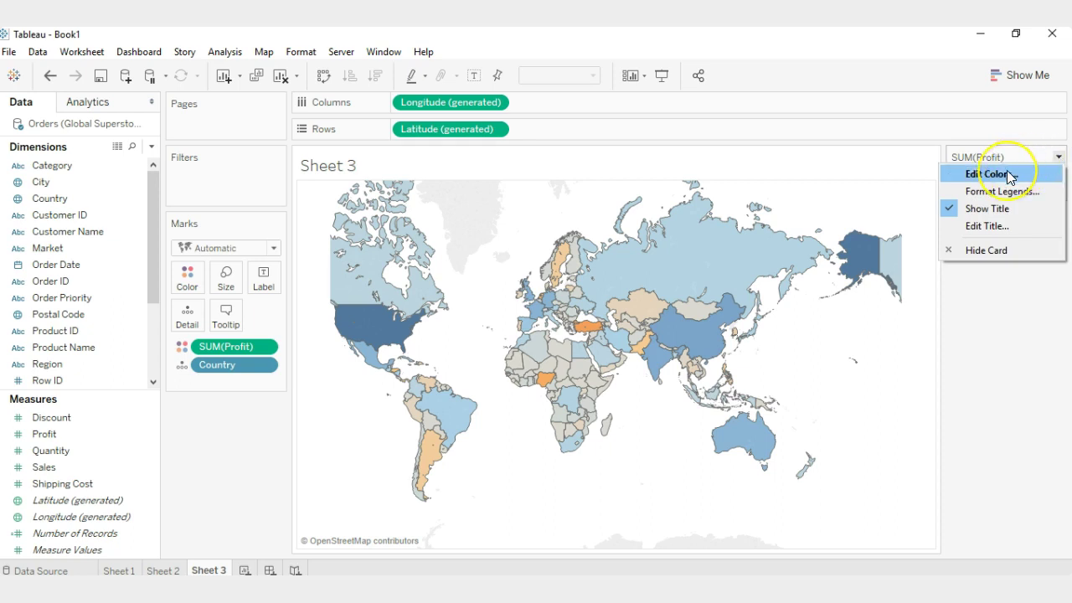
{"action": "left_click", "coordinate": [1007, 174]}
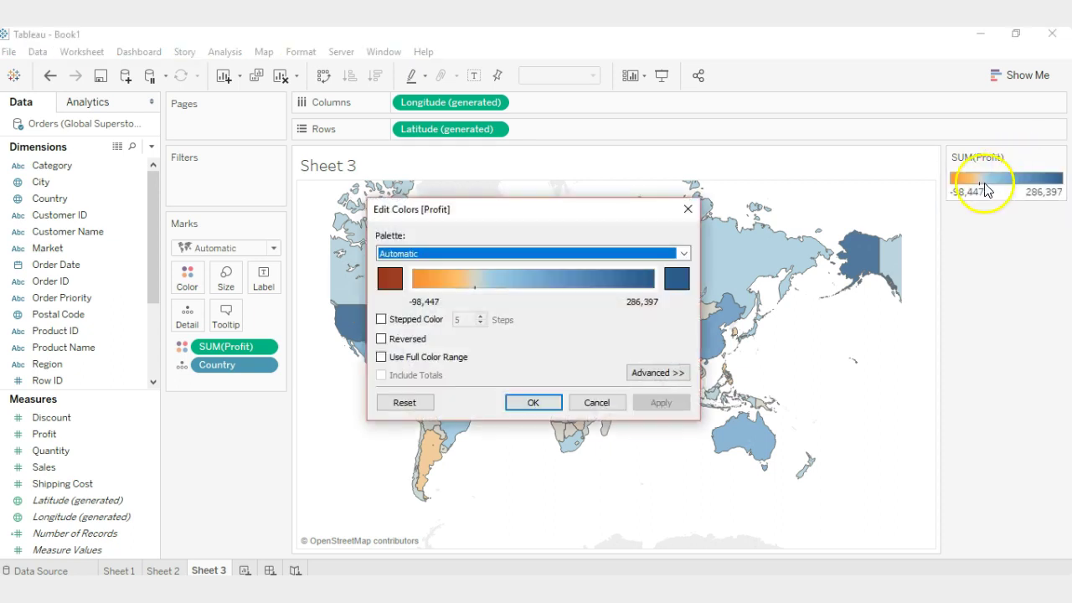
{"action": "left_click", "coordinate": [507, 255]}
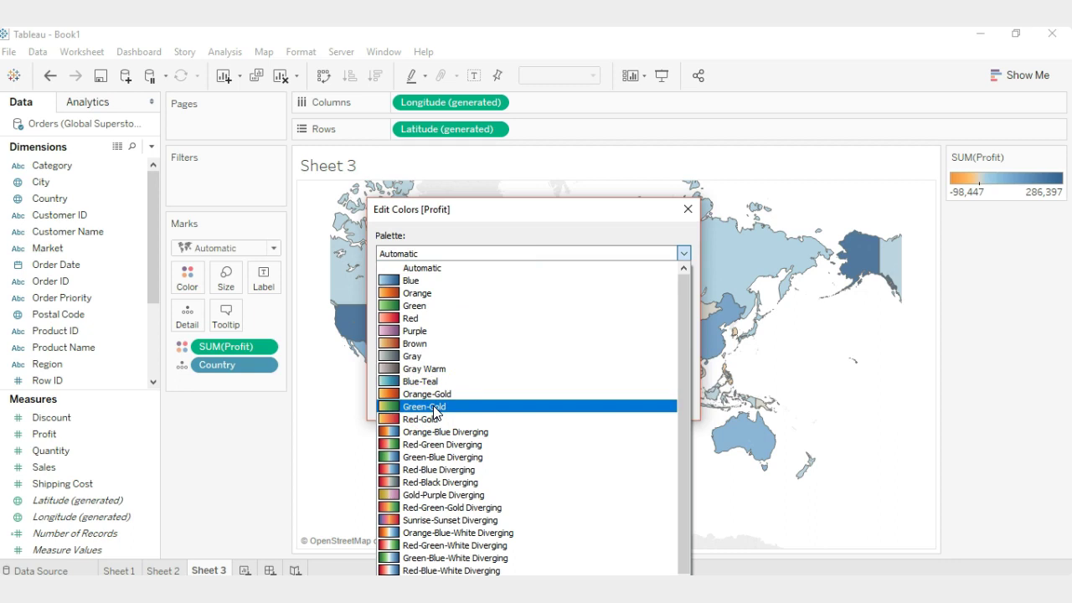
{"action": "left_click", "coordinate": [433, 407]}
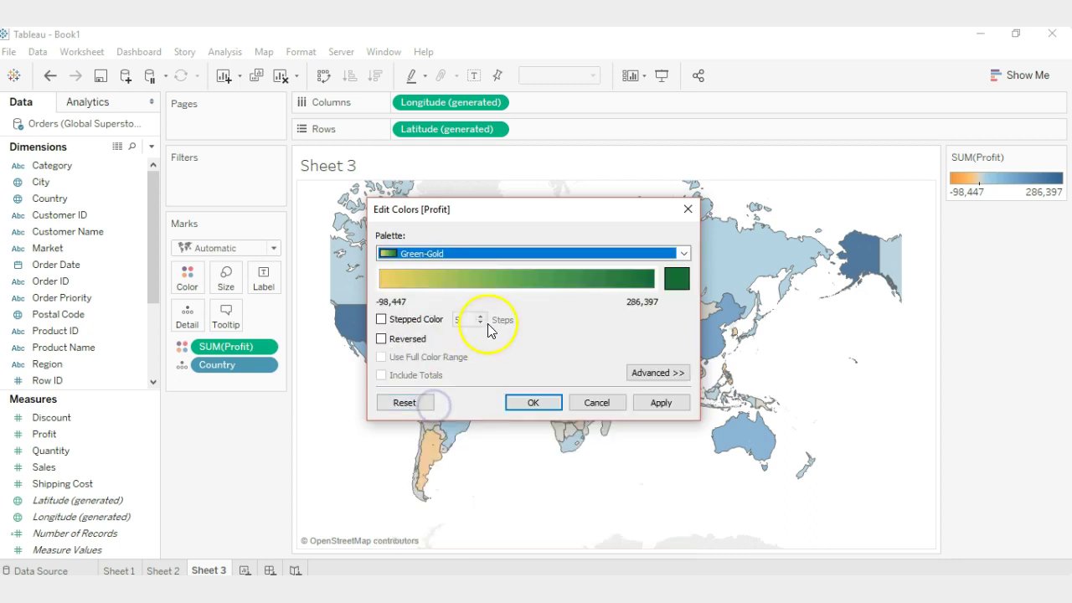
{"action": "left_click", "coordinate": [660, 404]}
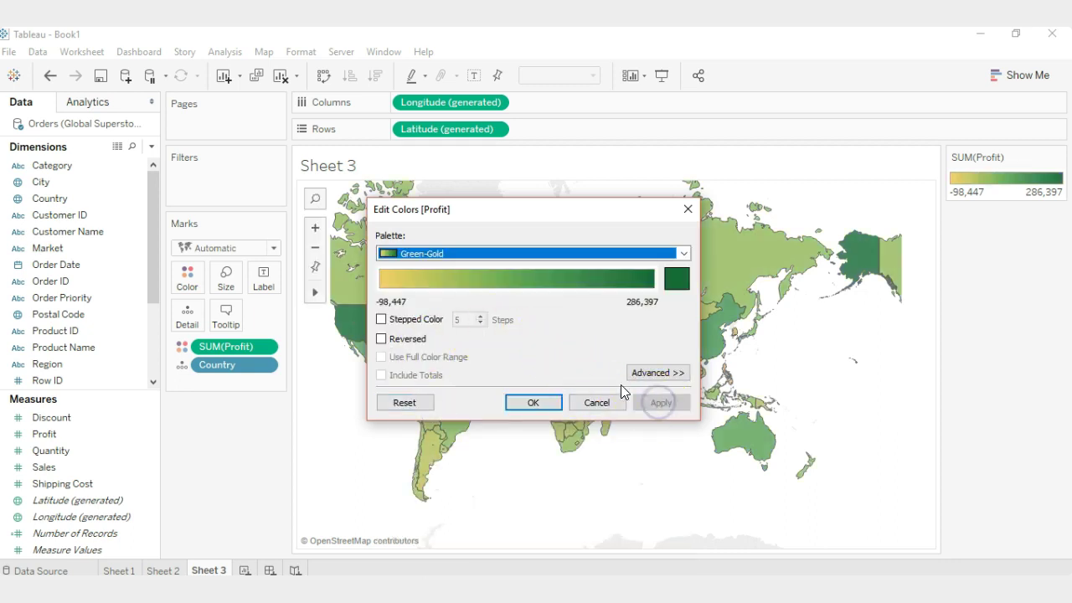
{"action": "left_click", "coordinate": [523, 401]}
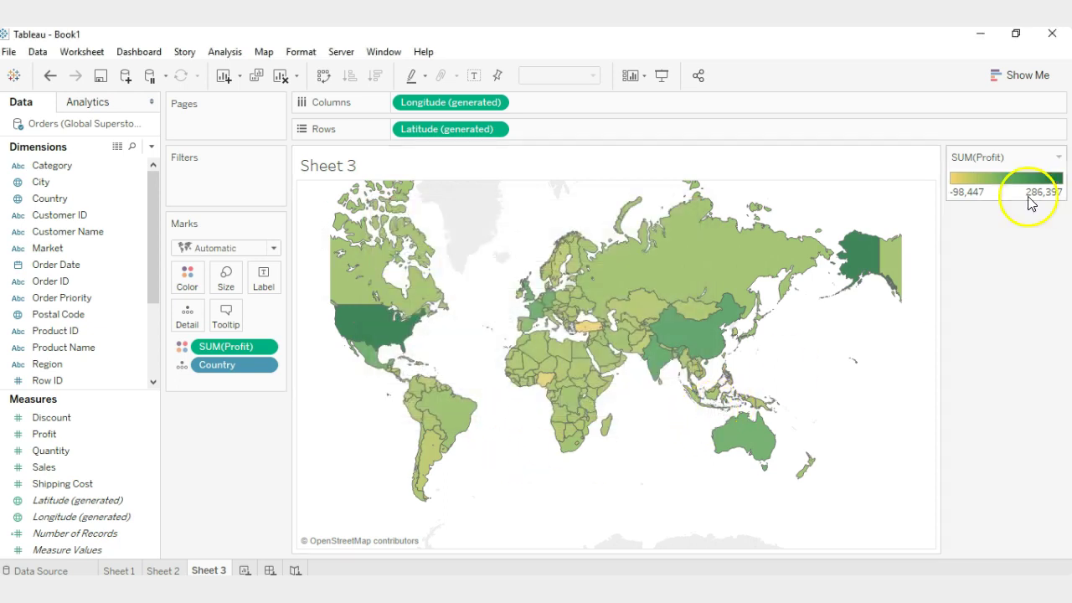
{"action": "mouse_move", "coordinate": [658, 373]}
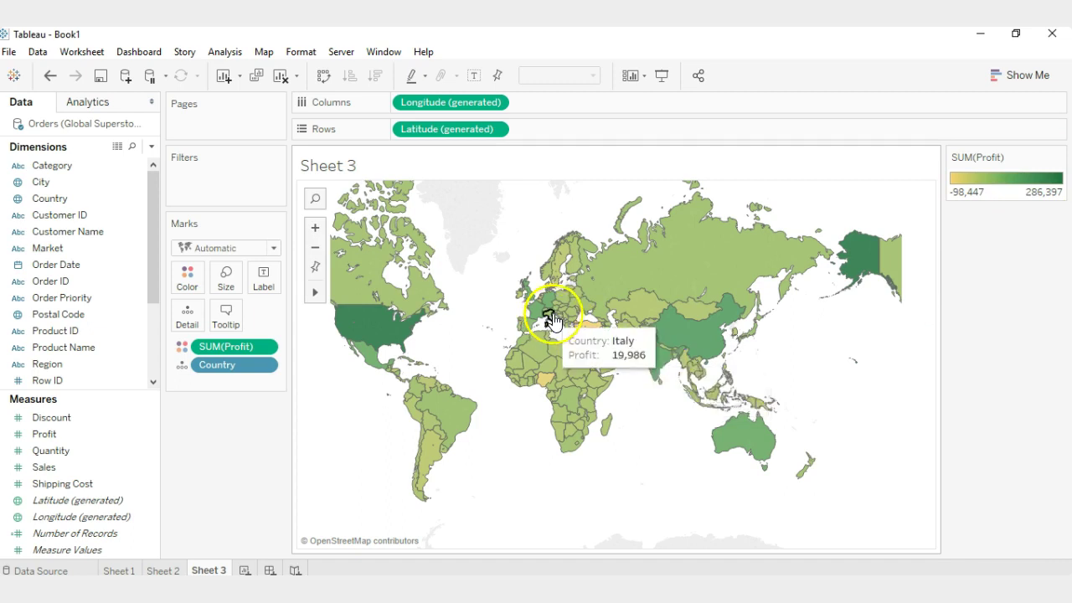
{"action": "mouse_move", "coordinate": [589, 334]}
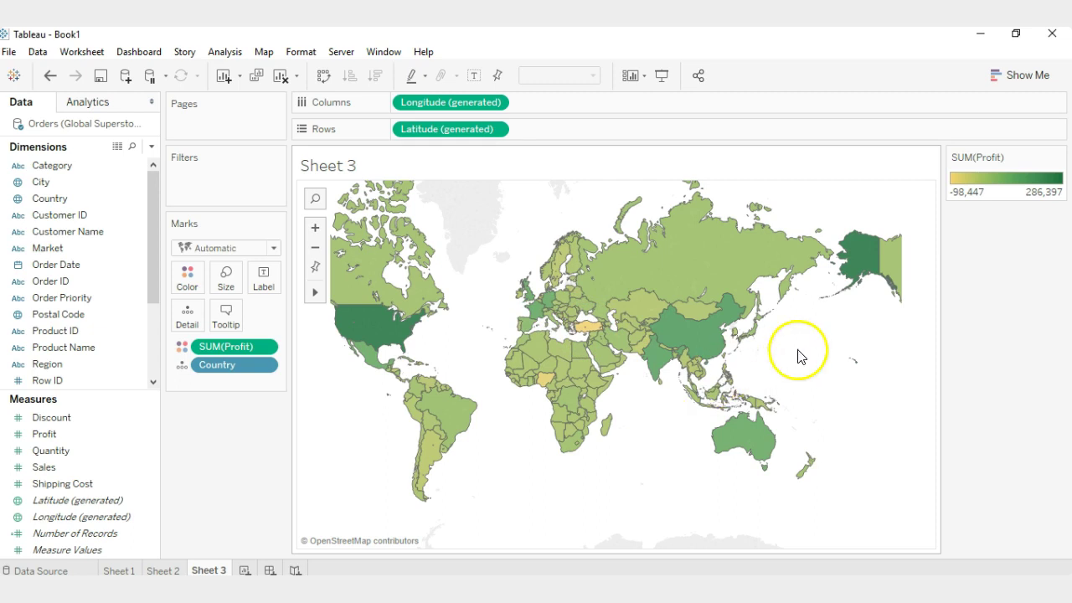
Step: Change the map's Profit color palette to Red-Green-Gold Diverging and apply it
{"action": "left_click", "coordinate": [1059, 158]}
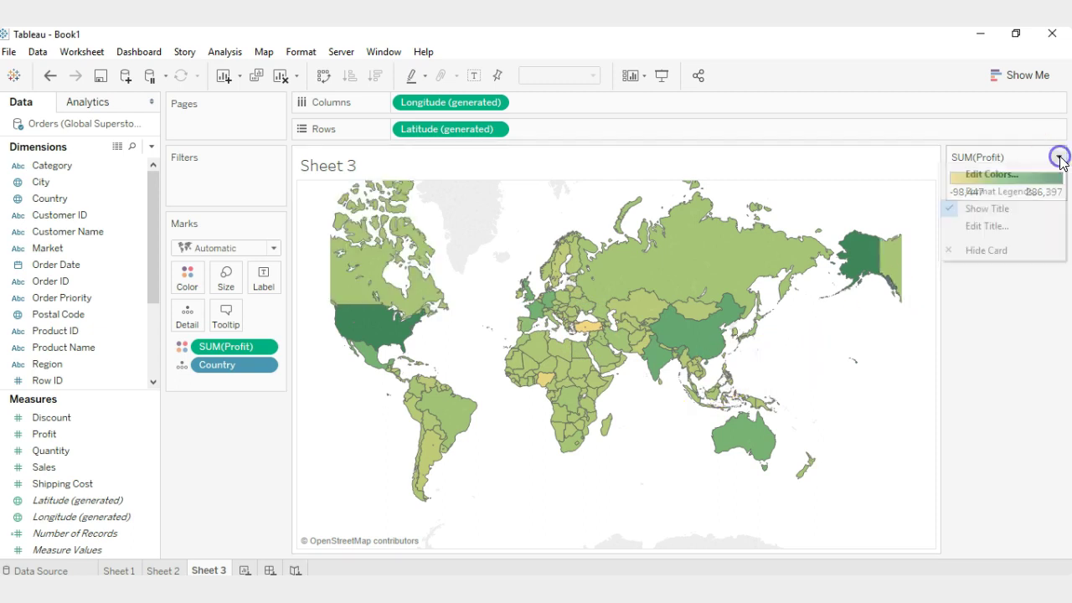
{"action": "left_click", "coordinate": [1010, 175]}
{"action": "left_click", "coordinate": [632, 253]}
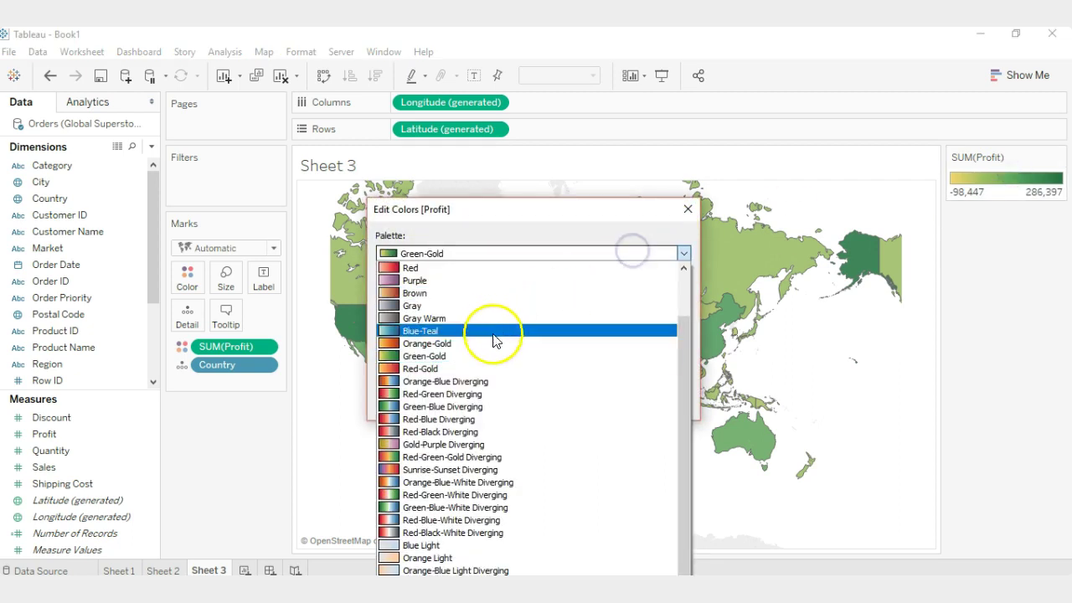
{"action": "left_click", "coordinate": [467, 458]}
{"action": "left_click", "coordinate": [661, 402]}
{"action": "left_click", "coordinate": [556, 403]}
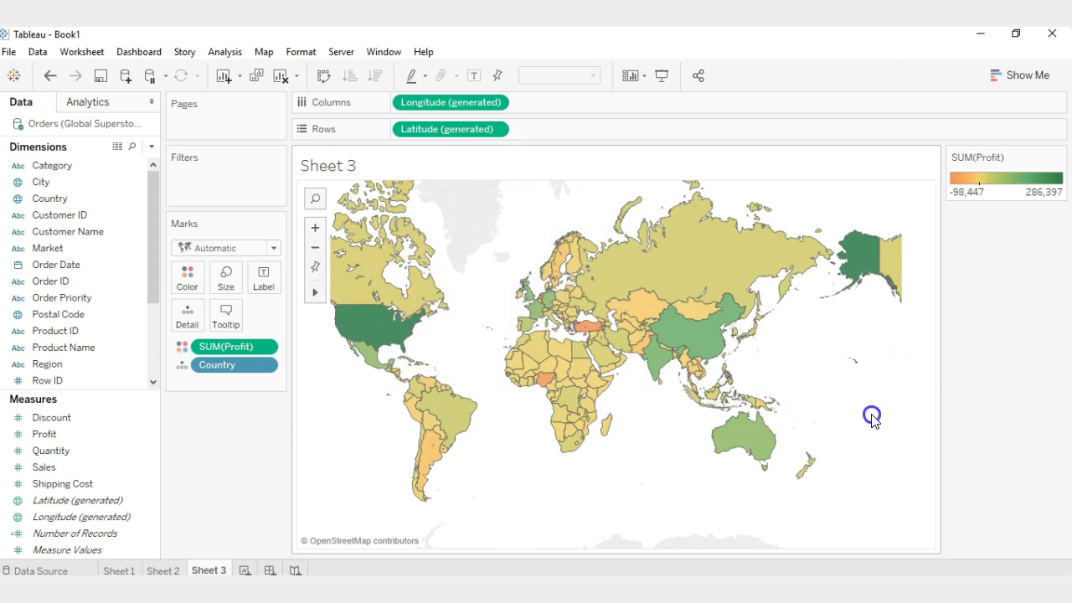
Step: Undo the last color palette change on the Sheet 3 Profit map
{"action": "left_click", "coordinate": [993, 357]}
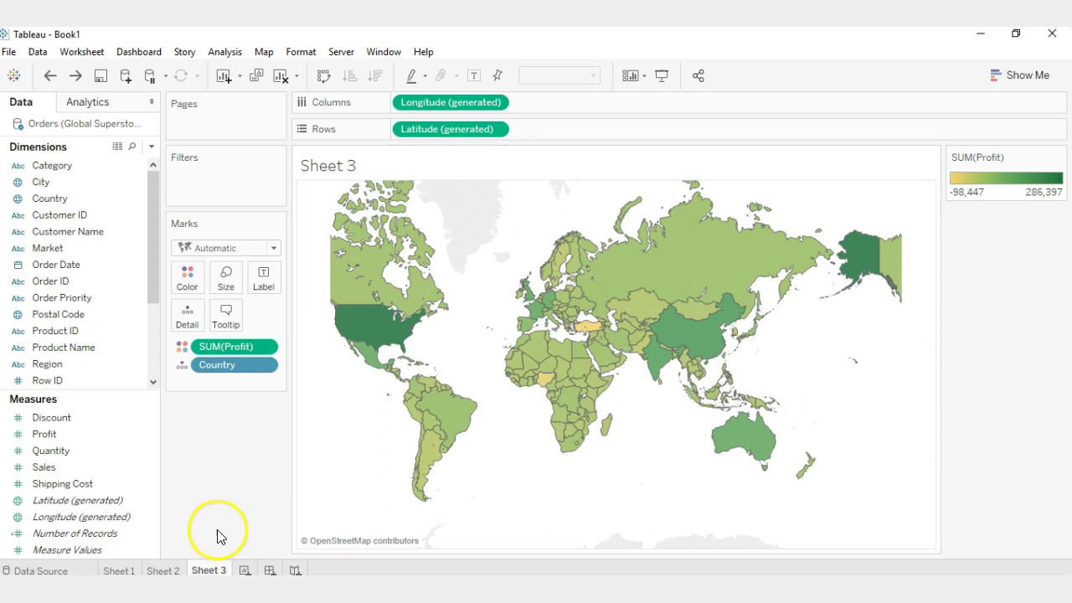
Step: Create a new worksheet with a text table of Profit and Sales by Sub-Category, and widen the table's columns
{"action": "left_click", "coordinate": [244, 570]}
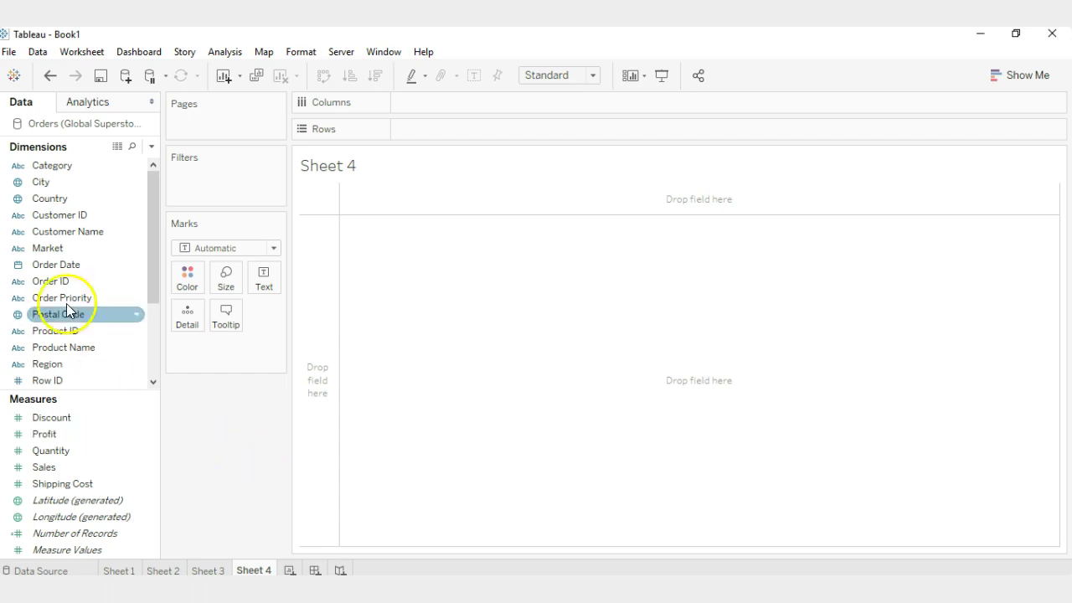
{"action": "scroll", "coordinate": [70, 305], "scroll_direction": "down", "scroll_amount": 3}
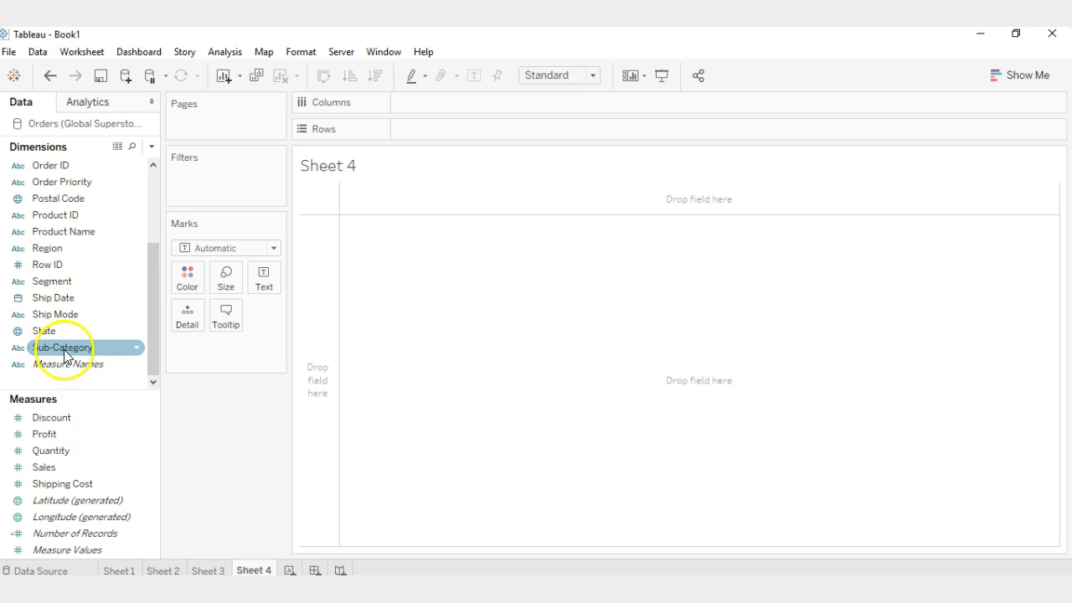
{"action": "double_click", "coordinate": [65, 350]}
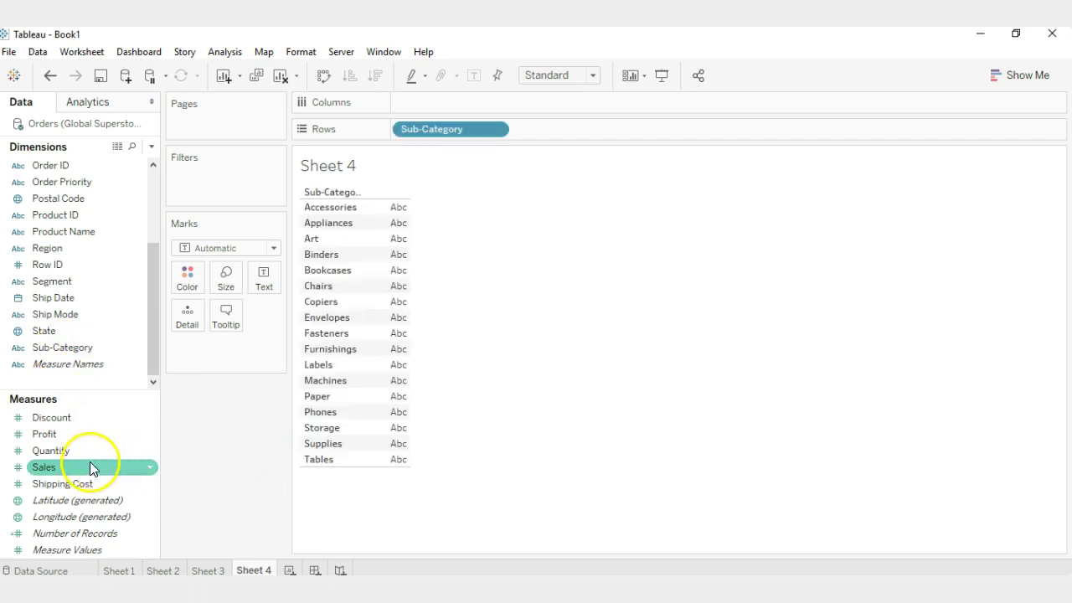
{"action": "double_click", "coordinate": [48, 435]}
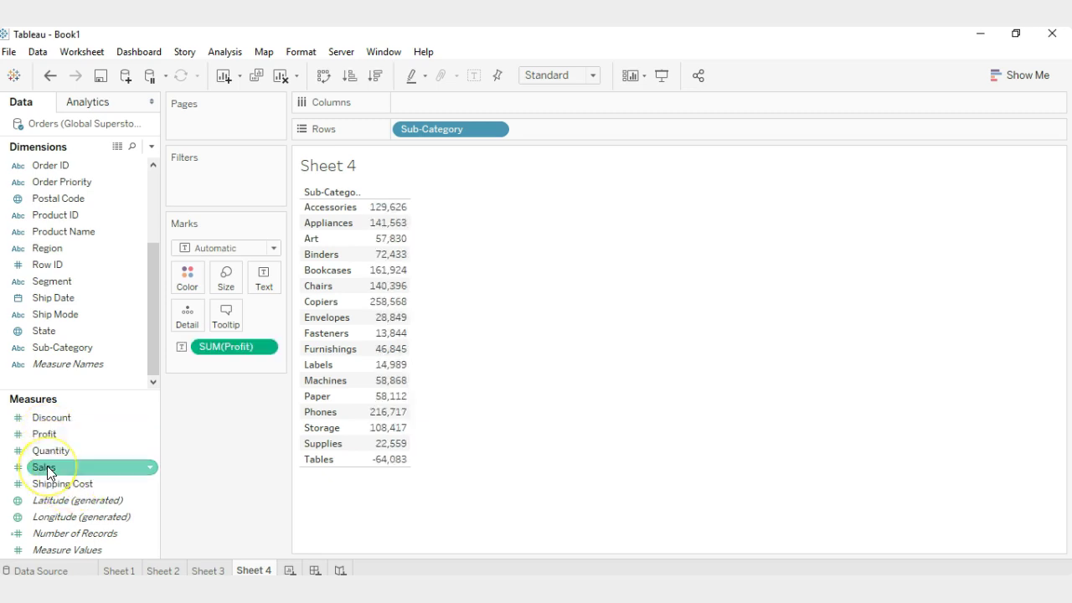
{"action": "double_click", "coordinate": [47, 466]}
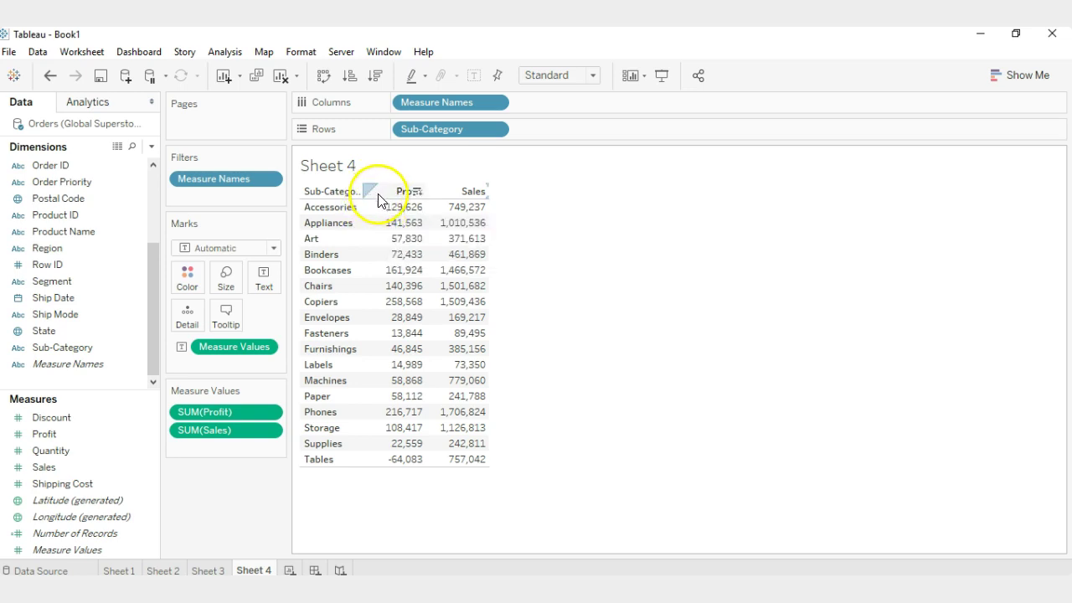
{"action": "mouse_move", "coordinate": [480, 210]}
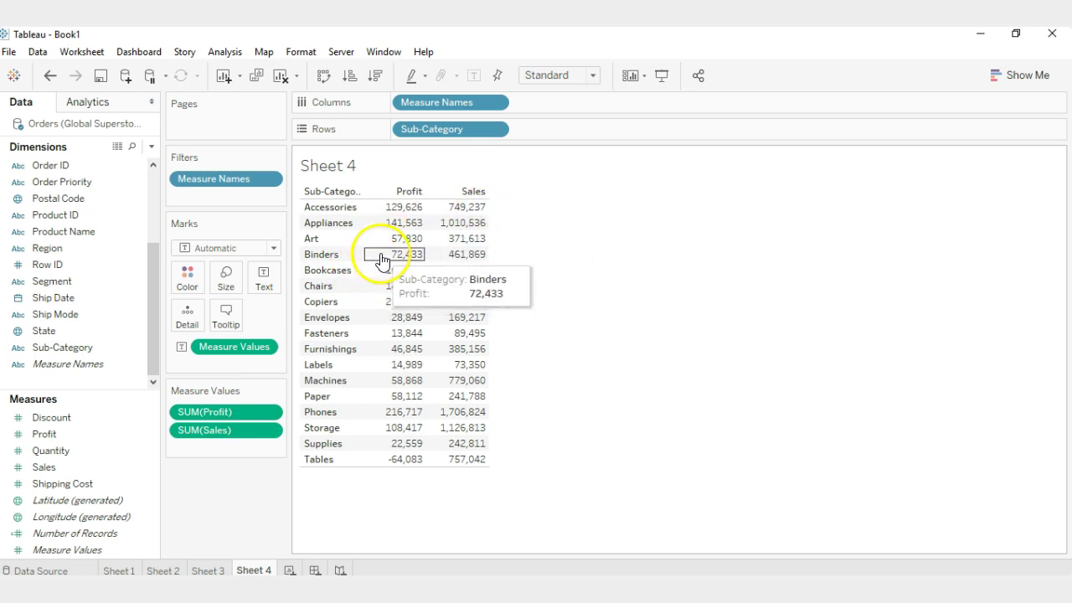
{"action": "left_click_drag", "start_coordinate": [364, 251], "coordinate": [413, 251]}
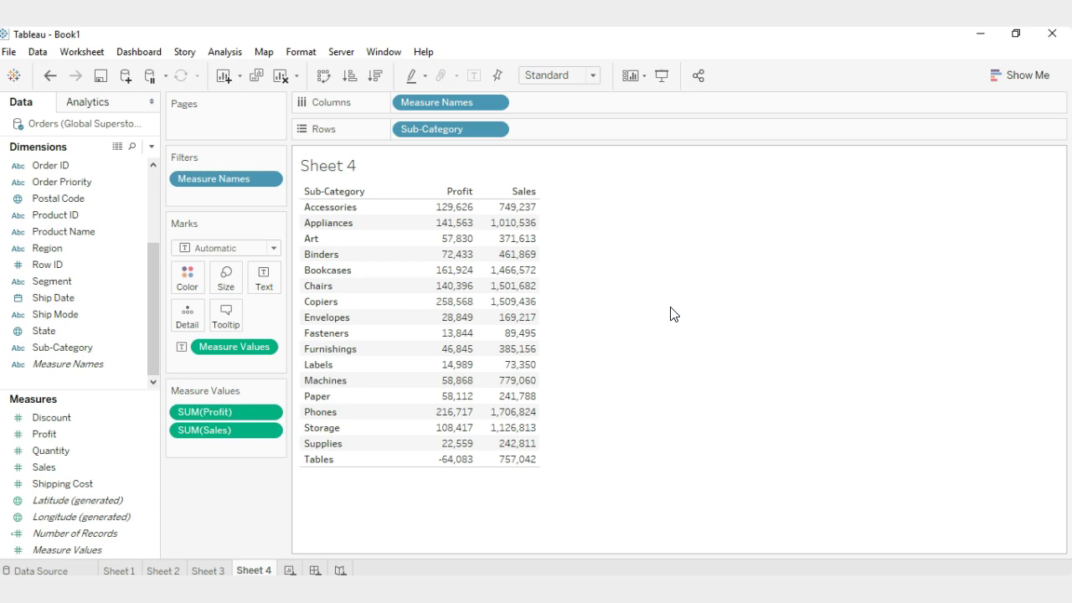
Step: Create a calculated field from the Discount measure and name it Cost
{"action": "left_click", "coordinate": [79, 480]}
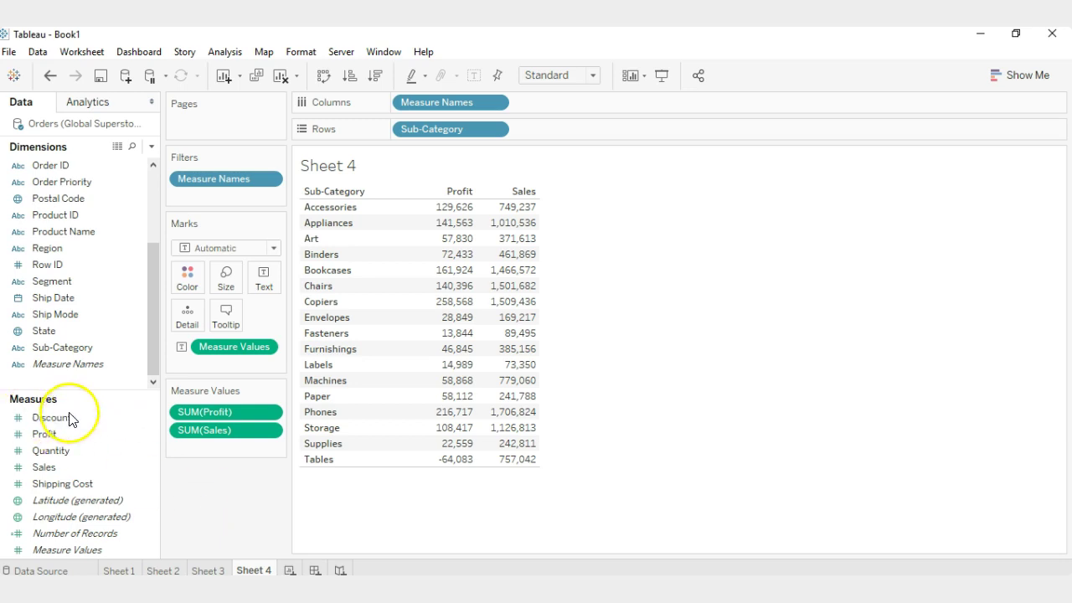
{"action": "right_click", "coordinate": [149, 423]}
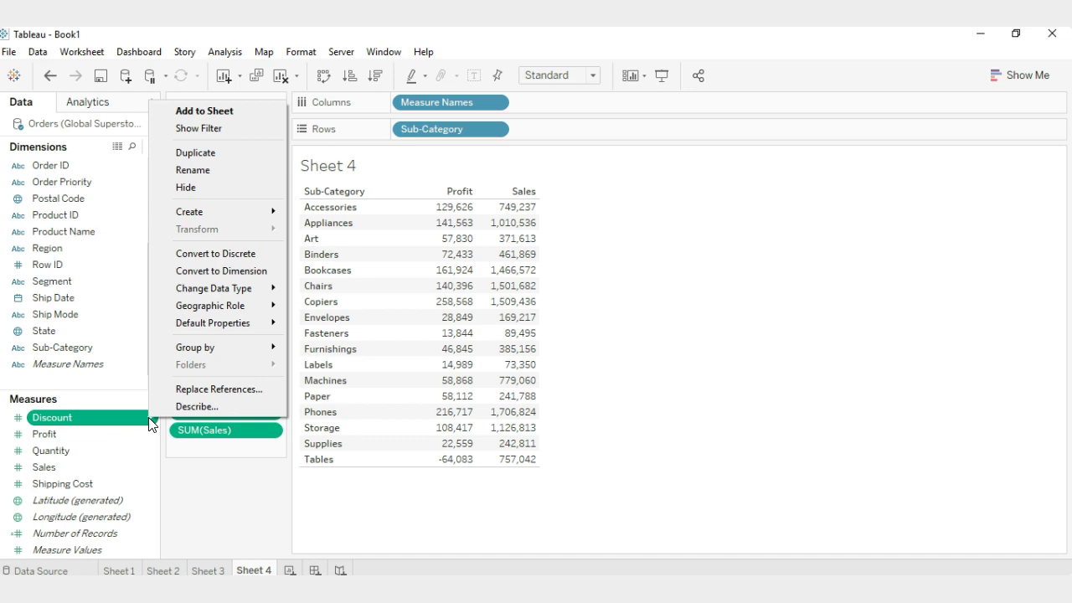
{"action": "mouse_move", "coordinate": [244, 211]}
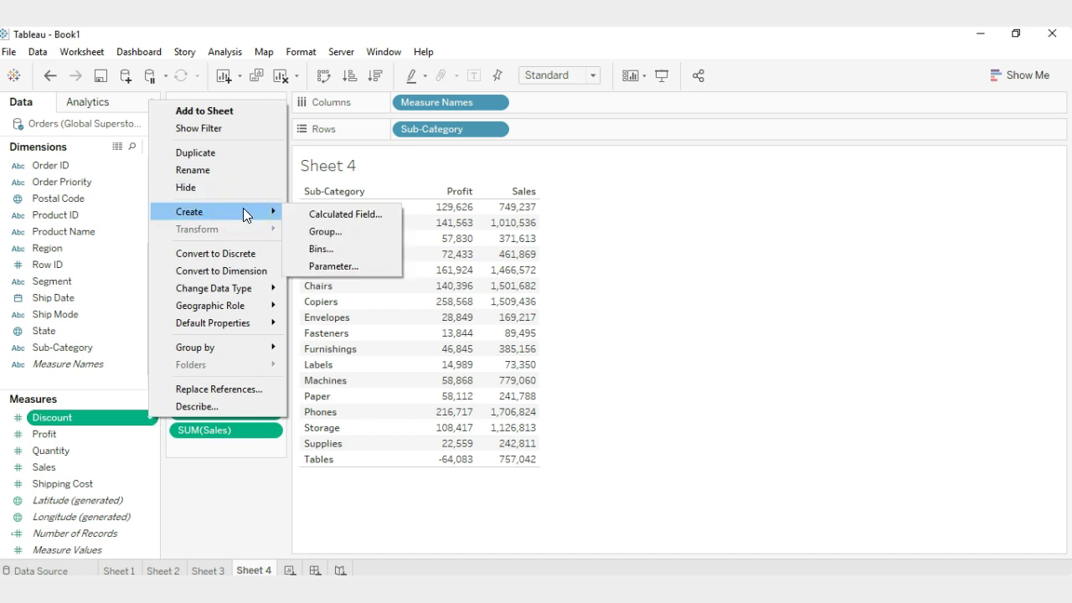
{"action": "left_click", "coordinate": [358, 218]}
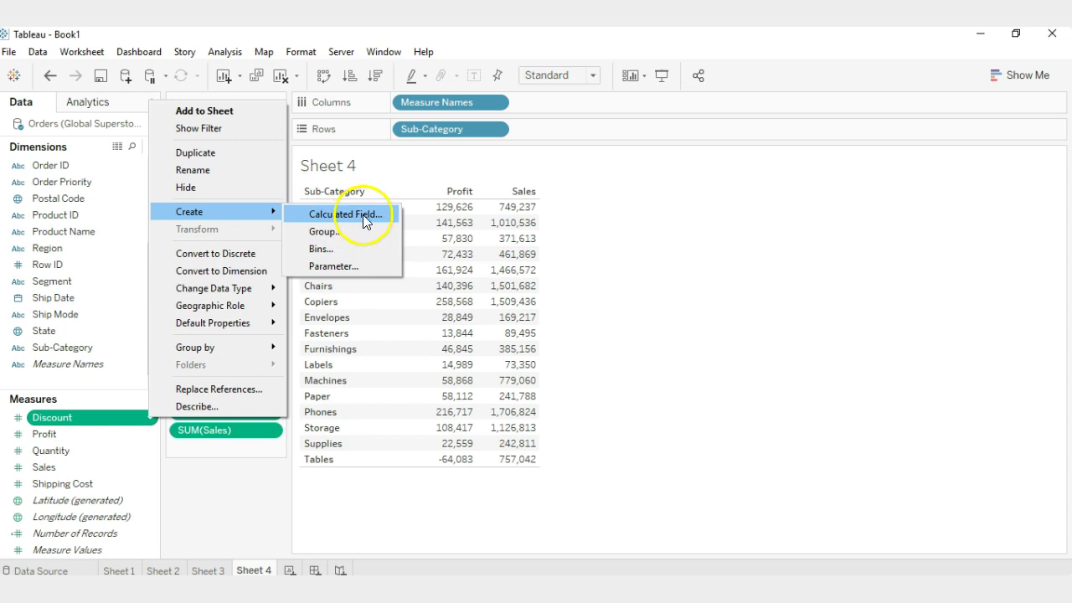
{"action": "left_click", "coordinate": [350, 219]}
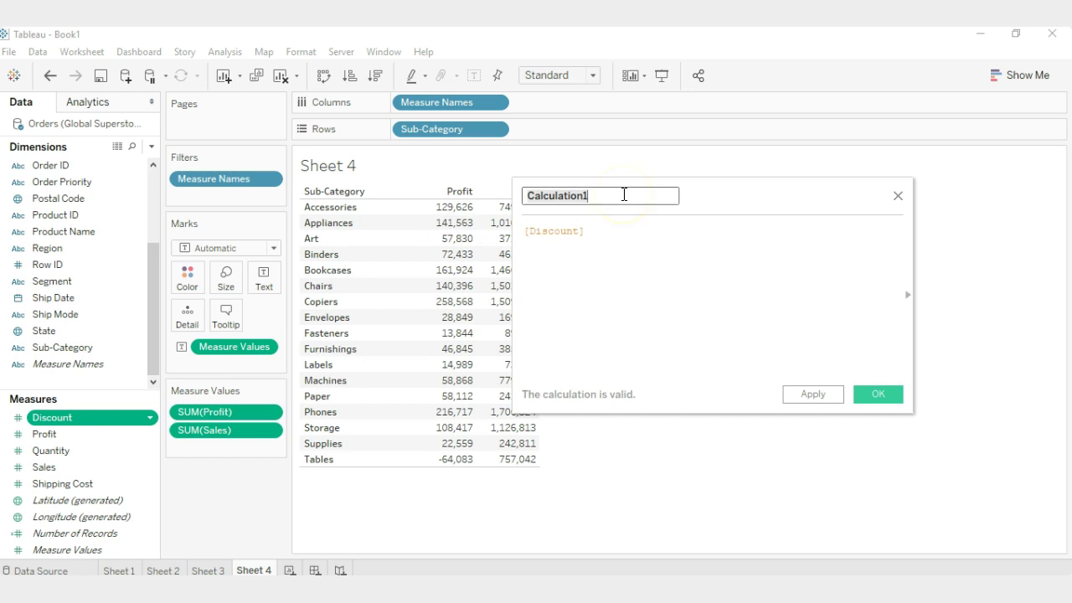
{"action": "type", "text": "C"}
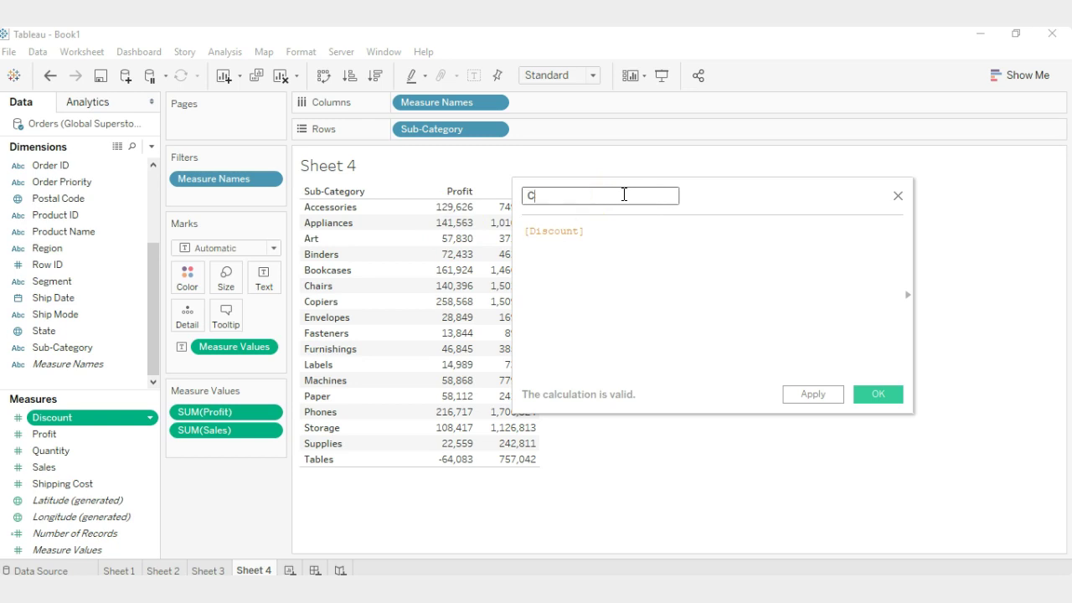
{"action": "type", "text": "ost"}
Step: Replace the default formula of the Cost calculation with SUM([Sales])
{"action": "left_click", "coordinate": [598, 238]}
{"action": "key", "text": "BackSpace"}
{"action": "key", "text": "BackSpace"}
{"action": "key", "text": "BackSpace"}
{"action": "key", "text": "BackSpace"}
{"action": "key", "text": "BackSpace"}
{"action": "key", "text": "BackSpace"}
{"action": "key", "text": "BackSpace"}
{"action": "key", "text": "BackSpace"}
{"action": "key", "text": "BackSpace"}
{"action": "key", "text": "BackSpace"}
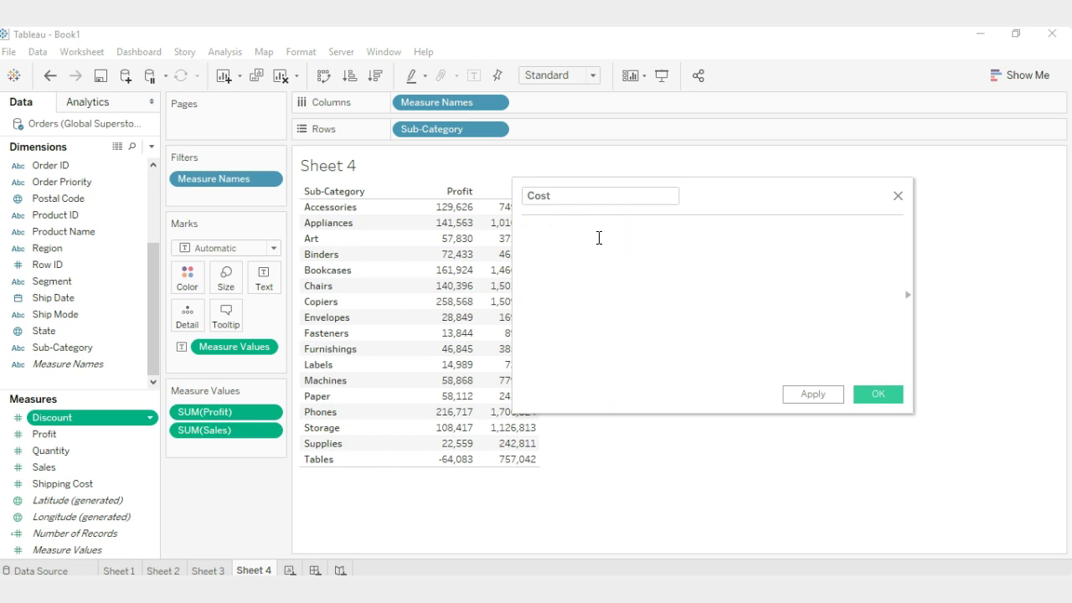
{"action": "type", "text": "sum"}
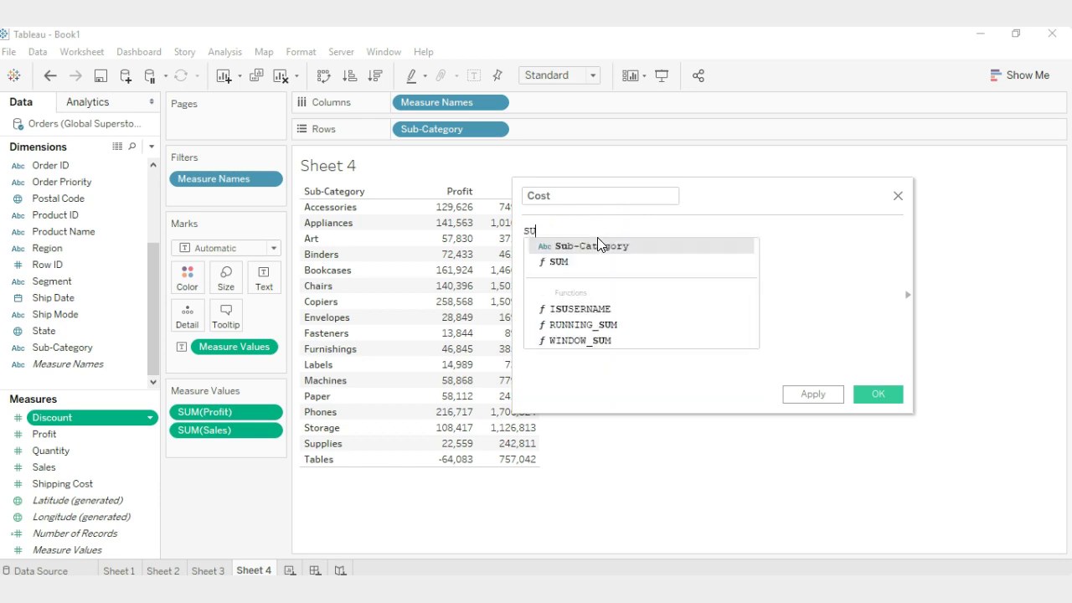
{"action": "key", "text": "Return"}
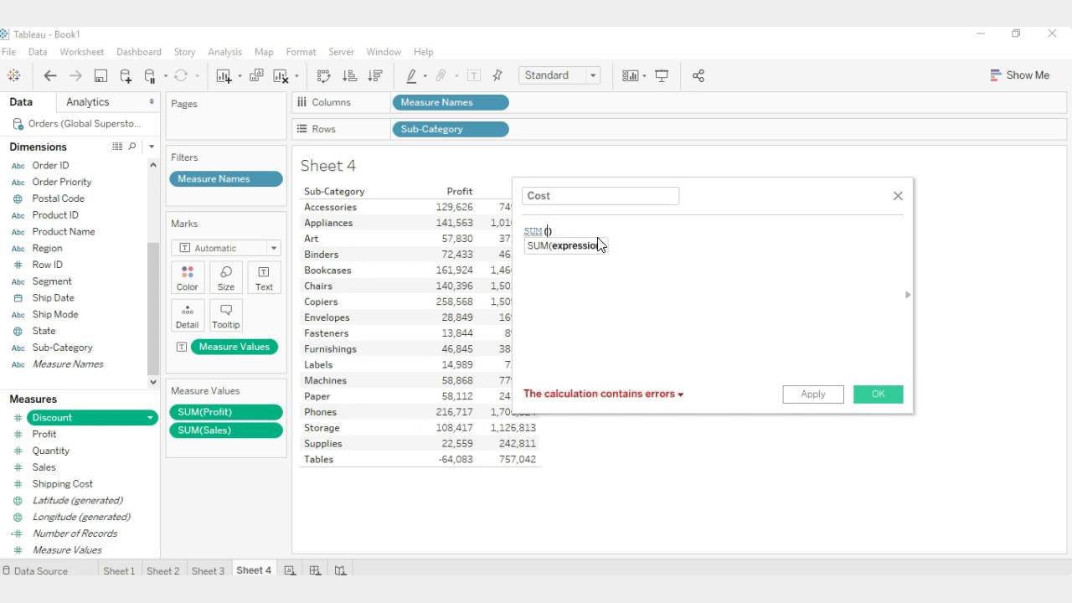
{"action": "type", "text": "sale"}
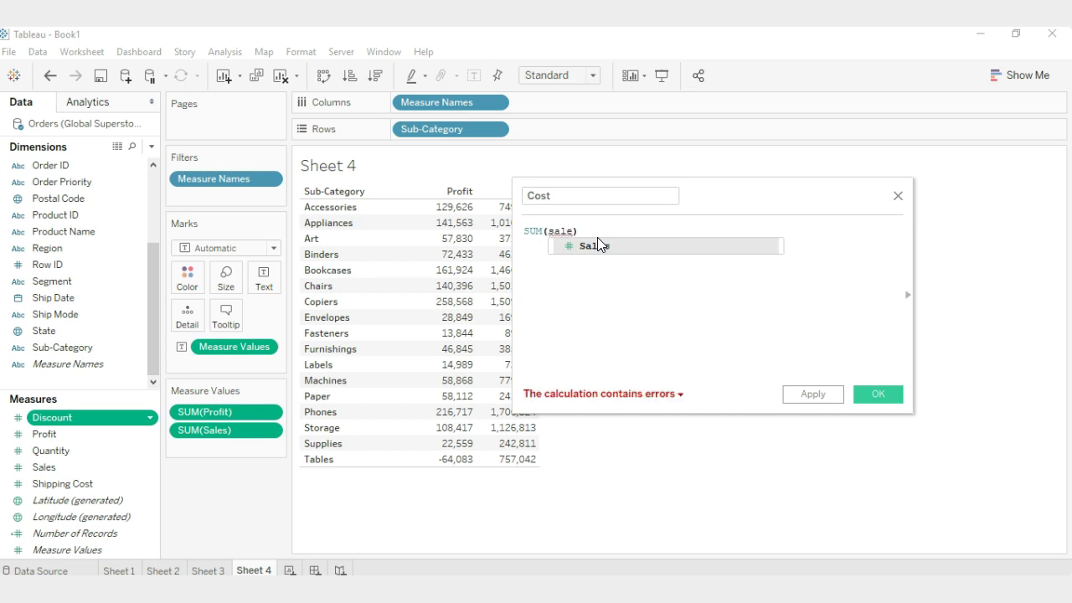
{"action": "double_click", "coordinate": [598, 243]}
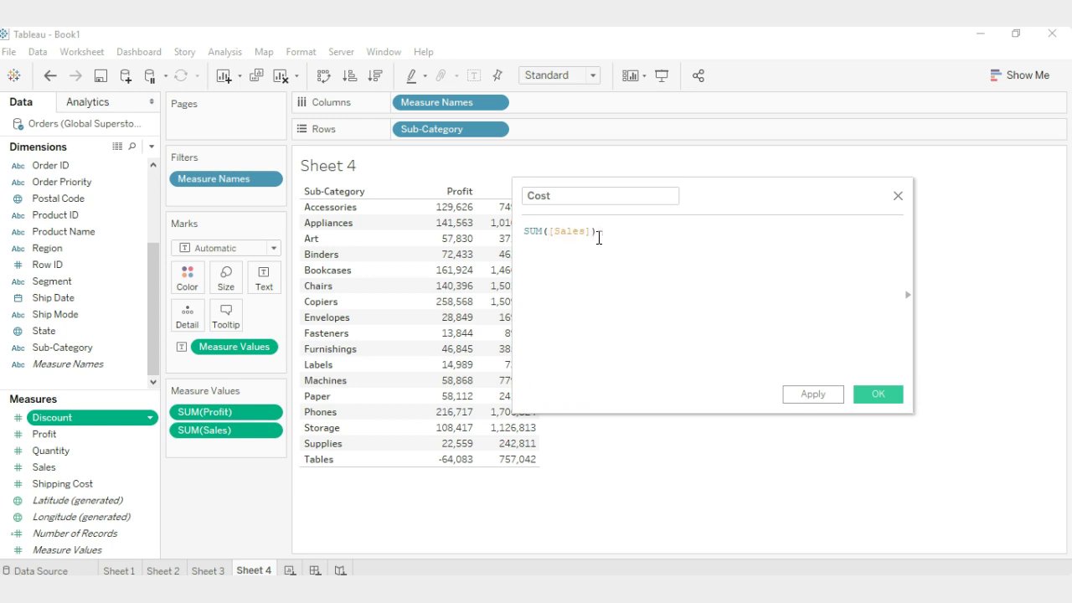
Step: Complete the Cost formula as SUM([Sales])-SUM([Profit]) and save the calculated field
{"action": "type", "text": "-SUM("}
{"action": "type", "text": "pro"}
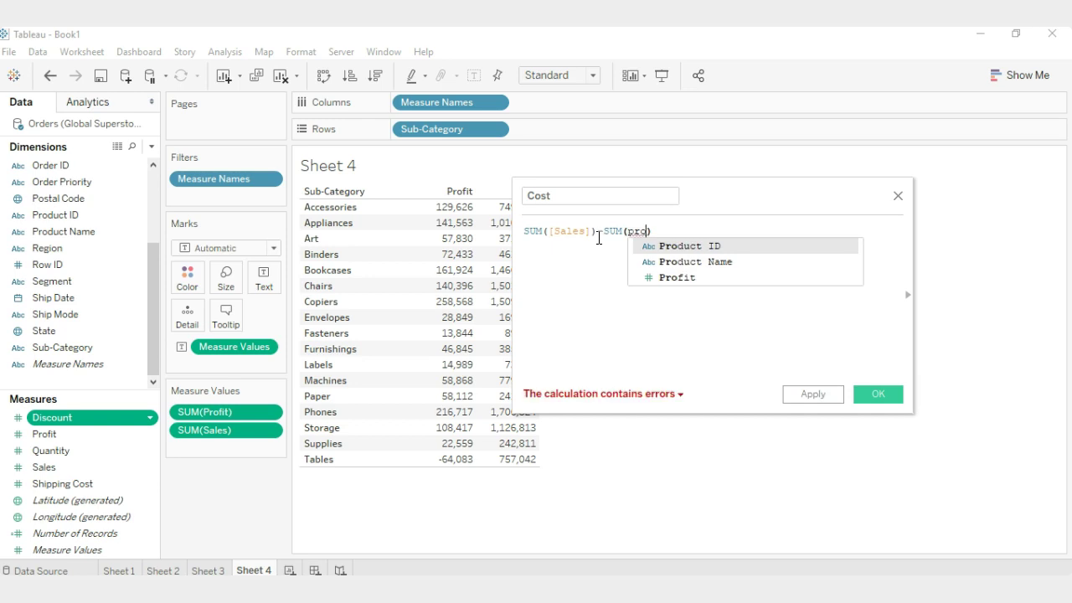
{"action": "key", "text": "Down"}
{"action": "key", "text": "Down"}
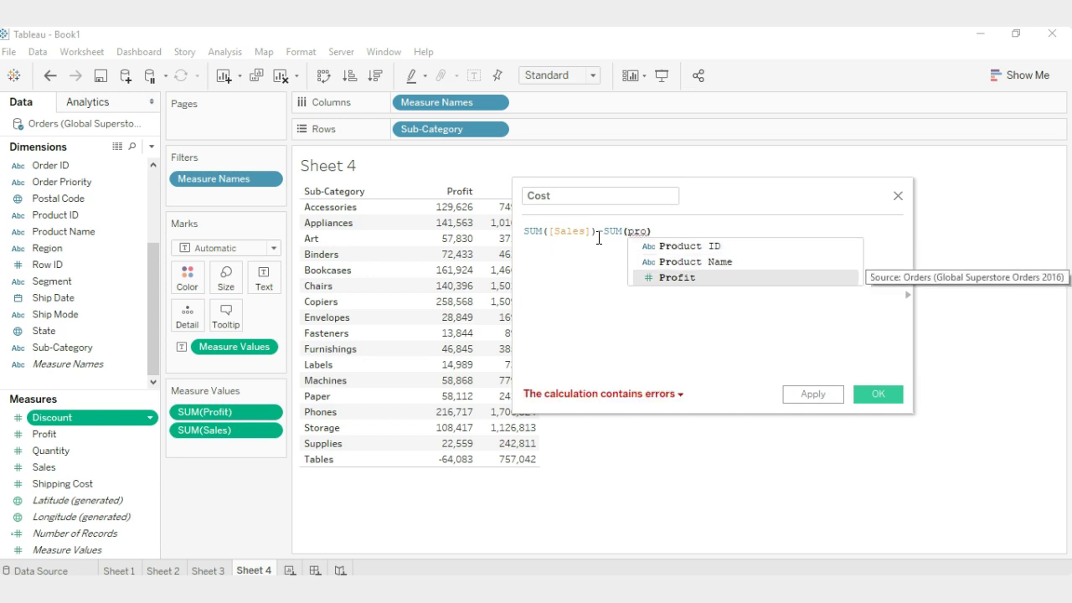
{"action": "key", "text": "Return"}
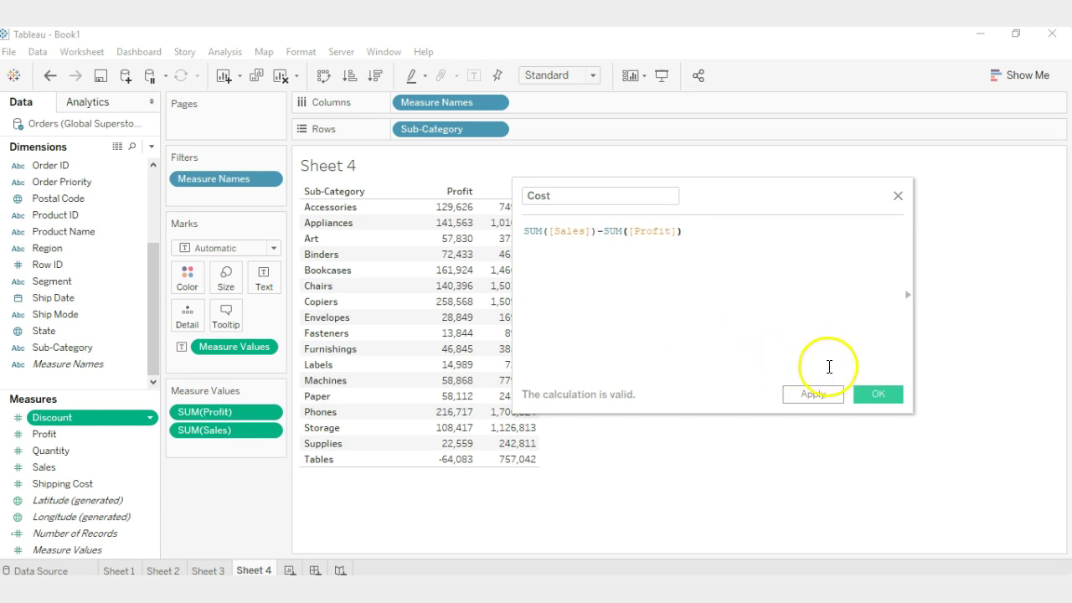
{"action": "left_click", "coordinate": [880, 394]}
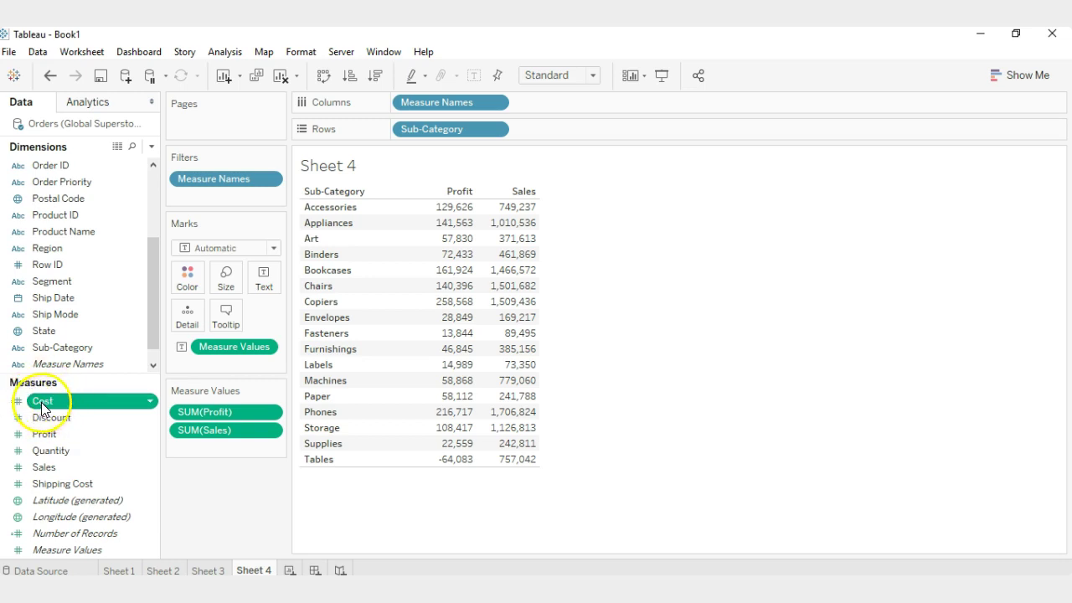
Step: Add the Cost measure to the Sub-Category table alongside Profit and Sales
{"action": "double_click", "coordinate": [43, 405]}
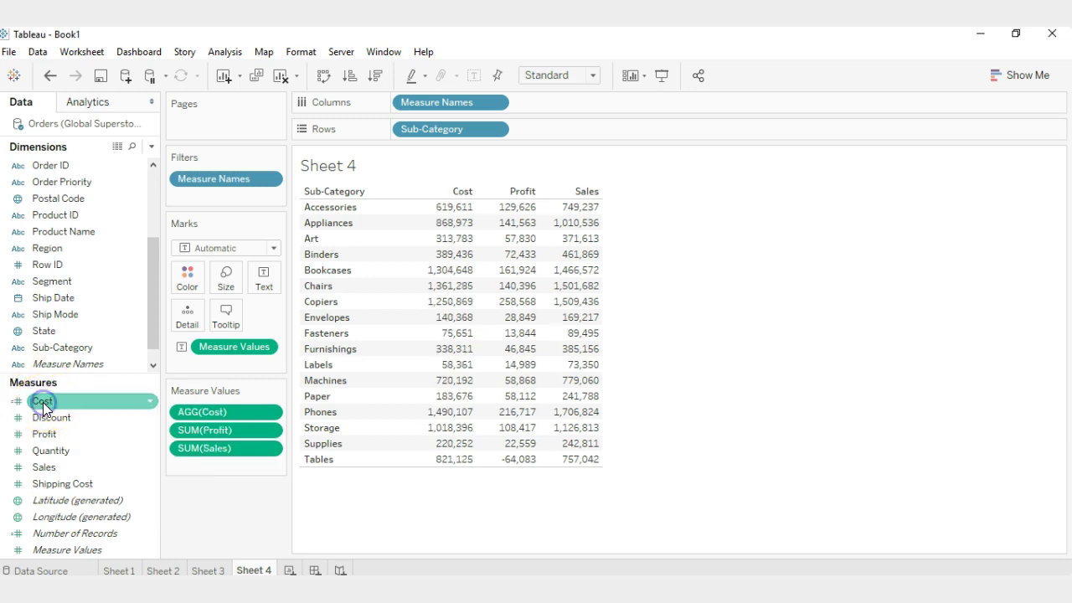
{"action": "mouse_move", "coordinate": [451, 214]}
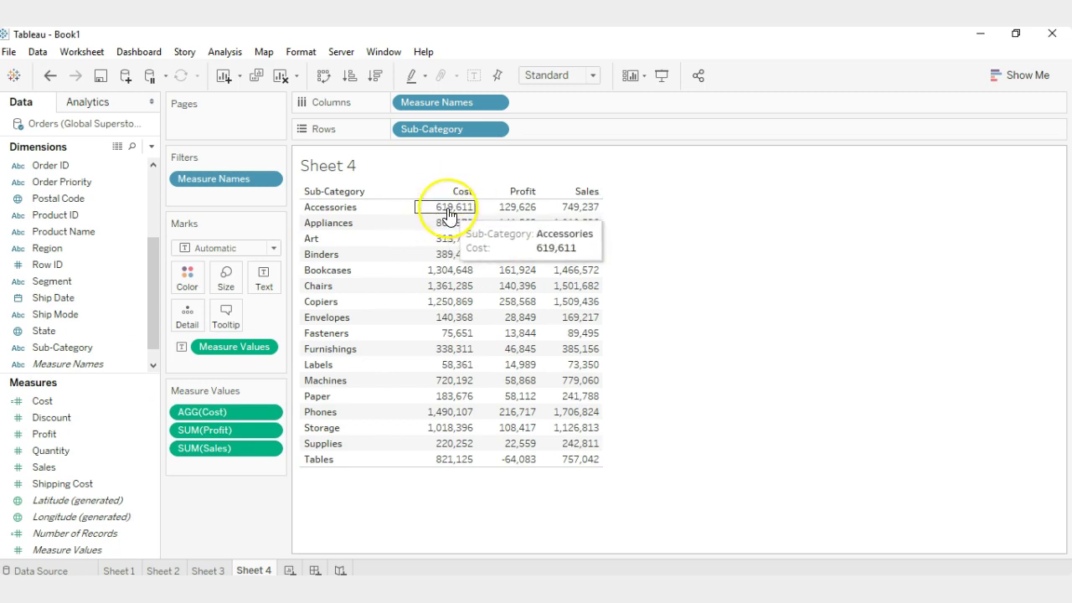
{"action": "mouse_move", "coordinate": [526, 217]}
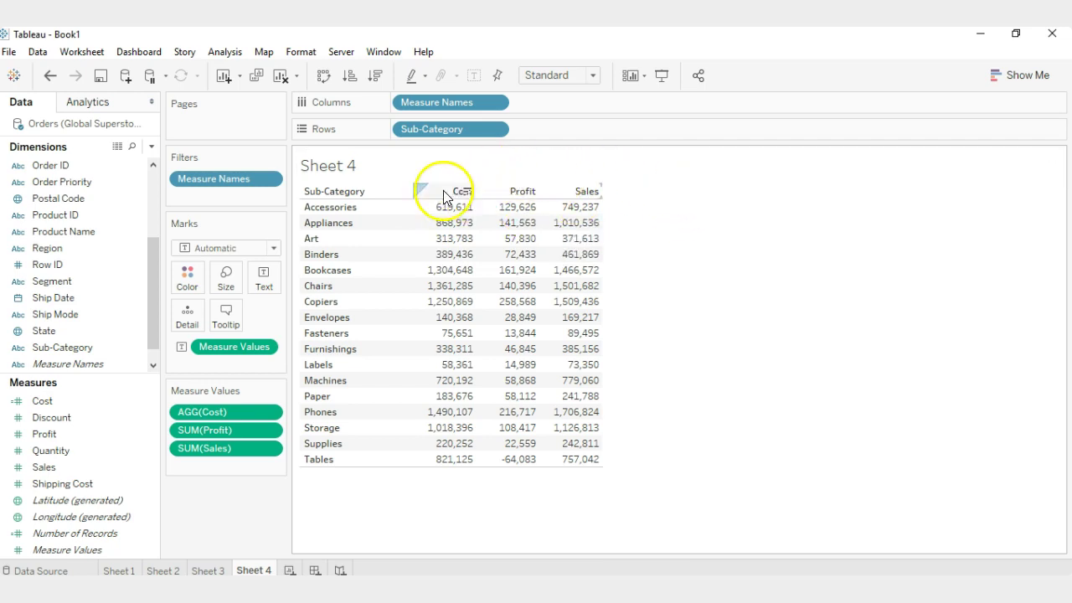
Step: Open a new calculation based on Cost and filter its function reference list to the Number category
{"action": "double_click", "coordinate": [444, 197]}
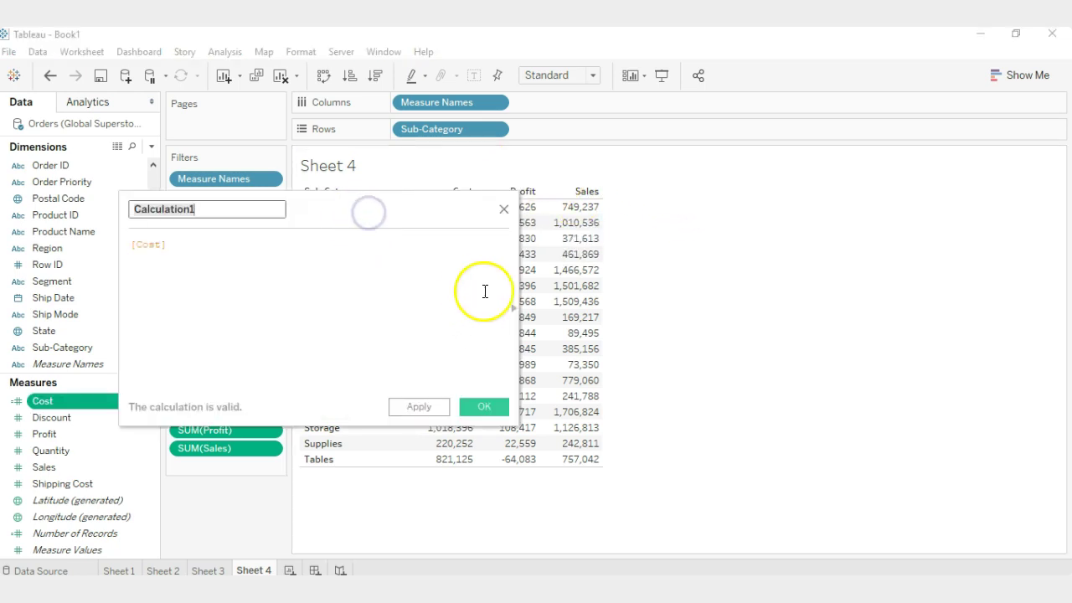
{"action": "left_click", "coordinate": [513, 311]}
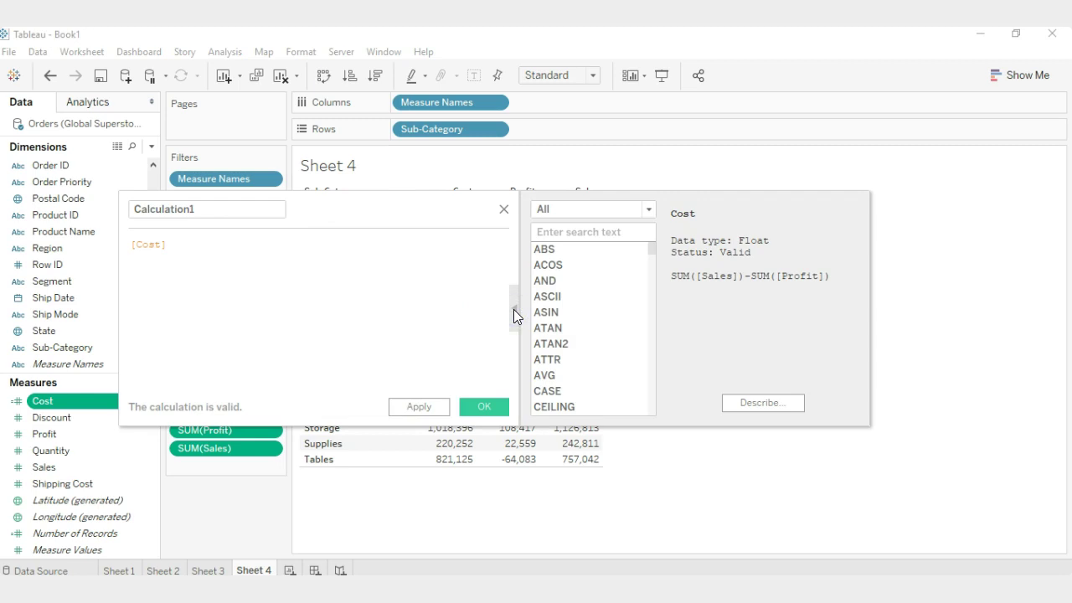
{"action": "left_click", "coordinate": [513, 310]}
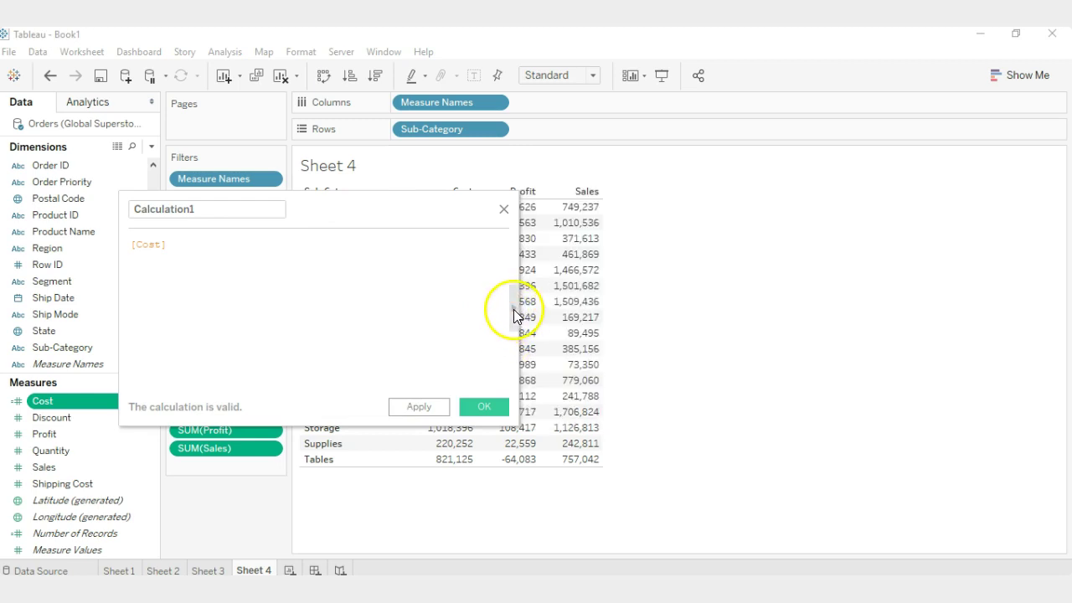
{"action": "left_click", "coordinate": [513, 309]}
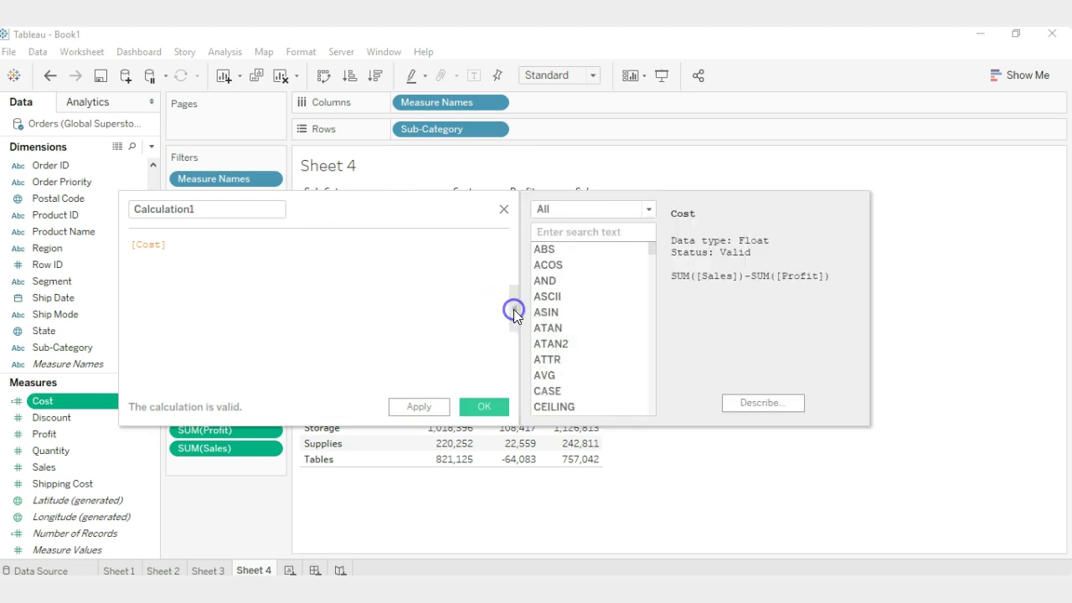
{"action": "left_click", "coordinate": [553, 251]}
{"action": "left_click", "coordinate": [649, 211]}
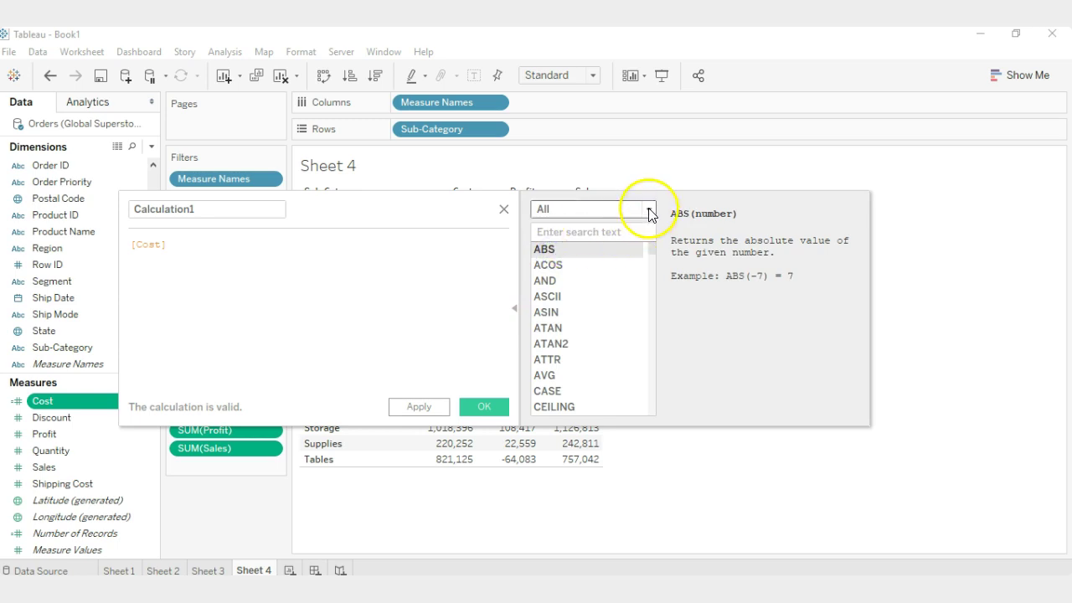
{"action": "left_click", "coordinate": [564, 240]}
{"action": "left_click", "coordinate": [569, 213]}
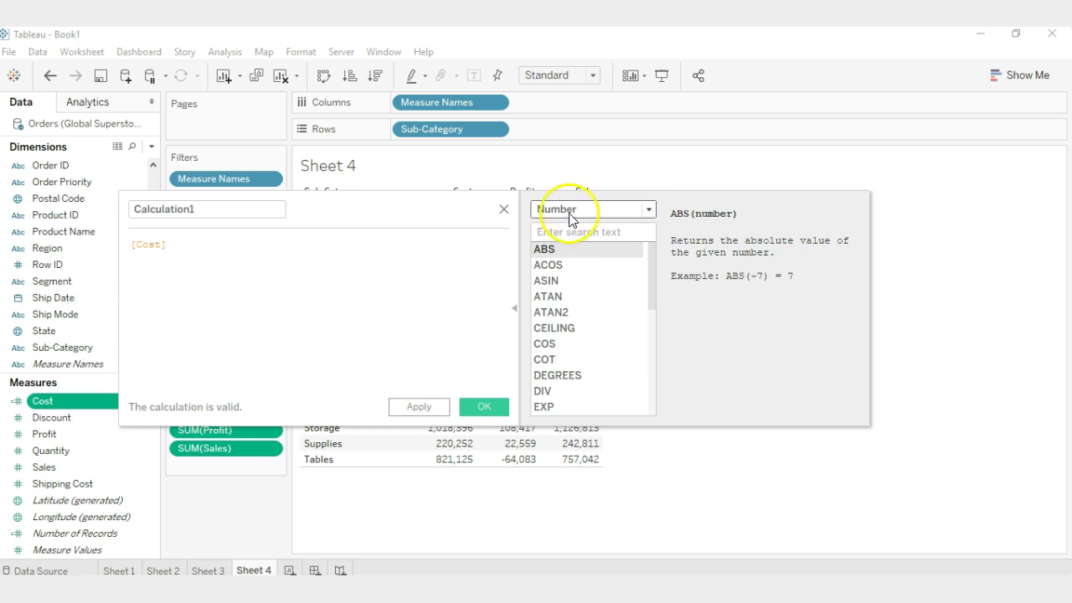
Step: Read the descriptions of number functions such as ABS, ASIN, CEILING, COS and LOG
{"action": "left_click", "coordinate": [544, 249]}
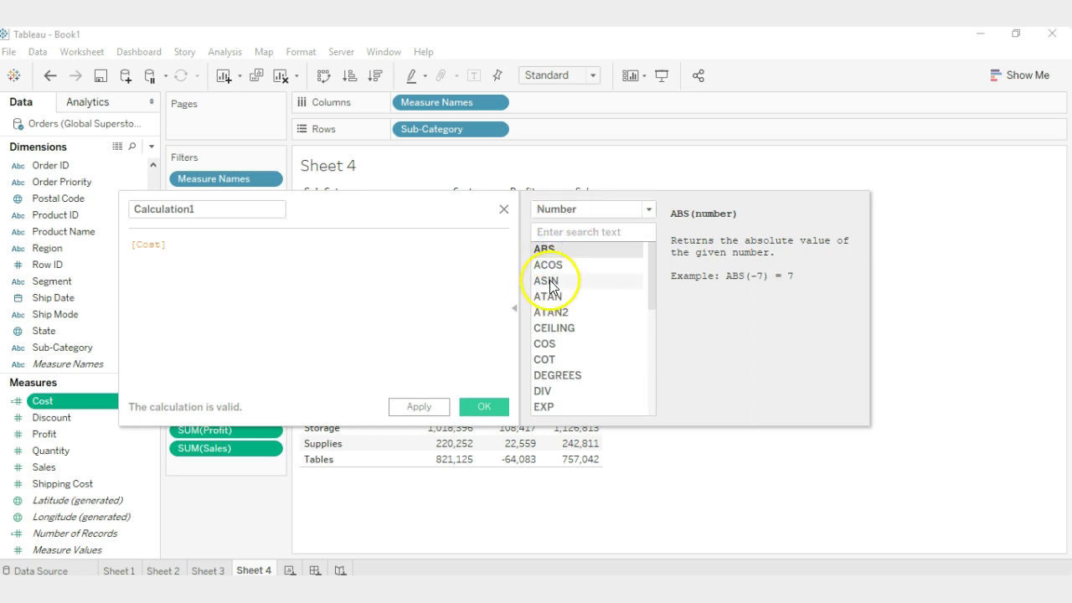
{"action": "left_click", "coordinate": [548, 283]}
{"action": "left_click", "coordinate": [555, 328]}
{"action": "left_click", "coordinate": [552, 344]}
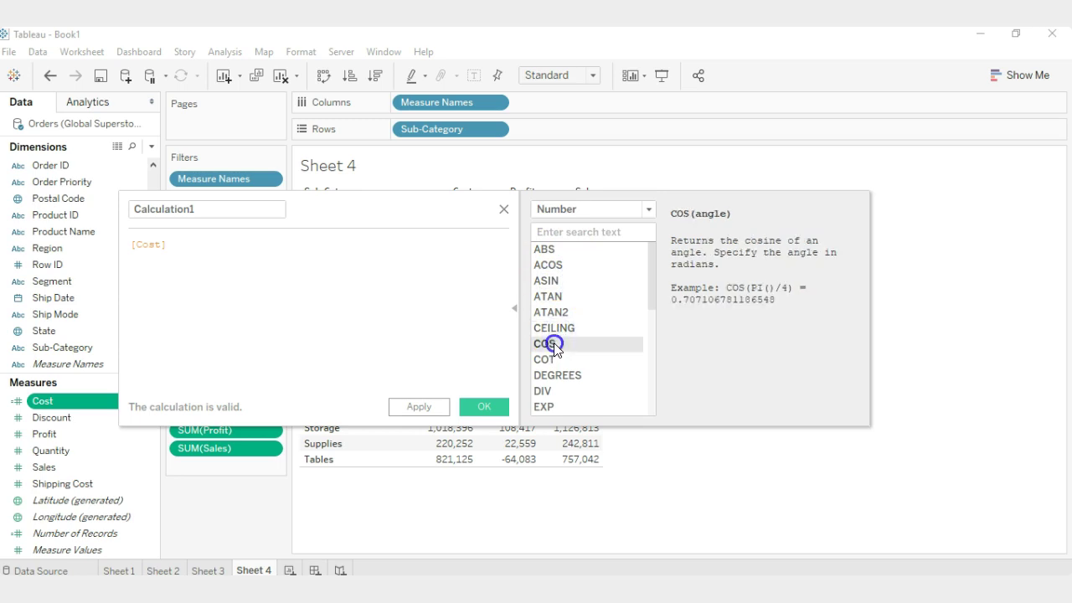
{"action": "scroll", "coordinate": [555, 347], "scroll_direction": "down", "scroll_amount": 2}
{"action": "left_click", "coordinate": [551, 391]}
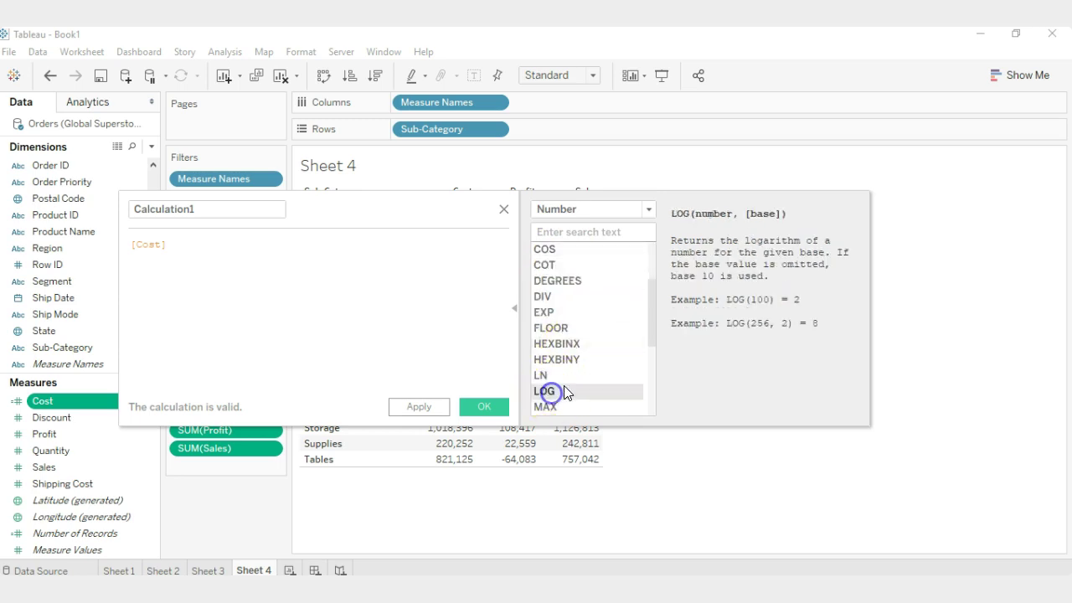
Step: Read the descriptions of further number functions, including MIN, POWER and RADIANS
{"action": "scroll", "coordinate": [560, 377], "scroll_direction": "down", "scroll_amount": 2}
{"action": "left_click", "coordinate": [553, 328]}
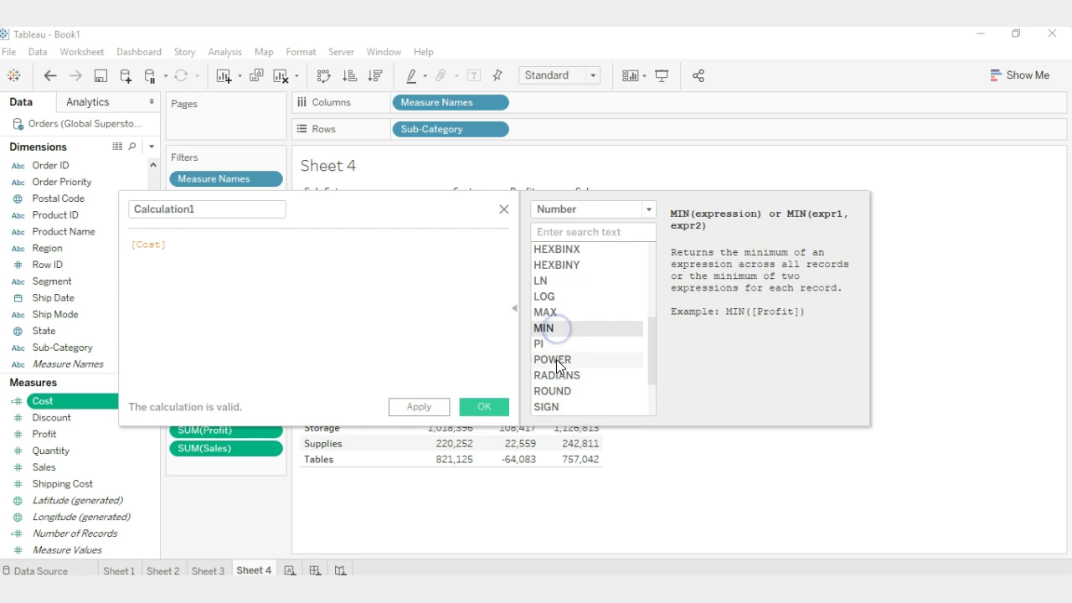
{"action": "left_click", "coordinate": [556, 361]}
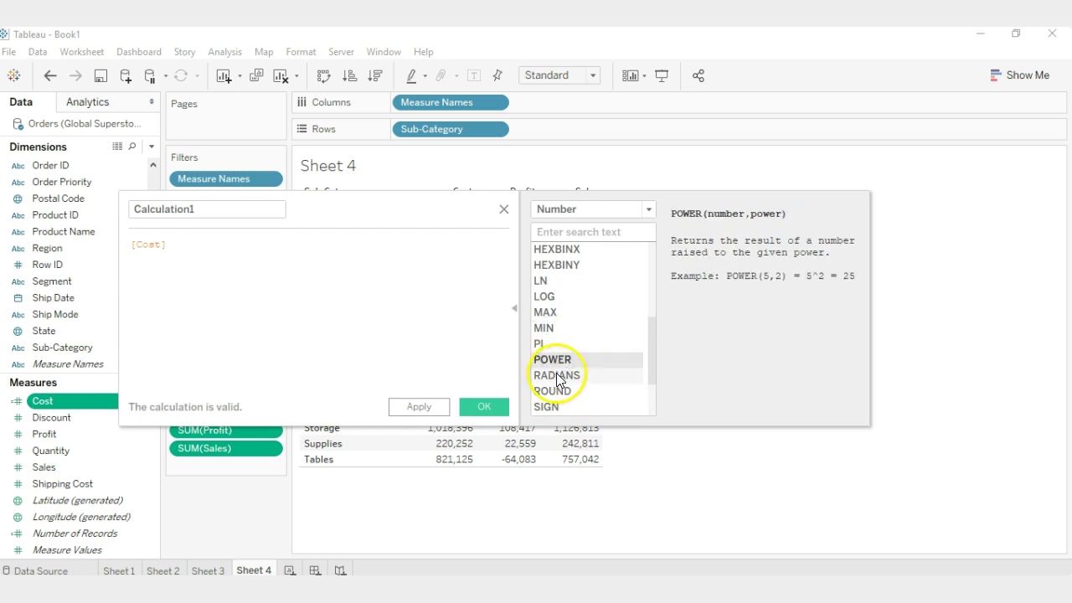
{"action": "left_click", "coordinate": [556, 376]}
Step: Switch the function reference to the String category and read the descriptions of FIND, LEFT and MAX
{"action": "left_click", "coordinate": [648, 208]}
{"action": "left_click", "coordinate": [558, 257]}
{"action": "left_click", "coordinate": [549, 312]}
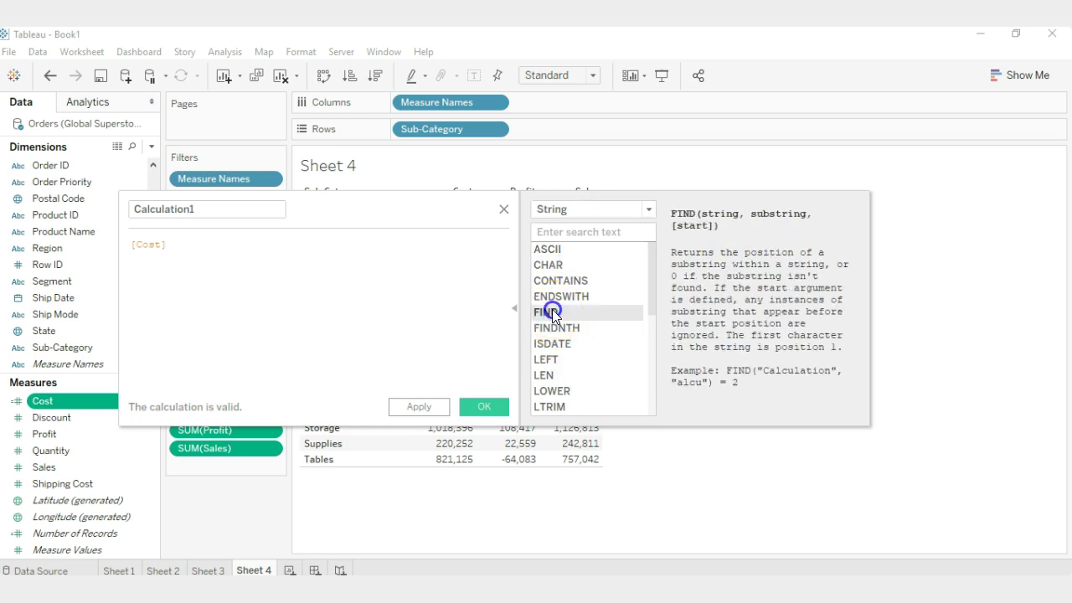
{"action": "left_click", "coordinate": [549, 361]}
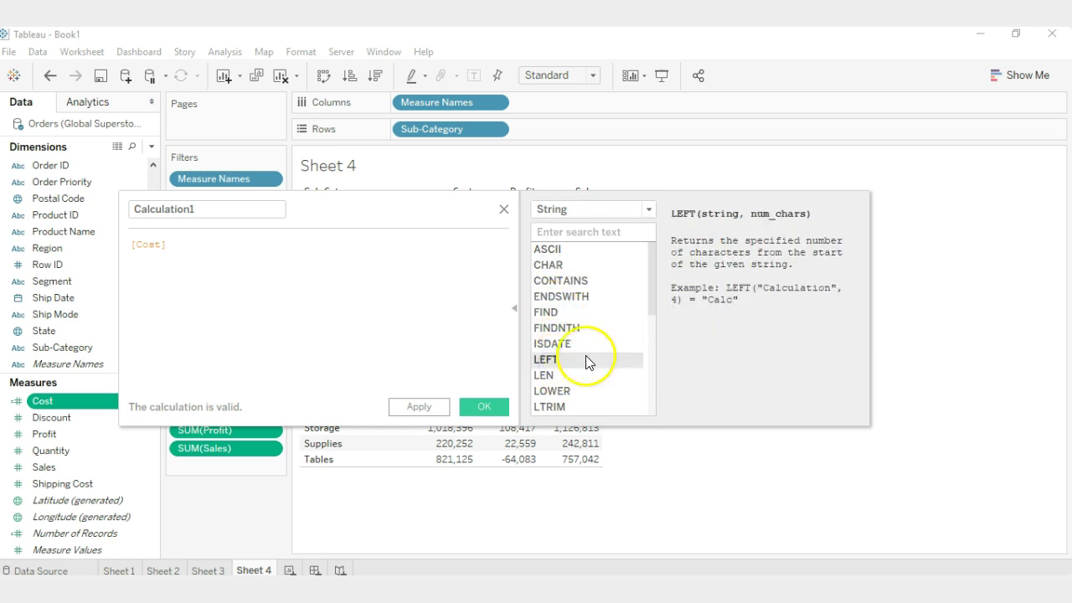
{"action": "scroll", "coordinate": [588, 361], "scroll_direction": "down", "scroll_amount": 1}
{"action": "left_click", "coordinate": [546, 375]}
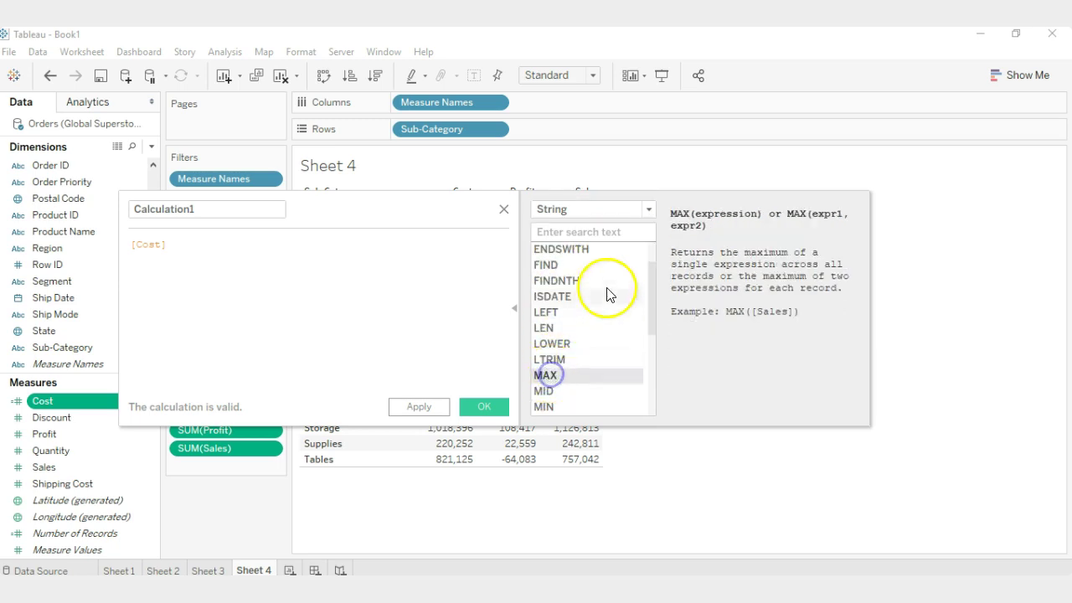
Step: Browse the Logical and Table Calculation function categories, then close the calculation editor without saving the new calculation
{"action": "left_click", "coordinate": [631, 216]}
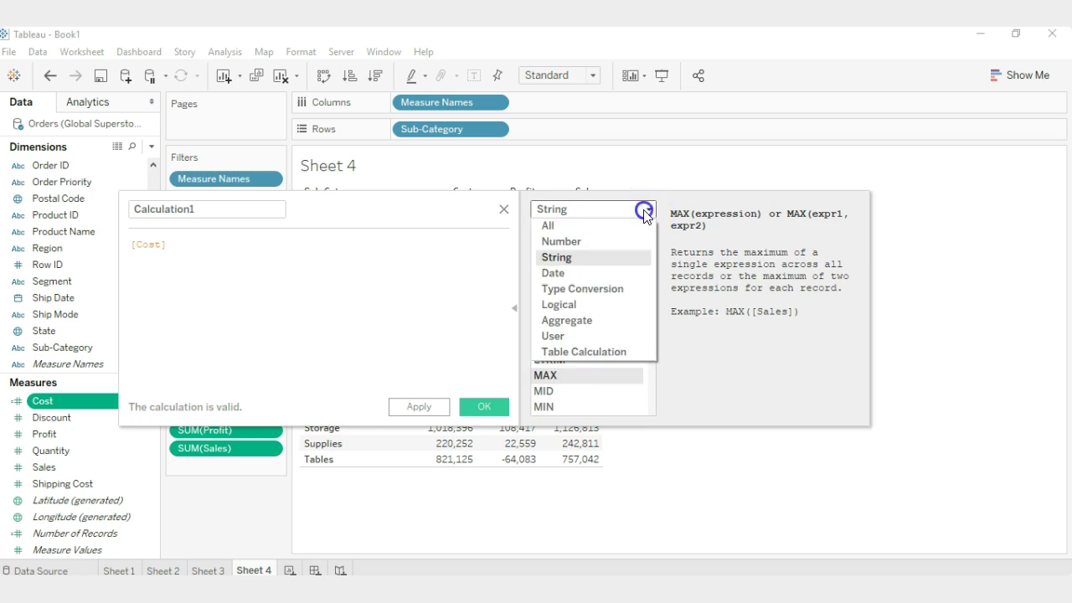
{"action": "left_click", "coordinate": [575, 305]}
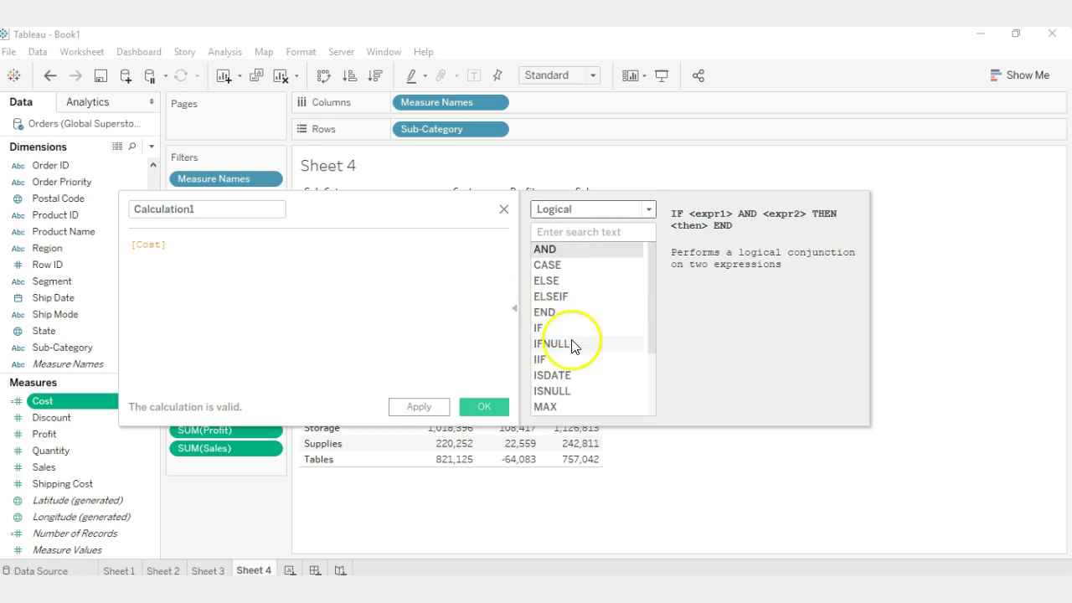
{"action": "left_click", "coordinate": [630, 210]}
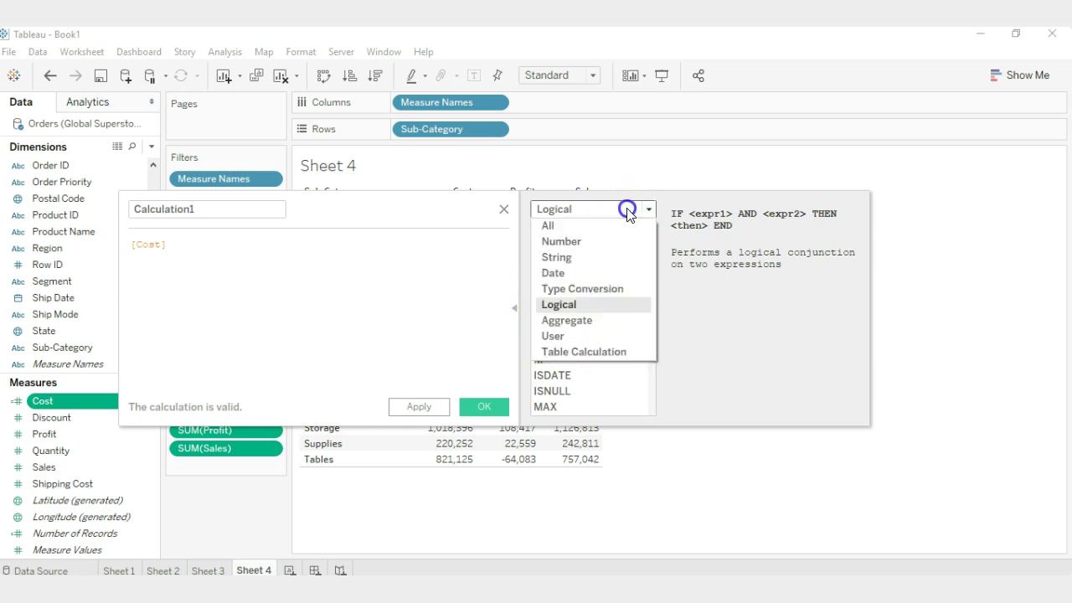
{"action": "left_click", "coordinate": [594, 351]}
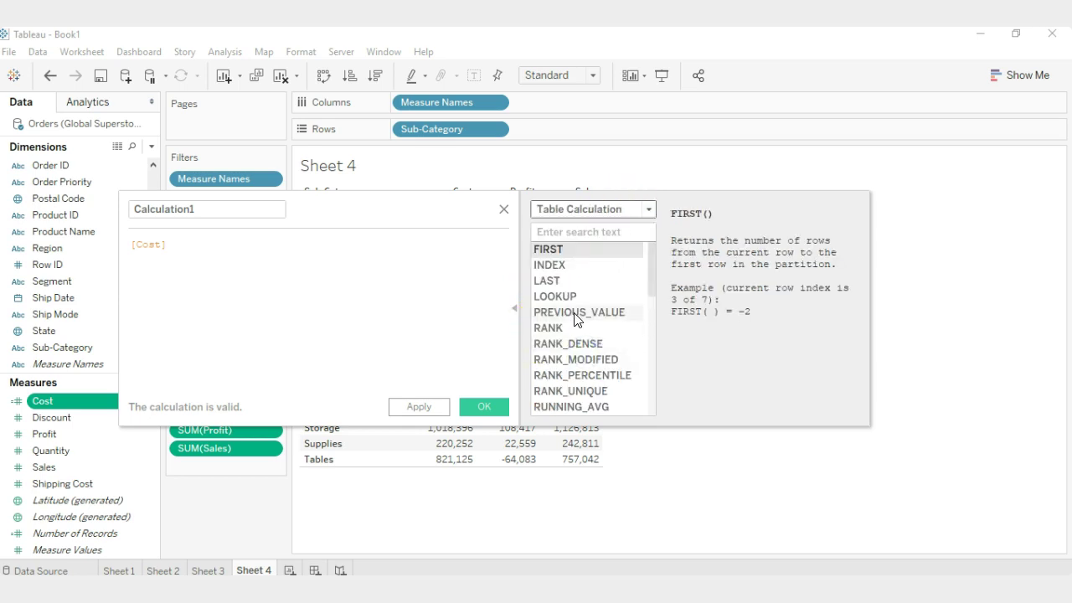
{"action": "scroll", "coordinate": [579, 348], "scroll_direction": "down", "scroll_amount": 3}
{"action": "scroll", "coordinate": [583, 361], "scroll_direction": "down", "scroll_amount": 1}
{"action": "scroll", "coordinate": [591, 367], "scroll_direction": "up", "scroll_amount": 4}
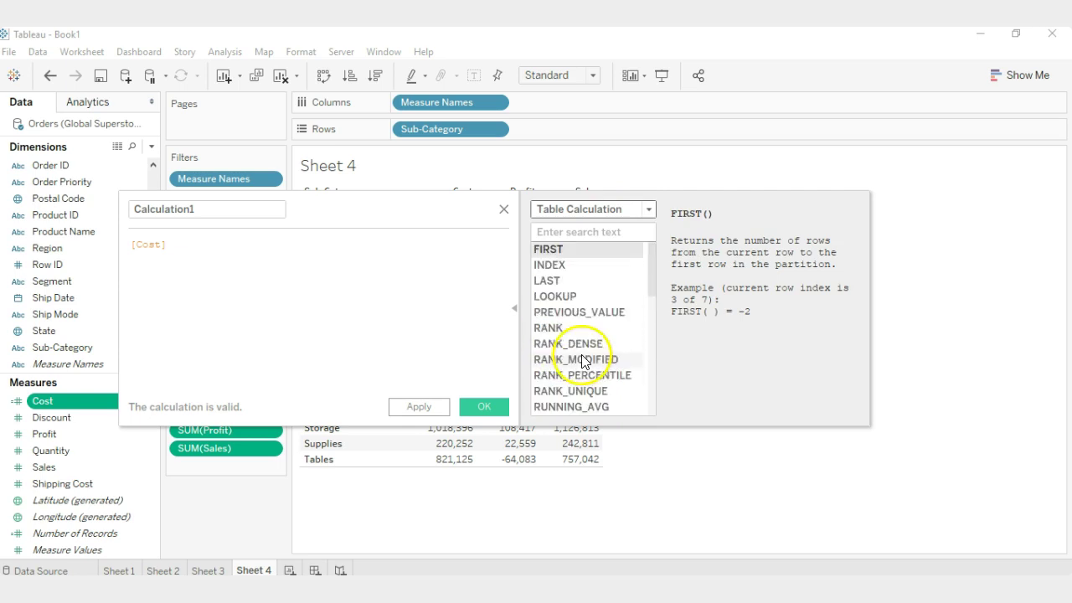
{"action": "left_click", "coordinate": [514, 309]}
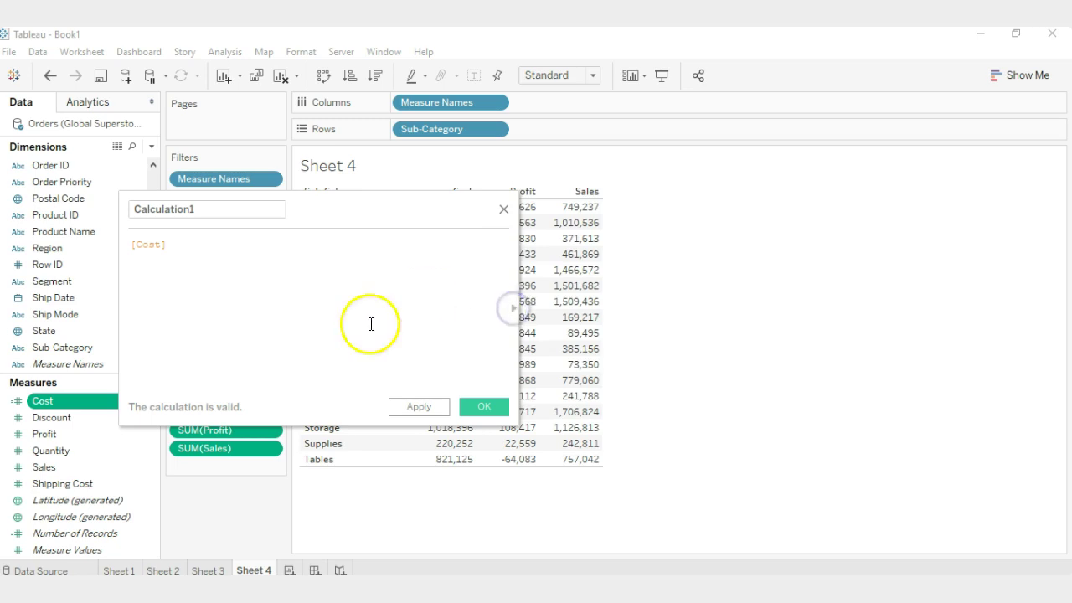
{"action": "left_click", "coordinate": [503, 210]}
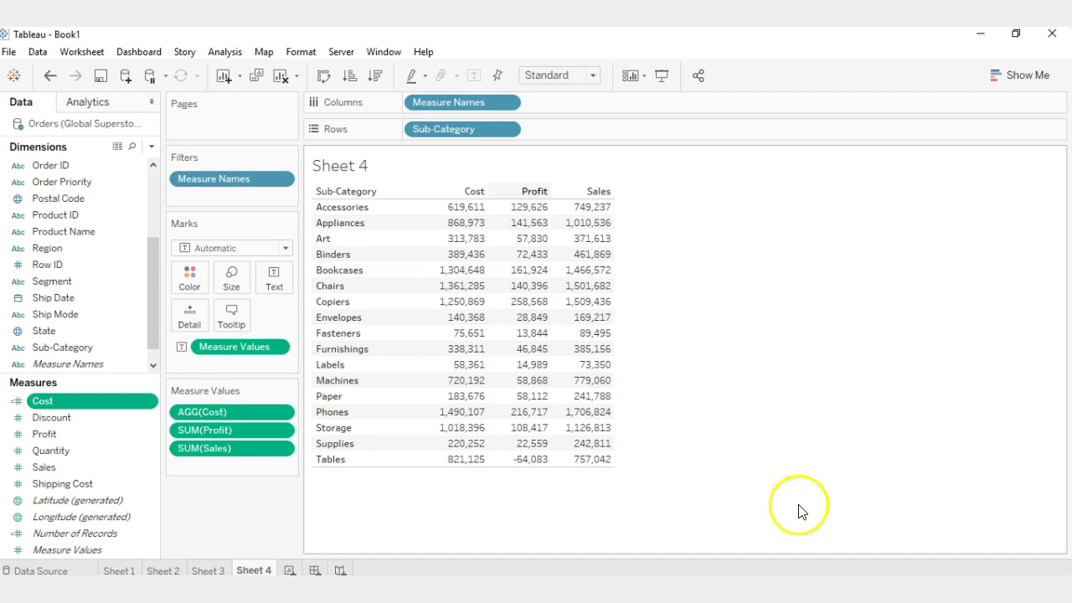
Step: Create a new worksheet plotting Profit on Columns against Sales on Rows
{"action": "left_click", "coordinate": [290, 571]}
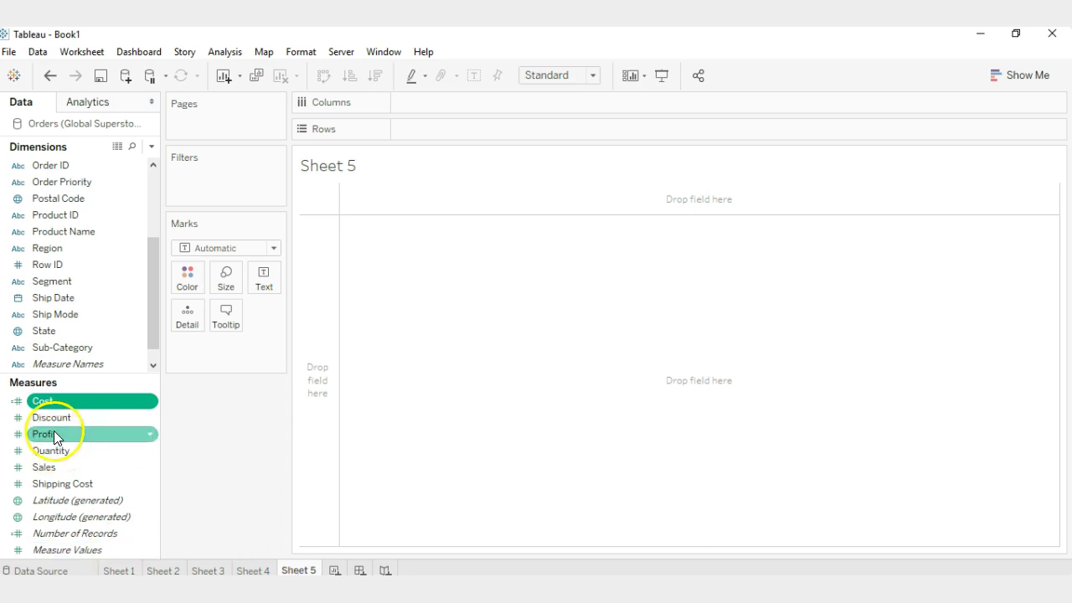
{"action": "left_click_drag", "start_coordinate": [54, 431], "coordinate": [455, 104]}
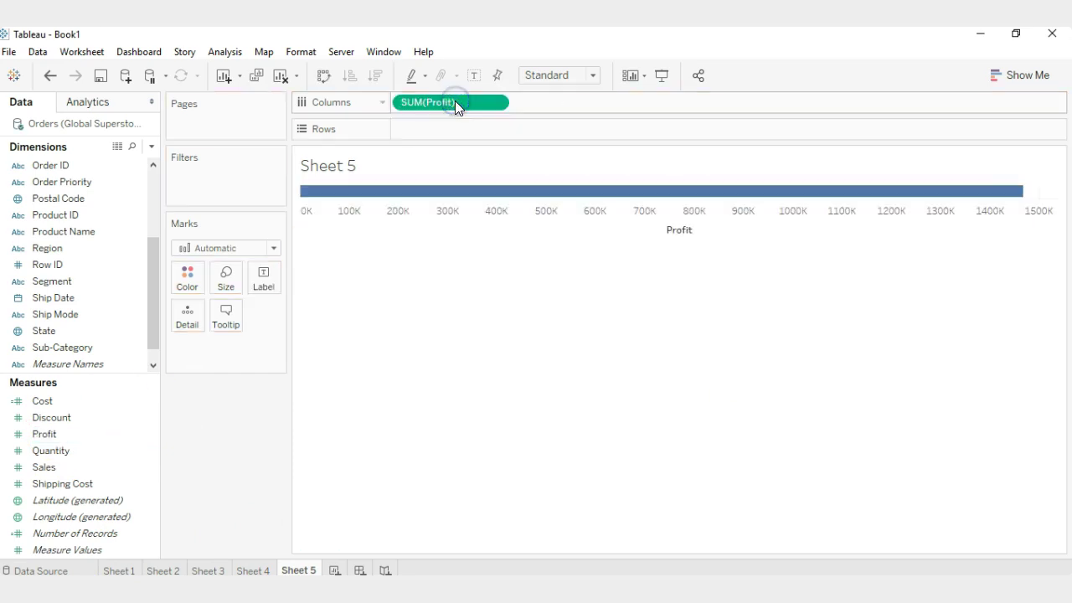
{"action": "left_click_drag", "start_coordinate": [19, 469], "coordinate": [440, 127]}
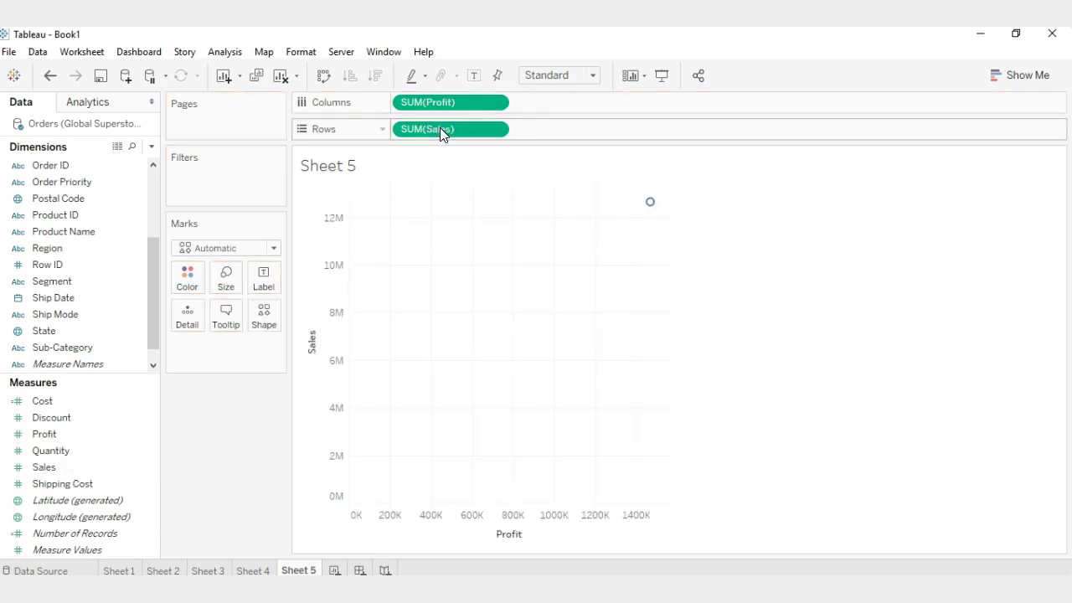
Step: Break the Profit and Sales scatter plot down by the Market dimension, with a different mark shape per market
{"action": "left_click", "coordinate": [152, 297]}
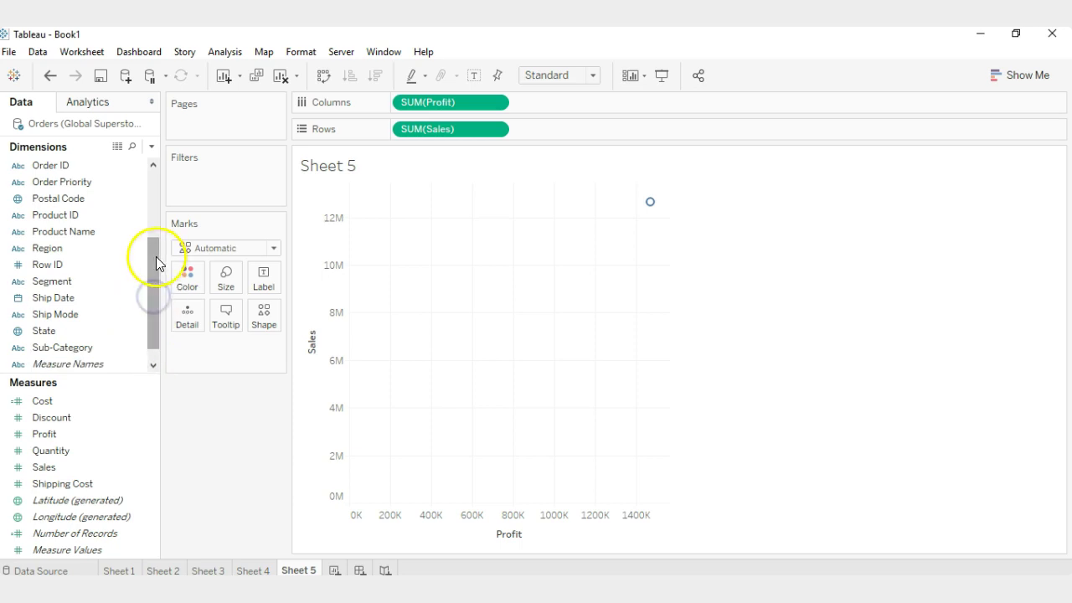
{"action": "left_click_drag", "start_coordinate": [156, 254], "coordinate": [155, 174]}
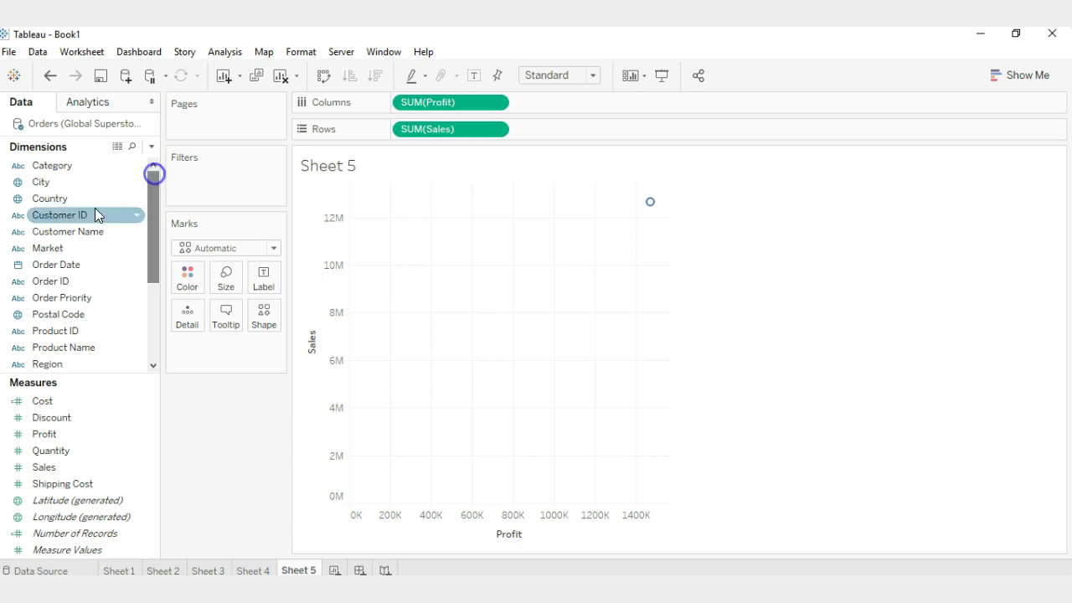
{"action": "left_click", "coordinate": [37, 249]}
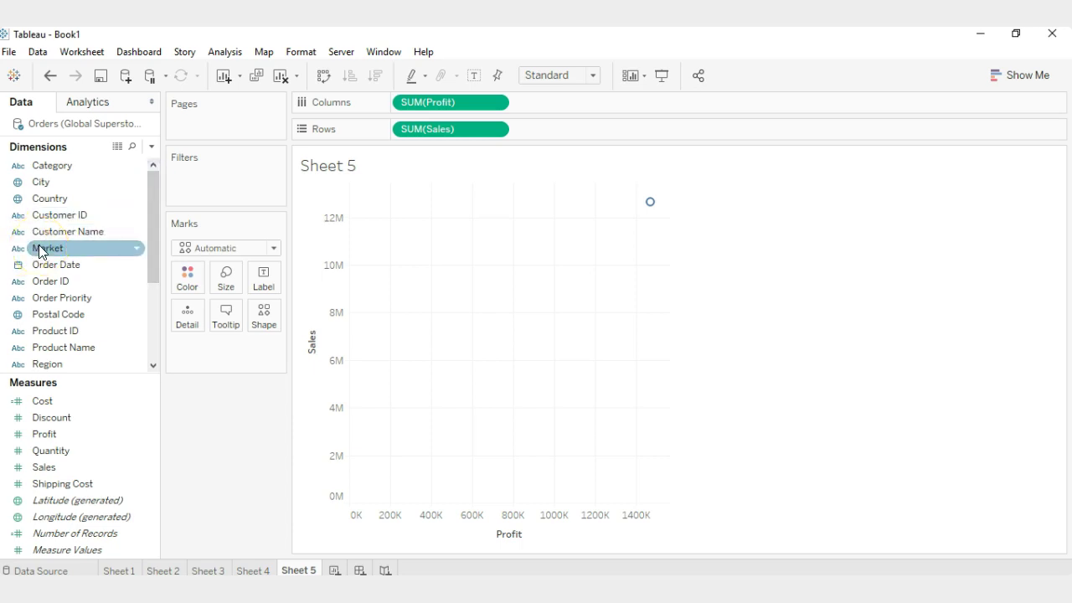
{"action": "double_click", "coordinate": [39, 249]}
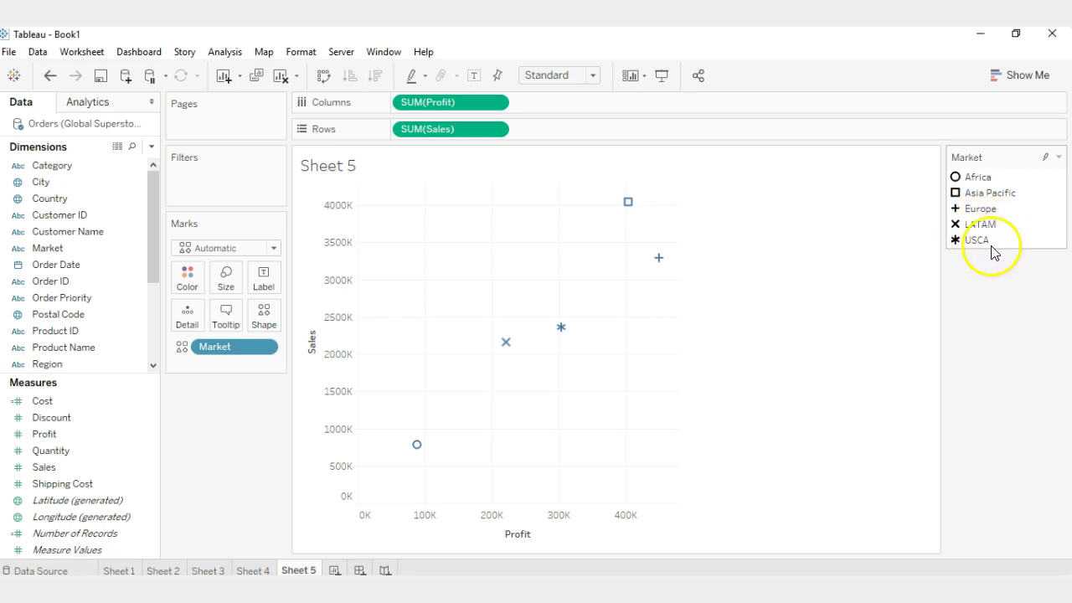
{"action": "mouse_move", "coordinate": [627, 209]}
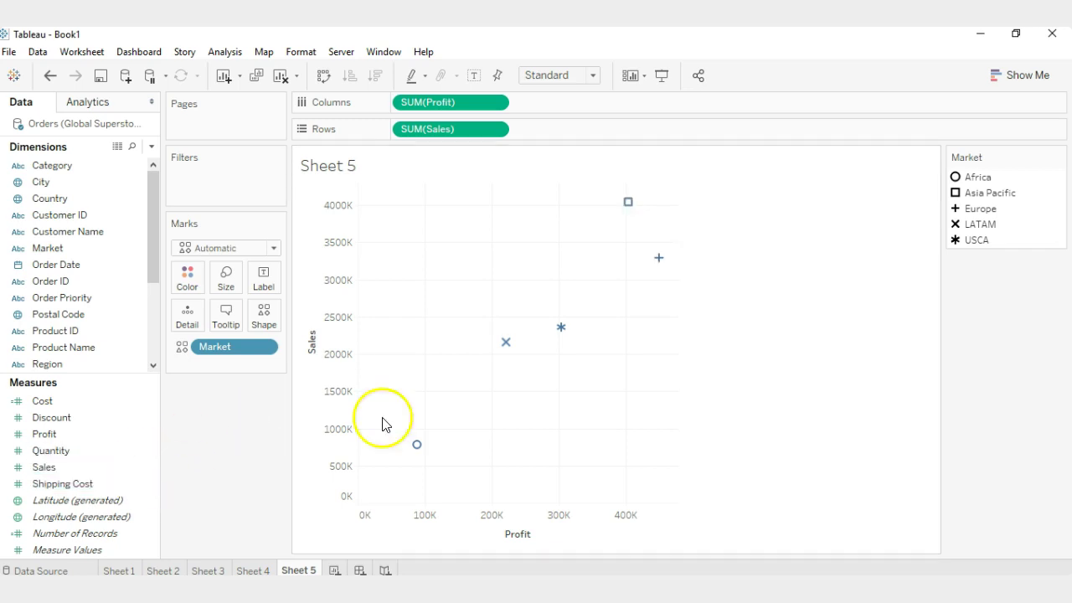
{"action": "mouse_move", "coordinate": [562, 331]}
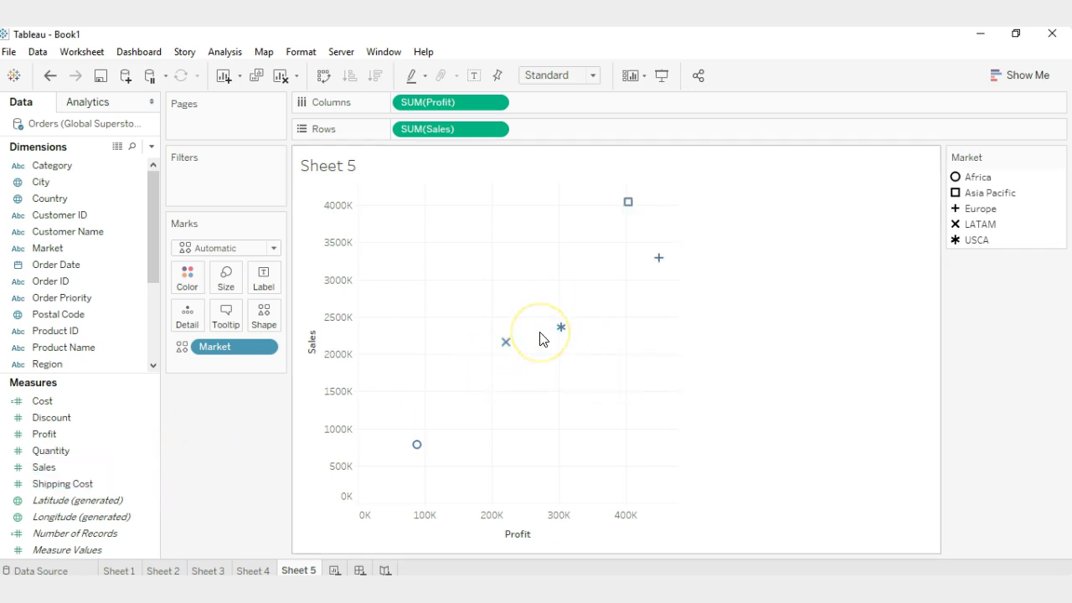
Step: Assign the Letter Grades shape palette to the Market marks and apply it
{"action": "left_click", "coordinate": [264, 312]}
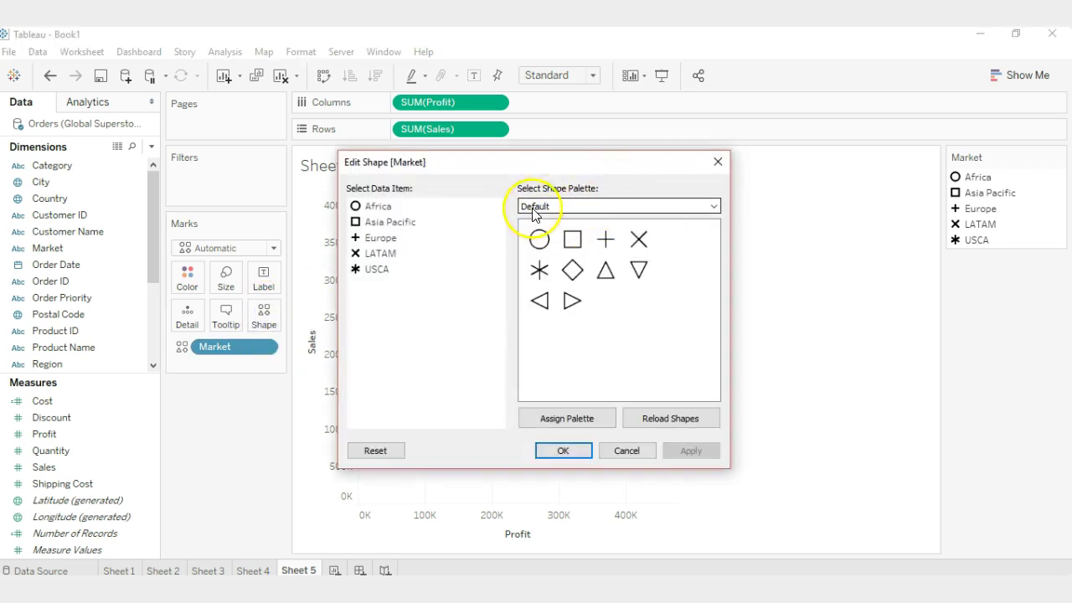
{"action": "left_click", "coordinate": [615, 206]}
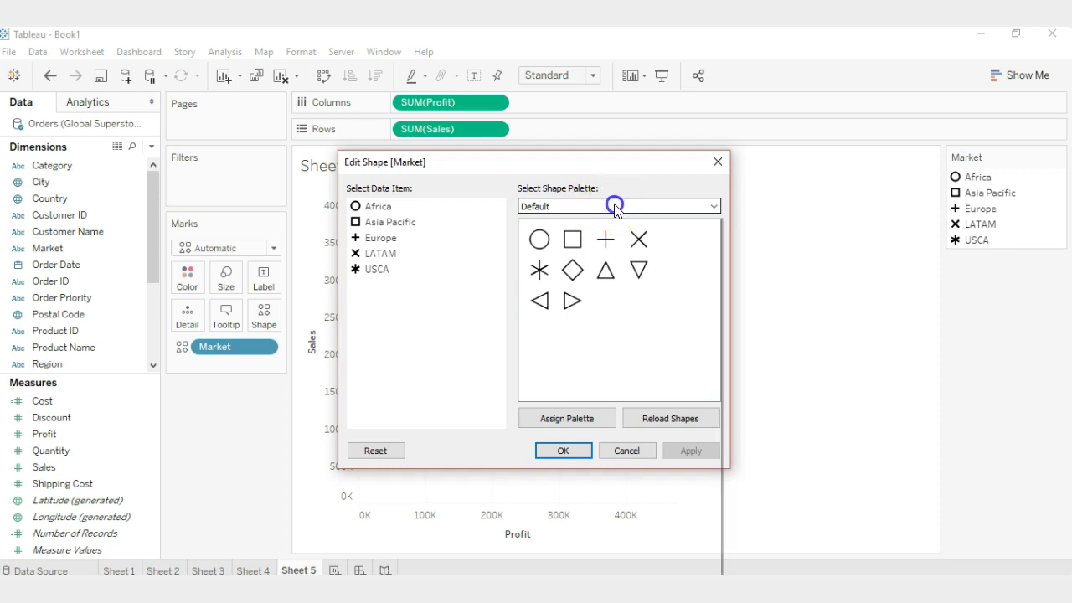
{"action": "left_click", "coordinate": [713, 206]}
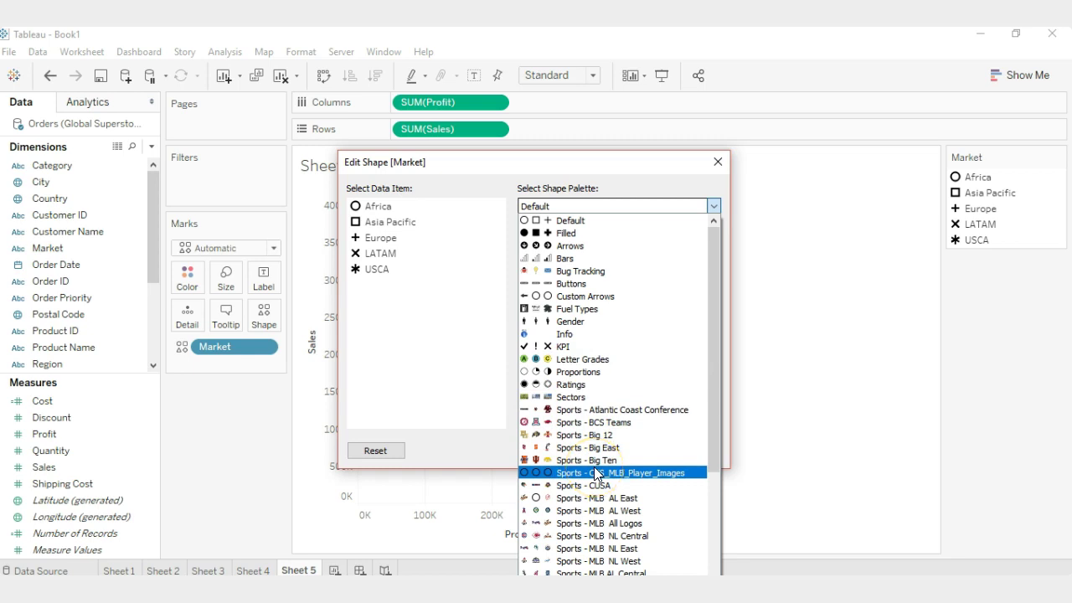
{"action": "scroll", "coordinate": [597, 473], "scroll_direction": "down", "scroll_amount": 2}
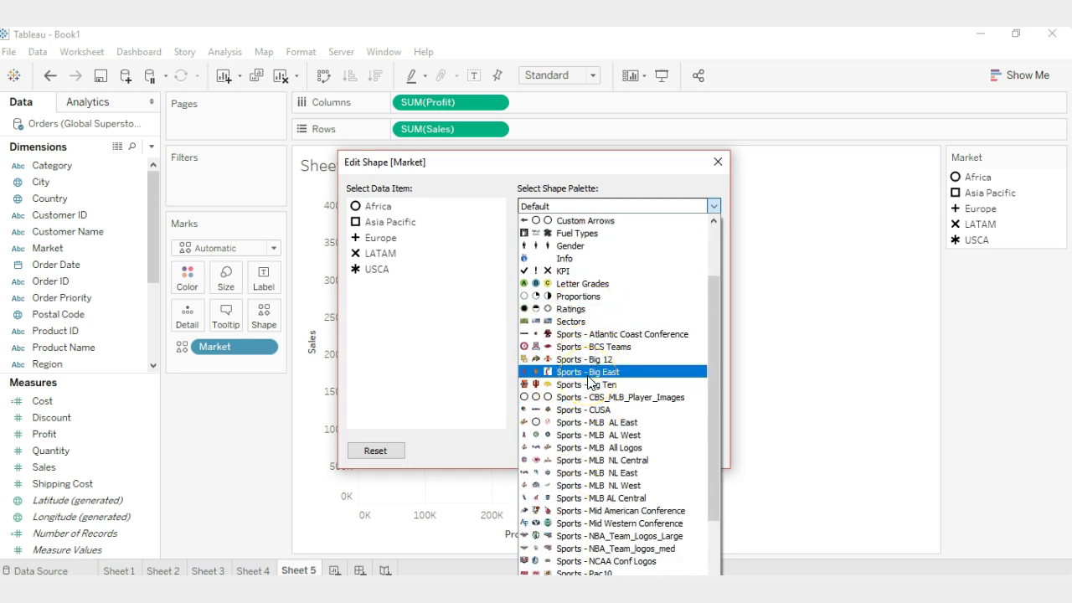
{"action": "scroll", "coordinate": [590, 383], "scroll_direction": "down", "scroll_amount": 2}
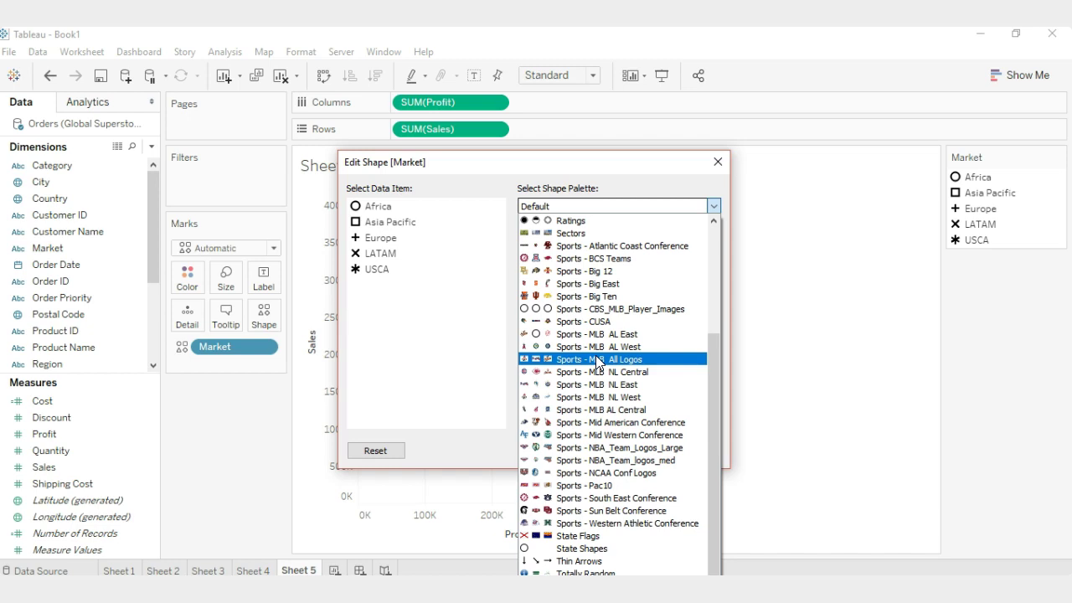
{"action": "scroll", "coordinate": [599, 362], "scroll_direction": "up", "scroll_amount": 4}
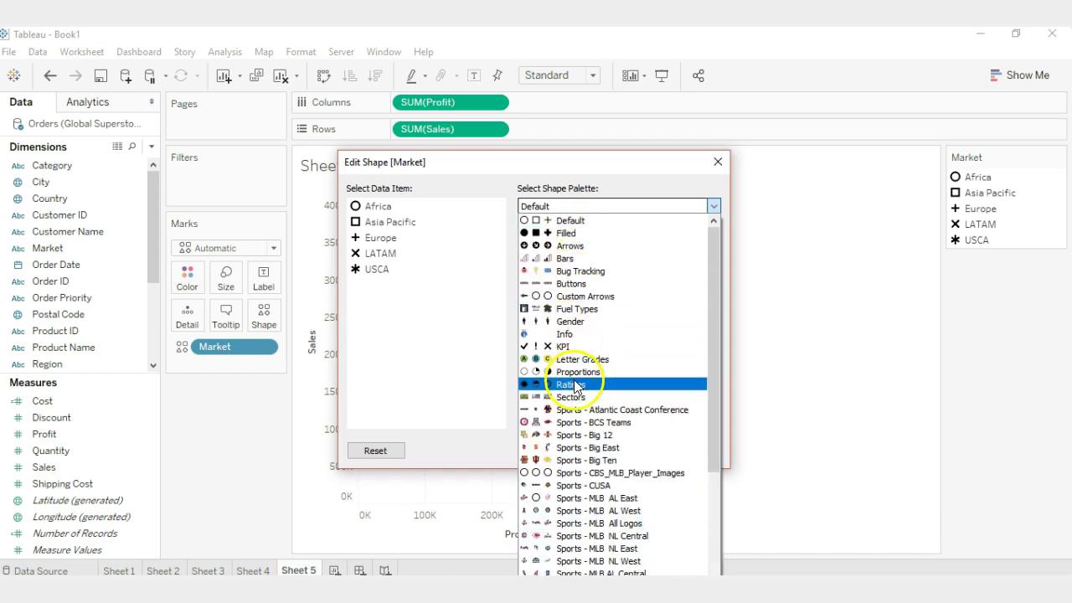
{"action": "left_click", "coordinate": [583, 360]}
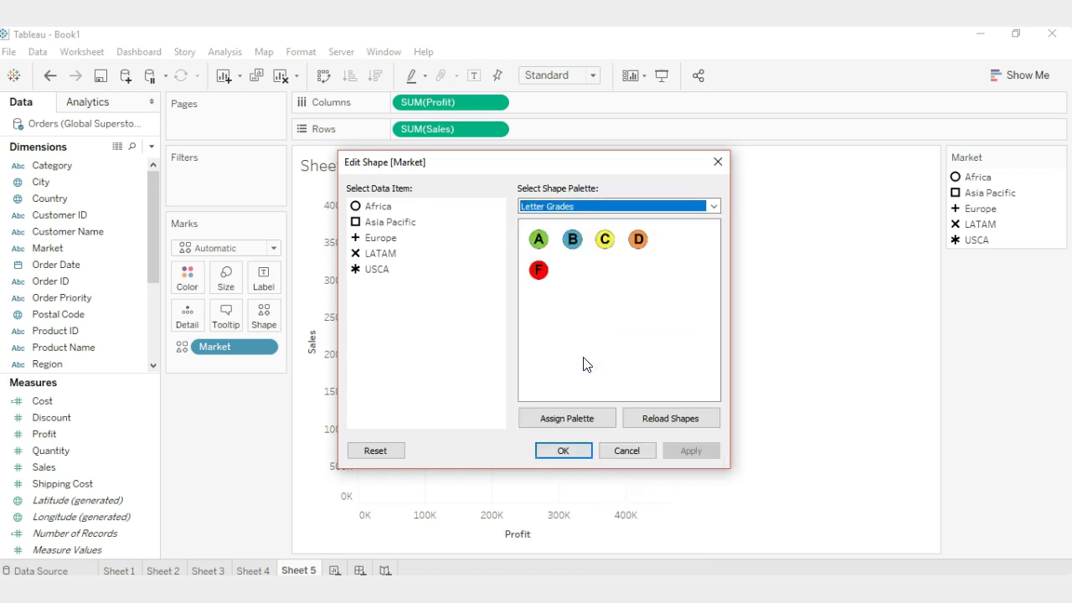
{"action": "left_click", "coordinate": [582, 421]}
{"action": "left_click", "coordinate": [692, 450]}
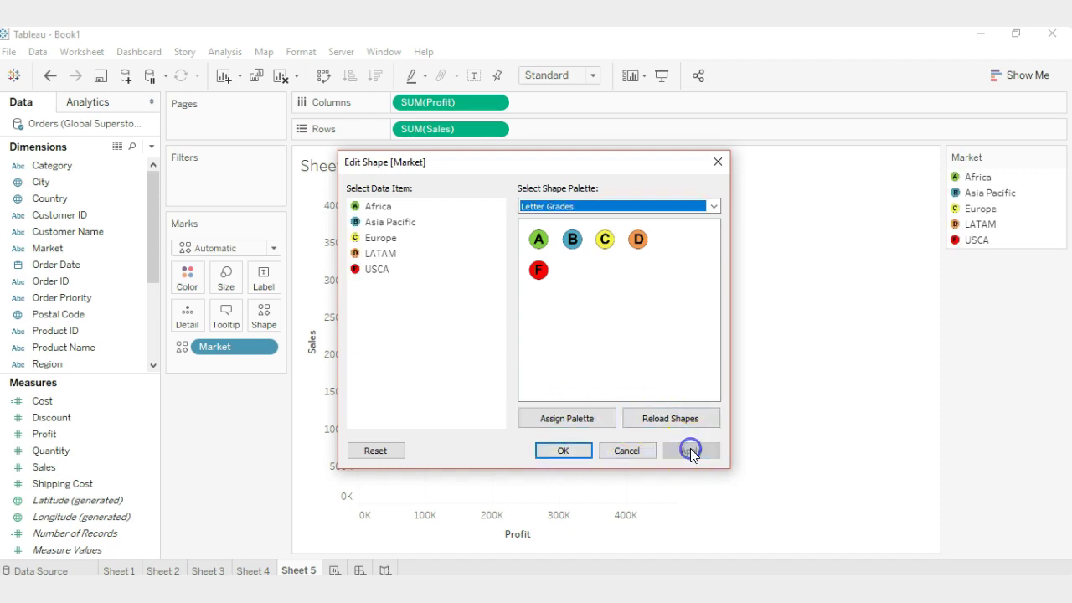
{"action": "left_click", "coordinate": [564, 452]}
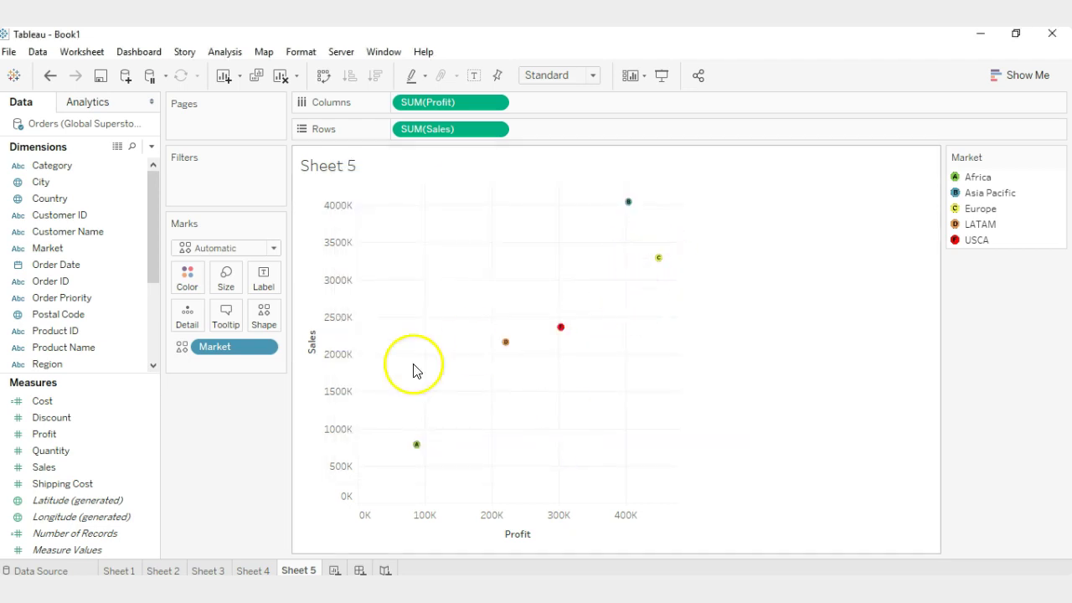
Step: Enlarge the scatter plot's marks to about three quarters of the size range
{"action": "left_click", "coordinate": [226, 285]}
{"action": "left_click_drag", "start_coordinate": [254, 316], "coordinate": [325, 323]}
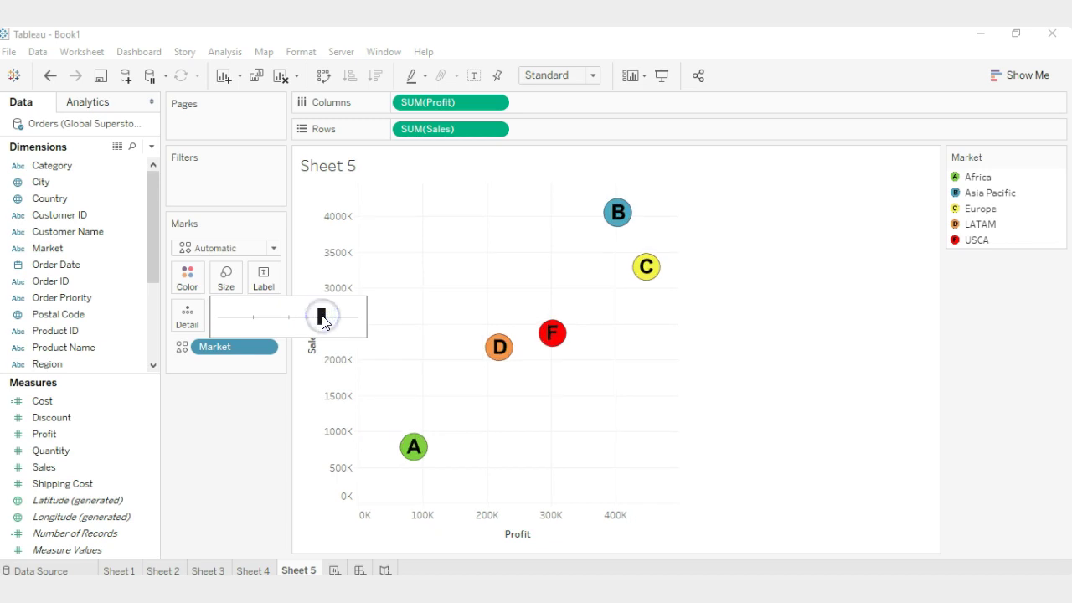
{"action": "left_click", "coordinate": [235, 426]}
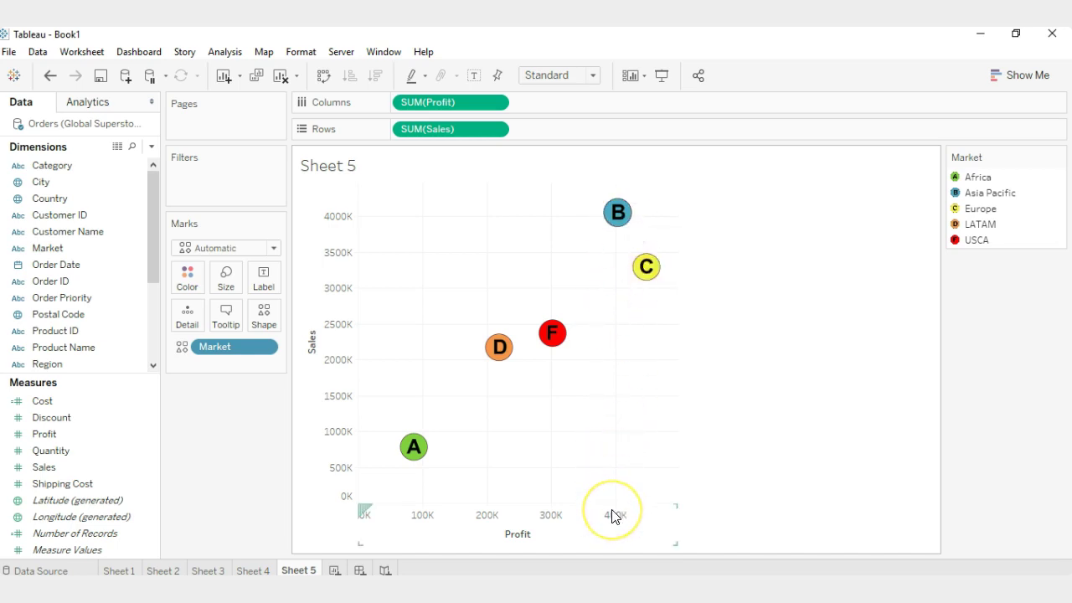
{"action": "mouse_move", "coordinate": [618, 220]}
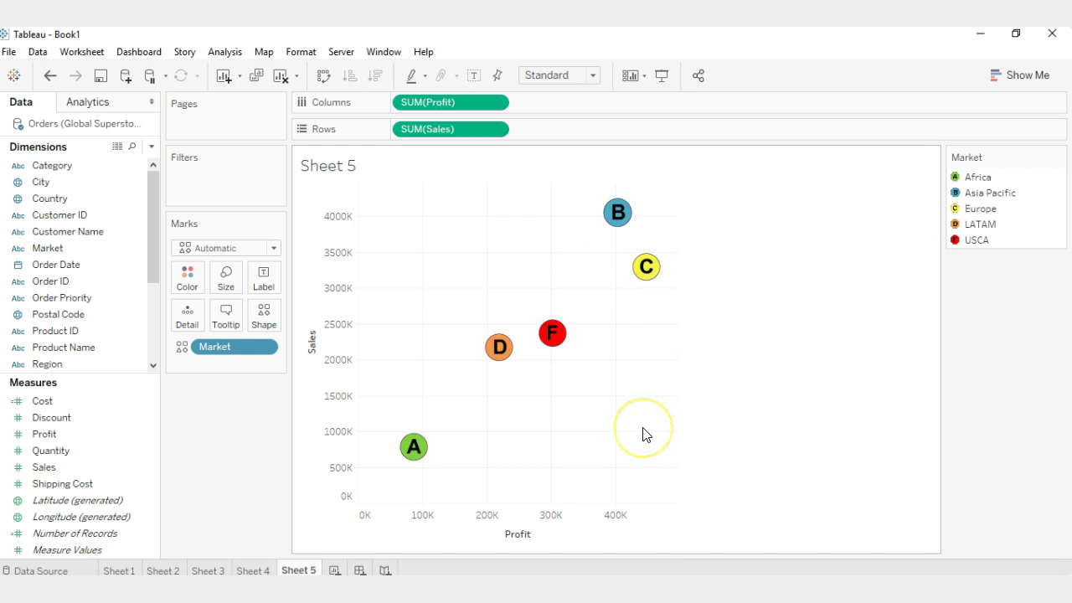
Step: Create a new worksheet that displays the Country dimension as text marks
{"action": "left_click", "coordinate": [334, 569]}
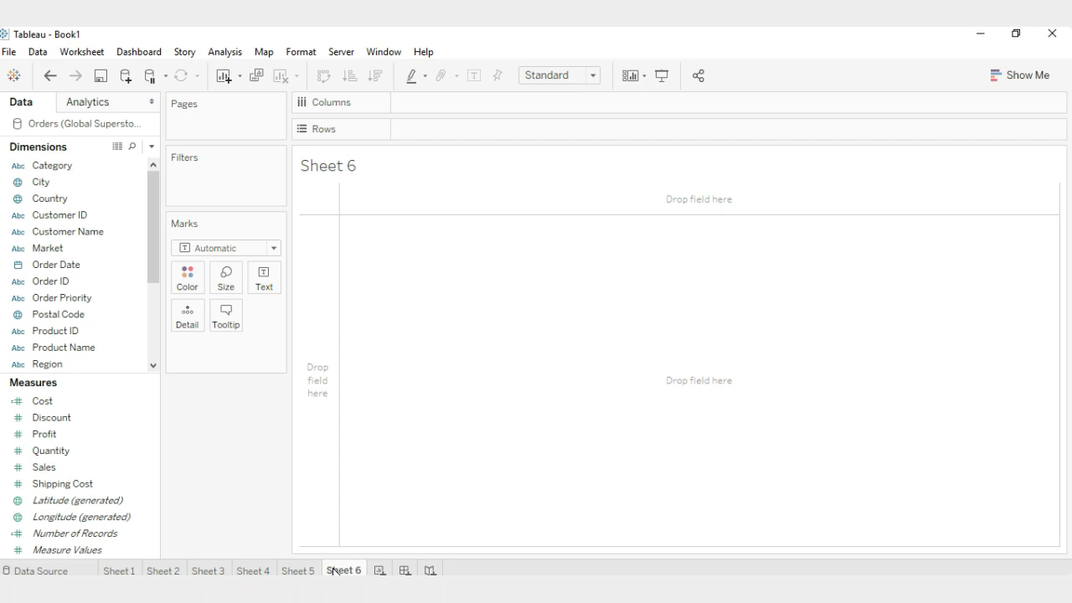
{"action": "left_click", "coordinate": [74, 249]}
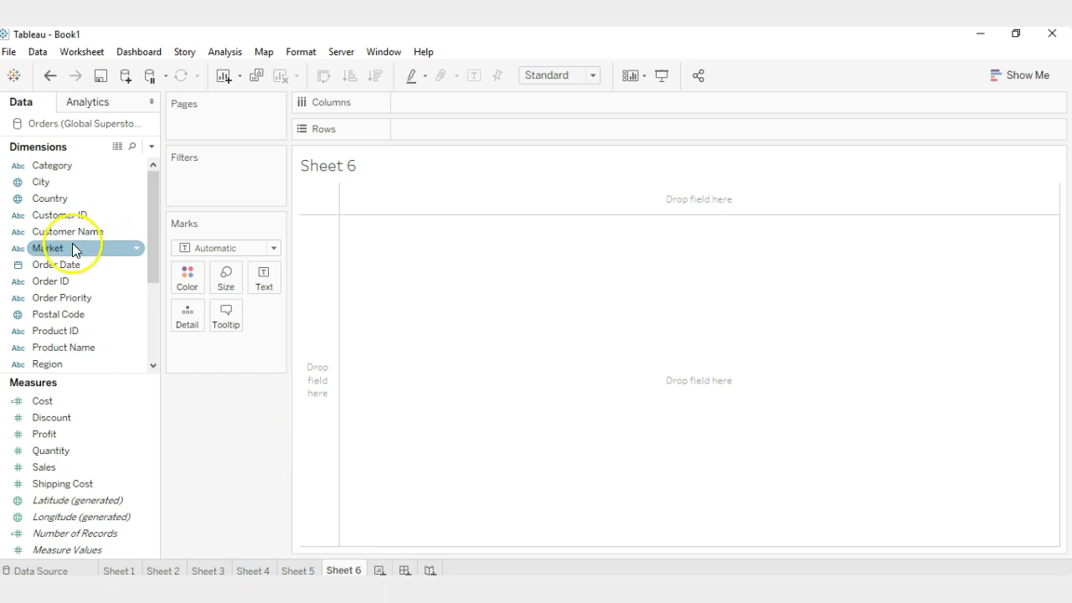
{"action": "left_click", "coordinate": [49, 201]}
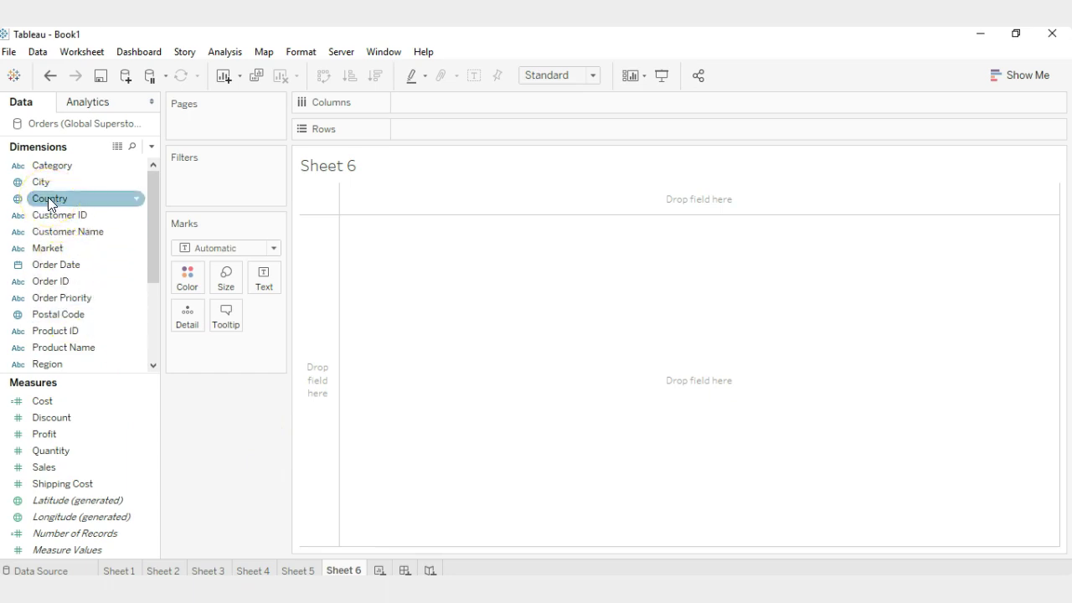
{"action": "left_click_drag", "start_coordinate": [47, 197], "coordinate": [265, 284]}
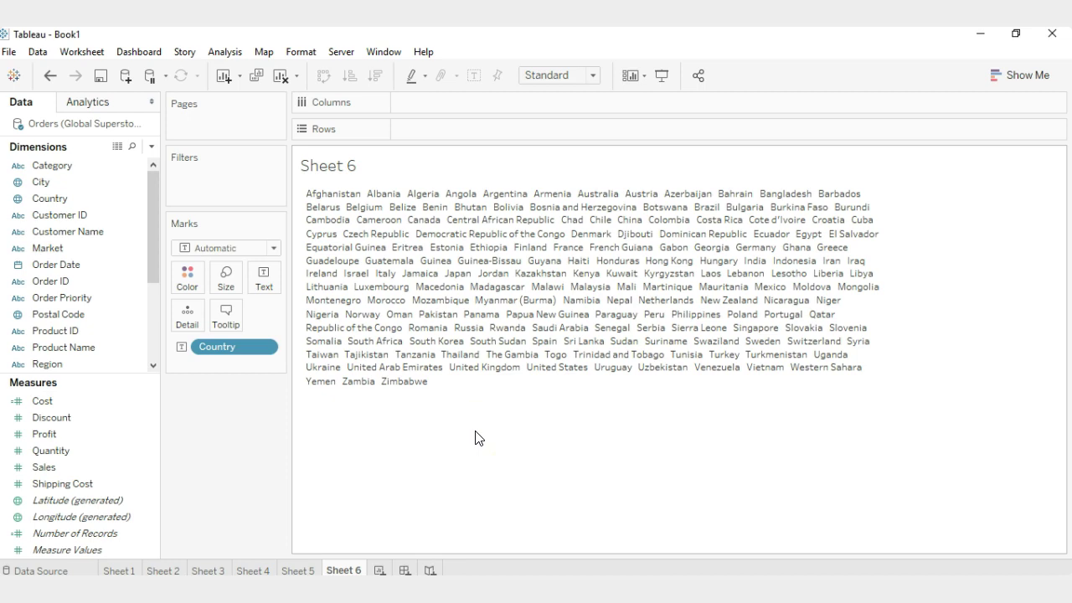
Step: Size the Country marks by Sales and change the mark type to Text to form a word cloud
{"action": "left_click", "coordinate": [46, 472]}
{"action": "left_click_drag", "start_coordinate": [45, 468], "coordinate": [225, 287]}
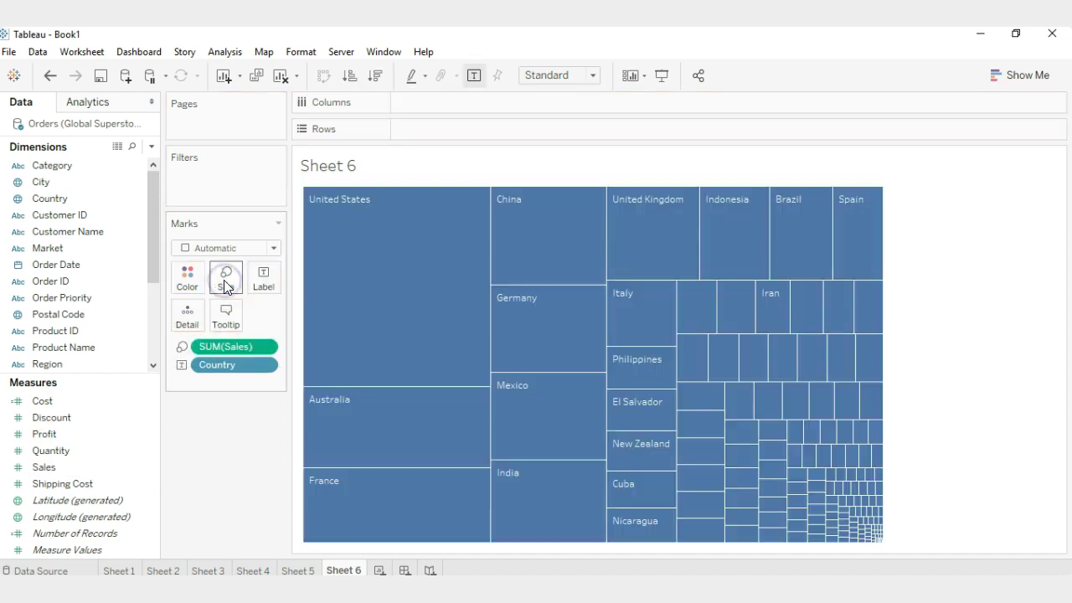
{"action": "left_click", "coordinate": [243, 248]}
{"action": "left_click", "coordinate": [204, 220]}
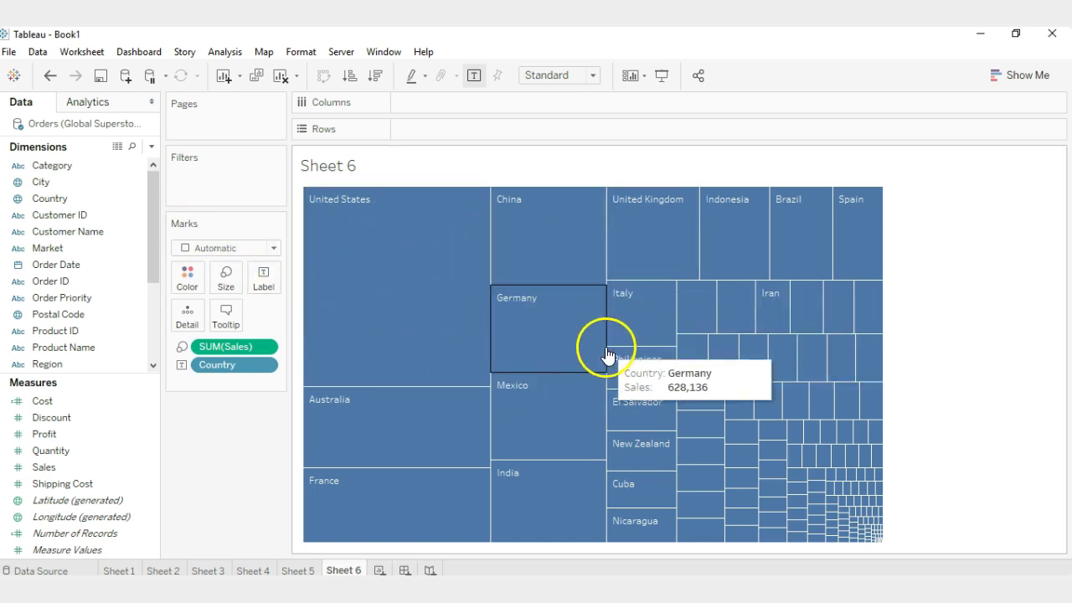
{"action": "left_click", "coordinate": [275, 249]}
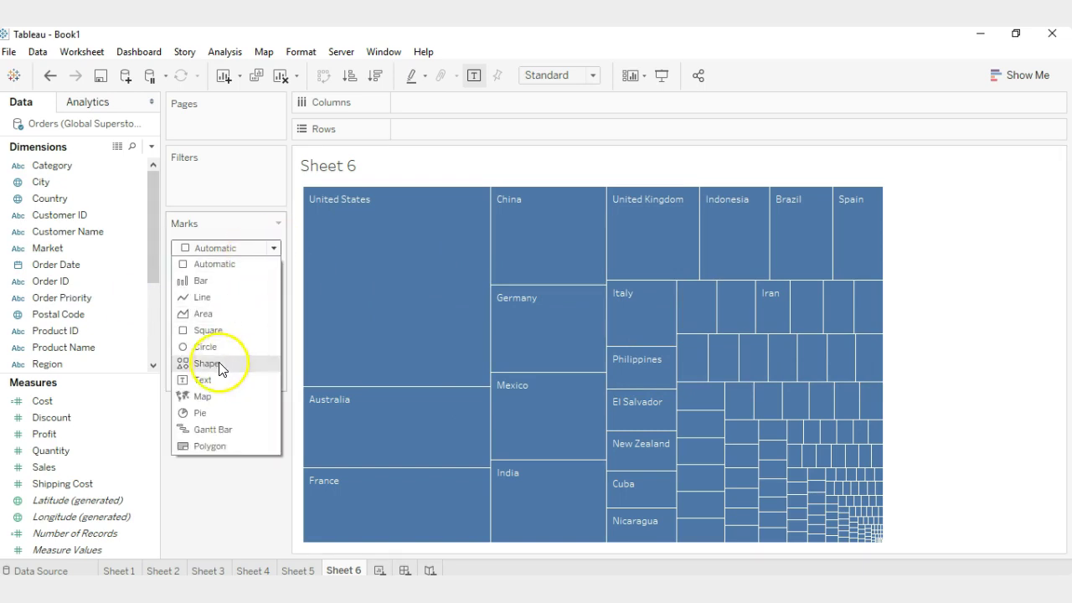
{"action": "left_click", "coordinate": [210, 385]}
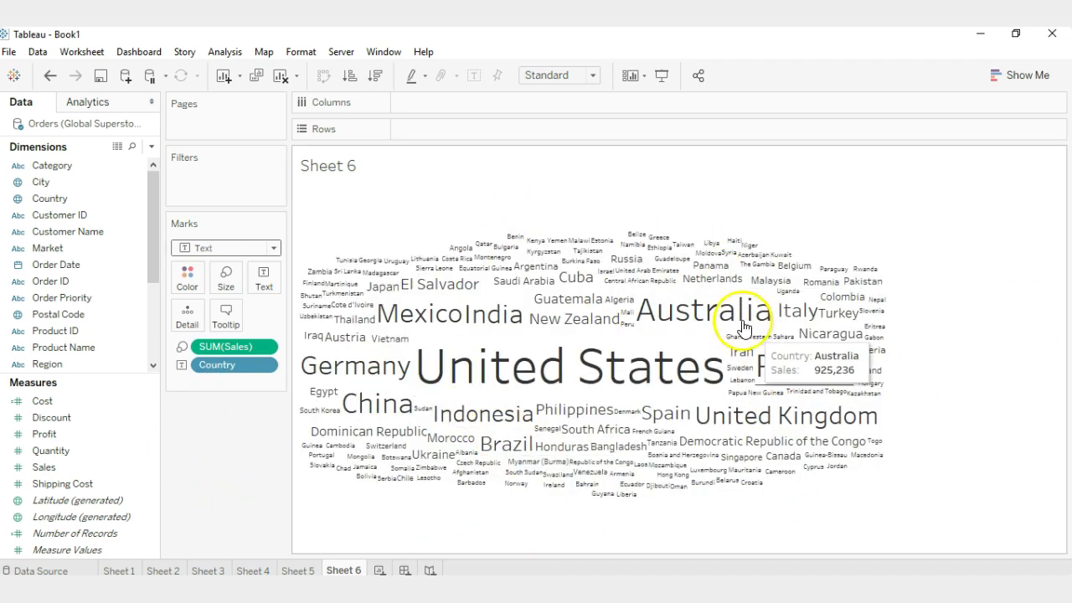
Step: Color the country names in the word cloud by the Sales measure
{"action": "left_click", "coordinate": [516, 368]}
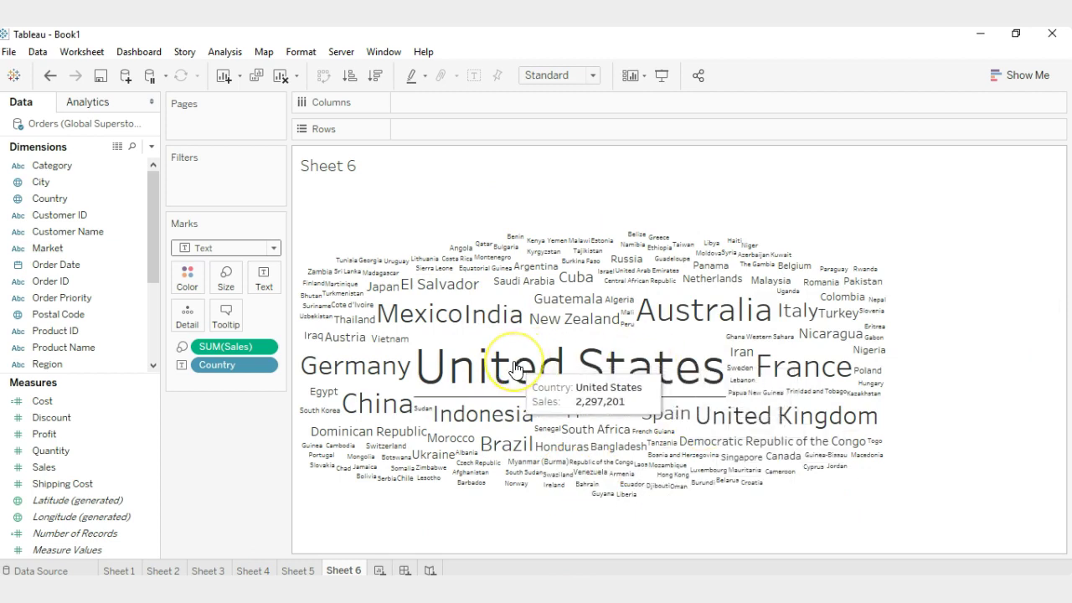
{"action": "left_click", "coordinate": [445, 537]}
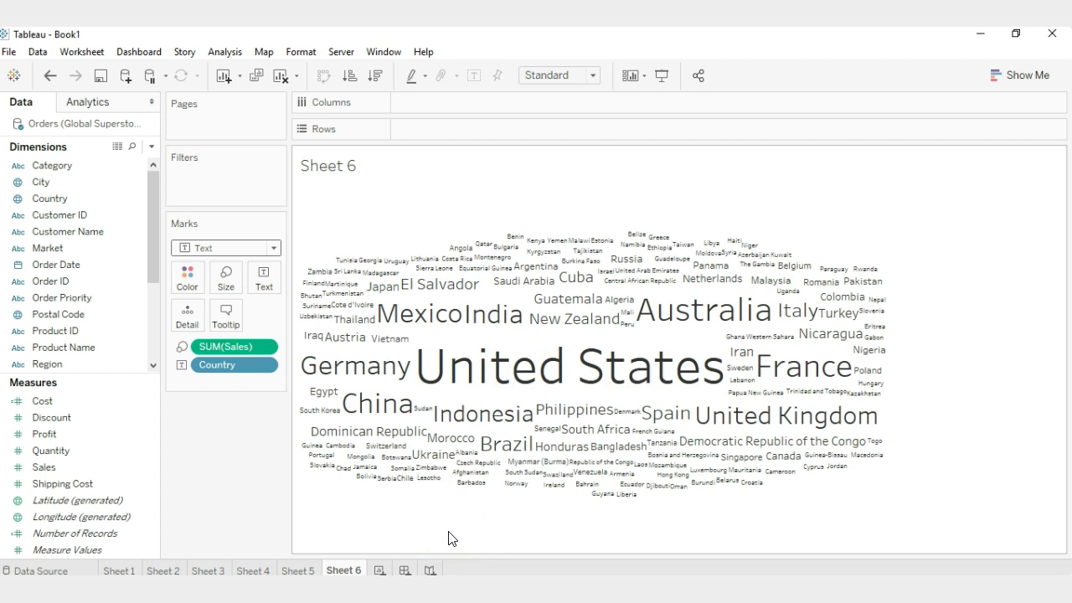
{"action": "left_click", "coordinate": [442, 513]}
{"action": "left_click_drag", "start_coordinate": [47, 467], "coordinate": [188, 283]}
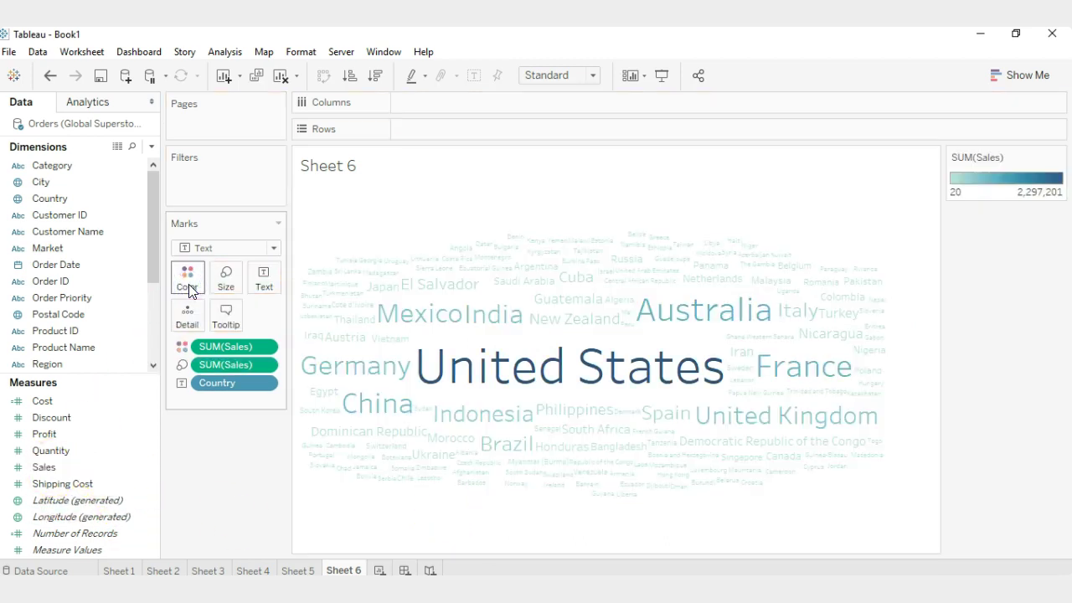
Step: Apply the Red-Green-Gold Diverging palette to the word cloud's Sales colors
{"action": "left_click", "coordinate": [1059, 157]}
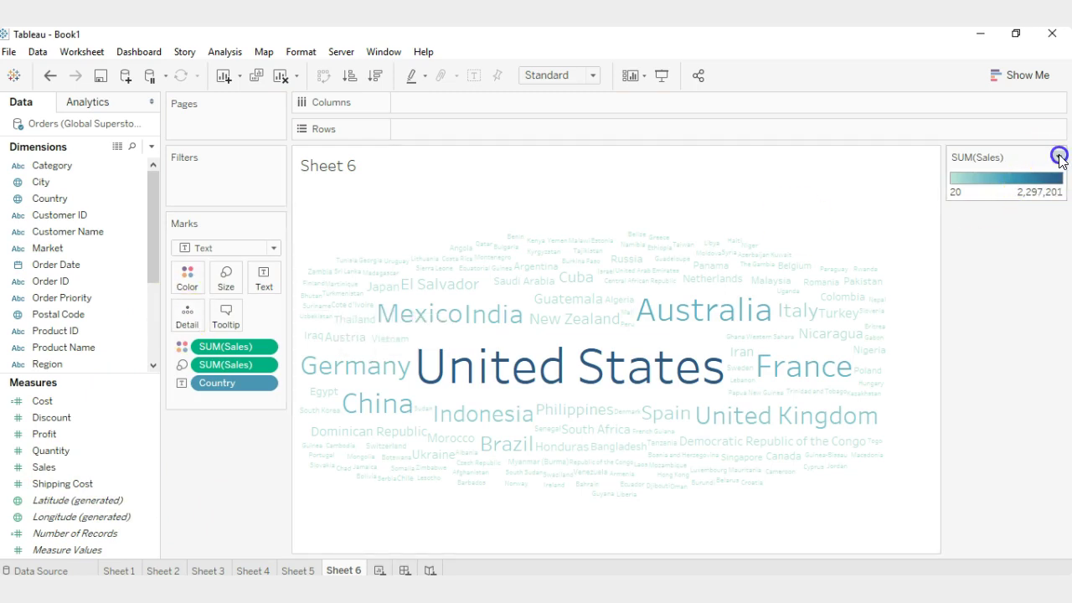
{"action": "left_click", "coordinate": [1013, 173]}
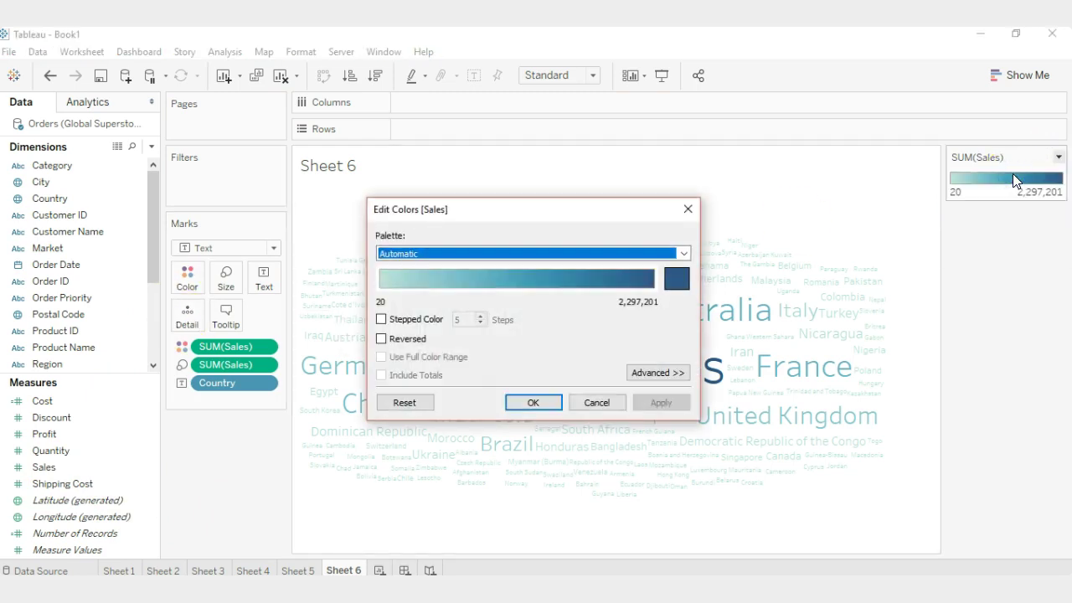
{"action": "left_click", "coordinate": [649, 253]}
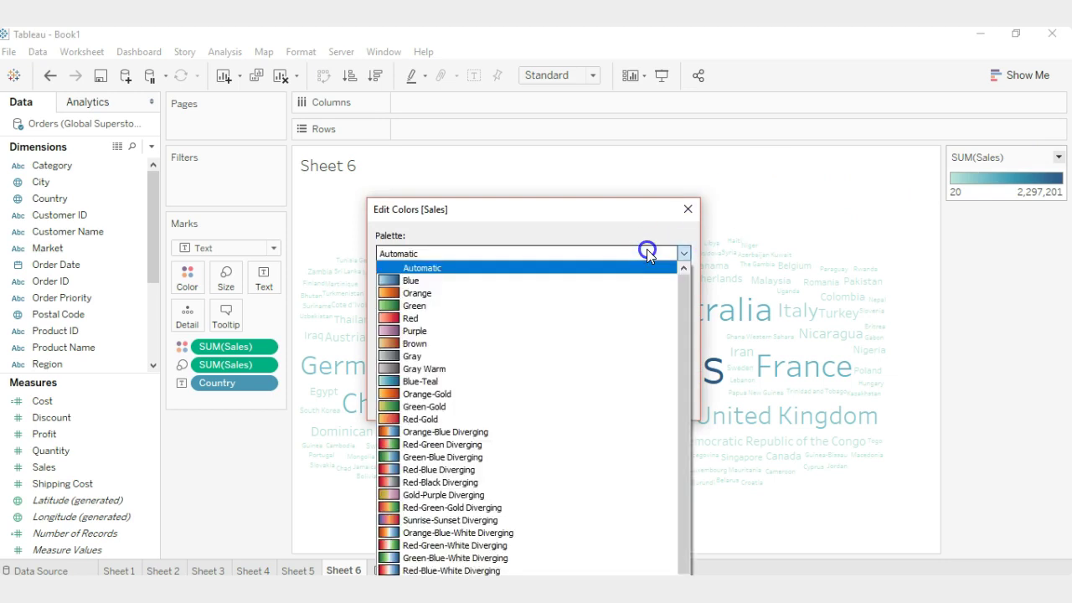
{"action": "left_click", "coordinate": [442, 507]}
{"action": "left_click", "coordinate": [687, 397]}
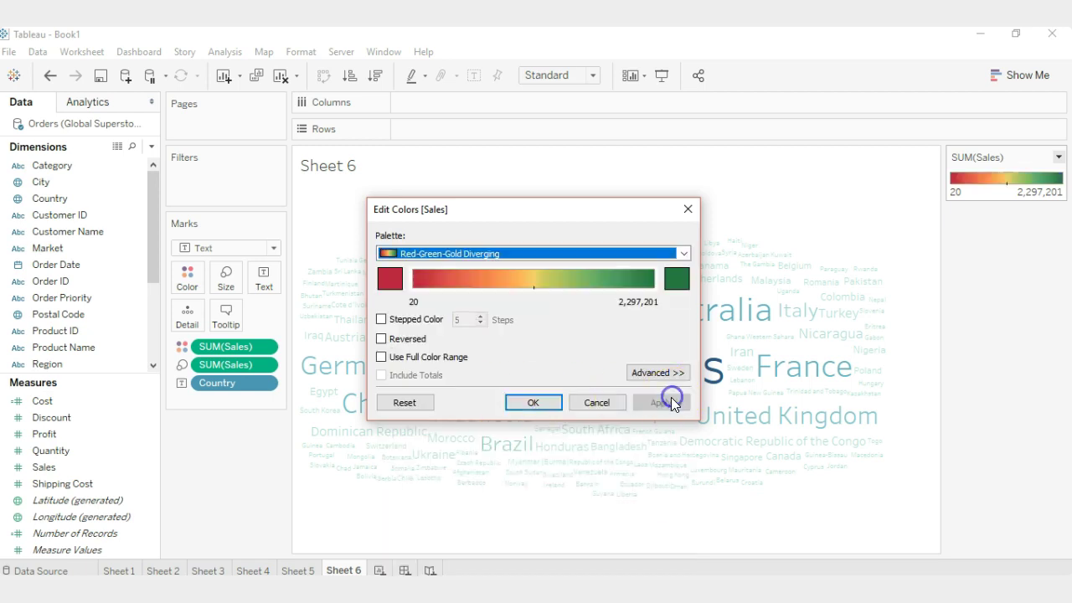
{"action": "left_click", "coordinate": [533, 402]}
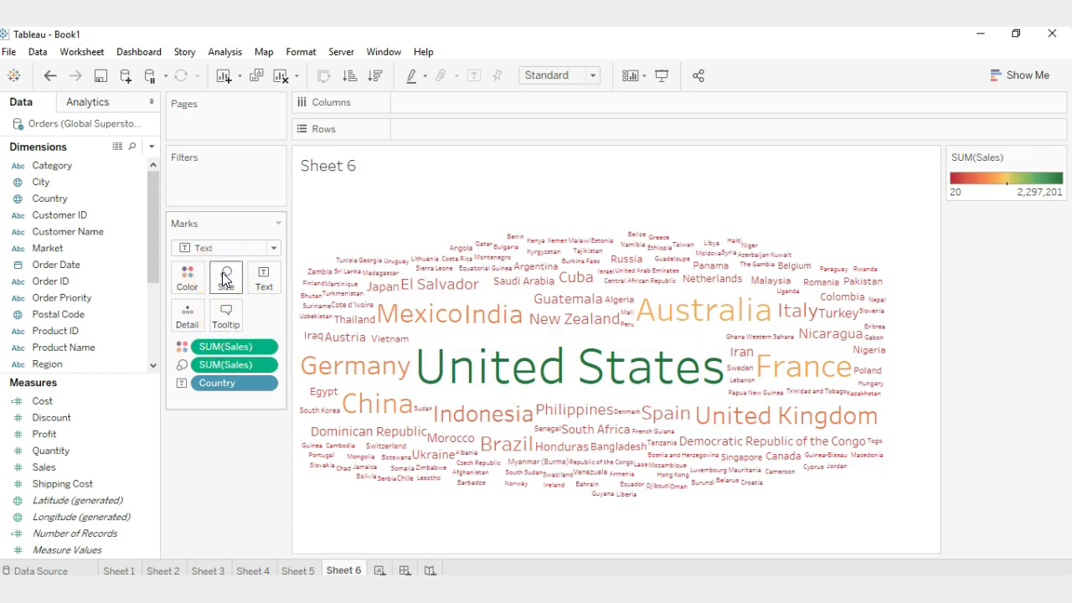
Step: Make the Country label text of the word cloud bold
{"action": "left_click", "coordinate": [266, 279]}
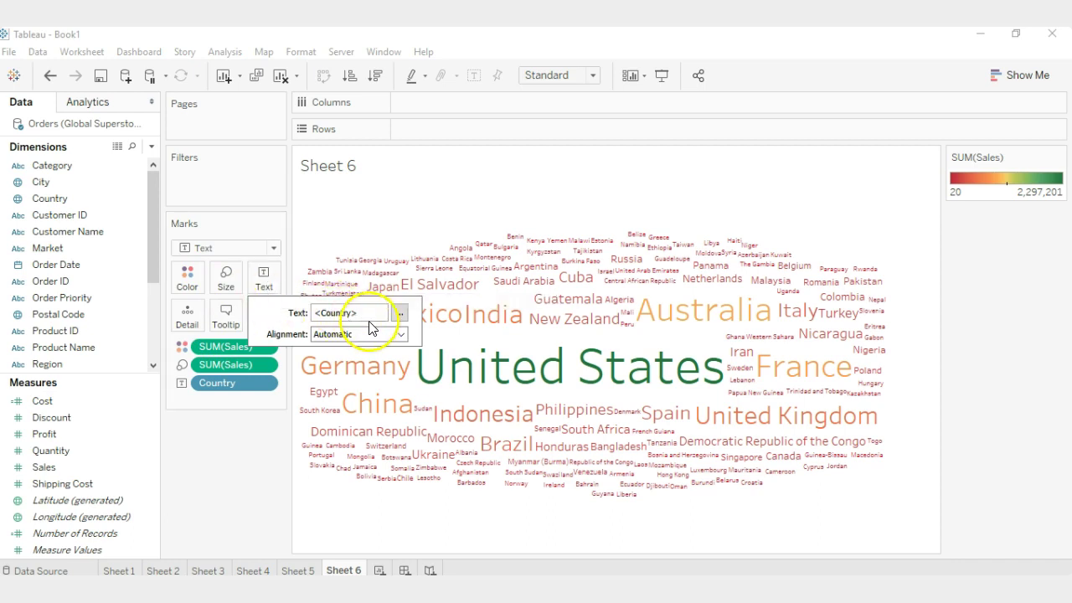
{"action": "left_click", "coordinate": [400, 314]}
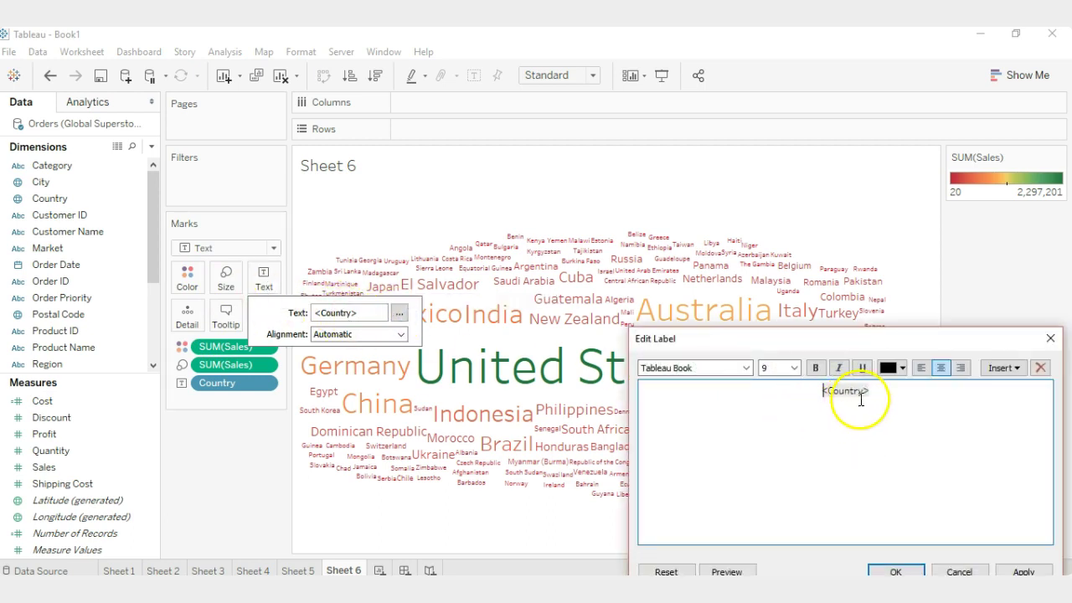
{"action": "left_click_drag", "start_coordinate": [885, 395], "coordinate": [790, 391]}
{"action": "left_click", "coordinate": [816, 367]}
{"action": "left_click", "coordinate": [898, 563]}
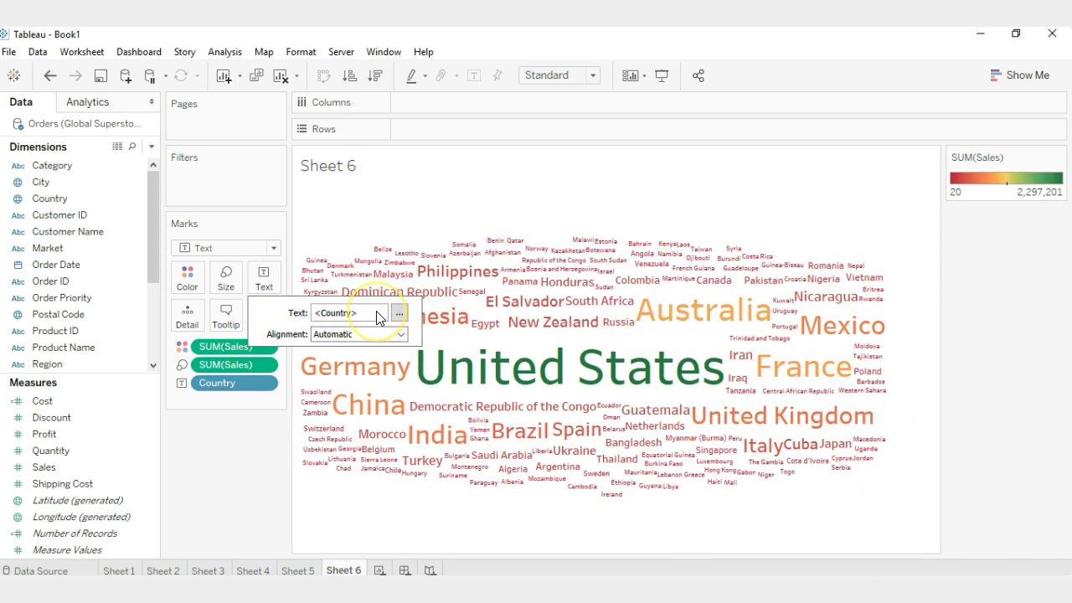
{"action": "mouse_move", "coordinate": [508, 355]}
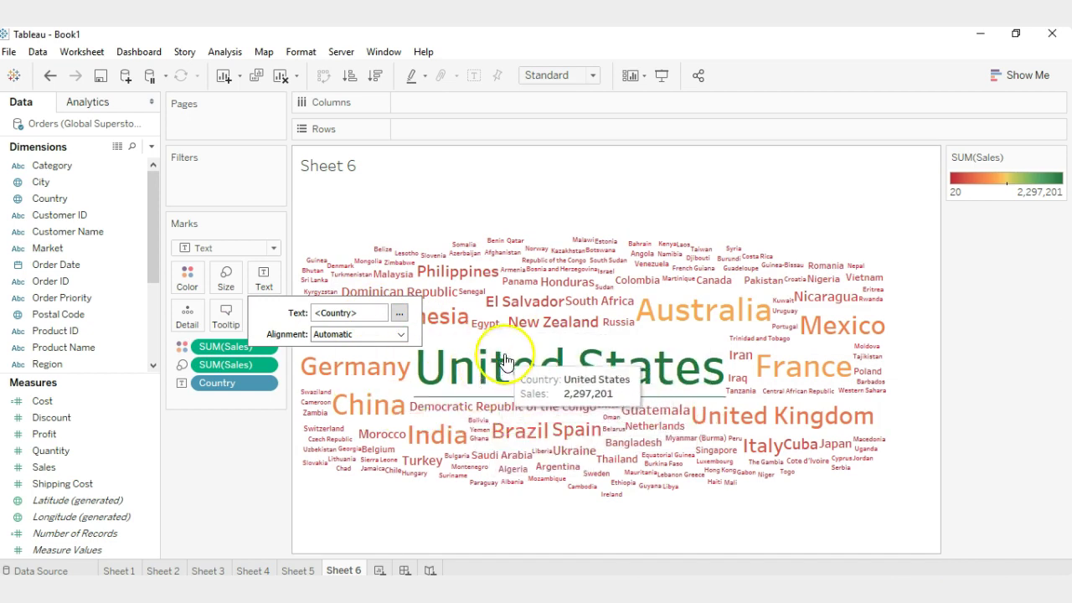
{"action": "left_click", "coordinate": [369, 335]}
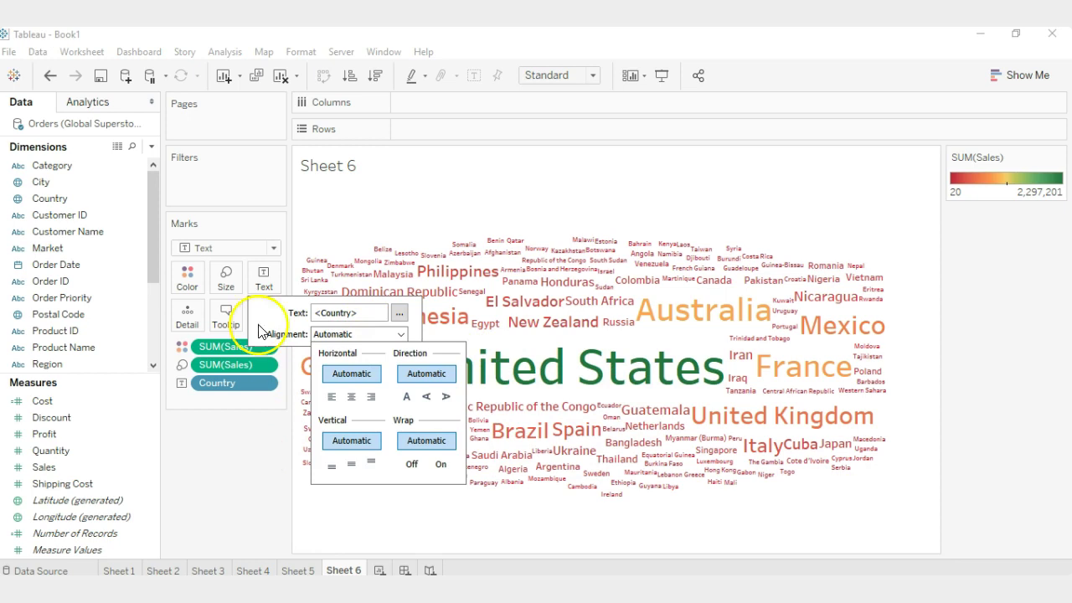
{"action": "left_click", "coordinate": [240, 210]}
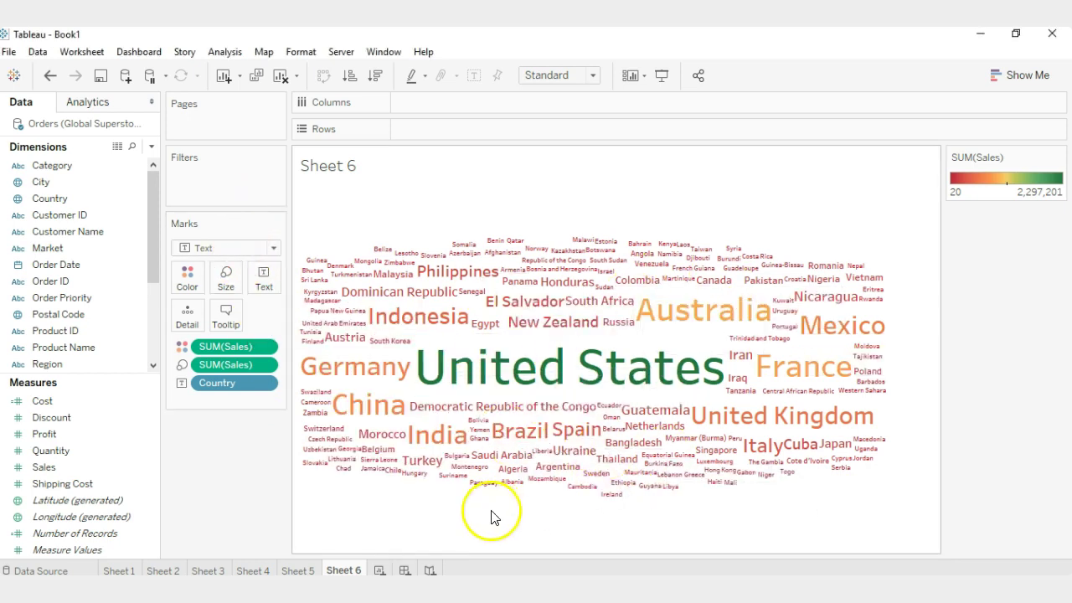
{"action": "mouse_move", "coordinate": [618, 356]}
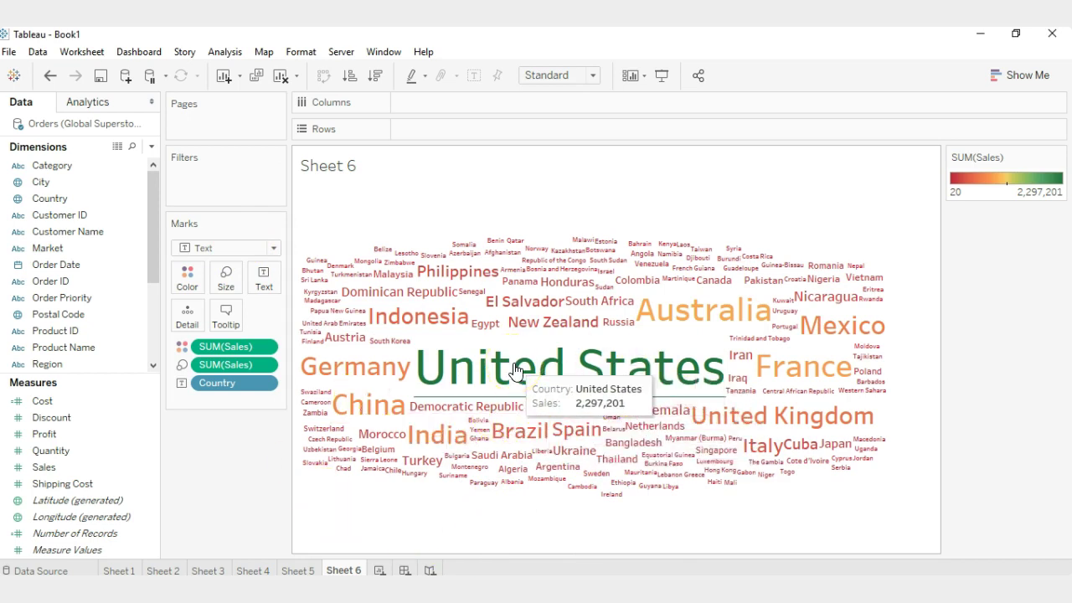
{"action": "mouse_move", "coordinate": [494, 249]}
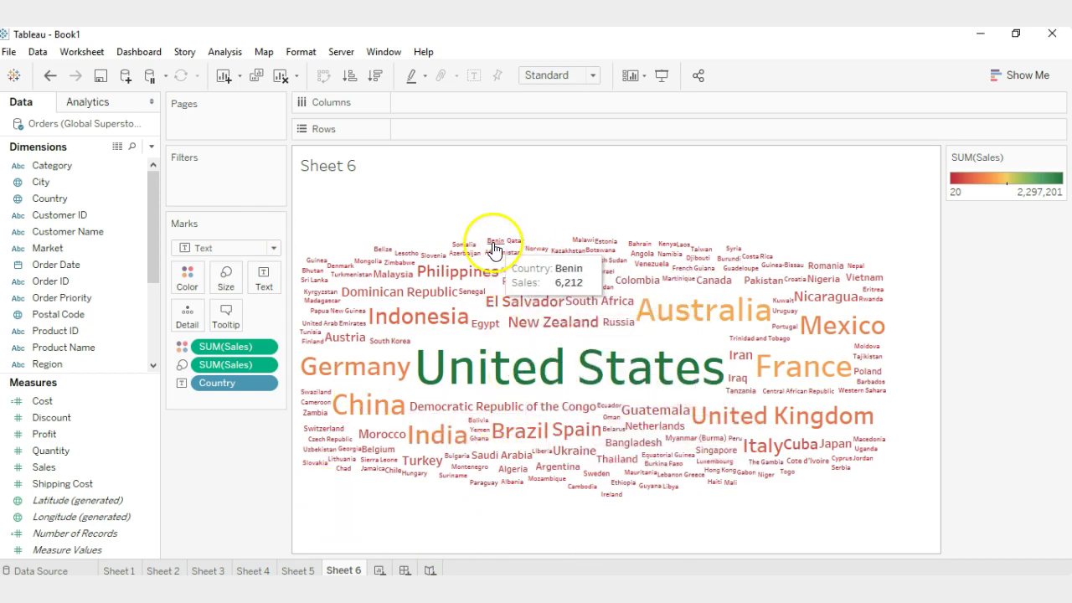
{"action": "mouse_move", "coordinate": [343, 270]}
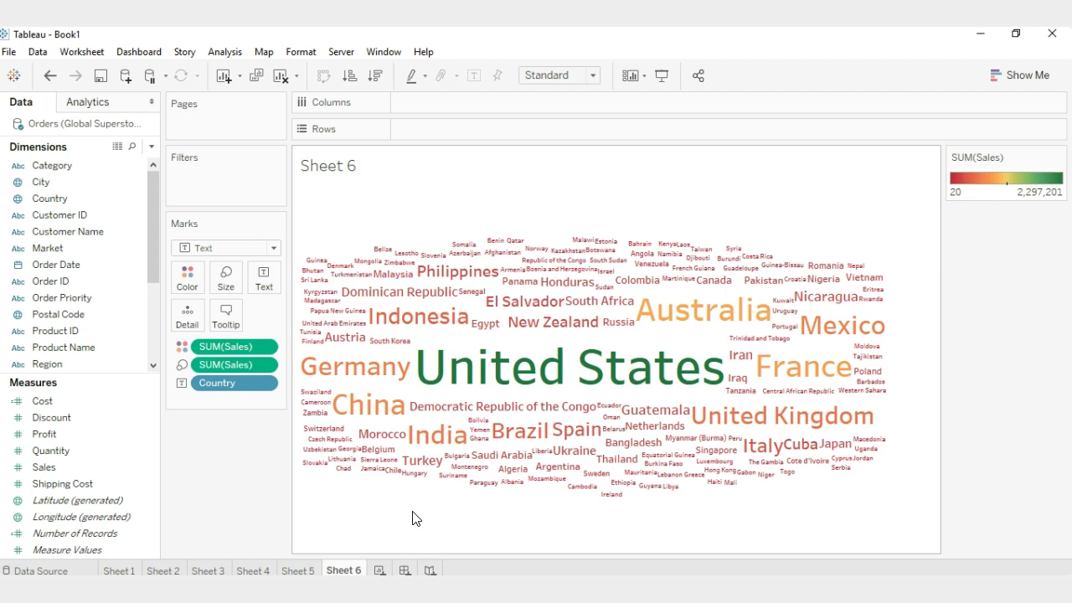
Step: Create a new worksheet with a table of Sales by Market
{"action": "left_click", "coordinate": [380, 571]}
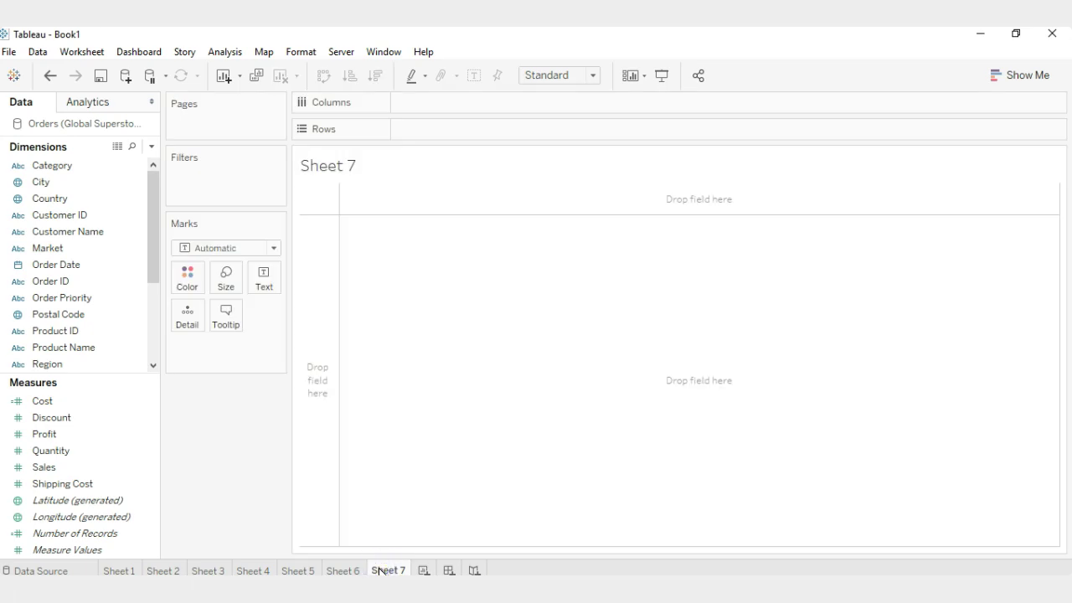
{"action": "double_click", "coordinate": [53, 247]}
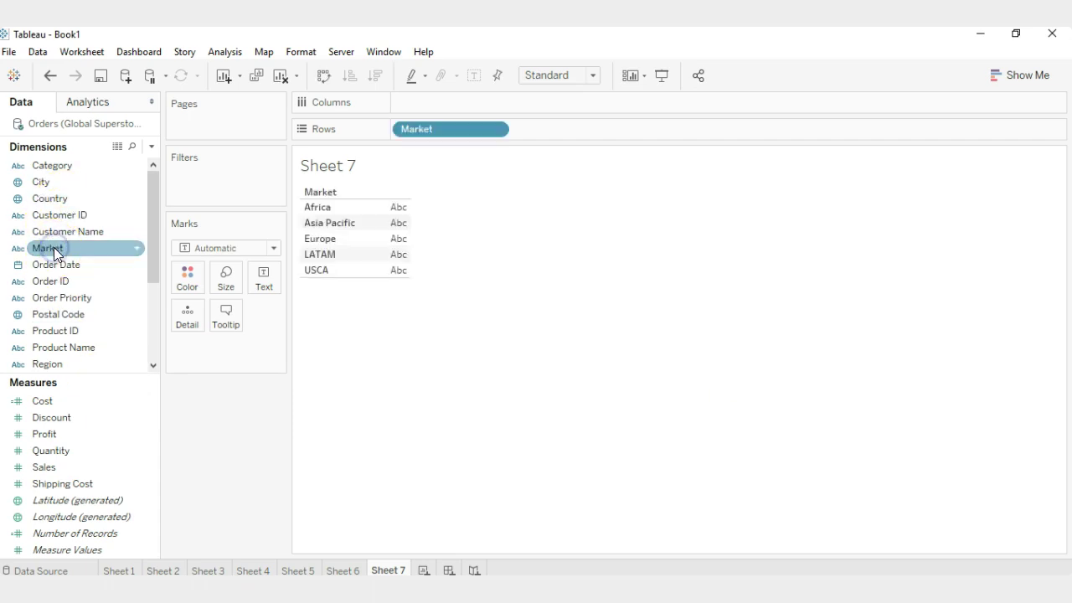
{"action": "double_click", "coordinate": [46, 467]}
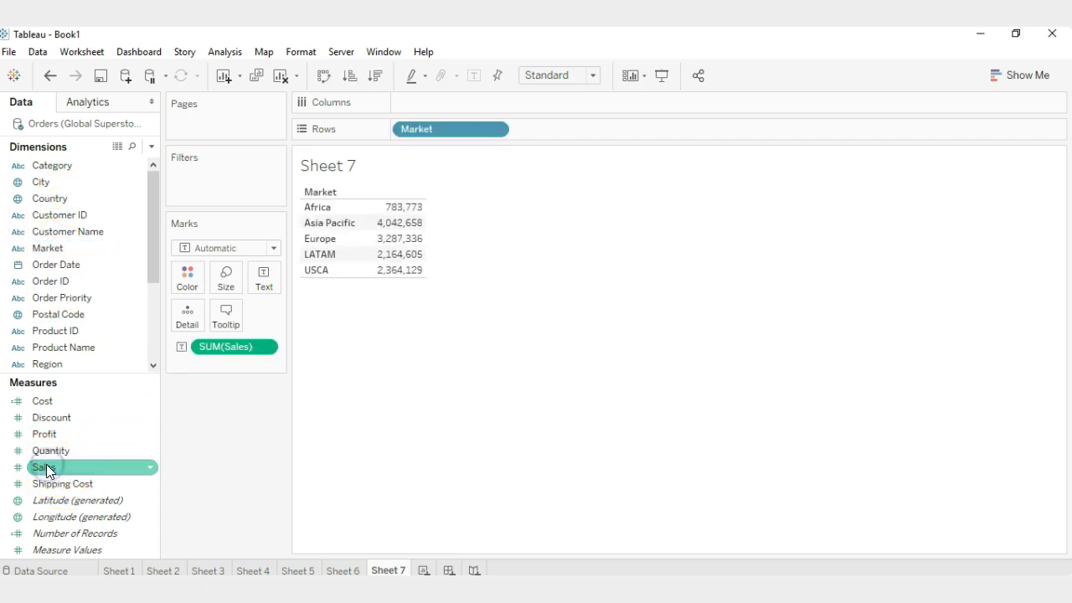
Step: Convert the Sales by Market table into a packed bubbles chart
{"action": "left_click", "coordinate": [1005, 75]}
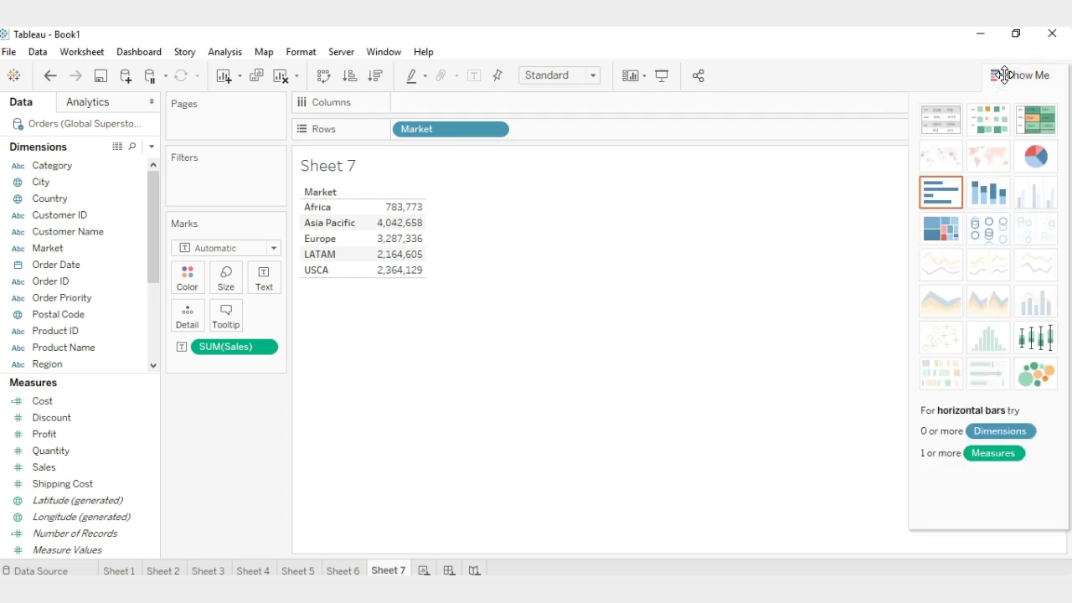
{"action": "left_click", "coordinate": [273, 248]}
{"action": "left_click", "coordinate": [224, 499]}
{"action": "left_click", "coordinate": [1005, 76]}
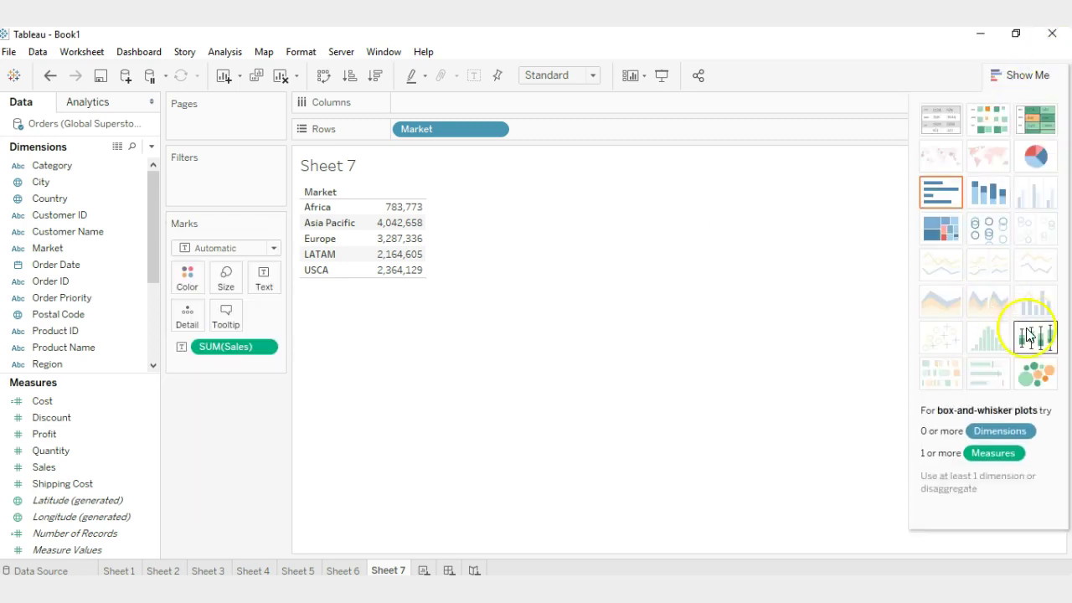
{"action": "left_click", "coordinate": [1039, 374]}
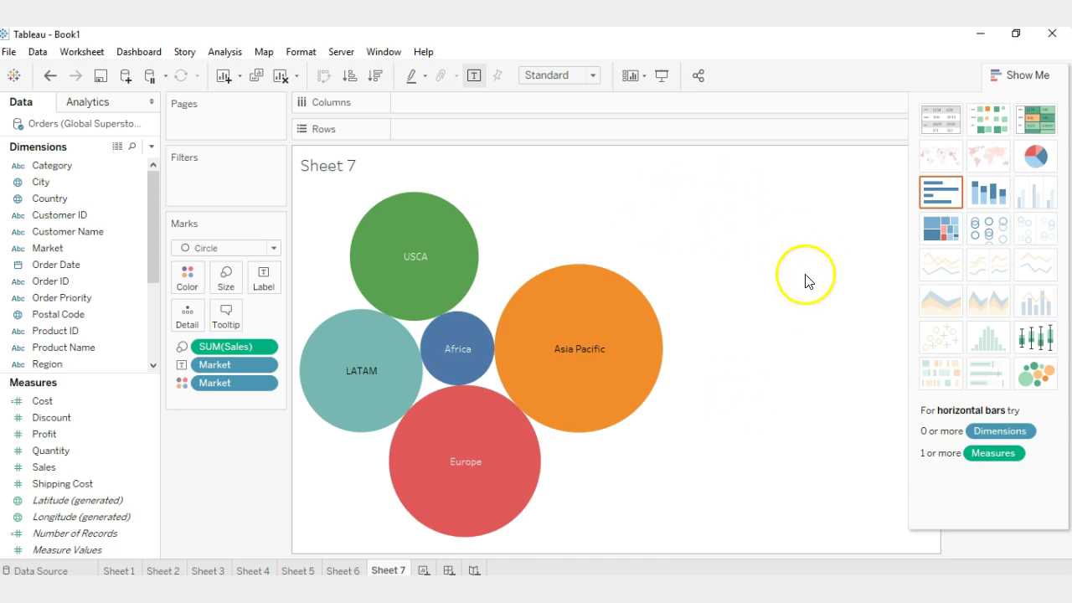
{"action": "left_click", "coordinate": [1005, 74]}
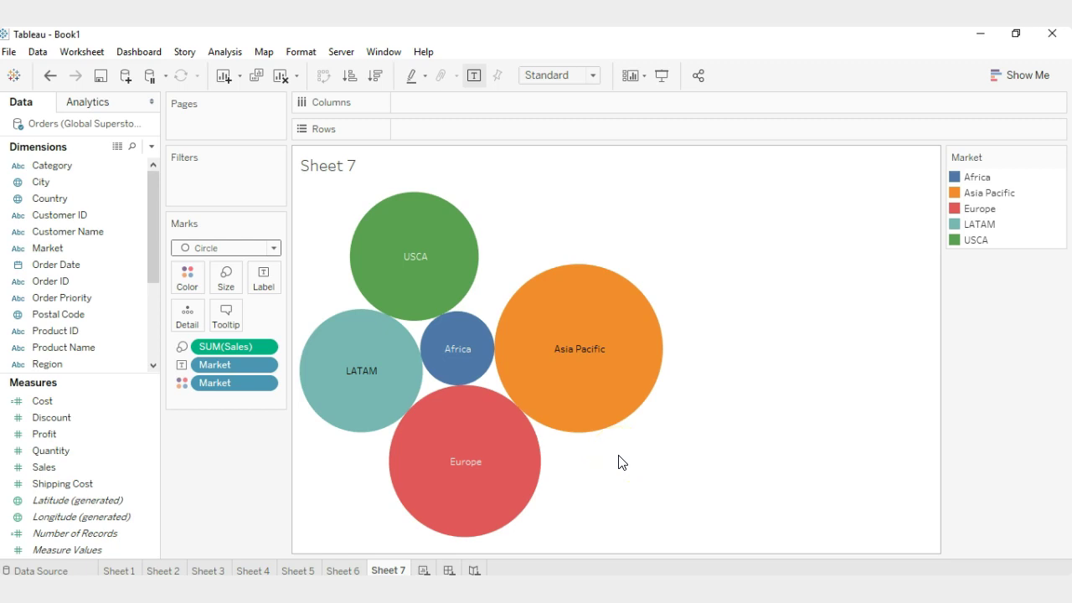
Step: Create a new worksheet with State on Columns and Sales on Rows as a bar chart
{"action": "left_click", "coordinate": [424, 570]}
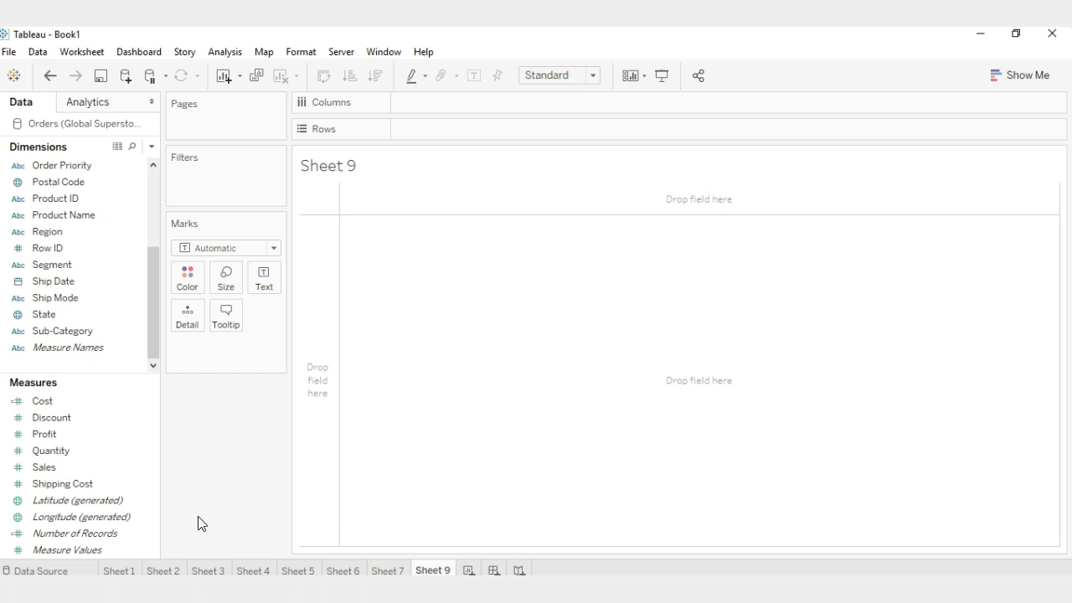
{"action": "left_click", "coordinate": [56, 318]}
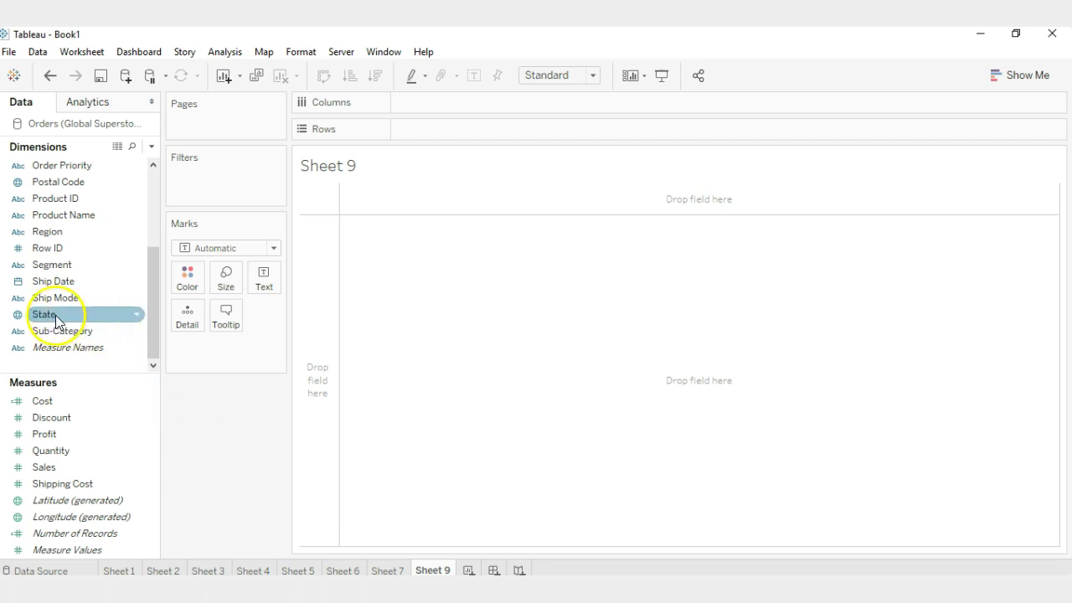
{"action": "left_click_drag", "start_coordinate": [56, 321], "coordinate": [475, 105]}
{"action": "left_click_drag", "start_coordinate": [44, 467], "coordinate": [458, 130]}
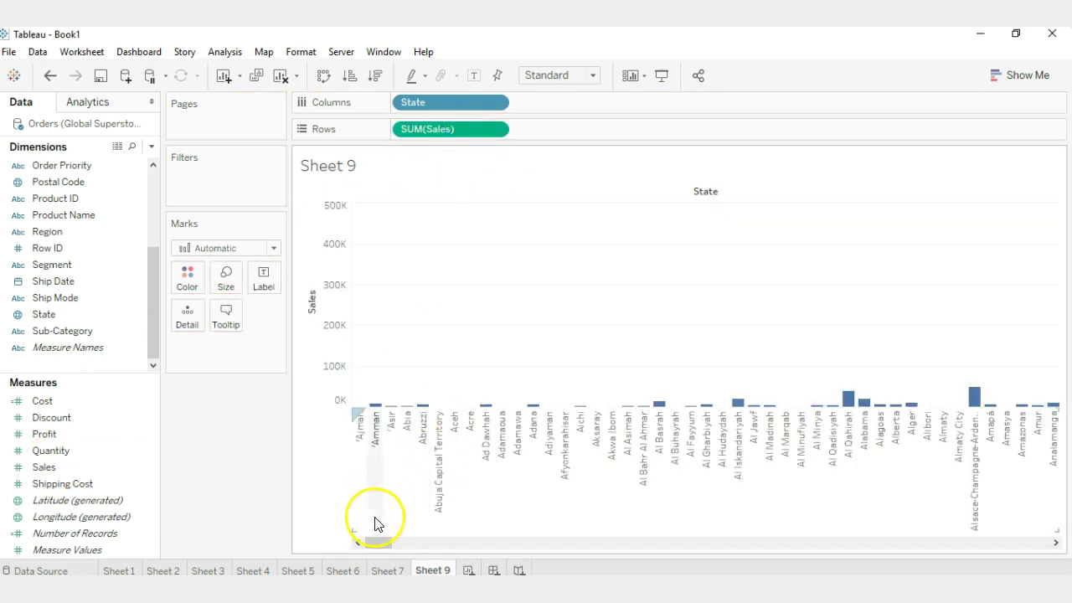
Step: Clear the State and Sales bar chart from the worksheet and build a map of State in its place
{"action": "mouse_move", "coordinate": [378, 542]}
{"action": "left_mouse_down"}
{"action": "mouse_move", "coordinate": [1005, 531]}
{"action": "mouse_move", "coordinate": [365, 545]}
{"action": "left_mouse_up"}
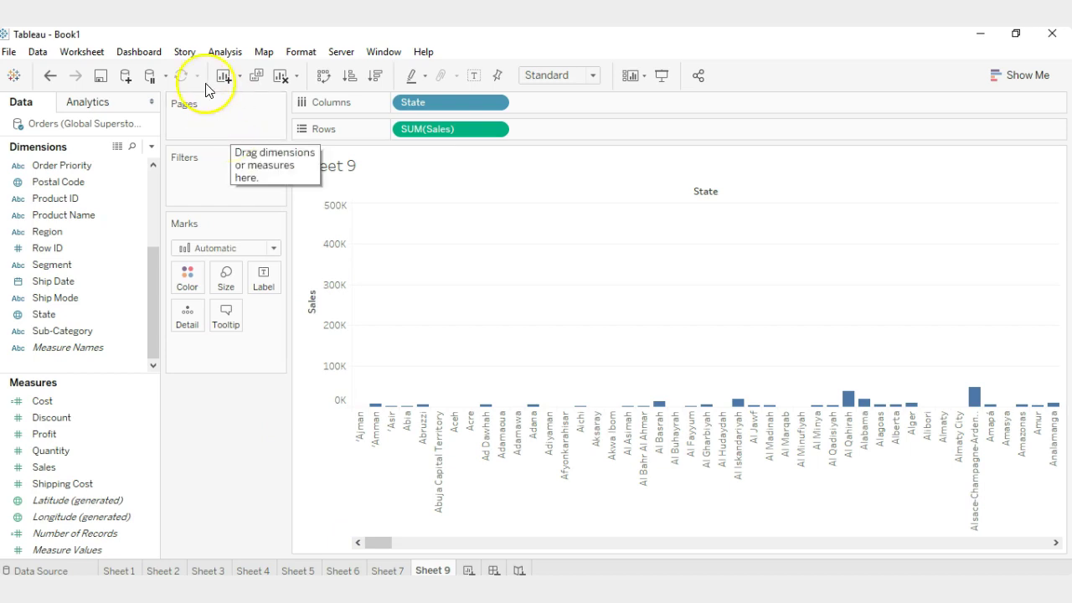
{"action": "left_click", "coordinate": [284, 82]}
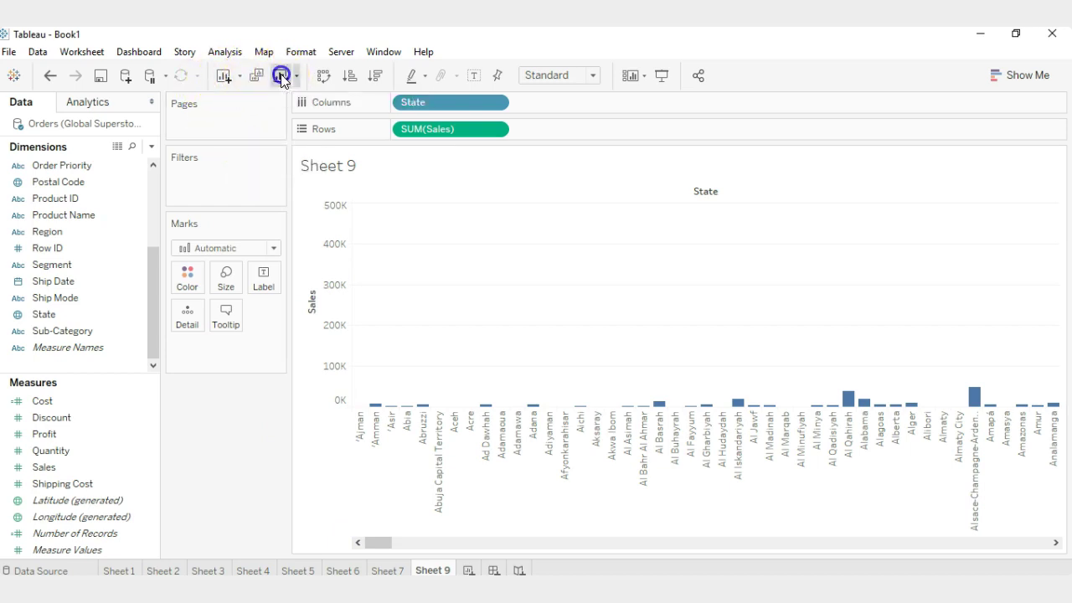
{"action": "left_click", "coordinate": [59, 317]}
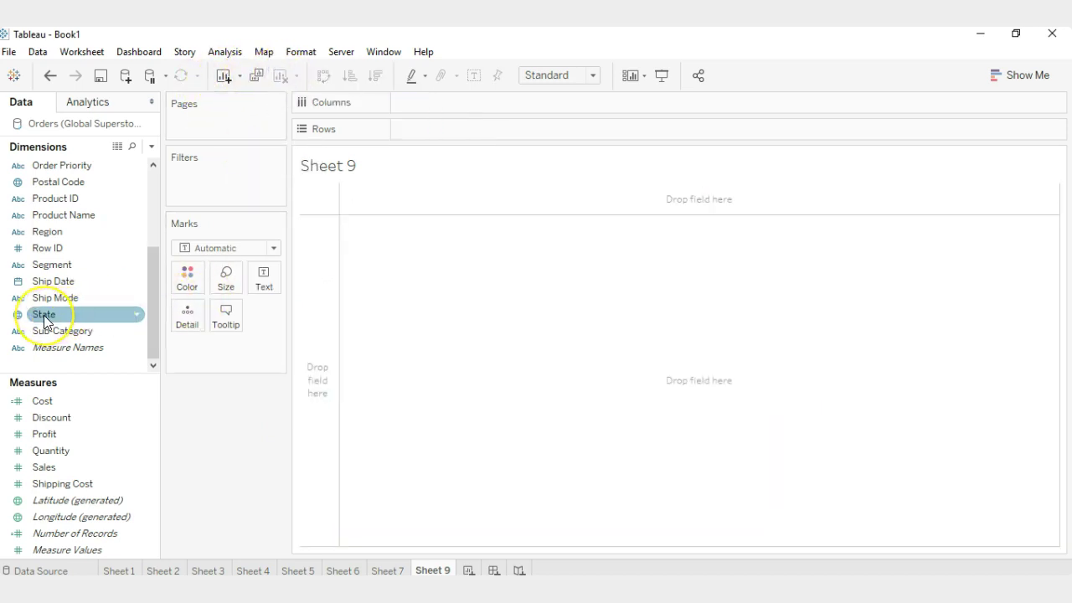
{"action": "double_click", "coordinate": [44, 316]}
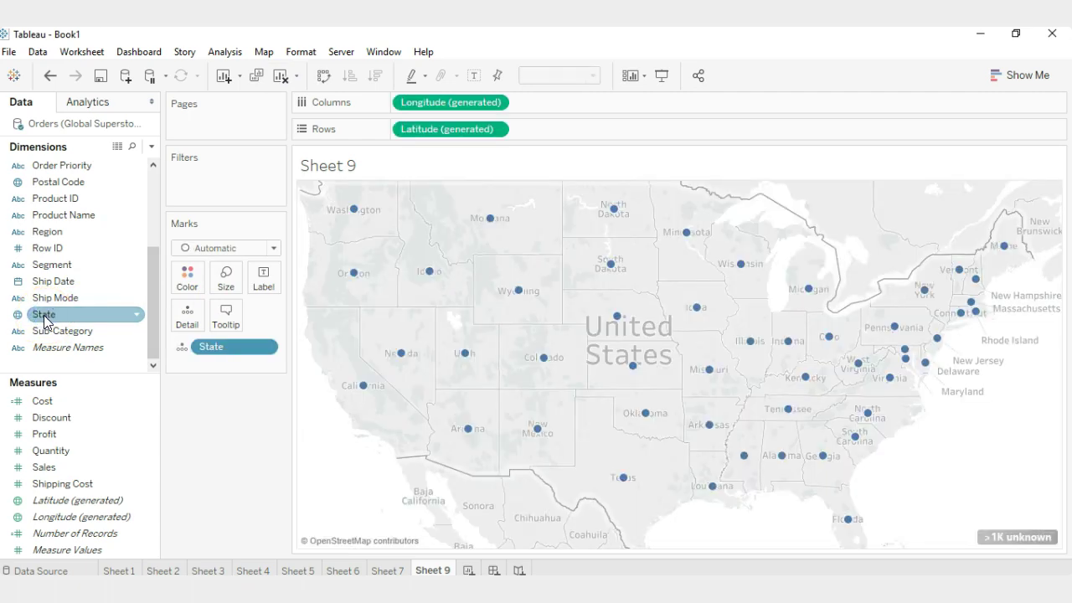
{"action": "mouse_move", "coordinate": [599, 288]}
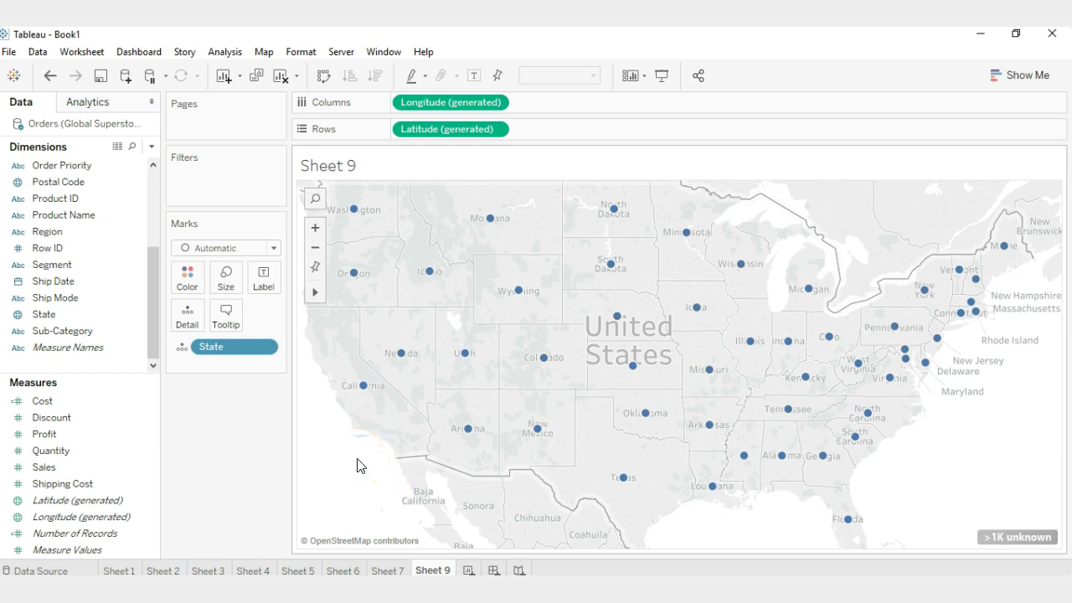
Step: Color the state map by Profit and label each state with its State name and Sales
{"action": "left_click_drag", "start_coordinate": [34, 434], "coordinate": [190, 284]}
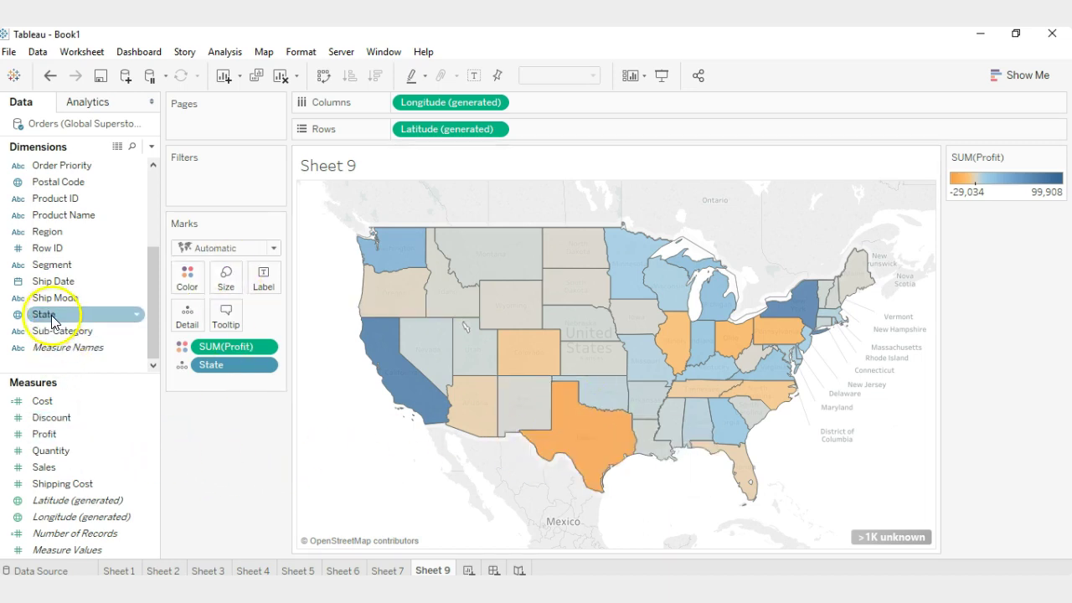
{"action": "left_click_drag", "start_coordinate": [51, 319], "coordinate": [268, 282]}
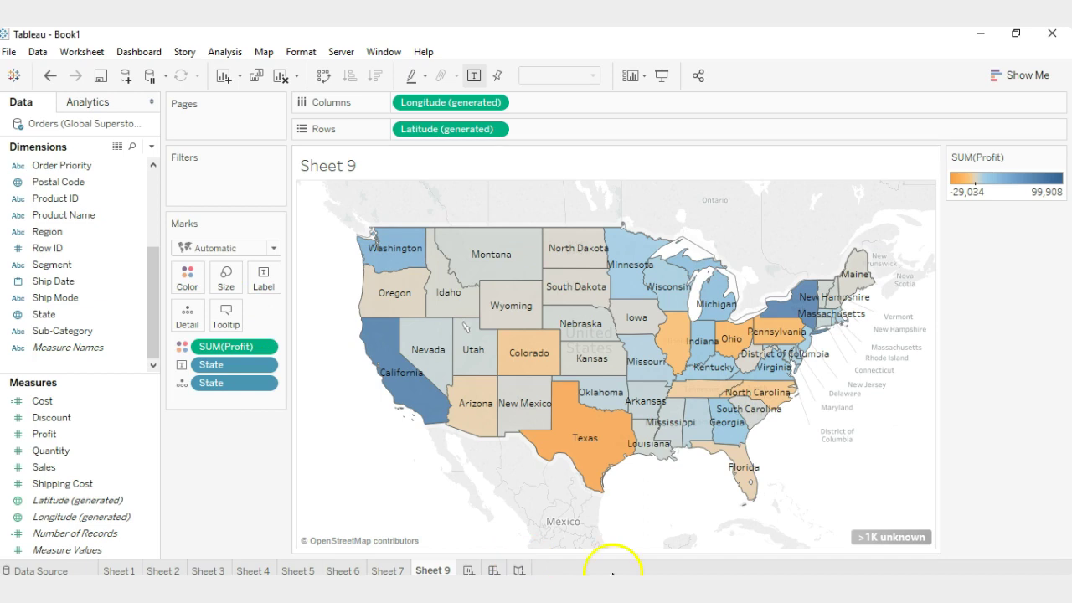
{"action": "mouse_move", "coordinate": [595, 441]}
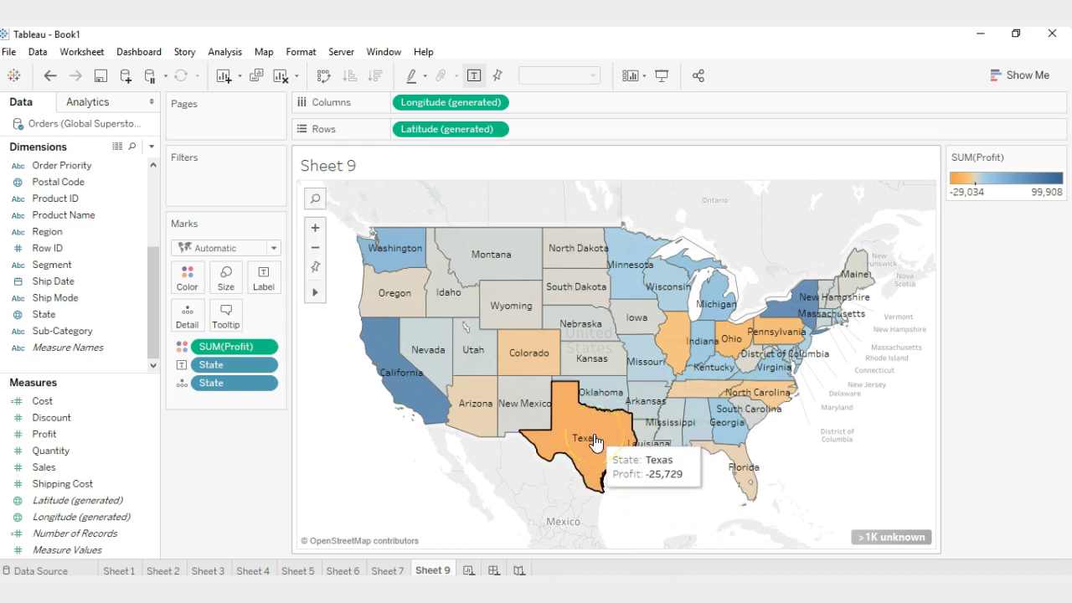
{"action": "left_click", "coordinate": [586, 436]}
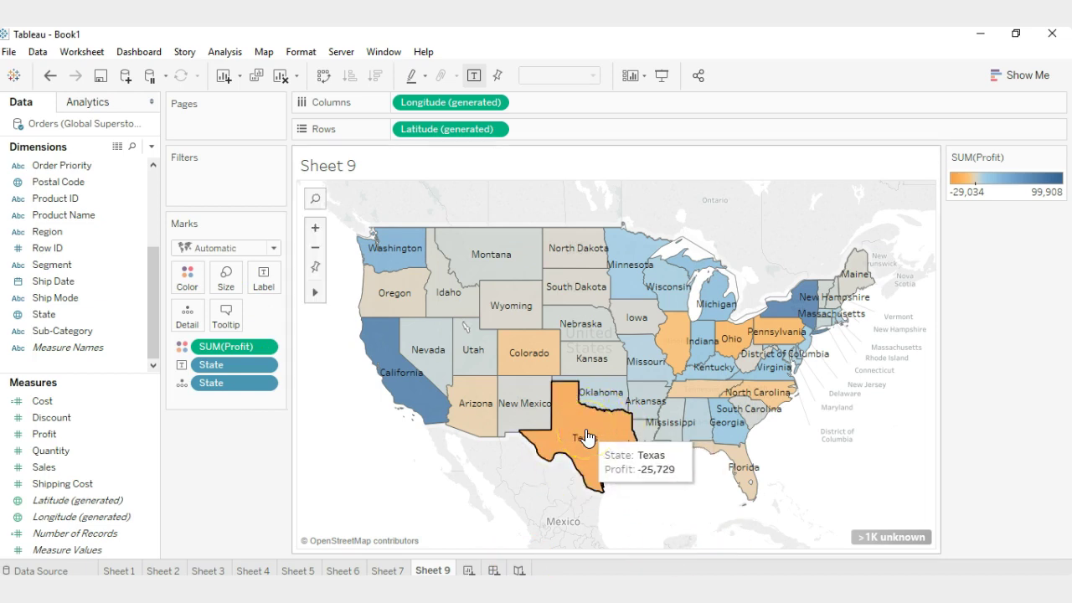
{"action": "left_click", "coordinate": [44, 472]}
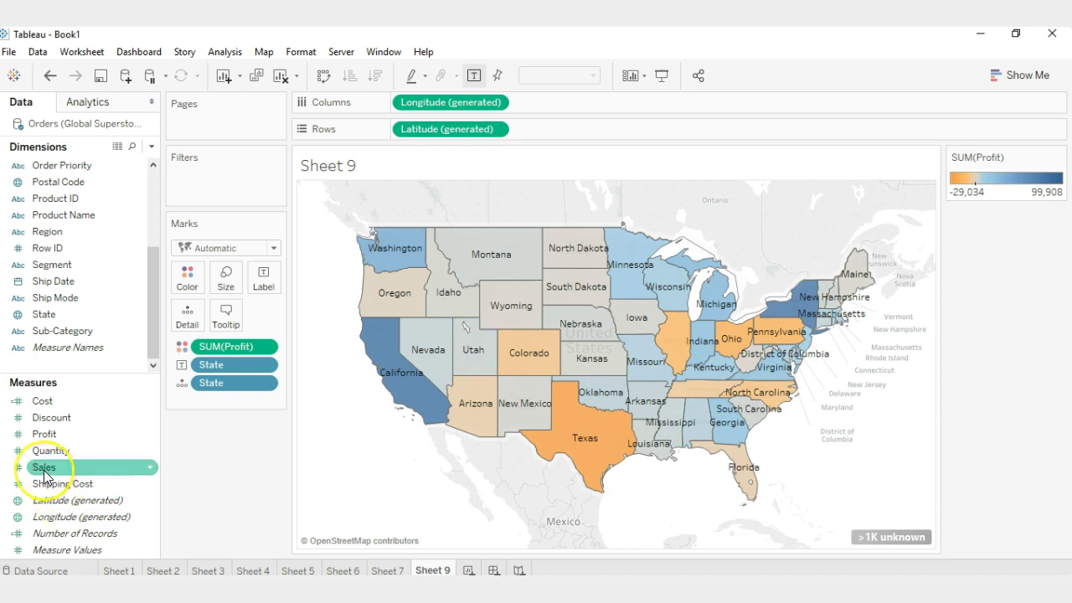
{"action": "left_click_drag", "start_coordinate": [44, 476], "coordinate": [263, 280]}
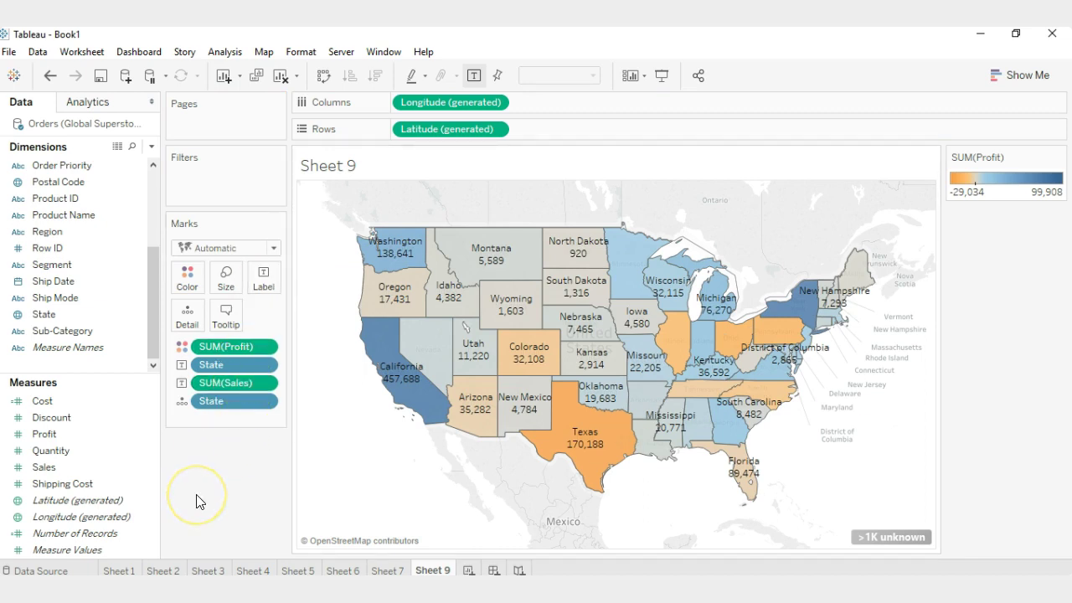
Step: Format the map's mark labels as bold with a font size of 11
{"action": "left_click", "coordinate": [265, 281]}
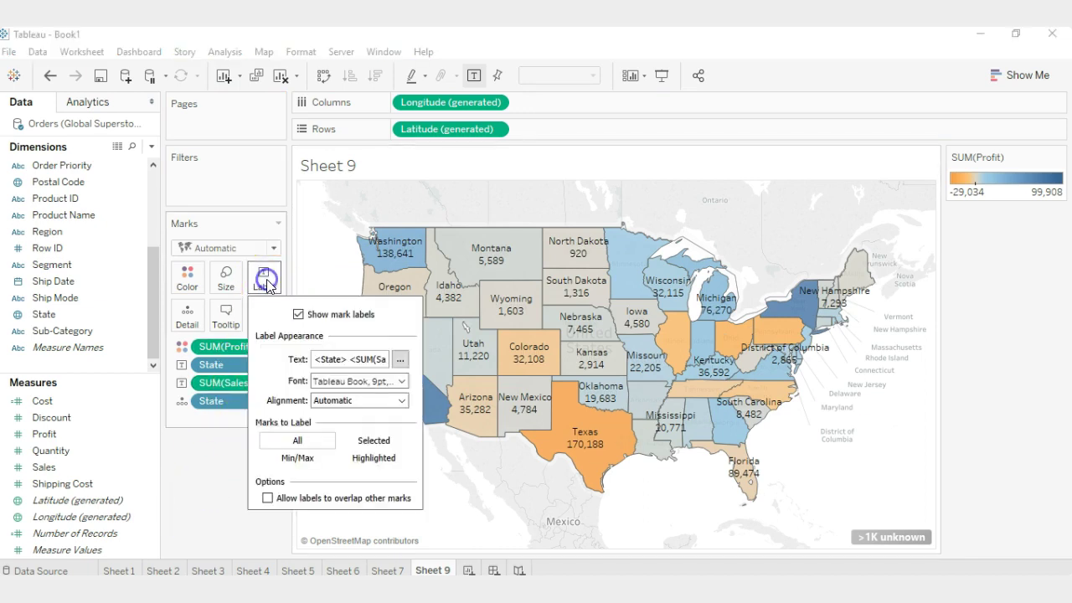
{"action": "left_click", "coordinate": [374, 381]}
{"action": "left_click", "coordinate": [337, 428]}
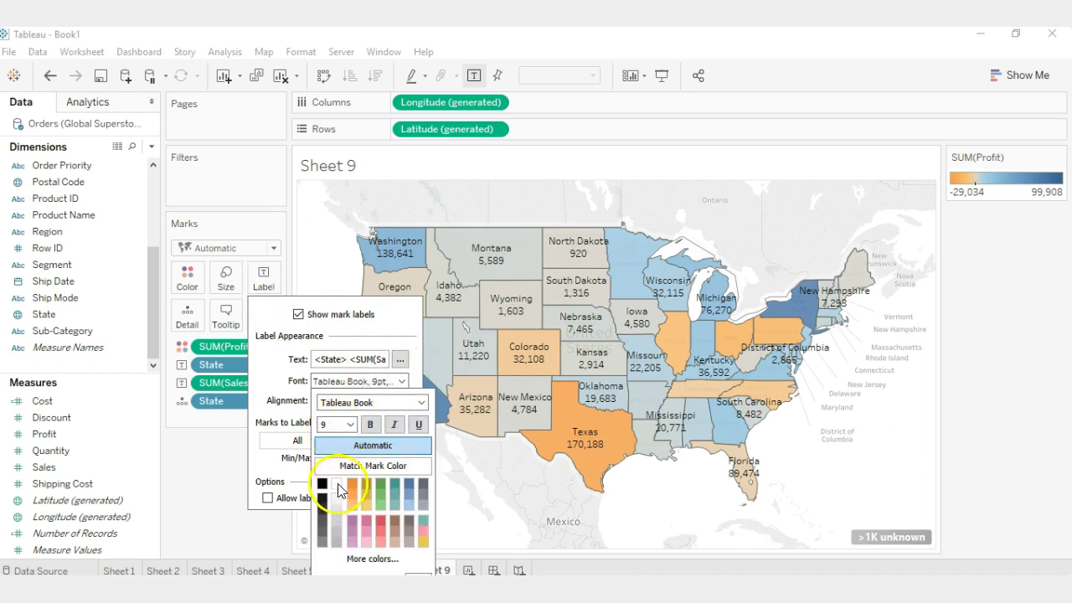
{"action": "left_click", "coordinate": [363, 444]}
{"action": "left_click", "coordinate": [370, 425]}
{"action": "left_click", "coordinate": [394, 426]}
{"action": "left_click", "coordinate": [394, 425]}
{"action": "left_click", "coordinate": [350, 425]}
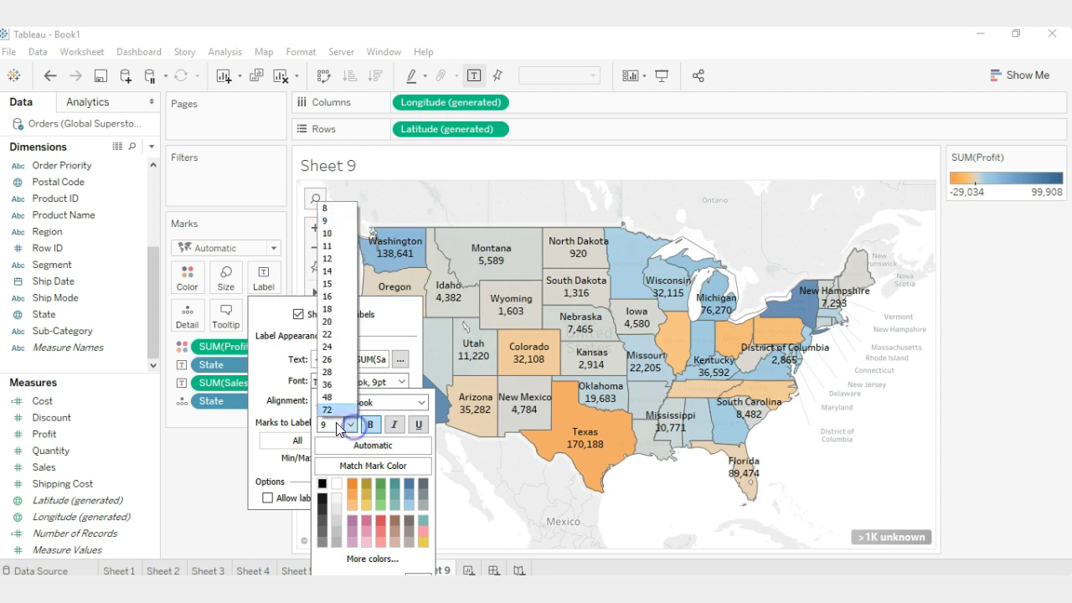
{"action": "left_click", "coordinate": [331, 249]}
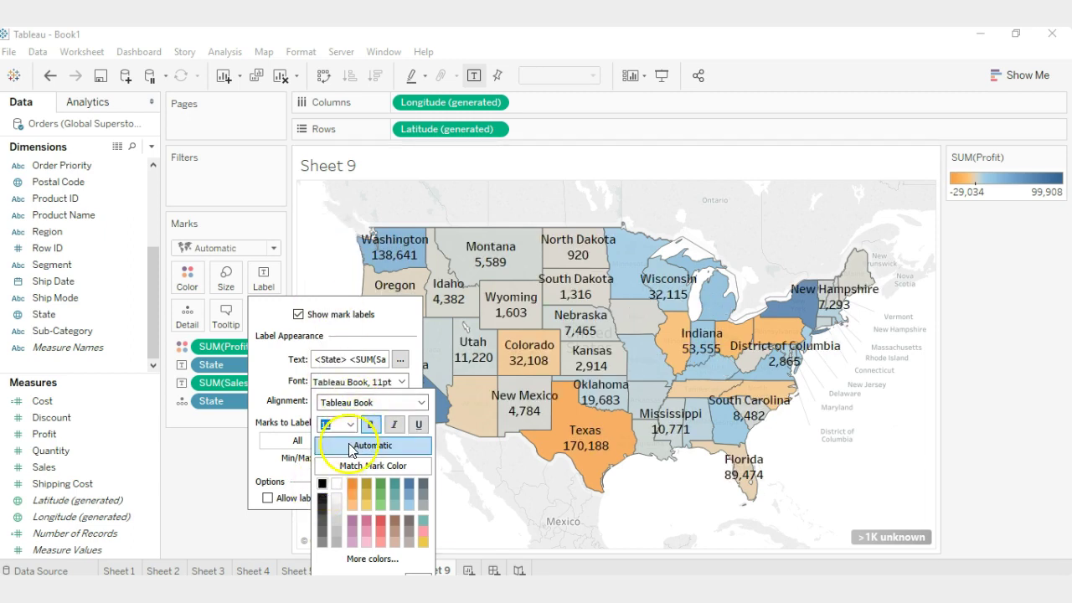
{"action": "left_click", "coordinate": [268, 376]}
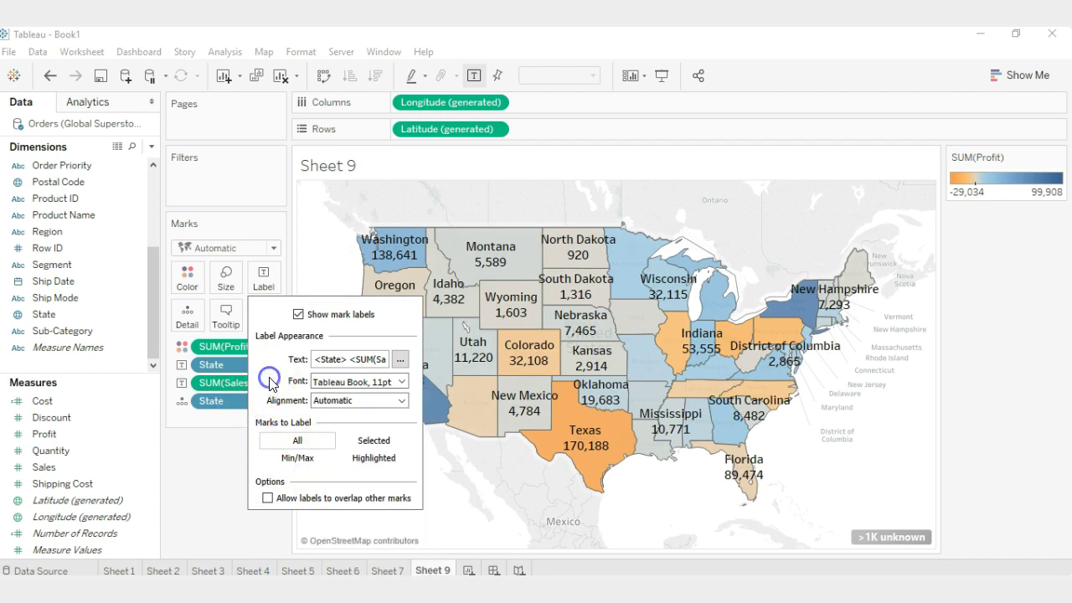
{"action": "left_click", "coordinate": [210, 457]}
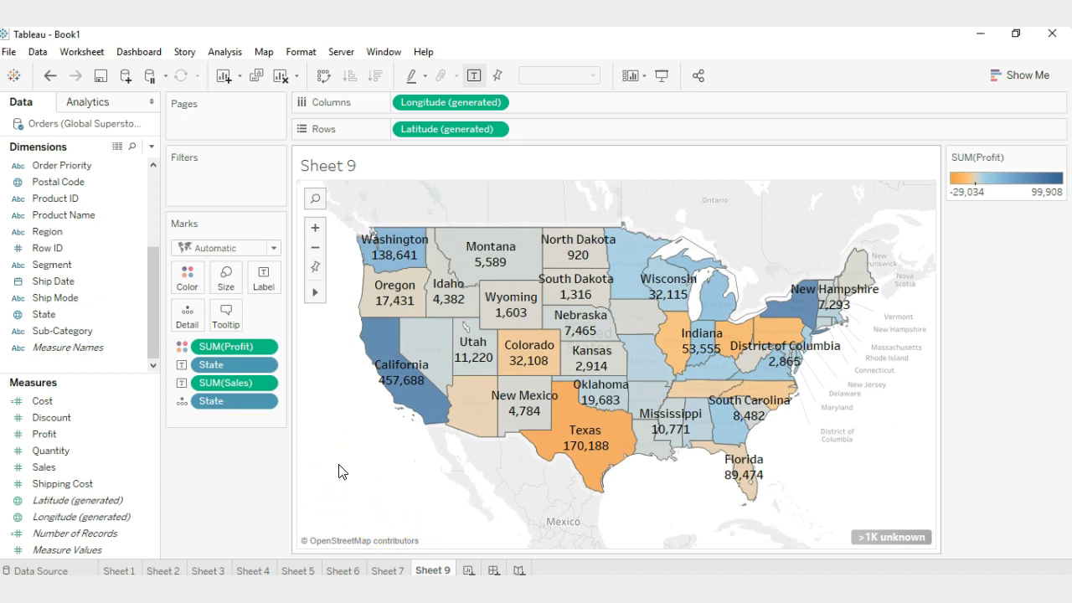
{"action": "left_click", "coordinate": [256, 496]}
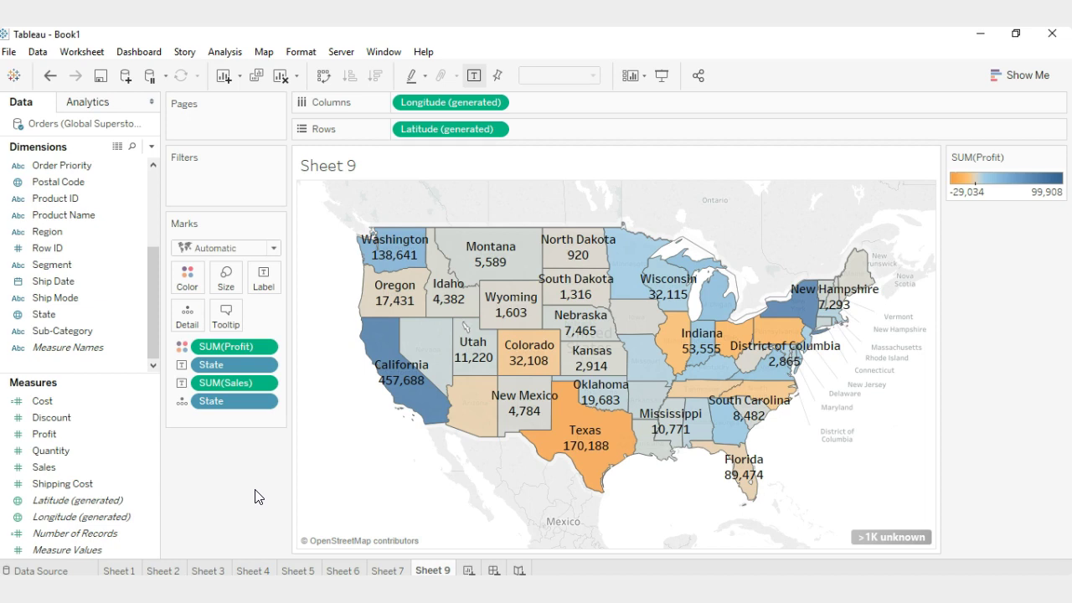
Step: Create a new dashboard and set its objects to be added as floating
{"action": "left_click", "coordinate": [498, 528]}
{"action": "left_click", "coordinate": [495, 570]}
{"action": "left_click", "coordinate": [494, 570]}
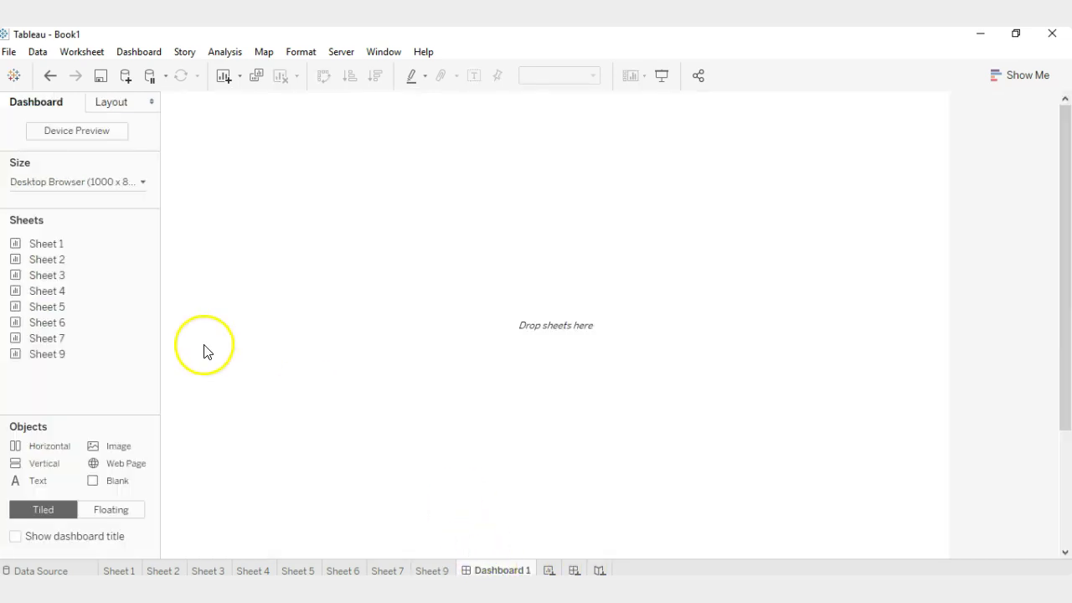
{"action": "left_click", "coordinate": [48, 244]}
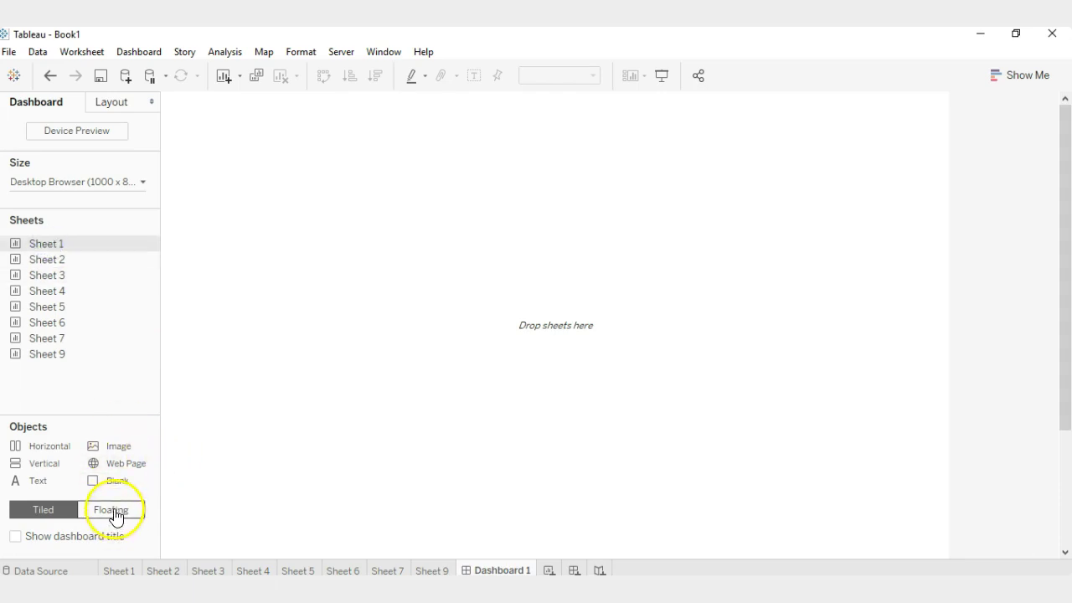
{"action": "left_click", "coordinate": [114, 511]}
Step: Place Sheet 1 in the upper-left area of the dashboard and enlarge it so its bars have room
{"action": "double_click", "coordinate": [41, 245]}
{"action": "left_click_drag", "start_coordinate": [38, 249], "coordinate": [196, 121]}
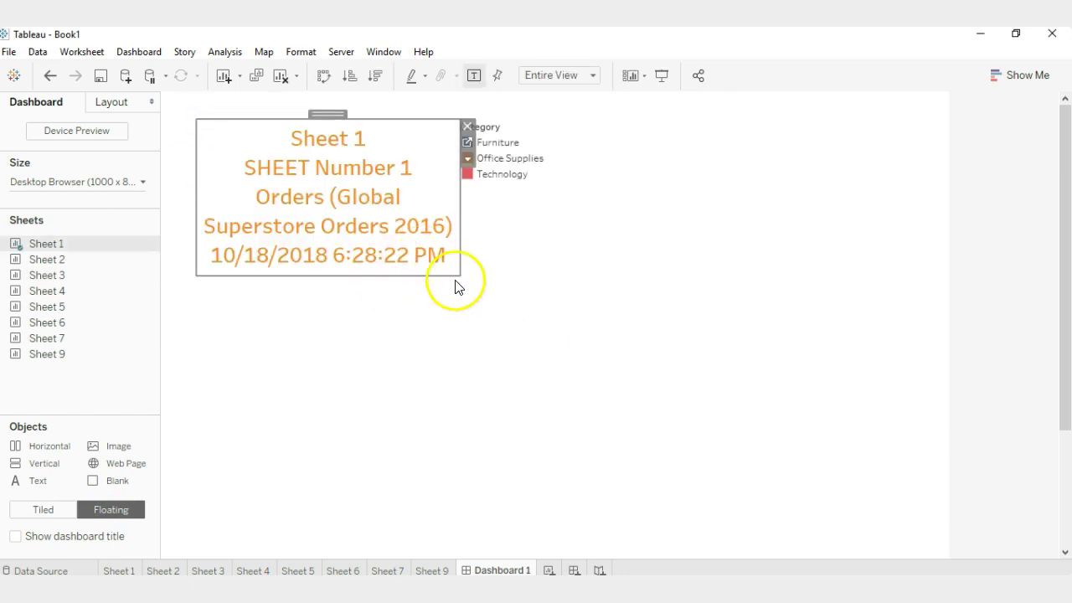
{"action": "left_click_drag", "start_coordinate": [459, 275], "coordinate": [479, 396]}
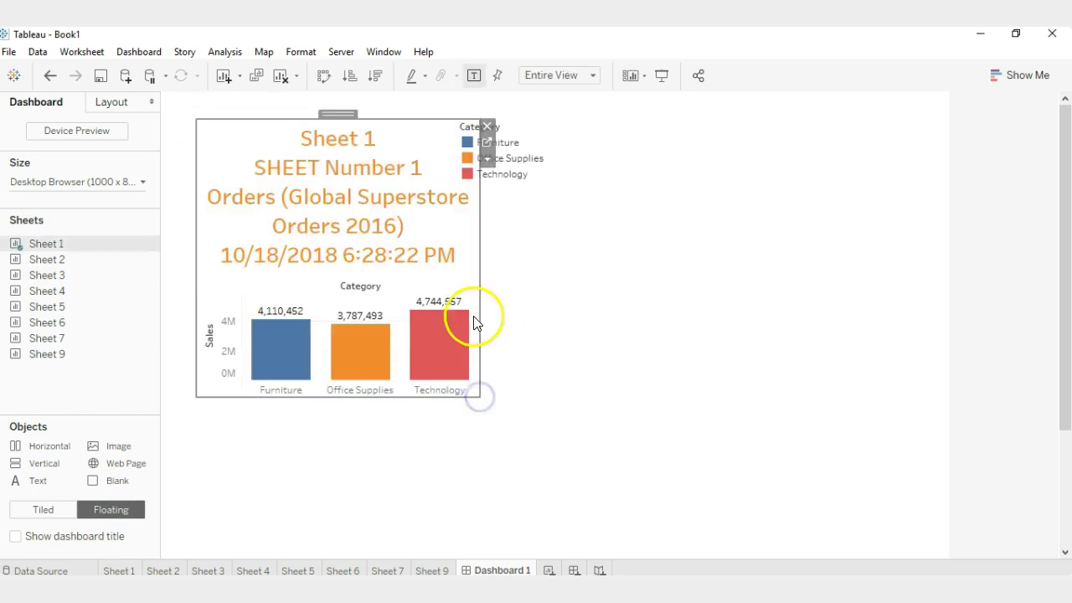
Step: Hide the Sheet 1 title on the dashboard and widen the bar chart
{"action": "right_click", "coordinate": [417, 180]}
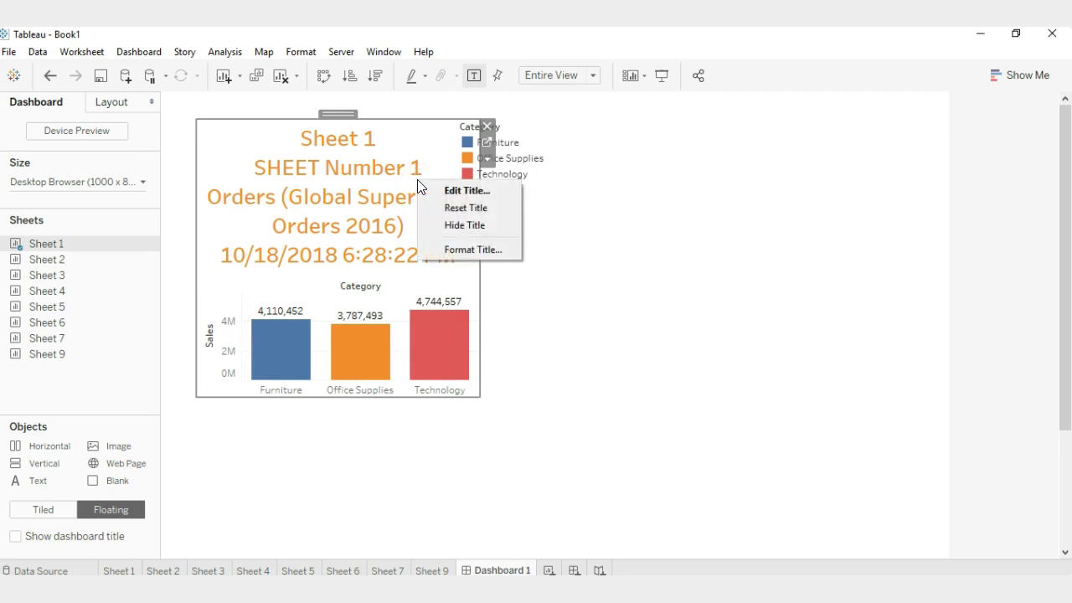
{"action": "left_click", "coordinate": [465, 226]}
{"action": "left_click", "coordinate": [480, 240]}
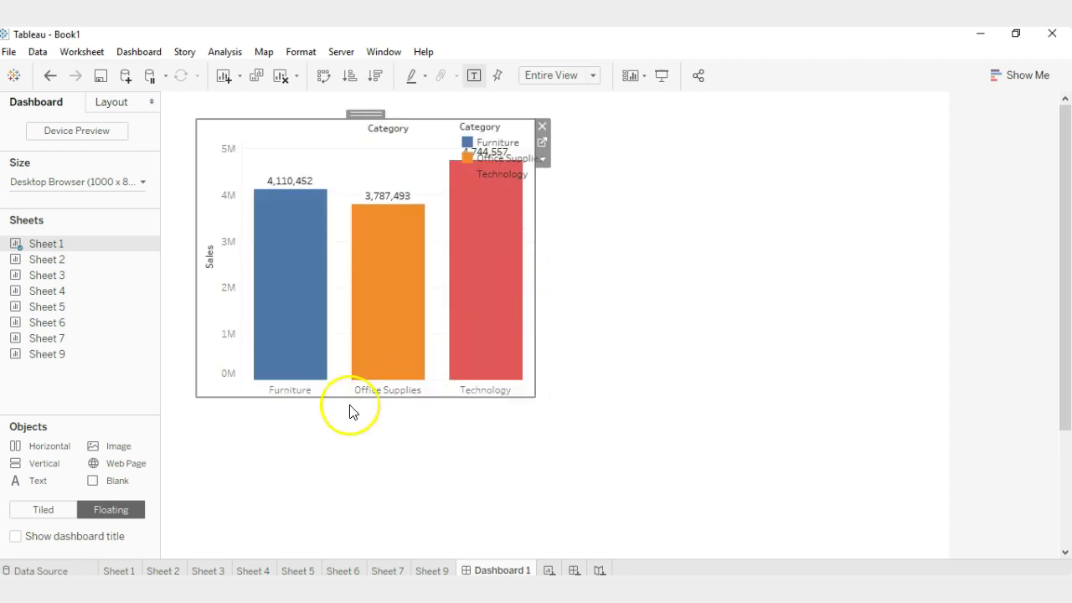
Step: Move the bar chart closer to the dashboard's upper-left corner and remove its Category color legend
{"action": "left_click_drag", "start_coordinate": [361, 112], "coordinate": [349, 103]}
{"action": "left_click", "coordinate": [539, 172]}
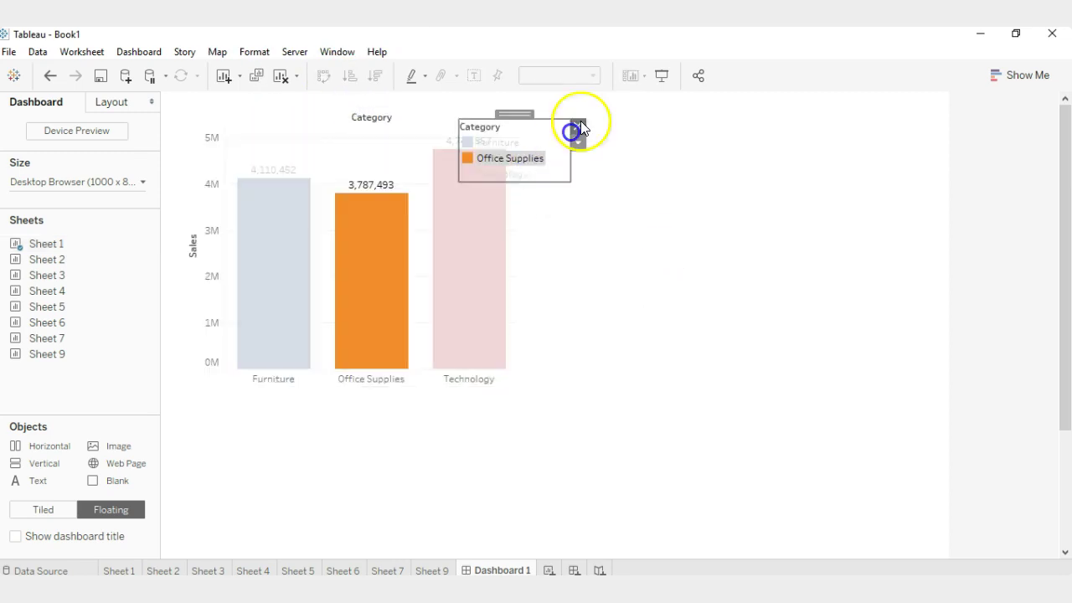
{"action": "left_click", "coordinate": [578, 129]}
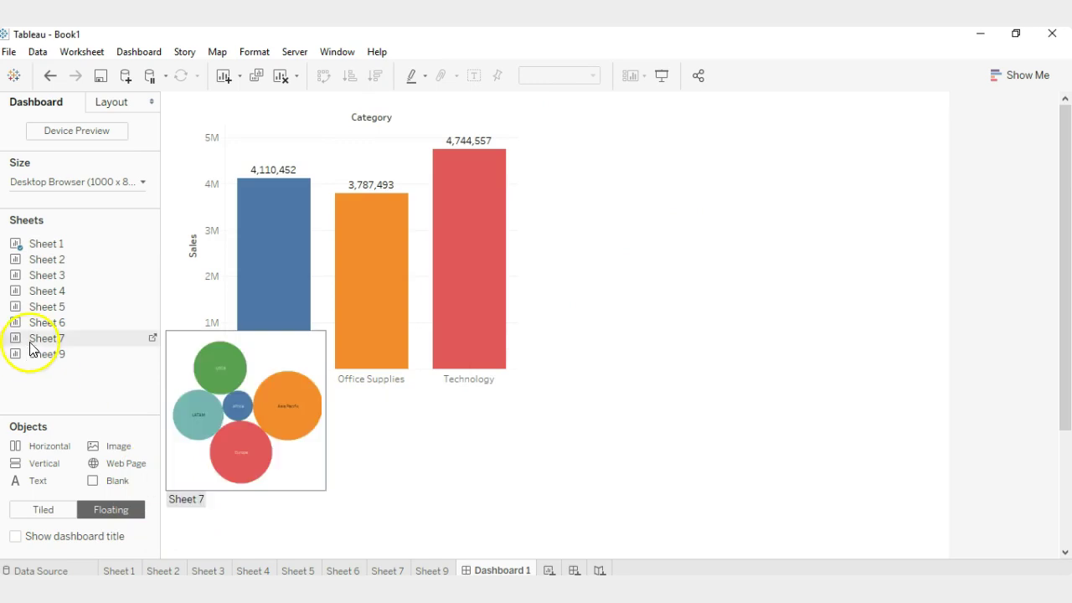
Step: Place the Sheet 2 scatter plot beside the bar chart and extend it upward
{"action": "mouse_move", "coordinate": [58, 268]}
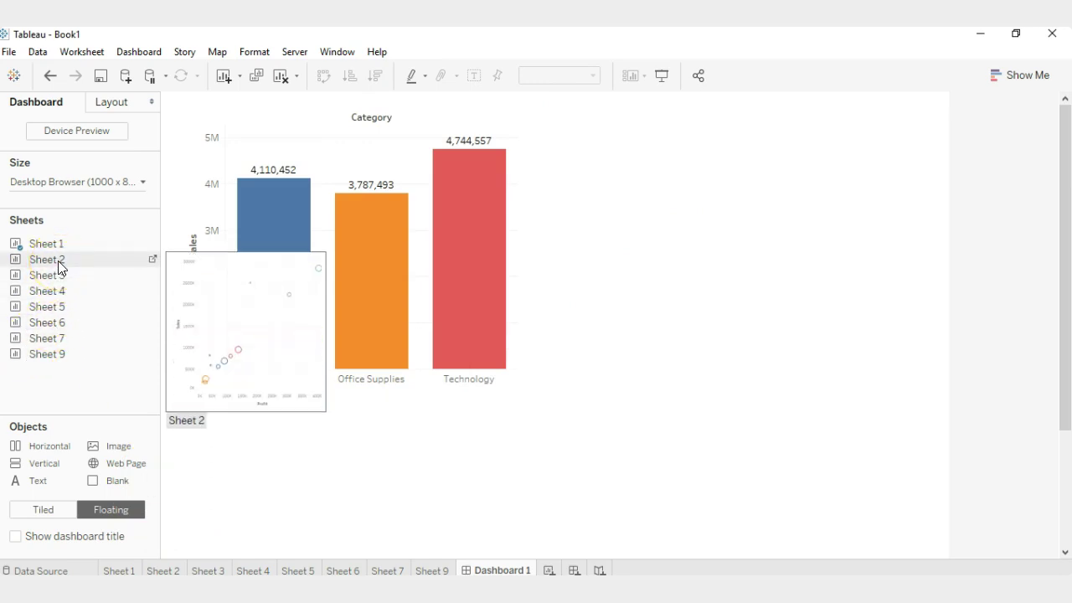
{"action": "left_click_drag", "start_coordinate": [52, 266], "coordinate": [580, 169]}
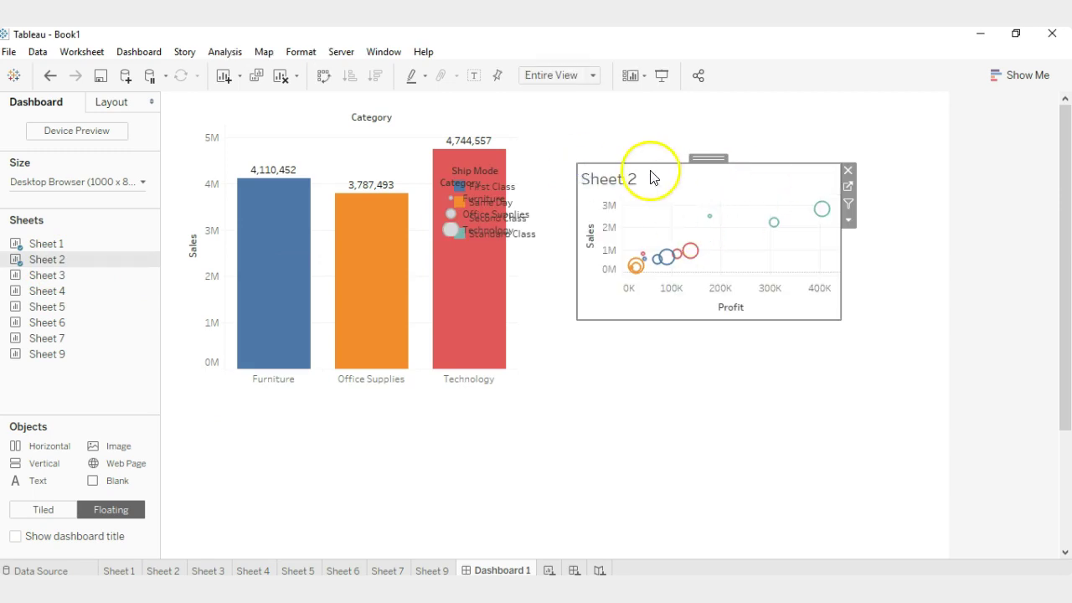
{"action": "left_click_drag", "start_coordinate": [662, 160], "coordinate": [662, 132]}
Step: Remove the Ship Mode and Category legends of the scatter plot from the dashboard
{"action": "left_click", "coordinate": [536, 188]}
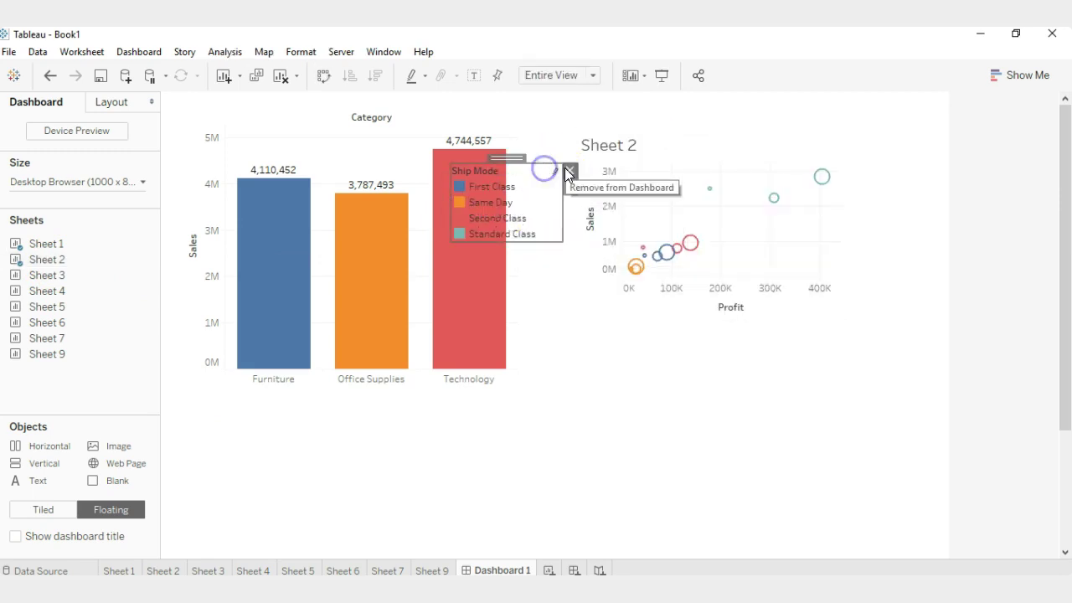
{"action": "left_click", "coordinate": [570, 169]}
{"action": "left_click", "coordinate": [606, 270]}
{"action": "left_click", "coordinate": [658, 312]}
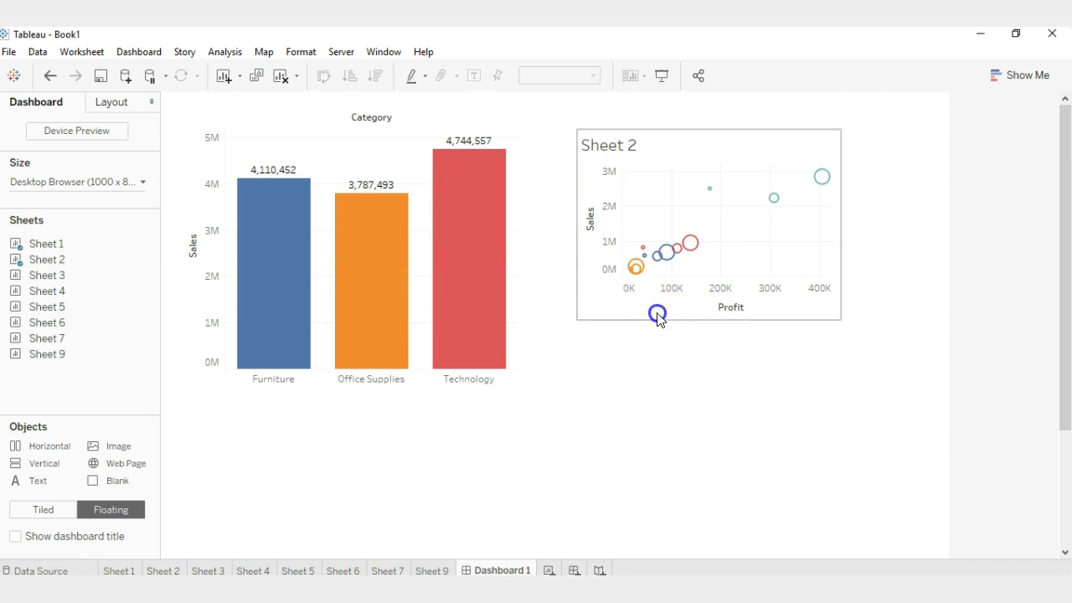
Step: Enlarge the scatter plot downward and on both sides to fill the space beside the bar chart
{"action": "left_click_drag", "start_coordinate": [652, 320], "coordinate": [635, 364]}
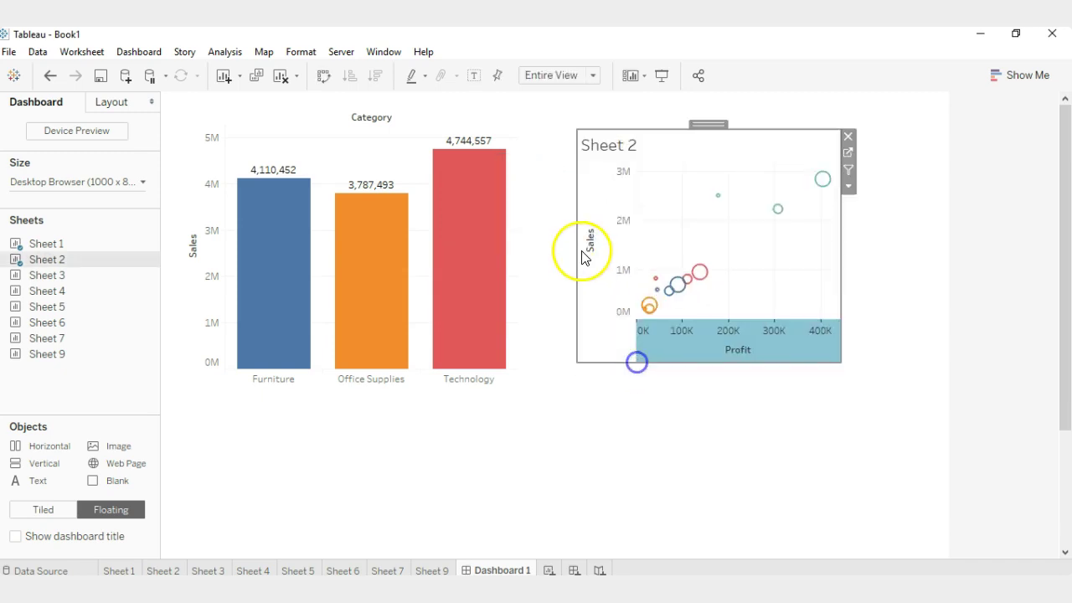
{"action": "left_click_drag", "start_coordinate": [580, 247], "coordinate": [542, 249]}
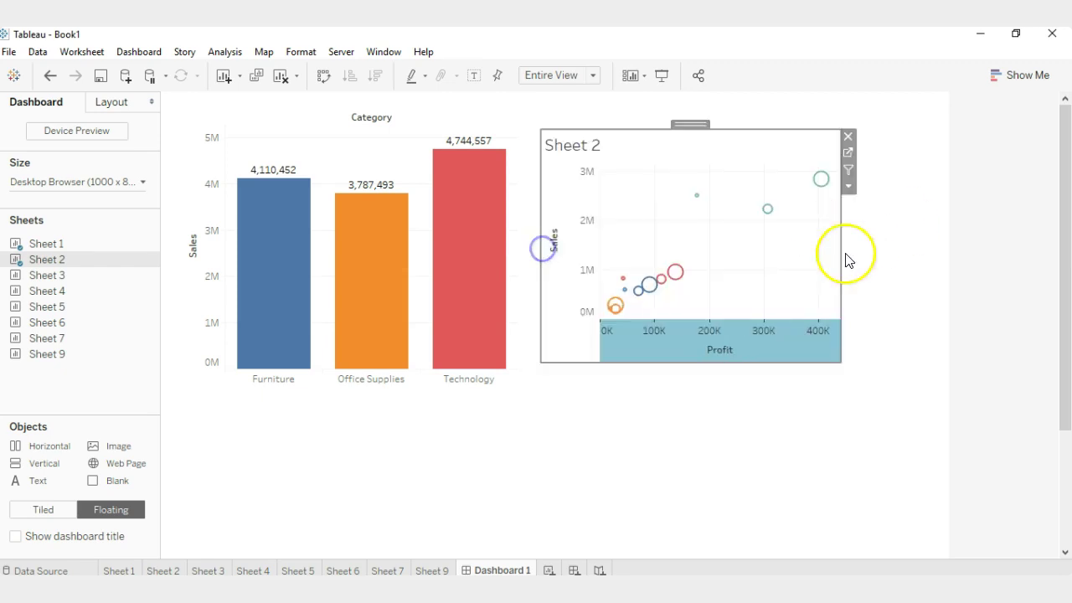
{"action": "left_click_drag", "start_coordinate": [842, 257], "coordinate": [855, 258]}
Step: Hide the title of the Sheet 2 scatter plot and extend the chart slightly downward
{"action": "right_click", "coordinate": [611, 148]}
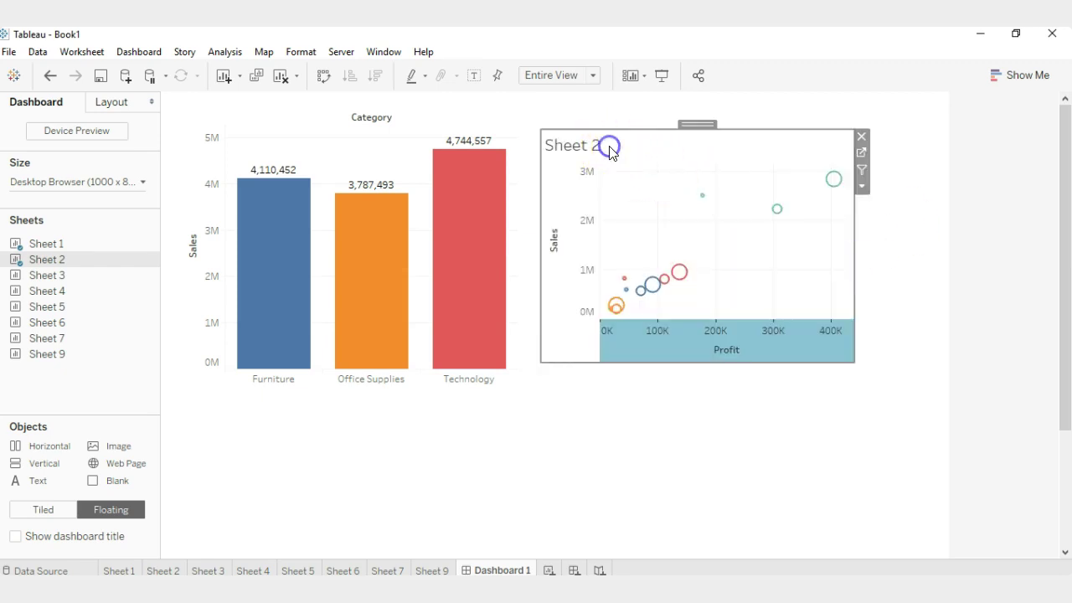
{"action": "left_click", "coordinate": [643, 192]}
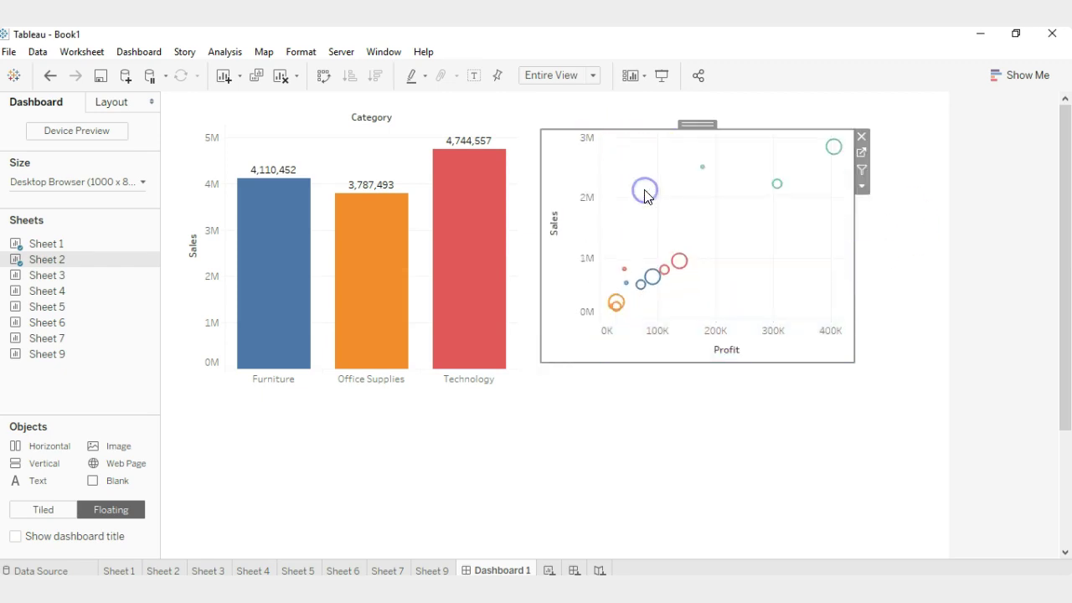
{"action": "left_click_drag", "start_coordinate": [851, 368], "coordinate": [849, 370]}
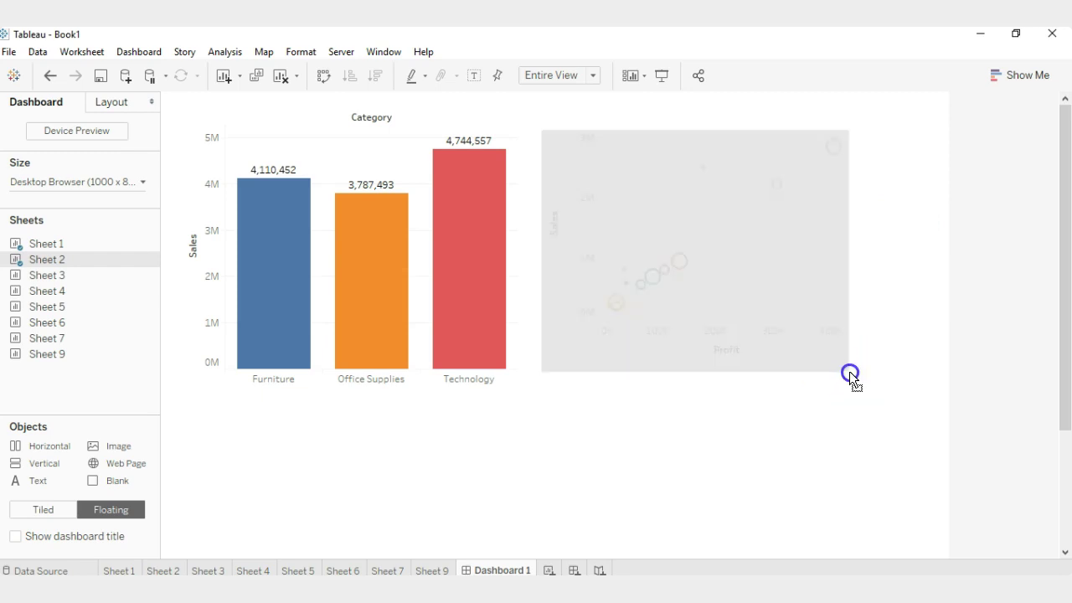
{"action": "left_click", "coordinate": [517, 441]}
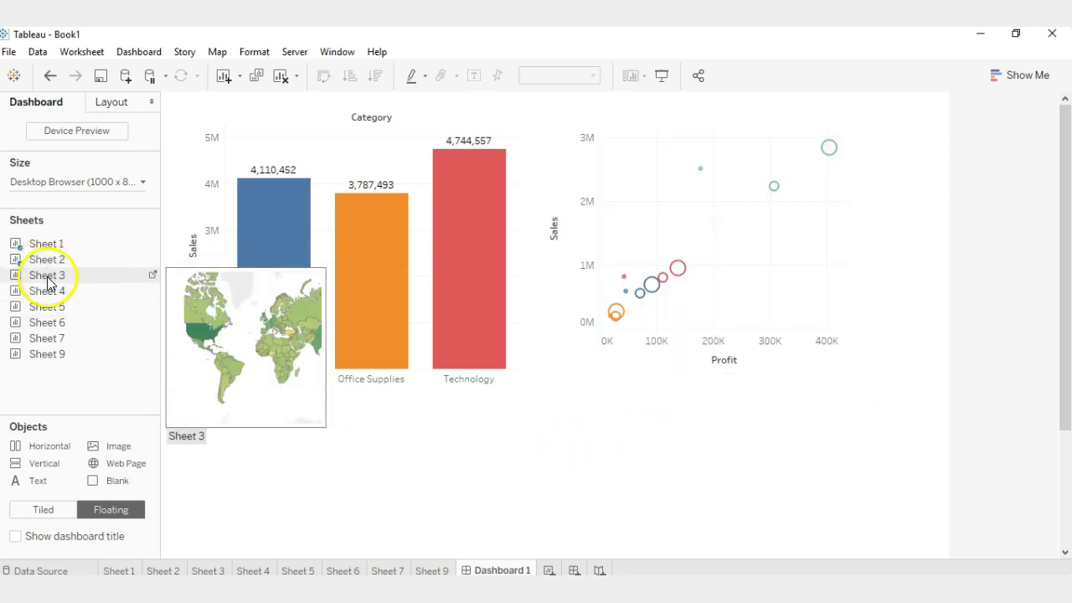
Step: Add Sheet 5 as a floating chart below the bar chart and remove its Market legend from the dashboard
{"action": "mouse_move", "coordinate": [49, 308]}
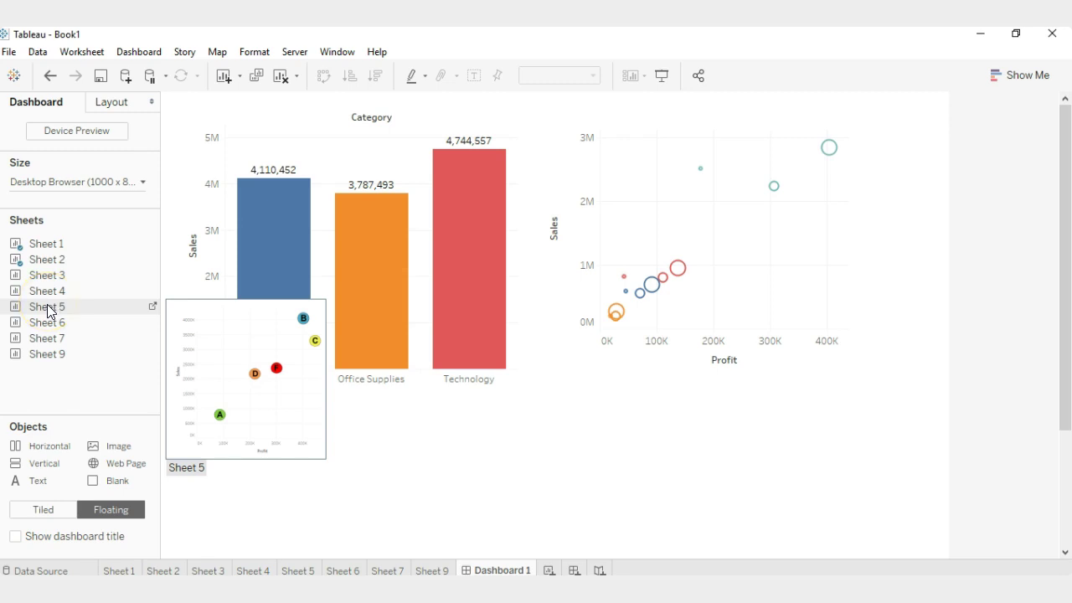
{"action": "left_click_drag", "start_coordinate": [47, 307], "coordinate": [217, 399]}
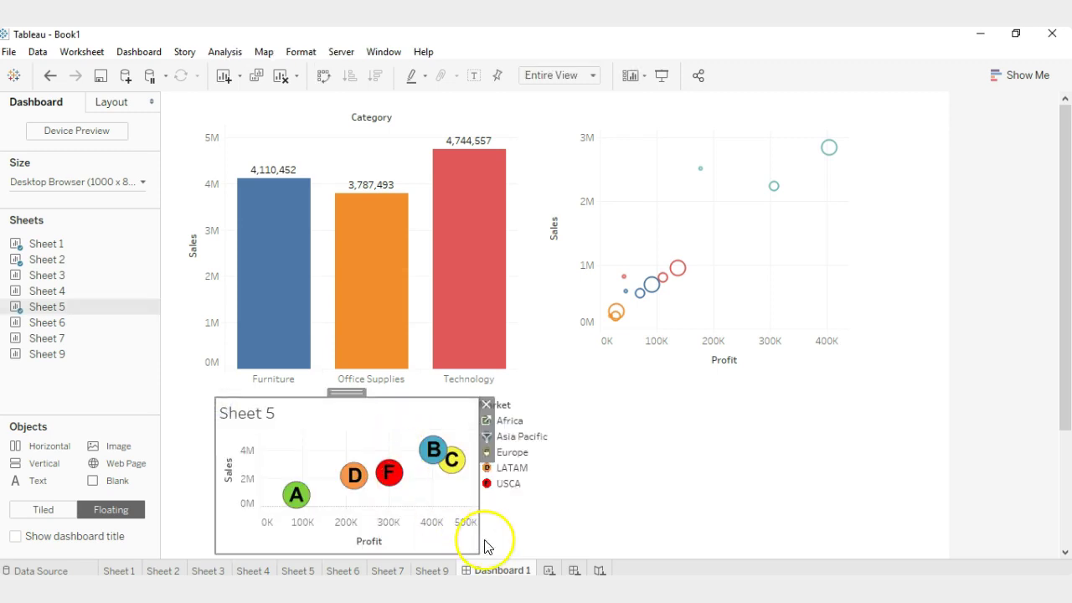
{"action": "left_click", "coordinate": [567, 408]}
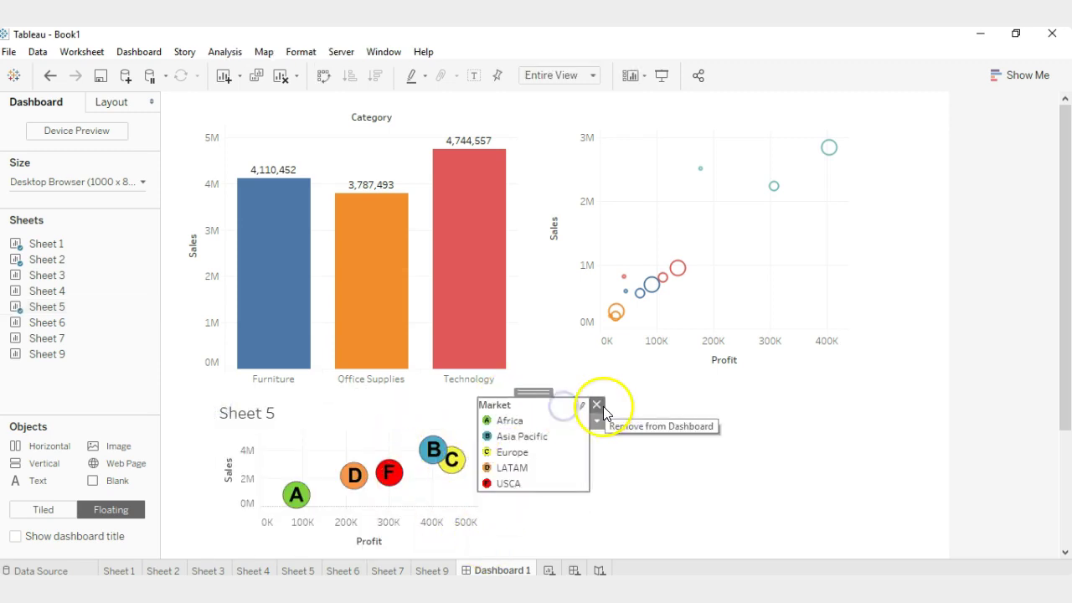
{"action": "left_click", "coordinate": [596, 408]}
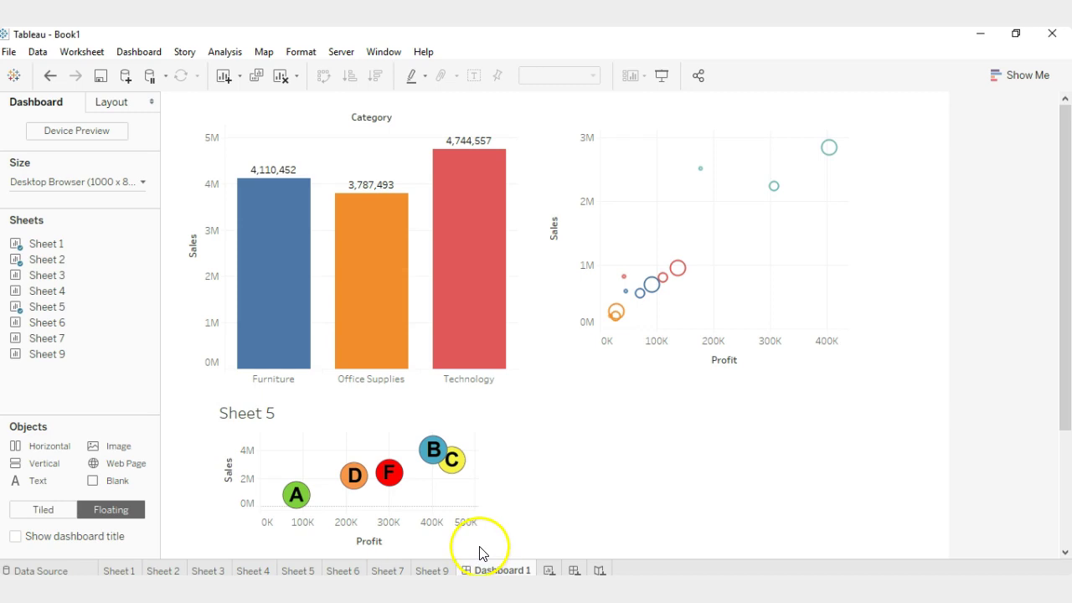
Step: Widen the Sheet 5 chart to the right and extend it downward into the empty space below the bar chart
{"action": "left_click", "coordinate": [469, 549]}
{"action": "left_click_drag", "start_coordinate": [479, 543], "coordinate": [546, 542]}
{"action": "scroll", "coordinate": [641, 485], "scroll_direction": "down", "scroll_amount": 3}
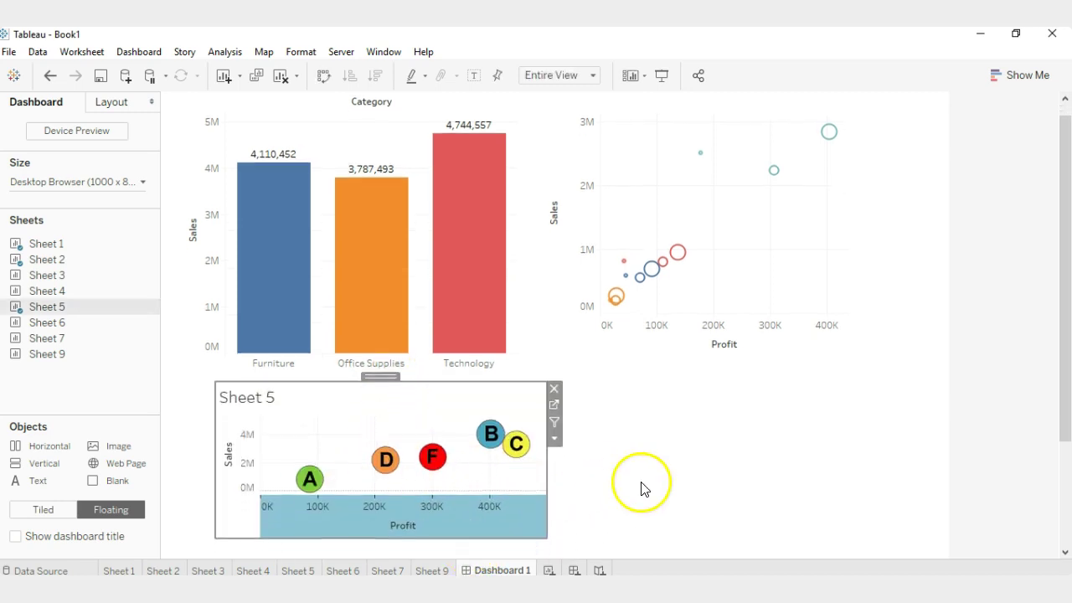
{"action": "scroll", "coordinate": [642, 485], "scroll_direction": "down", "scroll_amount": 2}
{"action": "left_click_drag", "start_coordinate": [469, 450], "coordinate": [473, 525]}
{"action": "left_click_drag", "start_coordinate": [548, 421], "coordinate": [575, 422]}
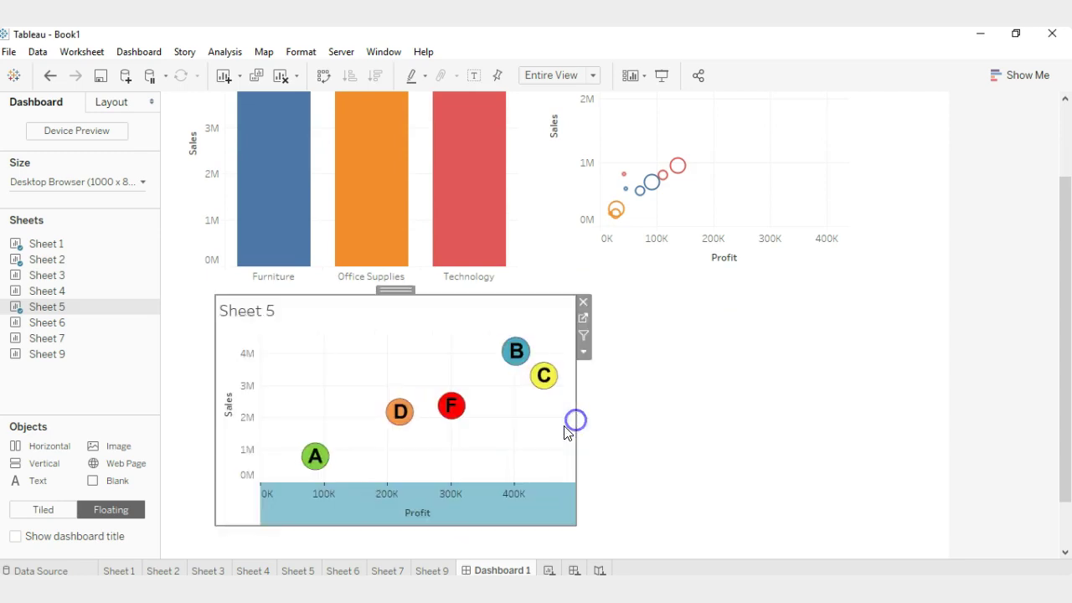
{"action": "left_click", "coordinate": [651, 431]}
{"action": "left_click", "coordinate": [249, 432]}
{"action": "left_click", "coordinate": [210, 433]}
{"action": "left_click", "coordinate": [235, 437]}
{"action": "left_click", "coordinate": [369, 339]}
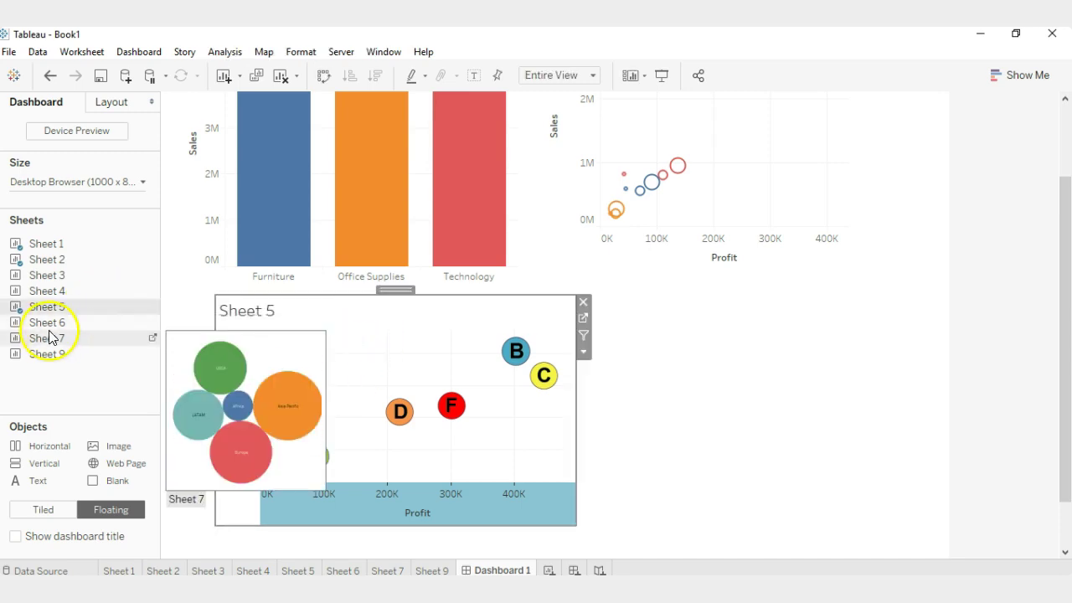
Step: Place the Sheet 9 state map to the right of the Sheet 5 chart and extend it downward
{"action": "mouse_move", "coordinate": [50, 326]}
{"action": "mouse_move", "coordinate": [47, 356]}
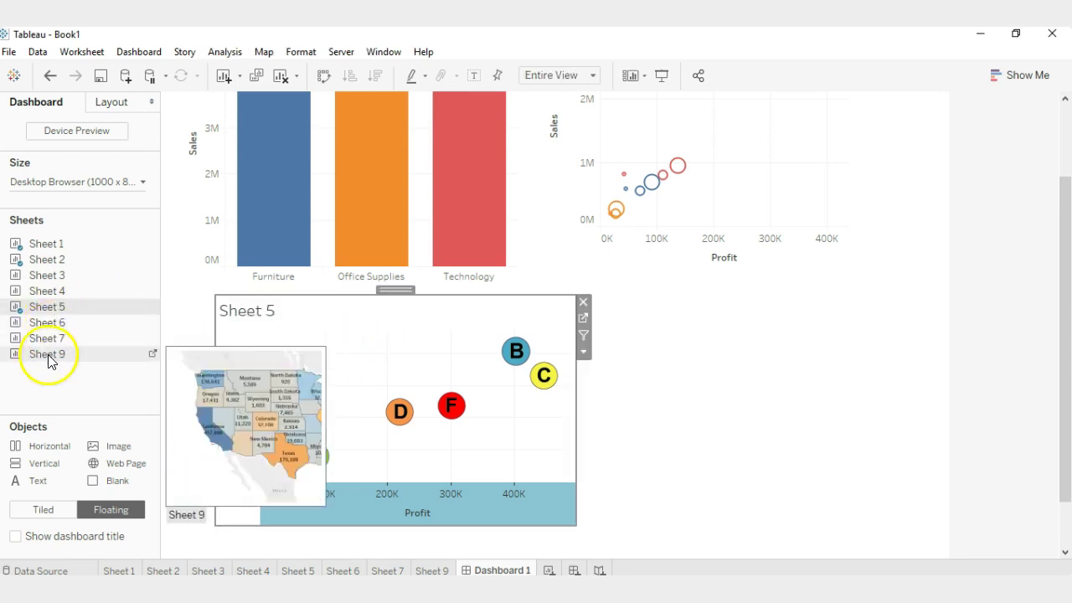
{"action": "left_click_drag", "start_coordinate": [47, 356], "coordinate": [606, 313]}
{"action": "left_click_drag", "start_coordinate": [617, 470], "coordinate": [619, 512]}
Step: Hide the title of the Sheet 5 chart on the dashboard
{"action": "left_click", "coordinate": [289, 311]}
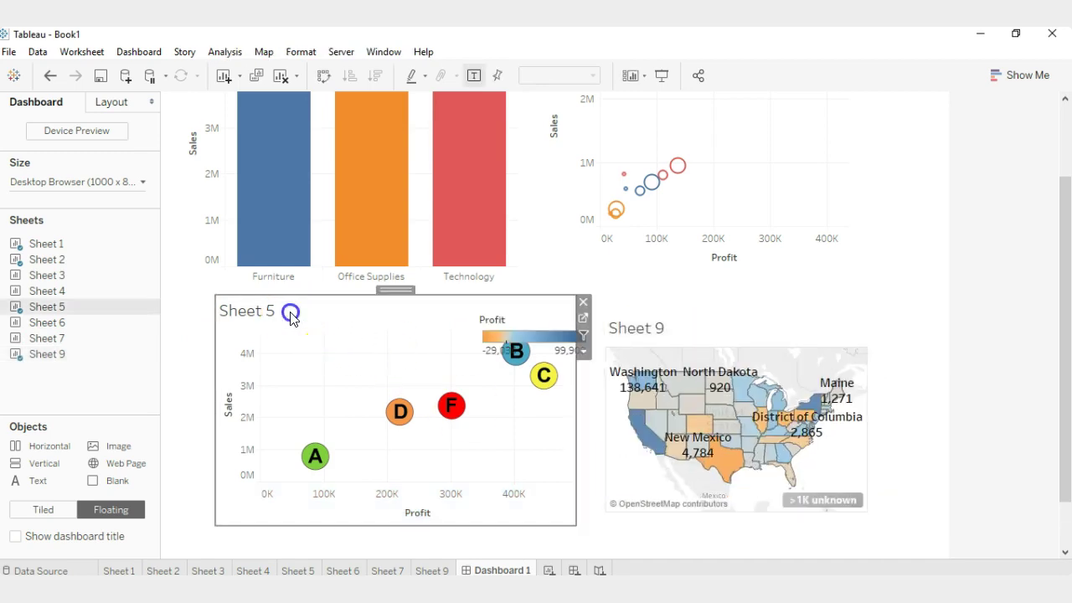
{"action": "right_click", "coordinate": [290, 310]}
{"action": "left_click", "coordinate": [315, 354]}
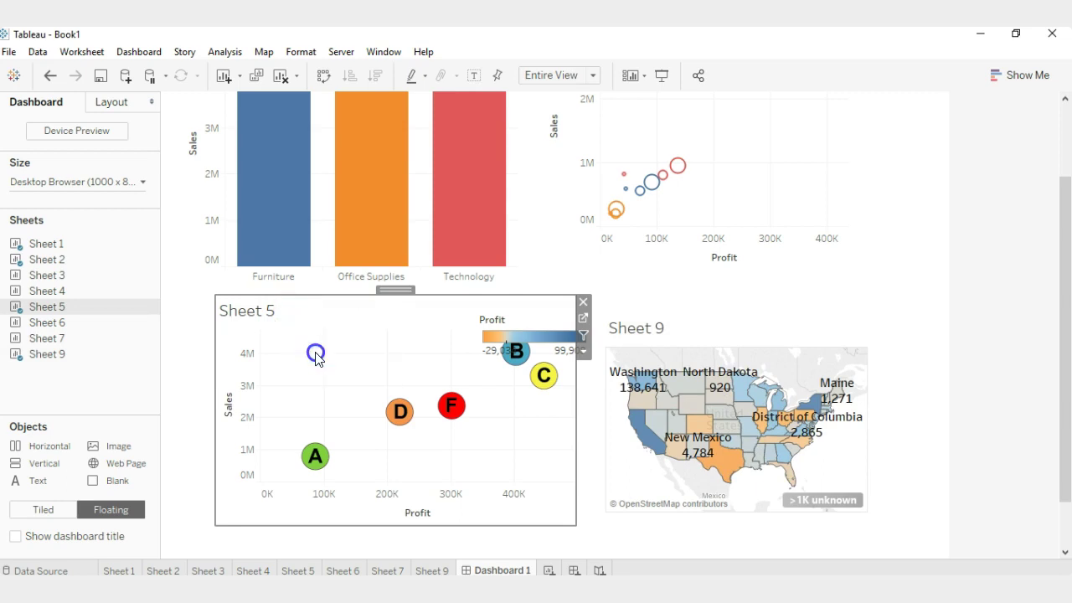
Step: Enlarge the Sheet 9 map upward and to the right, filling the space below the scatter plot
{"action": "left_click", "coordinate": [663, 325]}
{"action": "left_click_drag", "start_coordinate": [684, 314], "coordinate": [687, 287]}
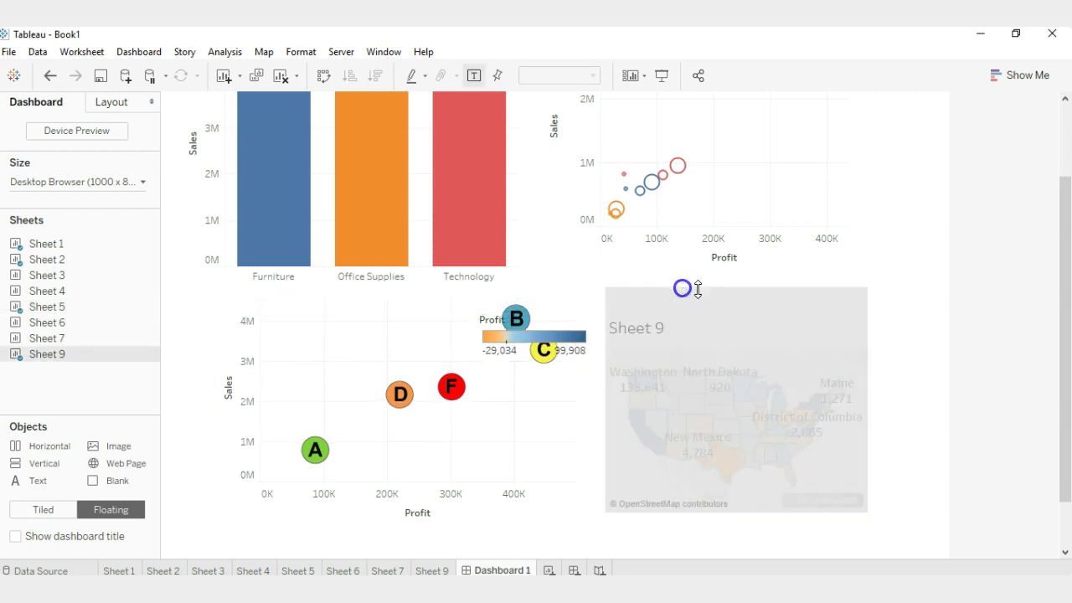
{"action": "left_click_drag", "start_coordinate": [868, 383], "coordinate": [927, 381]}
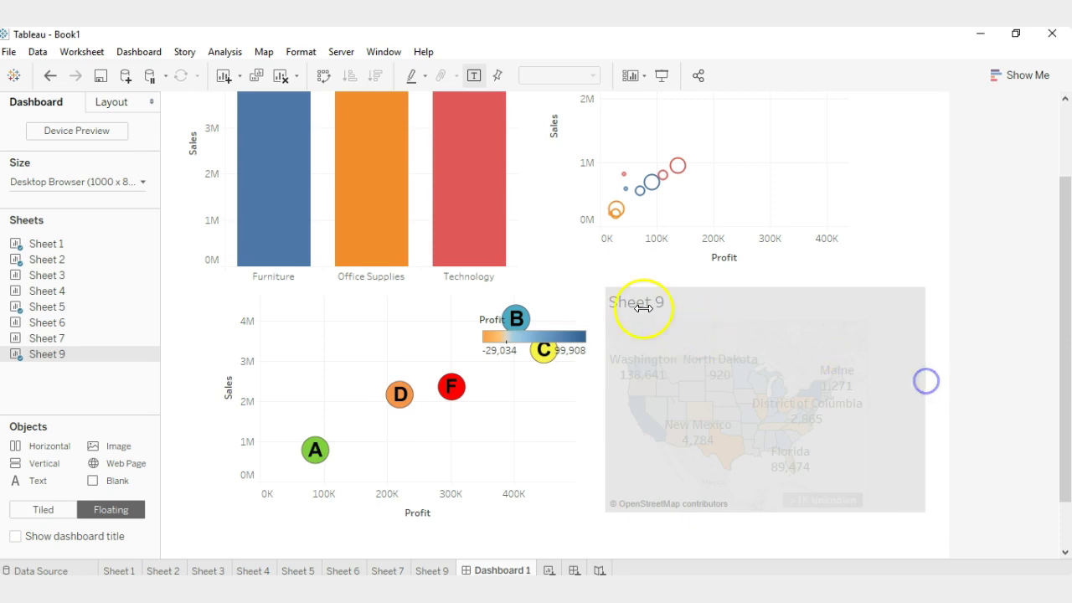
Step: Hide the Sheet 9 map's title and remove its Profit color legend from the dashboard
{"action": "right_click", "coordinate": [663, 305]}
{"action": "left_click", "coordinate": [708, 349]}
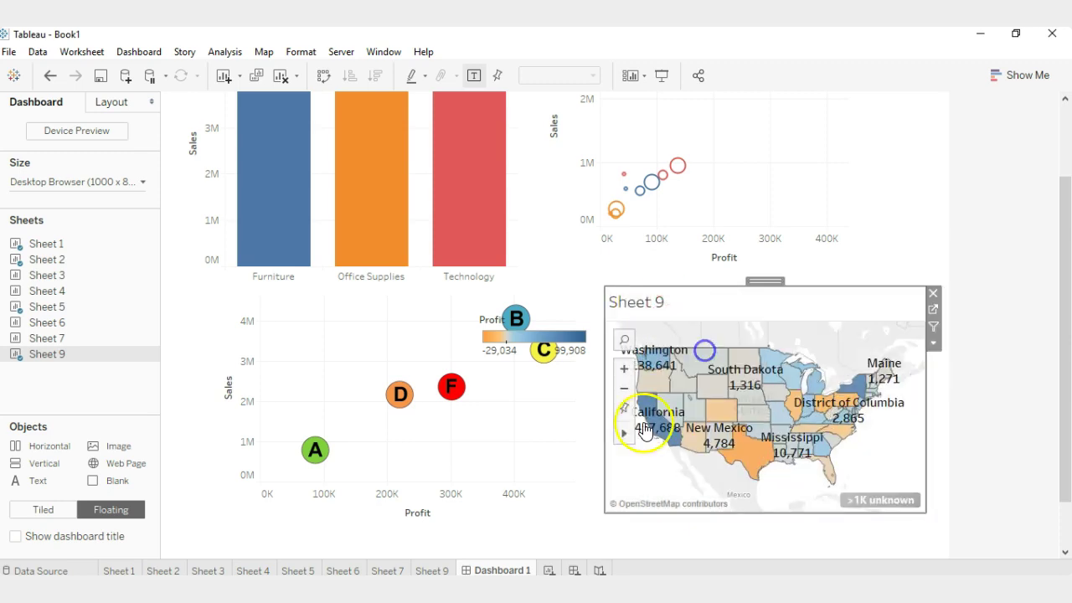
{"action": "left_click", "coordinate": [546, 345]}
{"action": "left_click", "coordinate": [598, 319]}
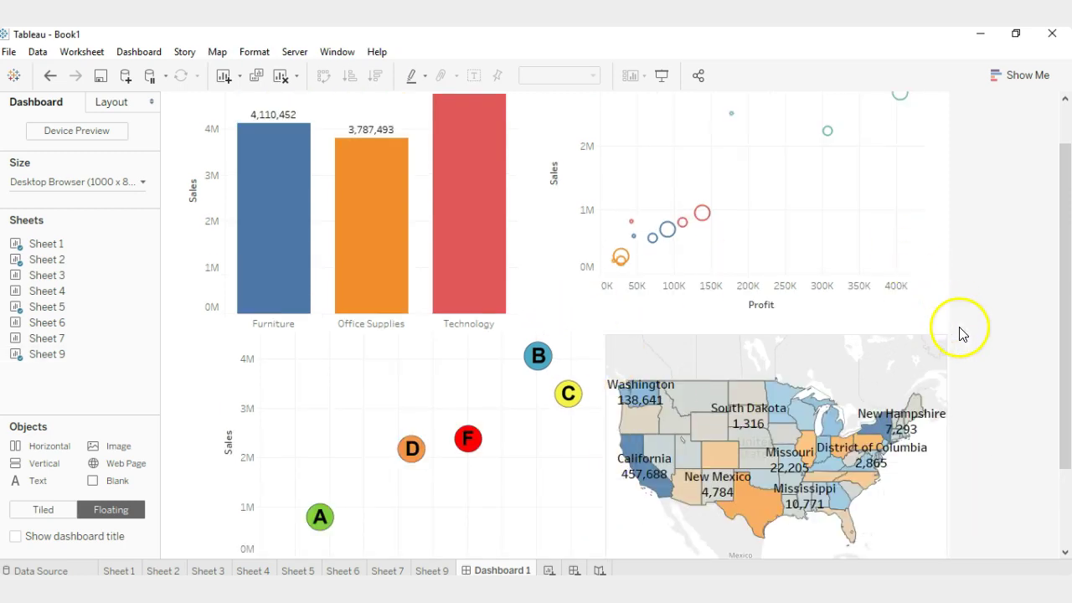
Step: Use the Category bar chart as a filter for the dashboard
{"action": "scroll", "coordinate": [954, 333], "scroll_direction": "up", "scroll_amount": 2}
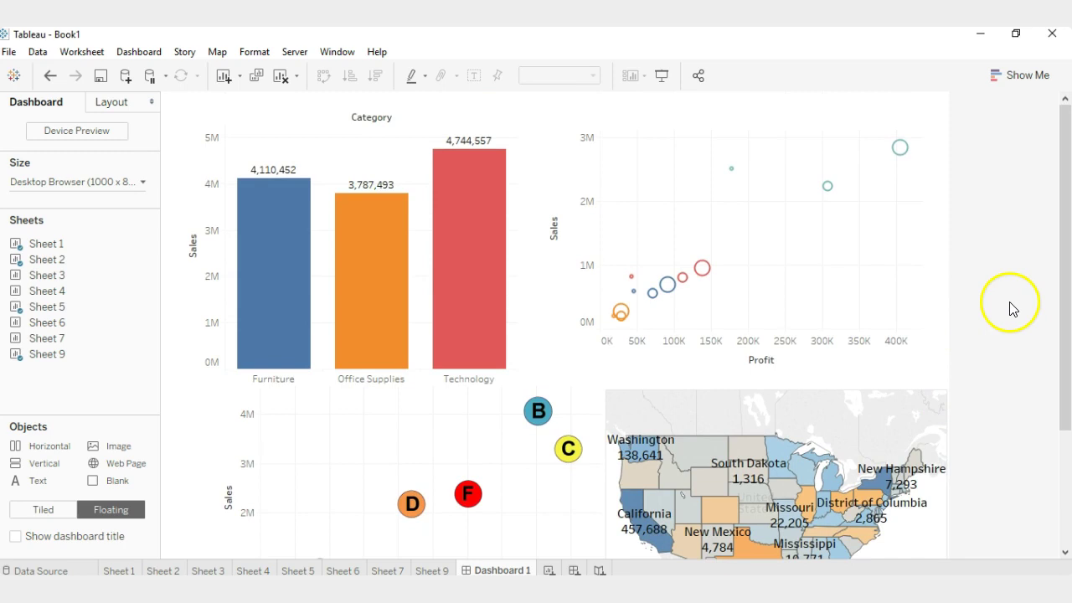
{"action": "left_click", "coordinate": [478, 120]}
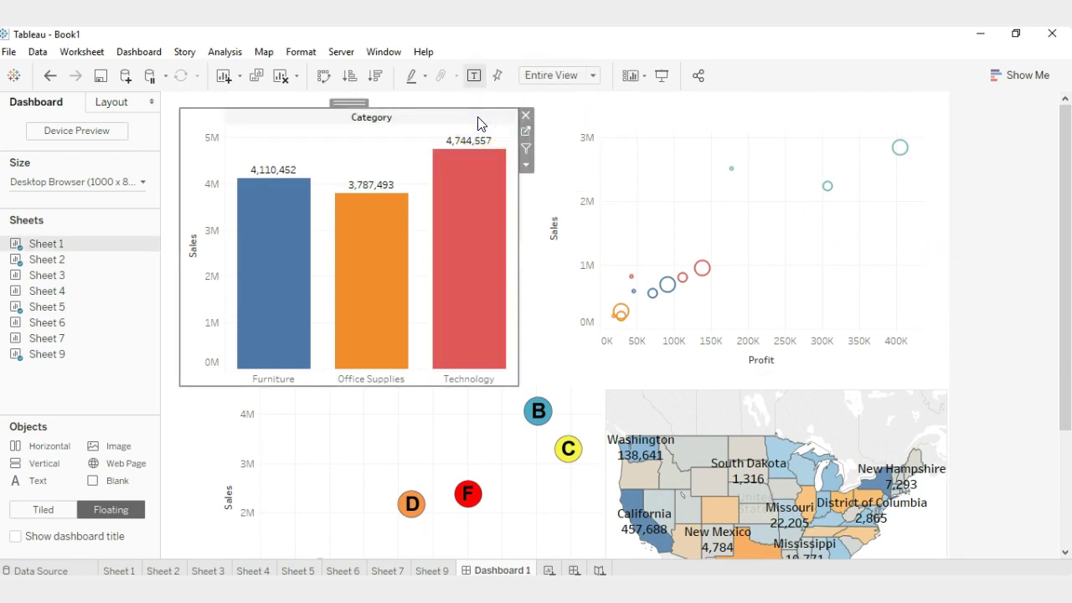
{"action": "left_click", "coordinate": [526, 148]}
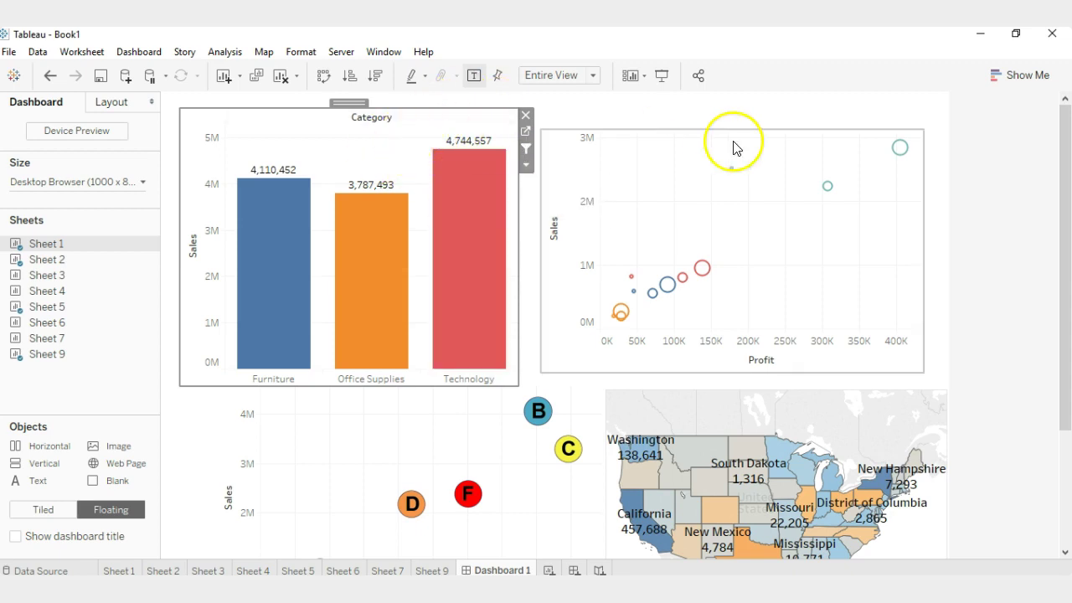
Step: Extend the Sheet 2 scatter plot upward level with the bar chart and use it as a filter
{"action": "left_click", "coordinate": [763, 133]}
{"action": "left_click_drag", "start_coordinate": [764, 132], "coordinate": [766, 107]}
{"action": "left_click", "coordinate": [931, 148]}
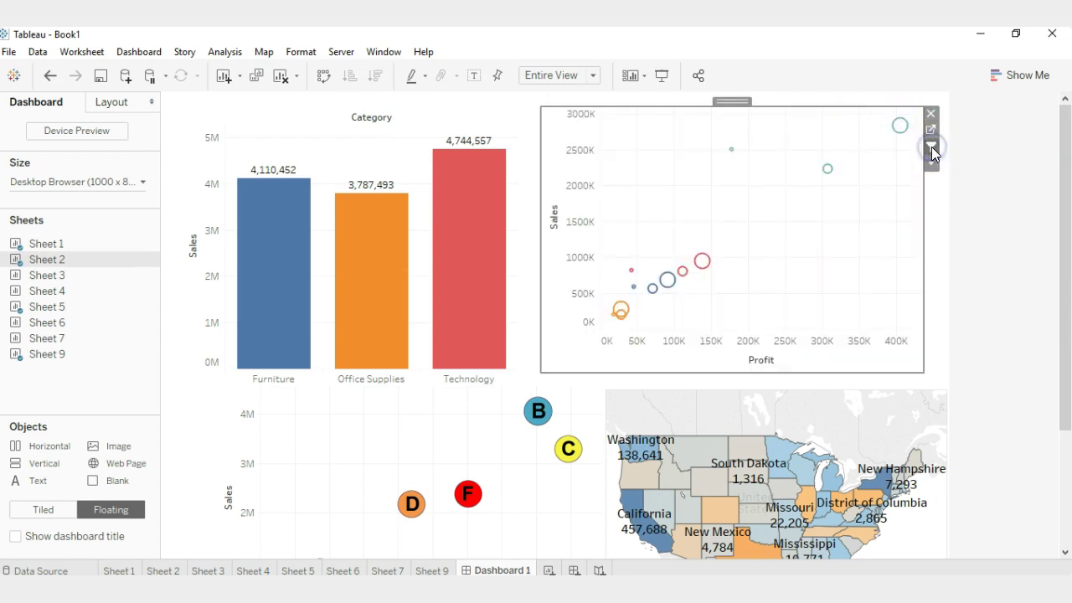
Step: Use the Sheet 5 chart and the Sheet 9 map as dashboard filters as well
{"action": "left_click", "coordinate": [467, 432]}
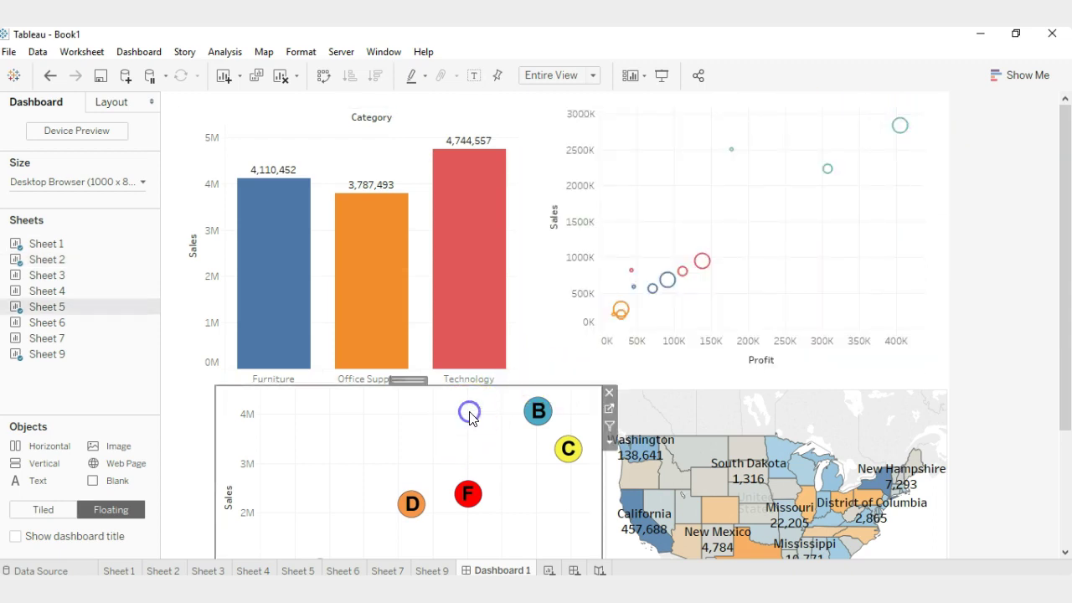
{"action": "left_click", "coordinate": [610, 428]}
{"action": "left_click", "coordinate": [821, 400]}
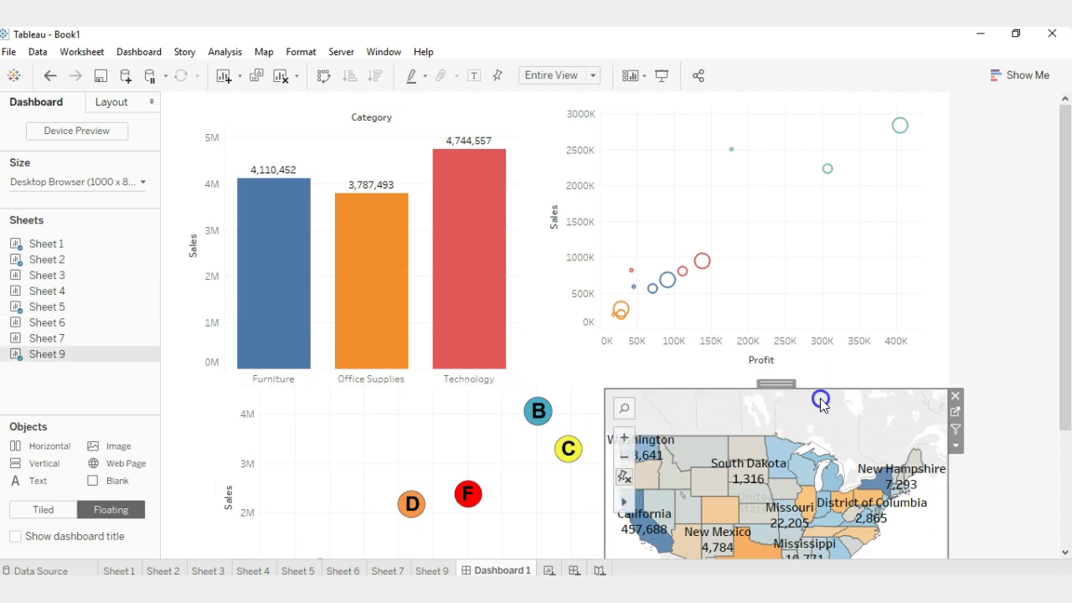
{"action": "left_click", "coordinate": [957, 433]}
{"action": "left_click", "coordinate": [992, 313]}
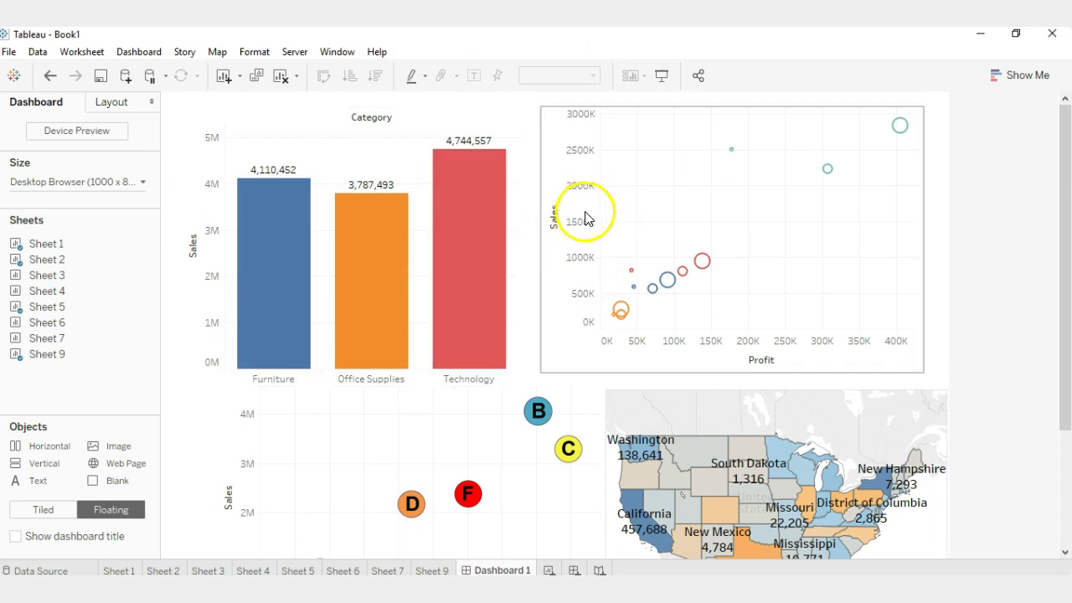
Step: Show the dashboard in presentation mode and look over all four charts
{"action": "left_click", "coordinate": [663, 75]}
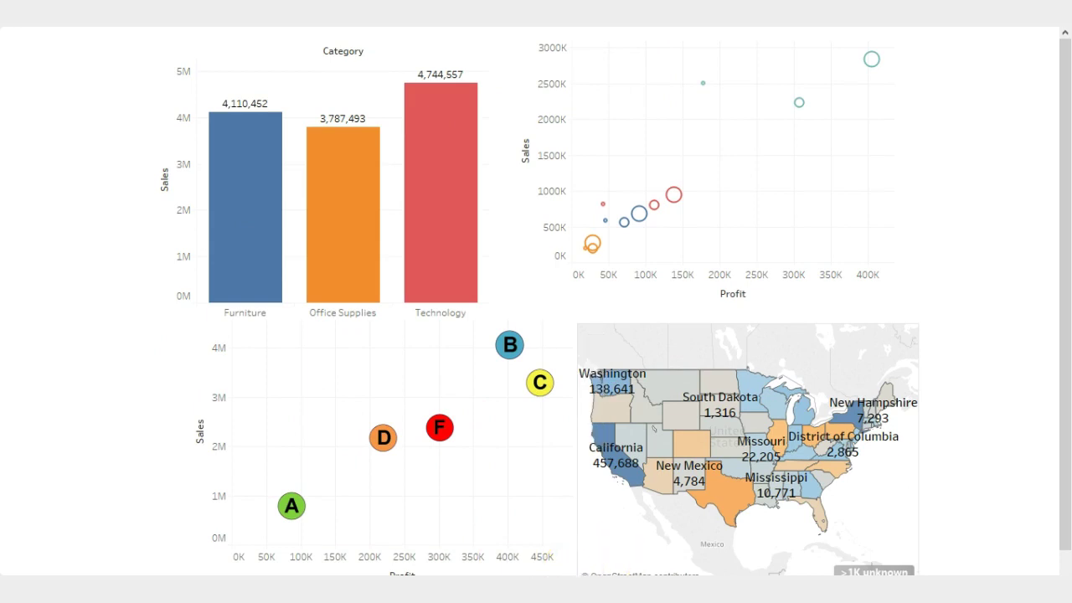
{"action": "scroll", "coordinate": [653, 427], "scroll_direction": "down", "scroll_amount": 1}
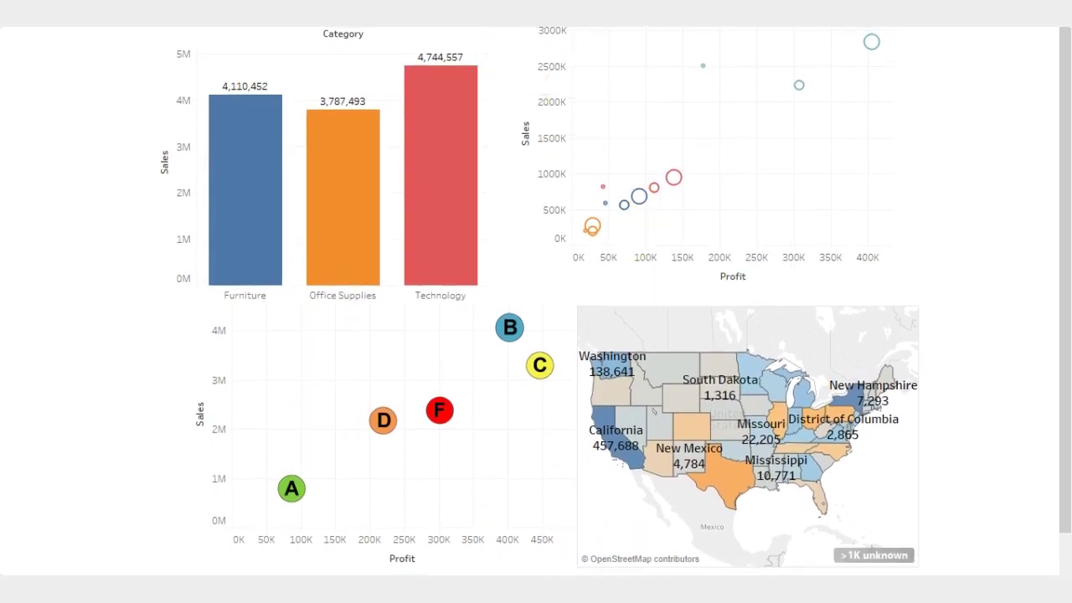
{"action": "scroll", "coordinate": [537, 301], "scroll_direction": "up", "scroll_amount": 1}
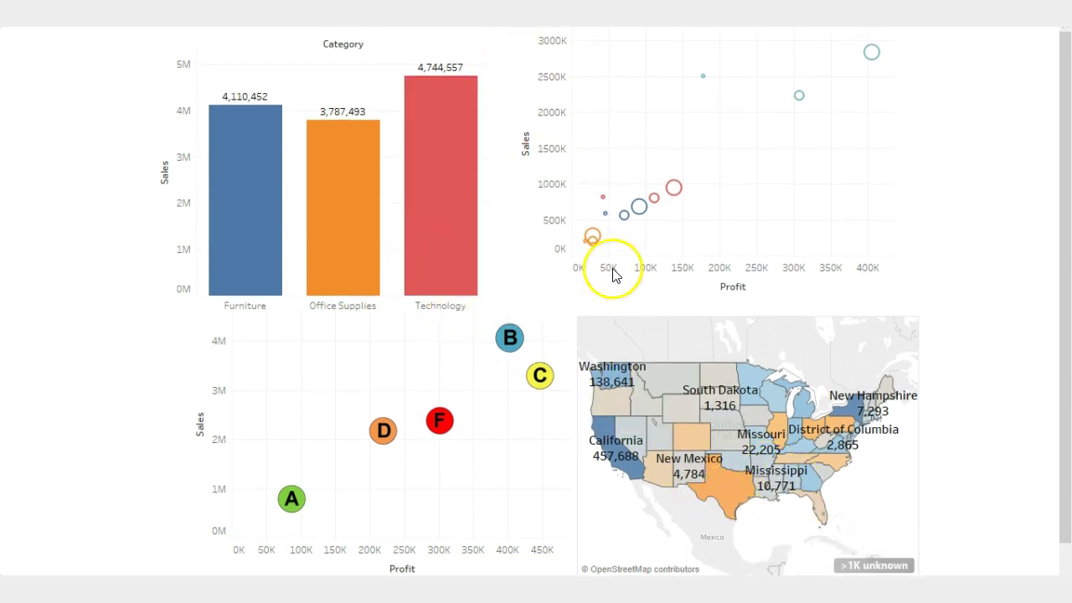
Step: Filter the dashboard by the Furniture bar and check the details of the Same Day, Second Class, Asia Pacific and Texas marks
{"action": "mouse_move", "coordinate": [233, 237]}
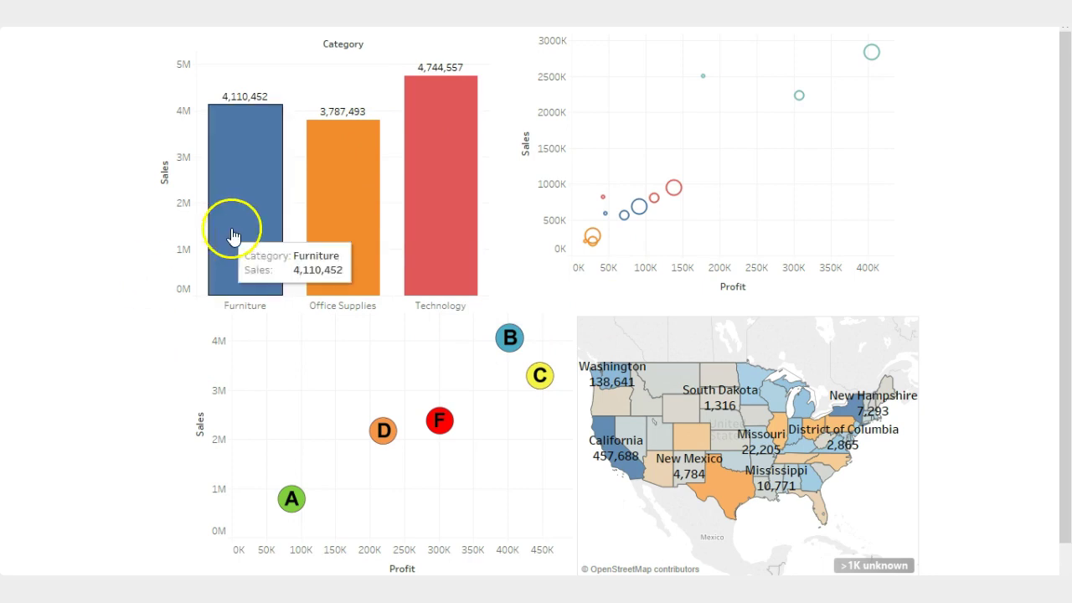
{"action": "left_click", "coordinate": [243, 218]}
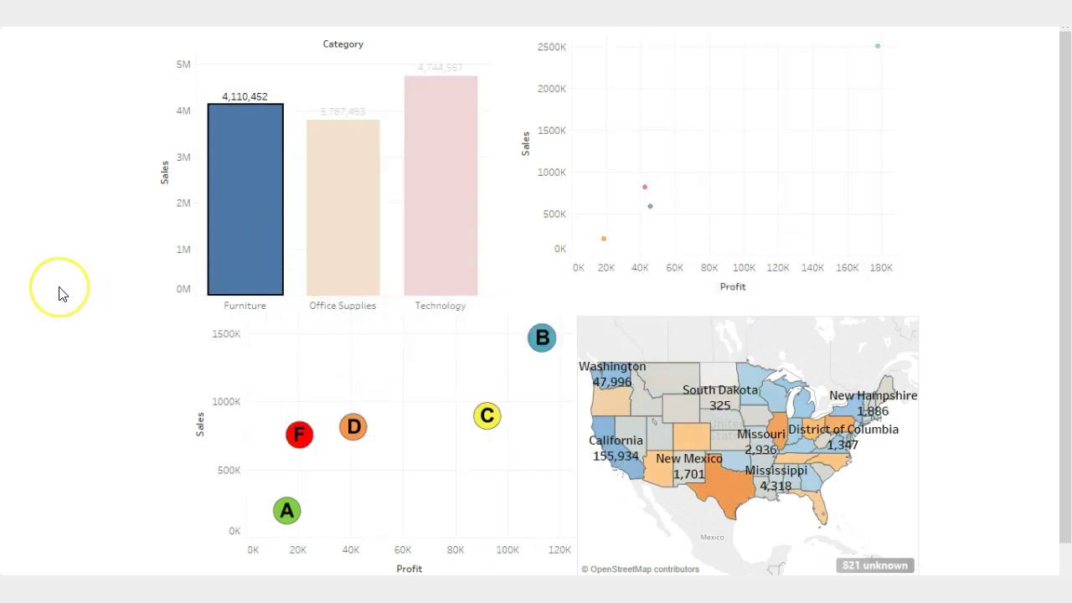
{"action": "mouse_move", "coordinate": [600, 242]}
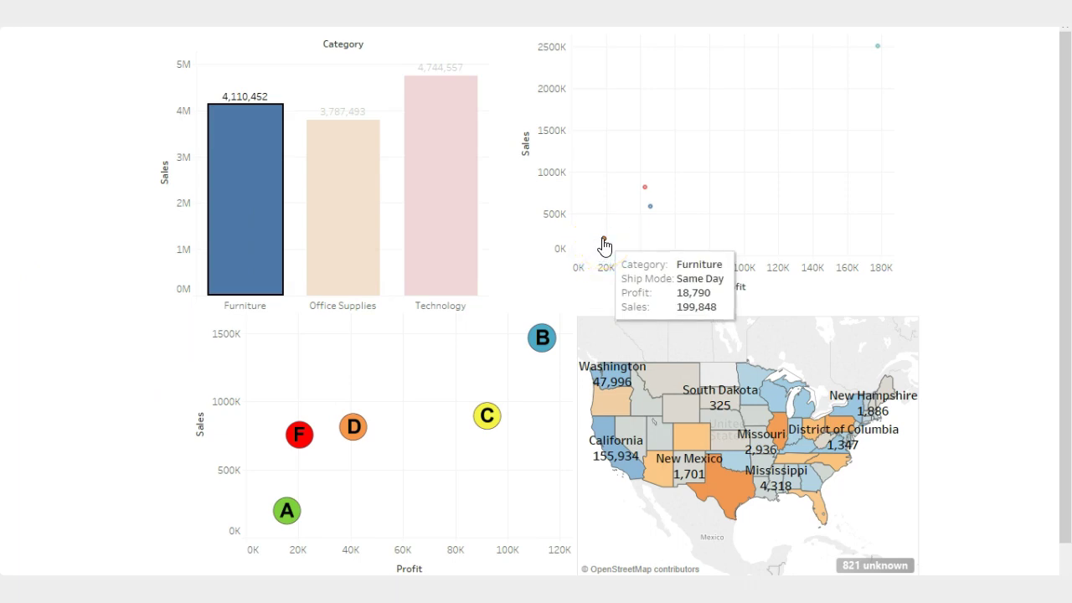
{"action": "left_click", "coordinate": [646, 208]}
{"action": "left_click", "coordinate": [646, 190]}
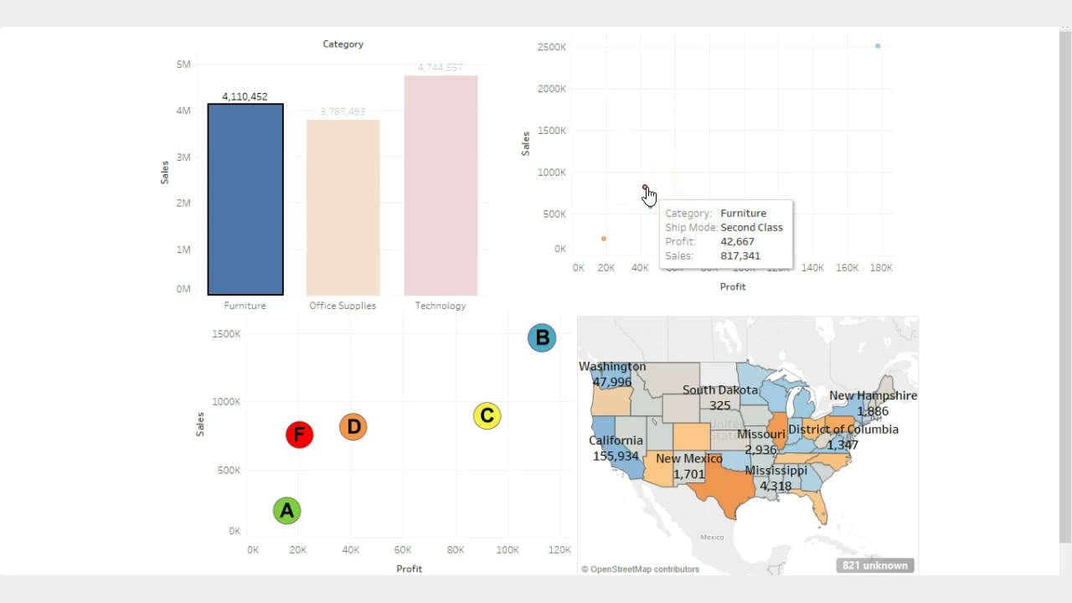
{"action": "left_click", "coordinate": [542, 339]}
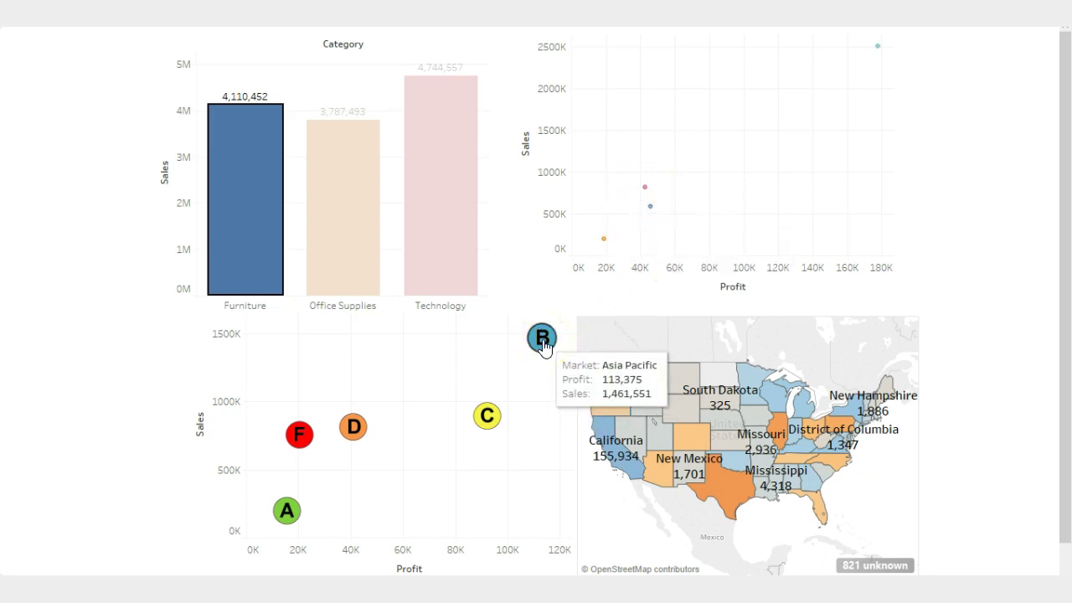
{"action": "left_click", "coordinate": [542, 341]}
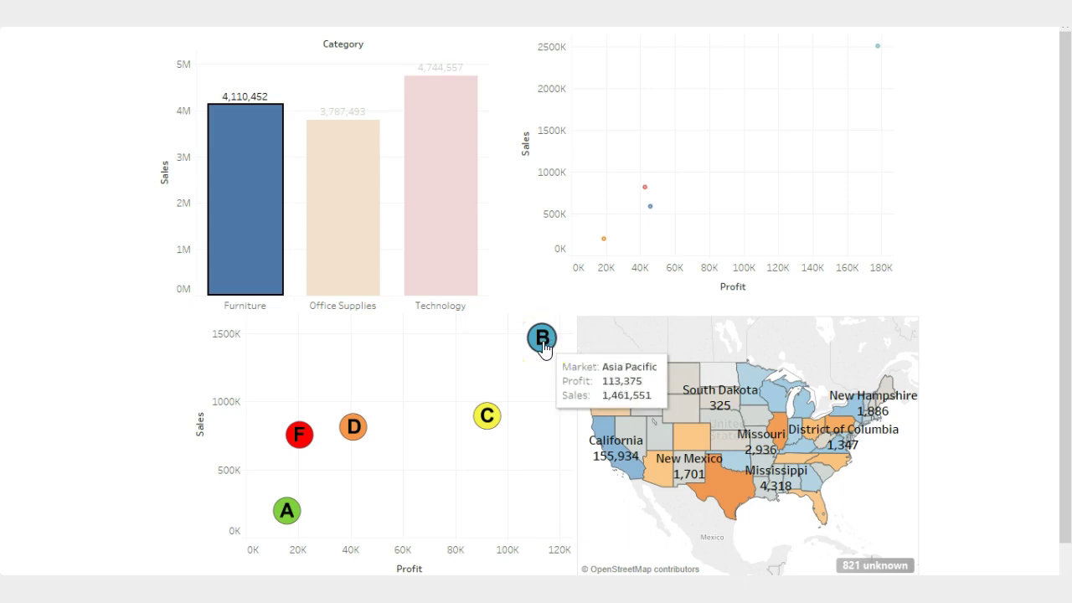
{"action": "mouse_move", "coordinate": [731, 499]}
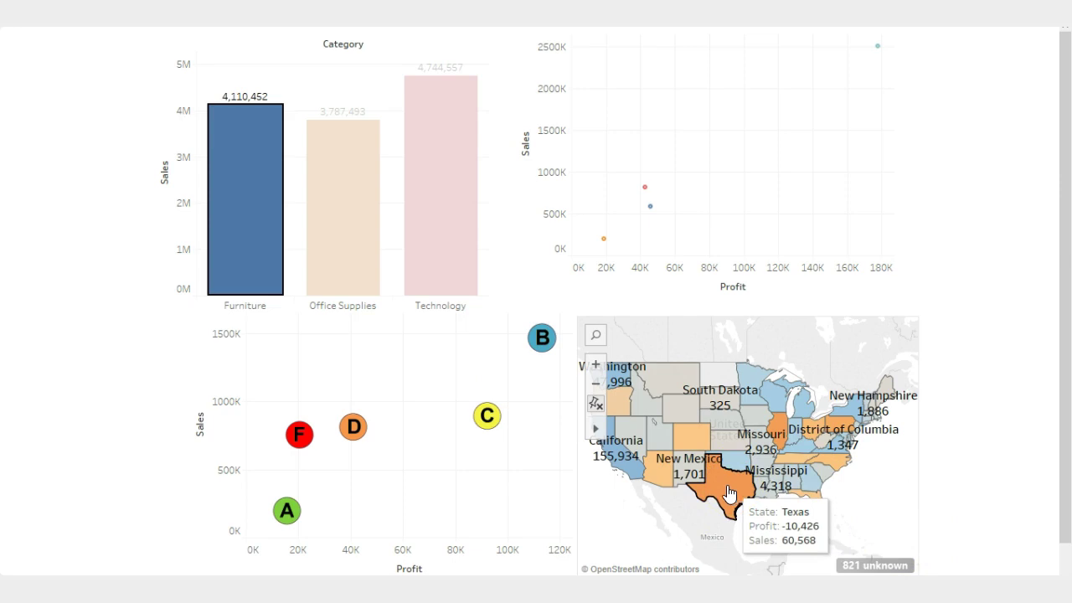
Step: Filter the dashboard by the Office Supplies bar and check the details of the Same Day and Europe marks
{"action": "left_click", "coordinate": [328, 243]}
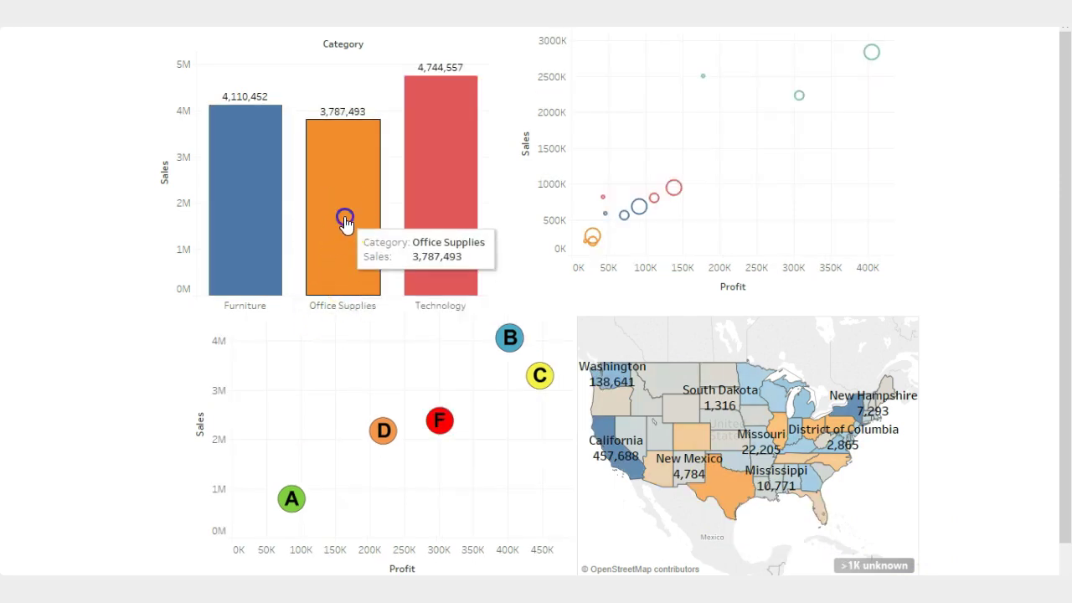
{"action": "left_click", "coordinate": [346, 225]}
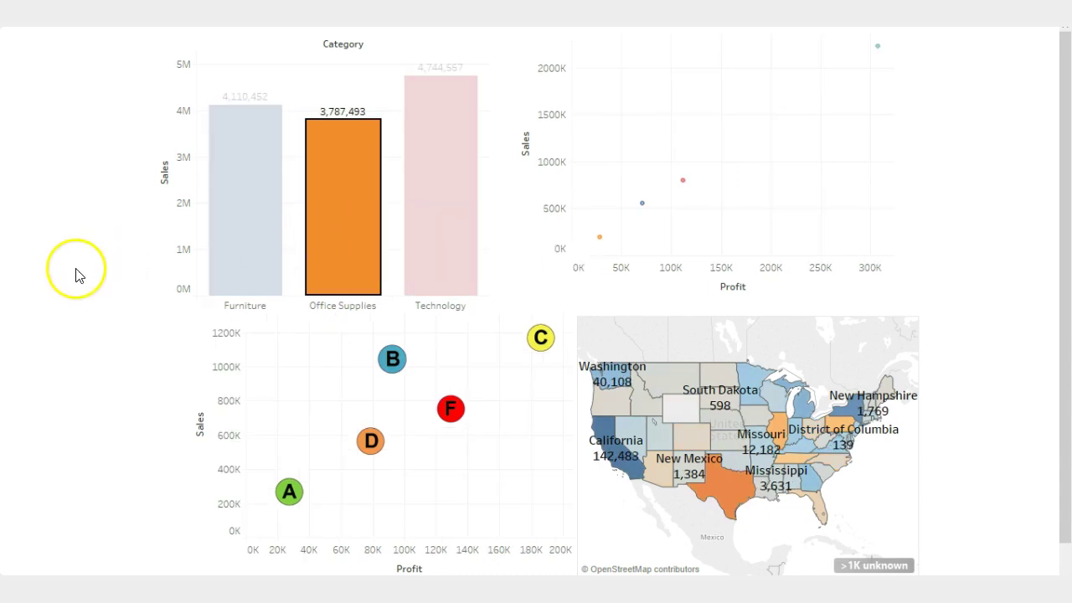
{"action": "mouse_move", "coordinate": [601, 239]}
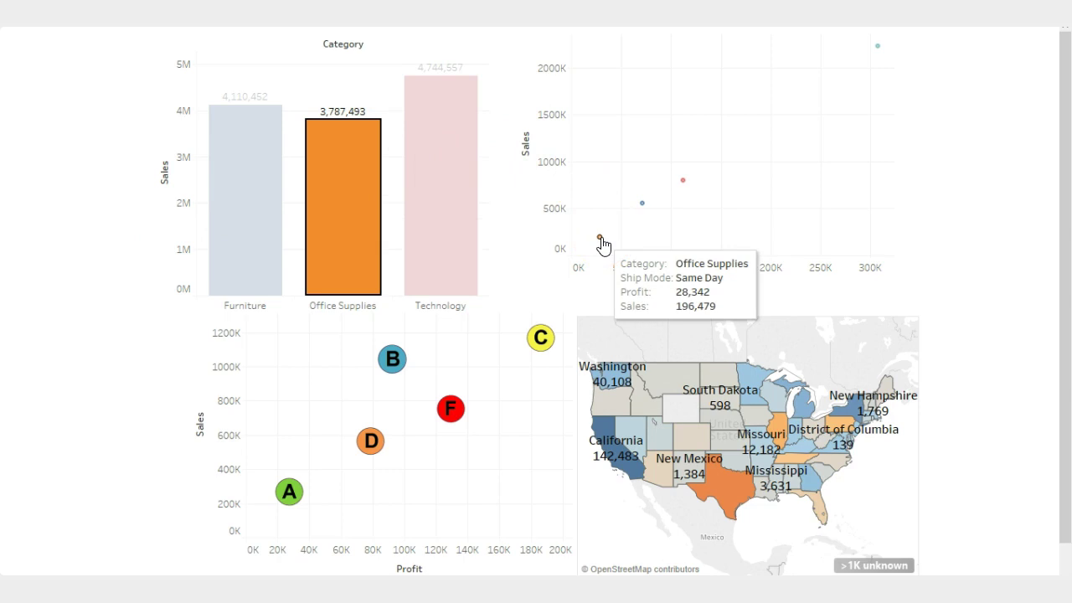
{"action": "mouse_move", "coordinate": [545, 346]}
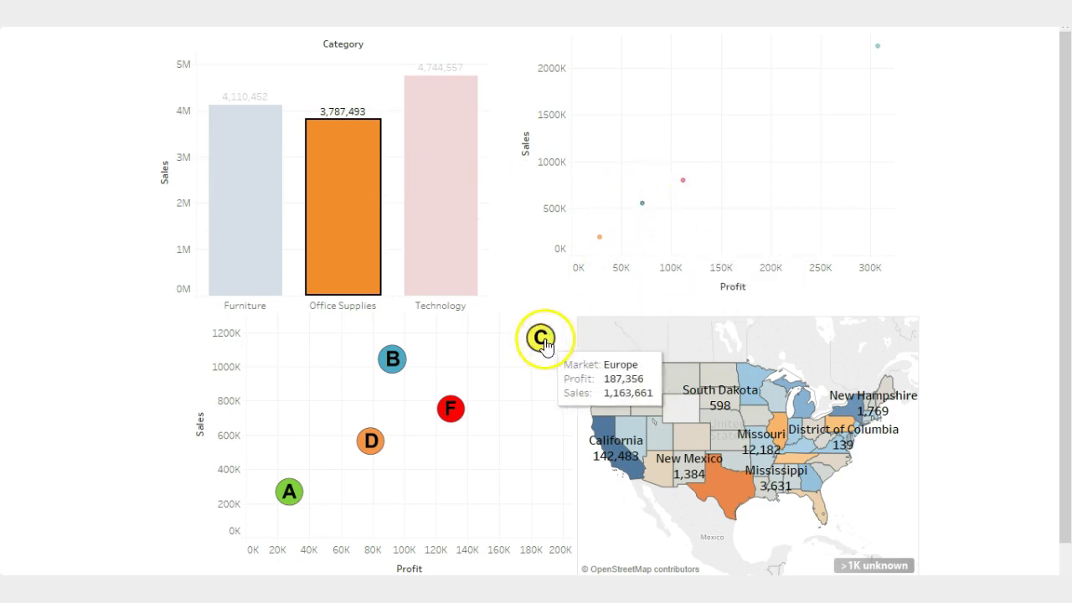
Step: Filter the dashboard by Technology, Furniture and Office Supplies in turn, ending on Technology, to compare the other charts
{"action": "left_click", "coordinate": [455, 220]}
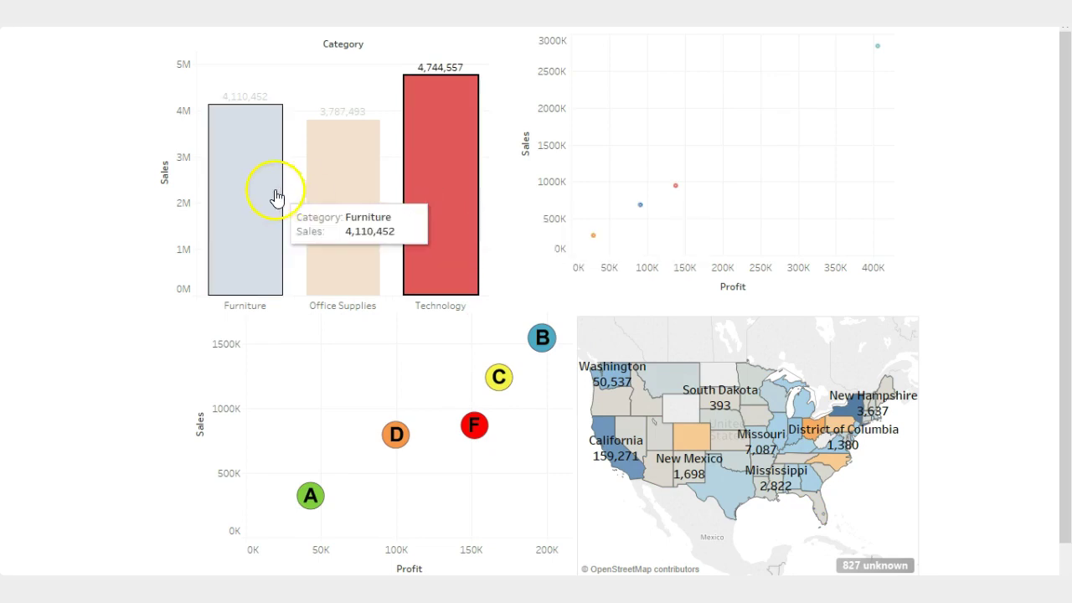
{"action": "left_click", "coordinate": [233, 196]}
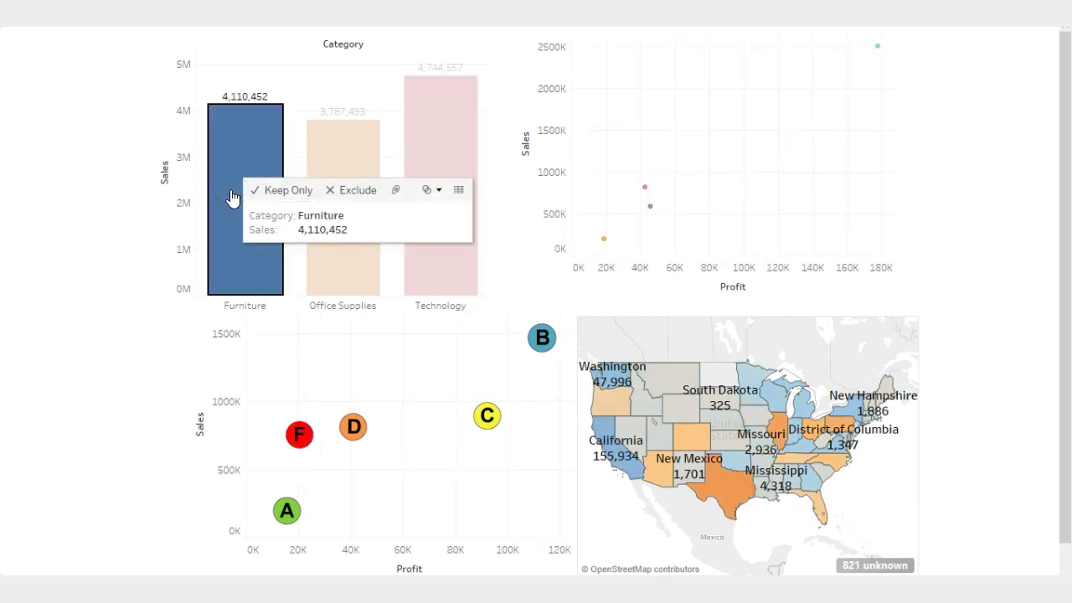
{"action": "left_click", "coordinate": [327, 149]}
{"action": "left_click", "coordinate": [444, 112]}
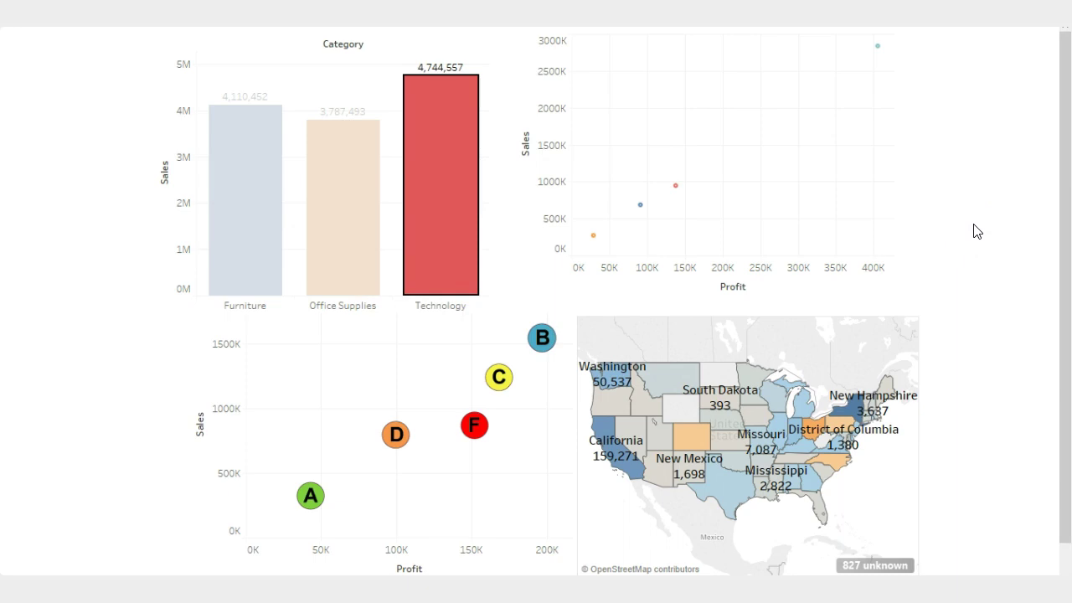
{"action": "left_click", "coordinate": [163, 540]}
{"action": "left_click", "coordinate": [70, 516]}
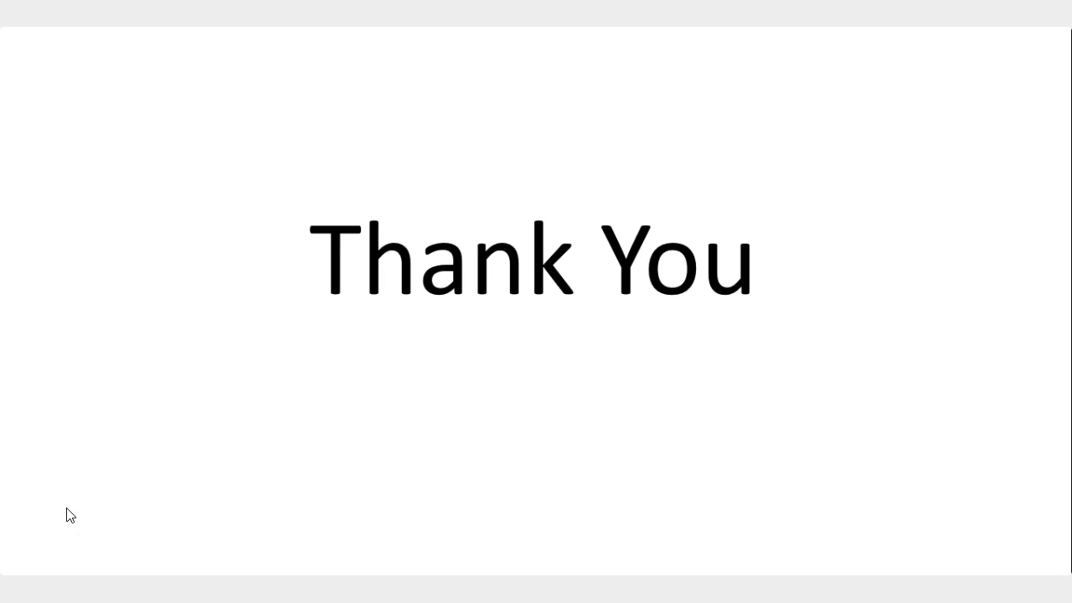